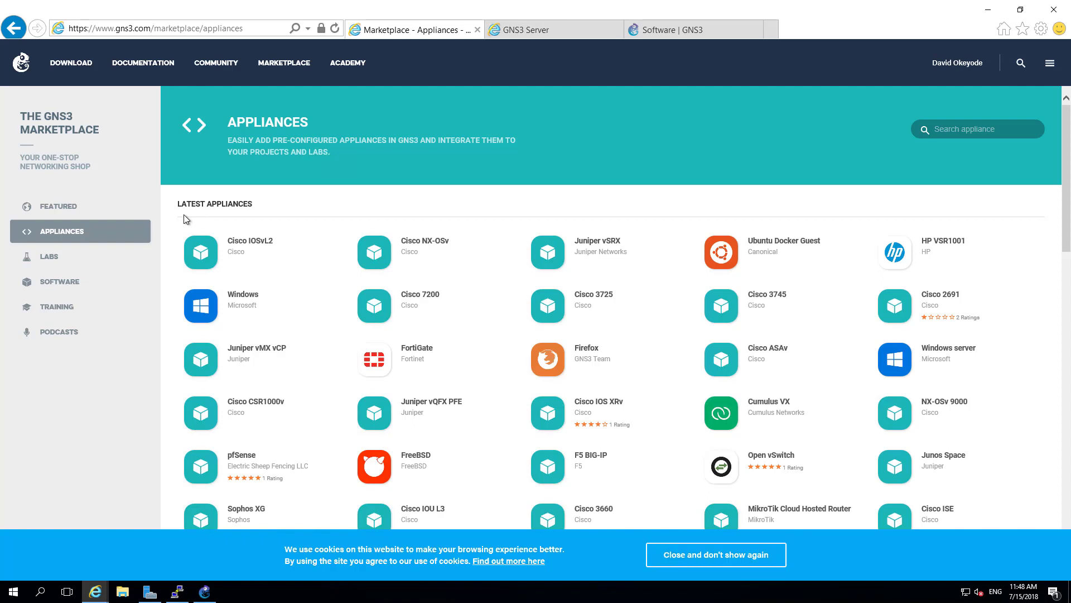
- Search the Marketplace for 'sophos' and save the Sophos XG appliance file sophos-xg.gns3a
click(972, 129)
text(sophos)
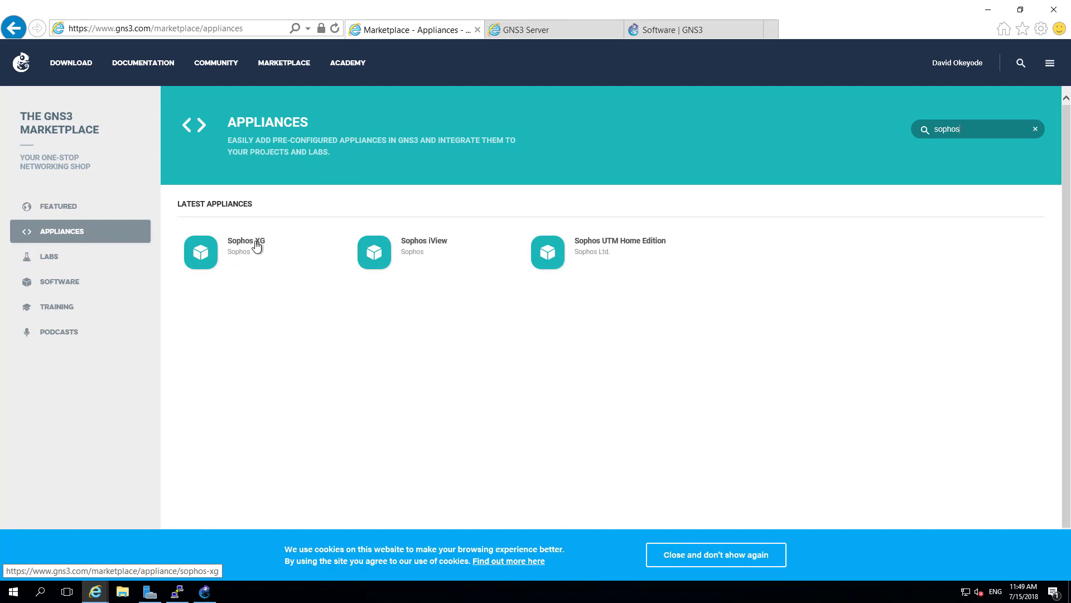
click(249, 247)
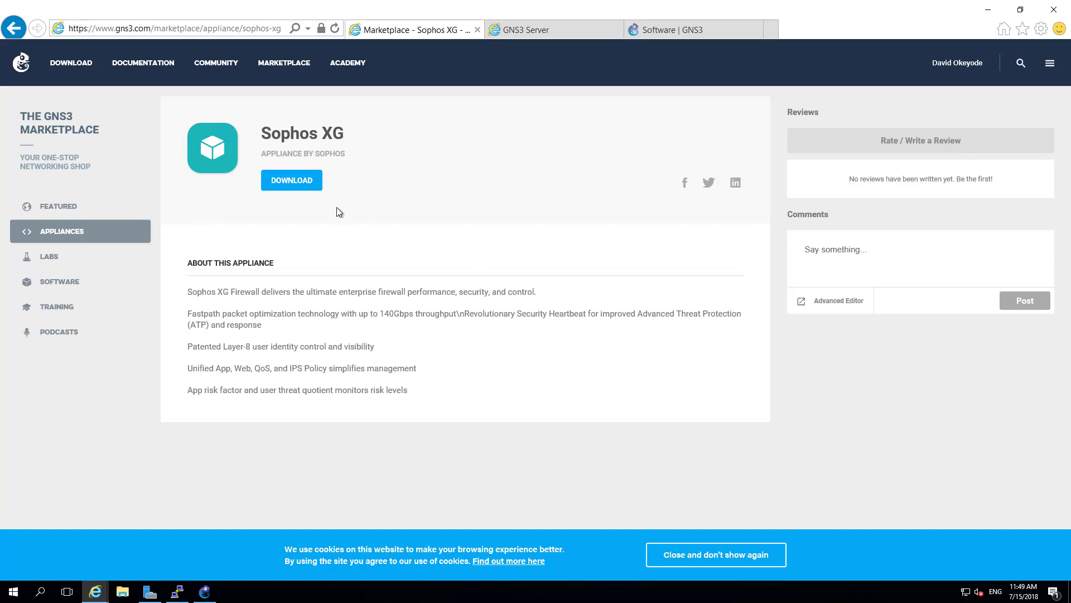
click(311, 187)
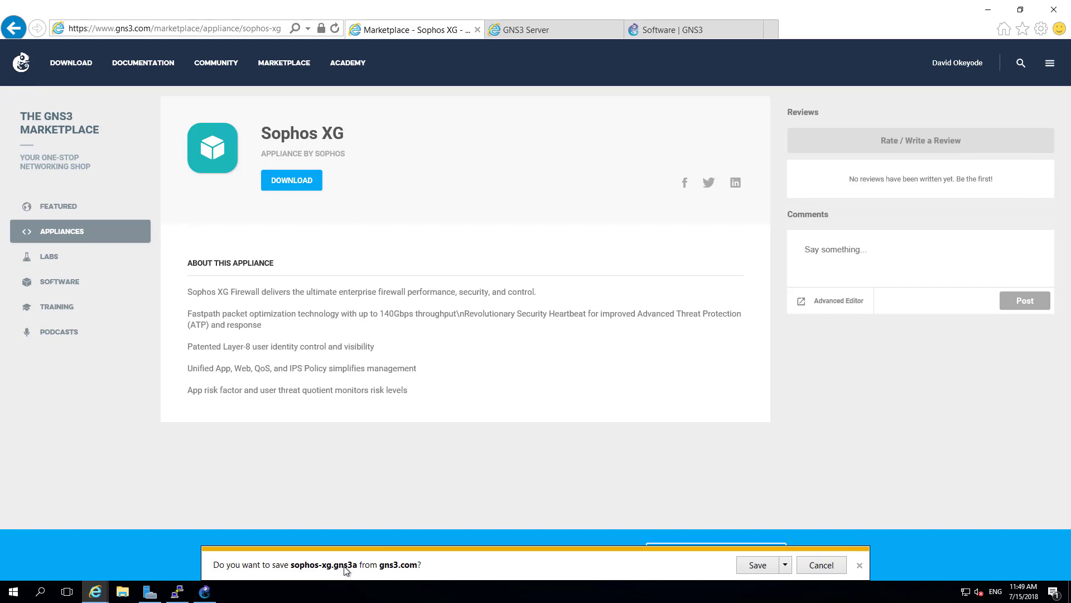
click(765, 566)
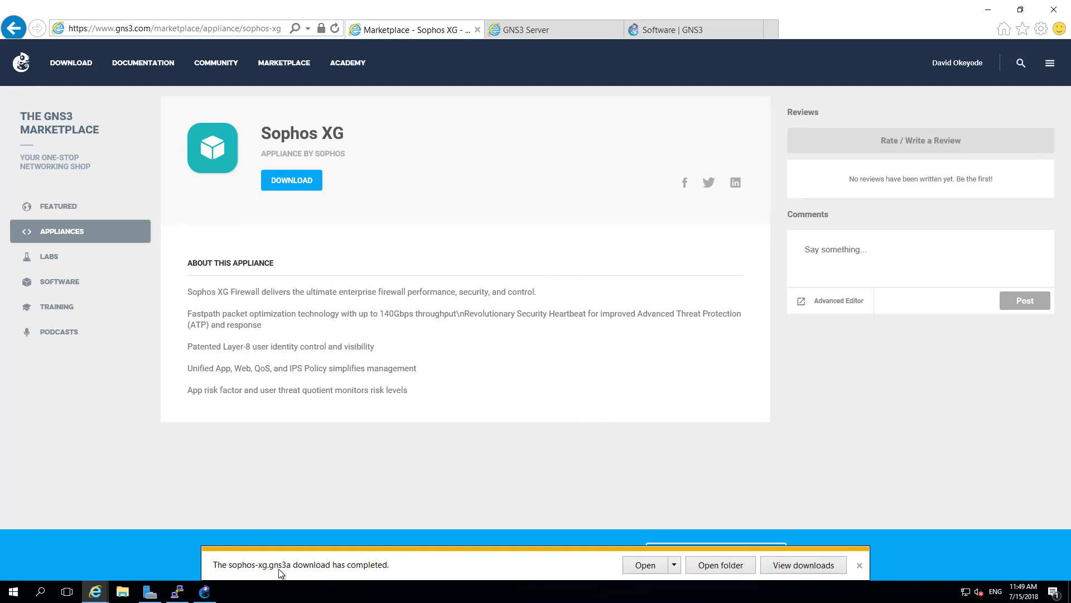
click(205, 591)
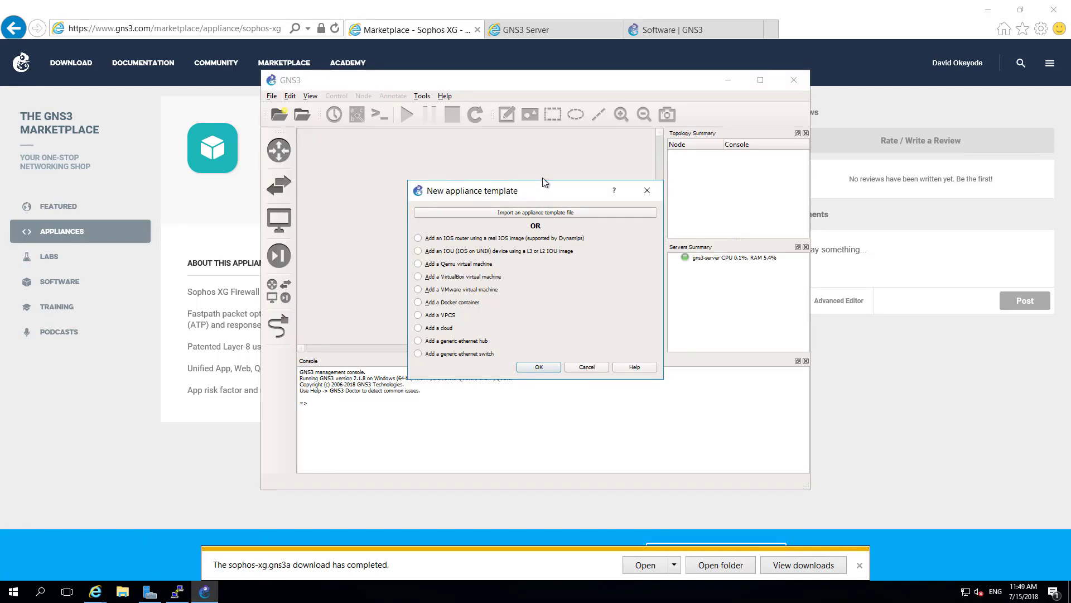
- Find sophos-xg in Downloads through the appliance import browser and choose an app to open it
drag(543, 179, 540, 154)
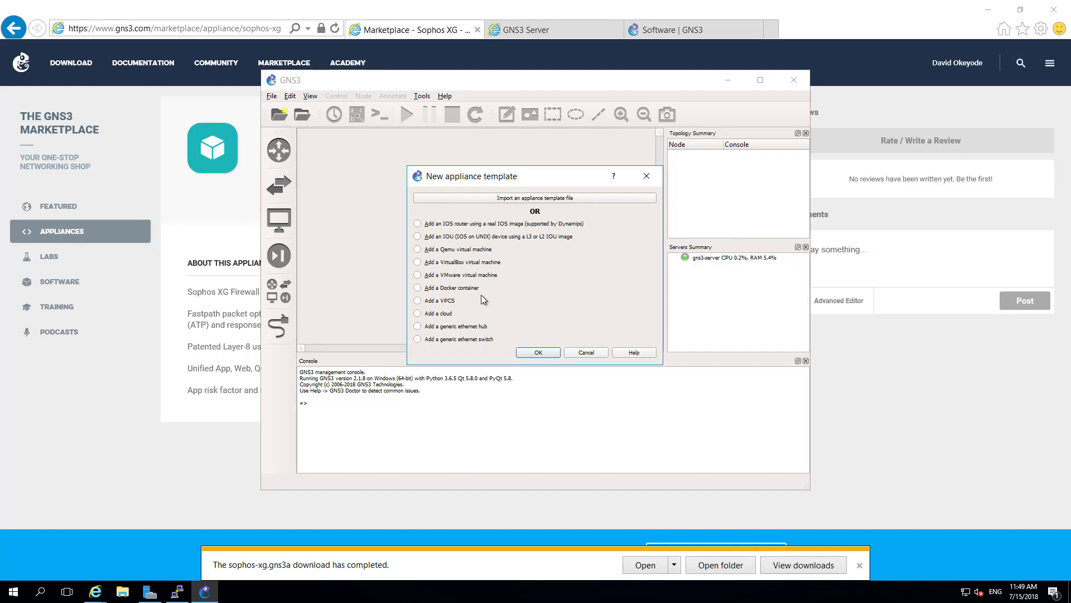
click(507, 199)
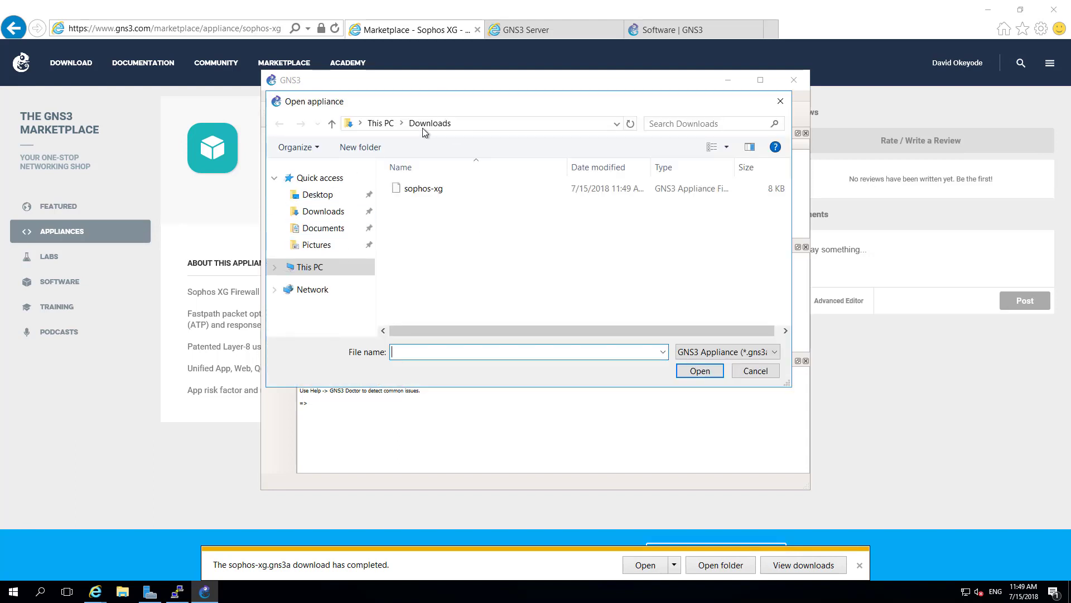
click(424, 189)
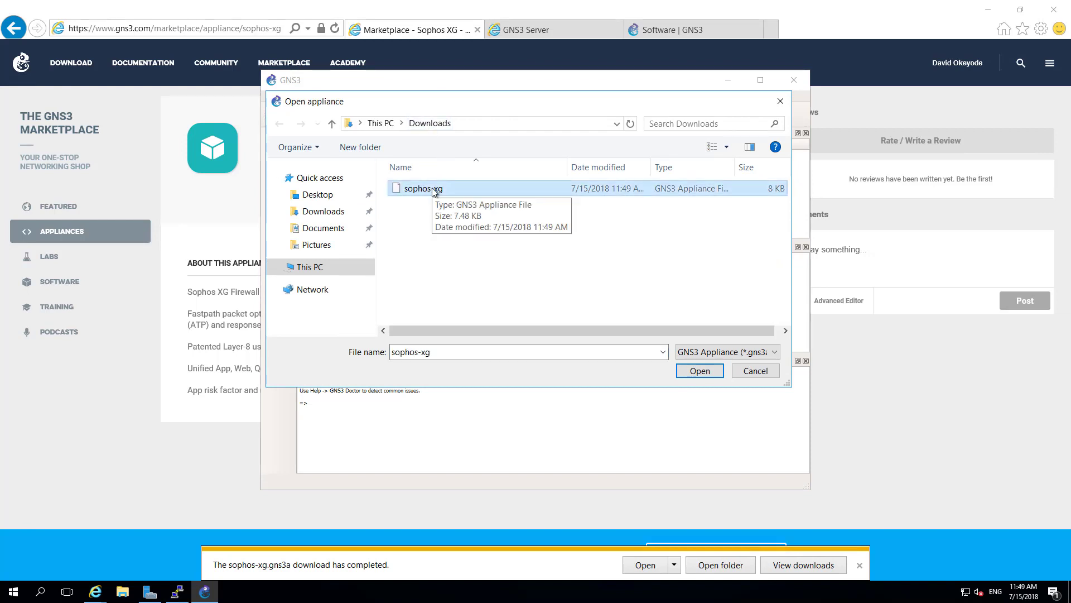
right_click(435, 192)
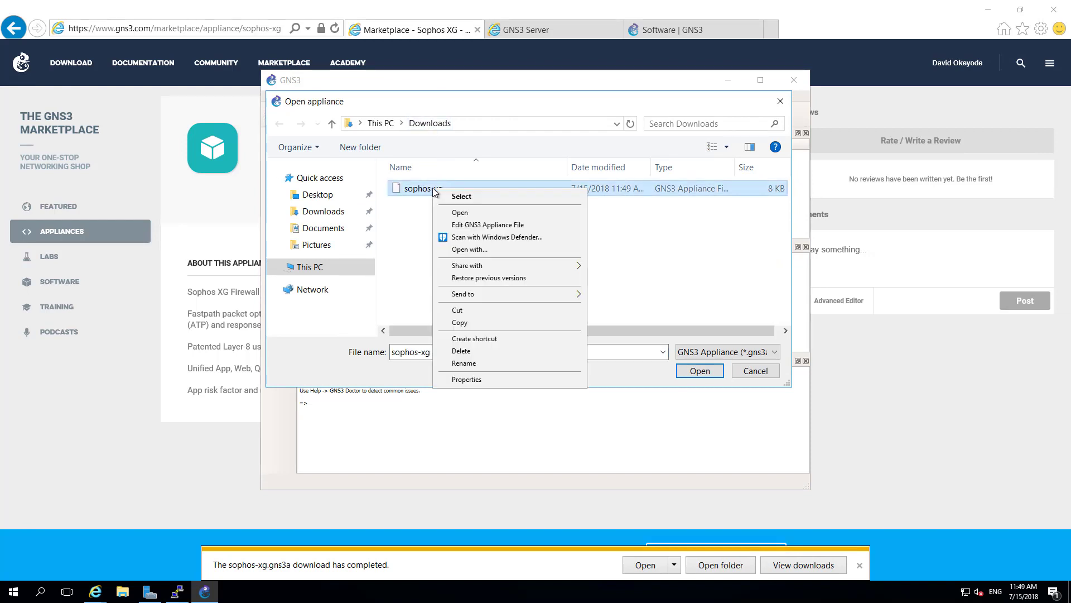
click(517, 250)
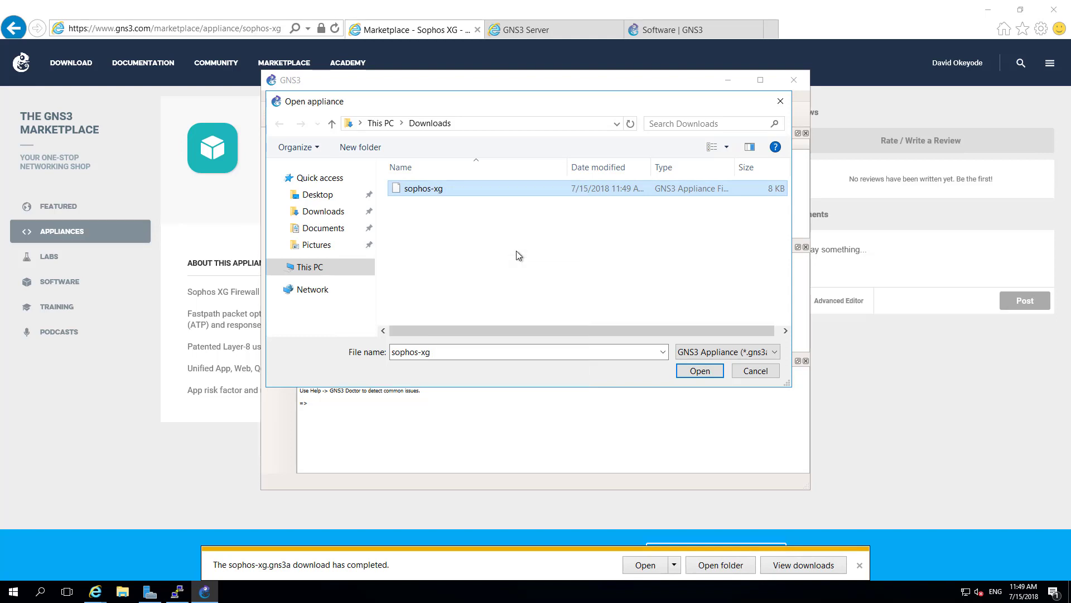
click(485, 267)
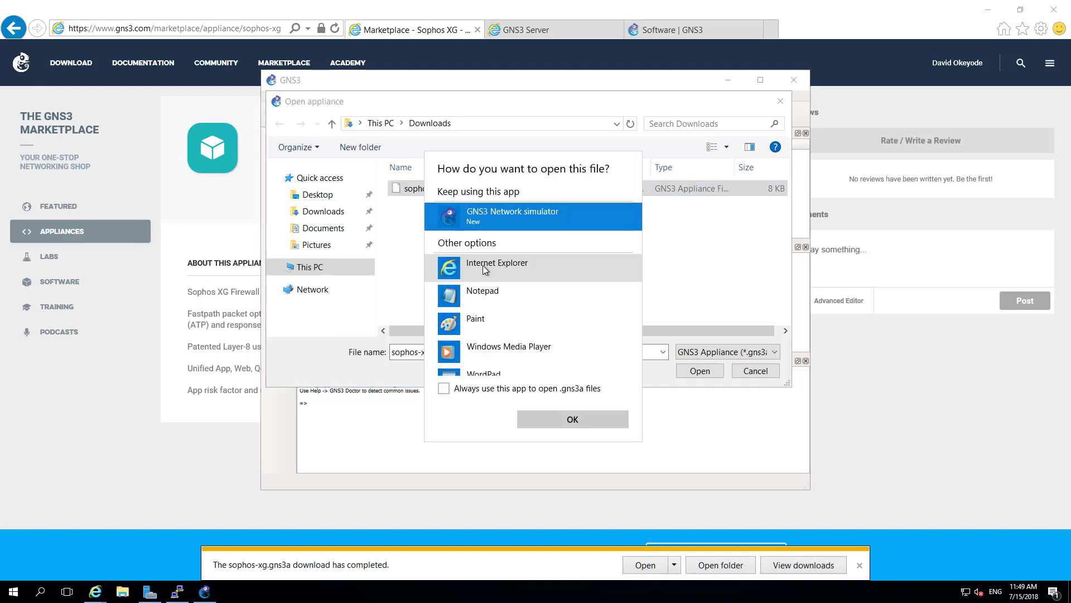
- Open the sophos-xg file in Notepad with Word Wrap turned on
click(521, 295)
click(550, 422)
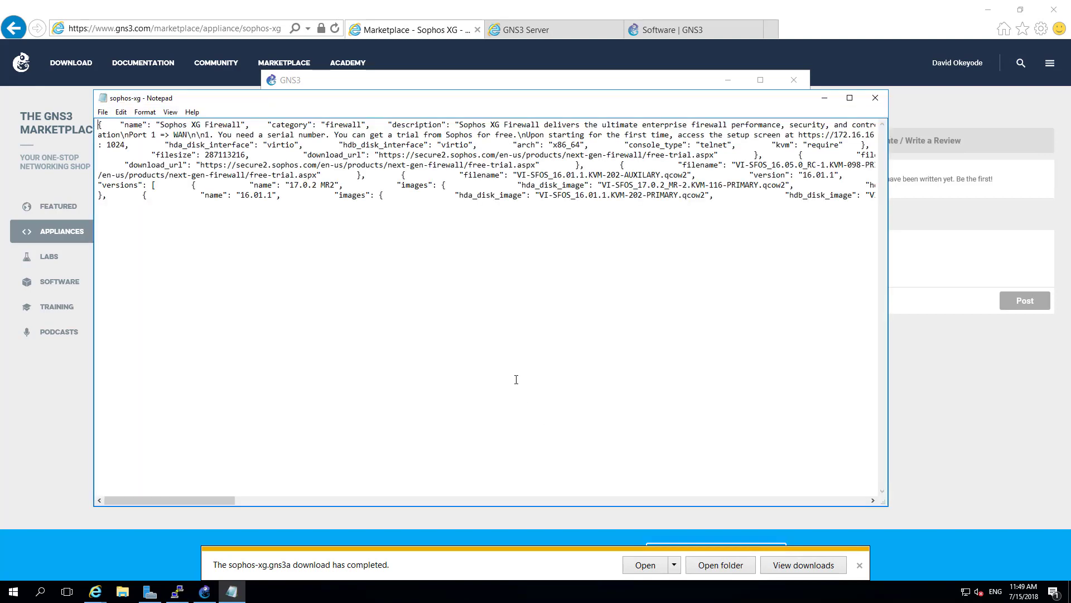
click(146, 113)
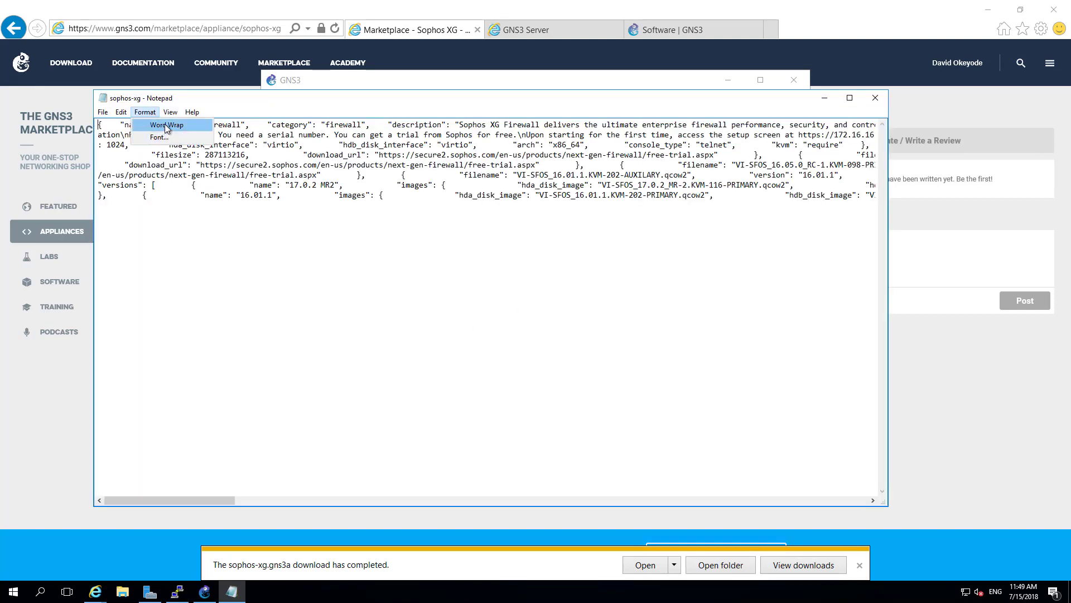
click(165, 124)
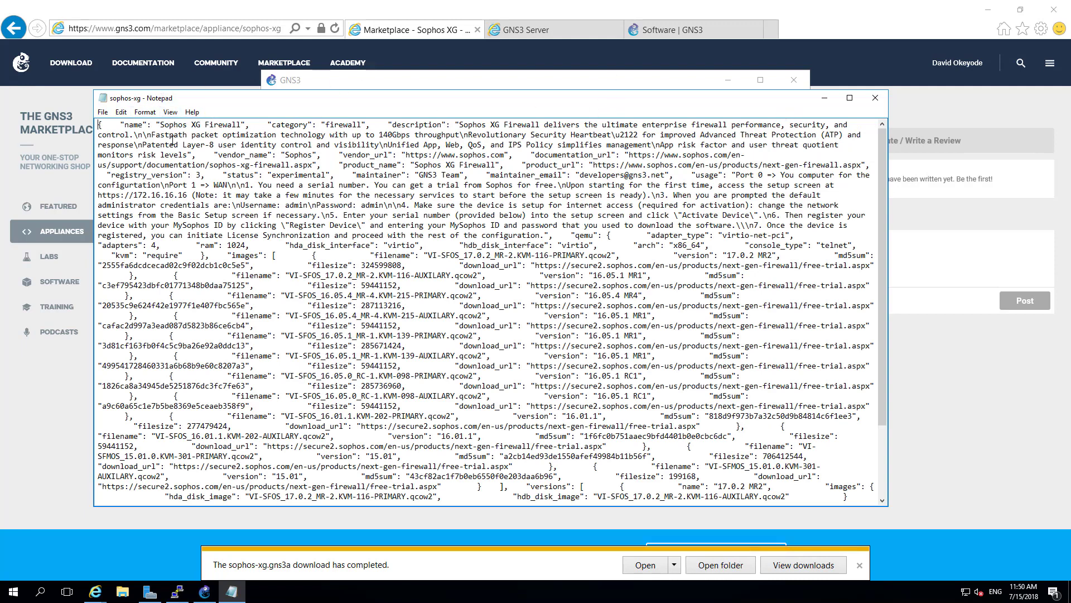
- Read the qemu settings, 'adapters: 4' and the images list in the JSON
click(466, 187)
drag(577, 238, 522, 246)
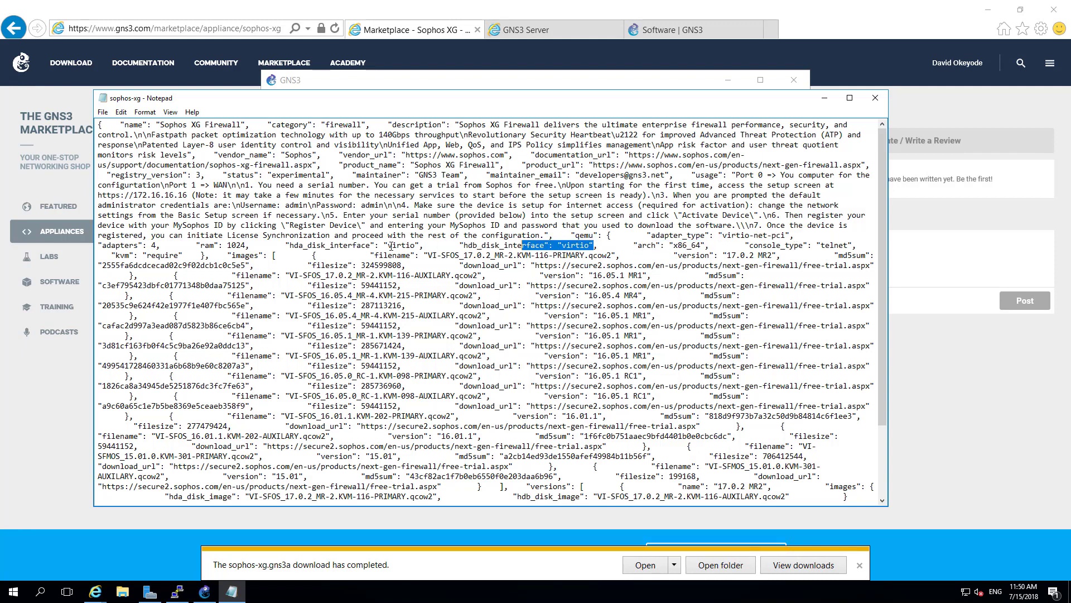
drag(250, 246, 106, 247)
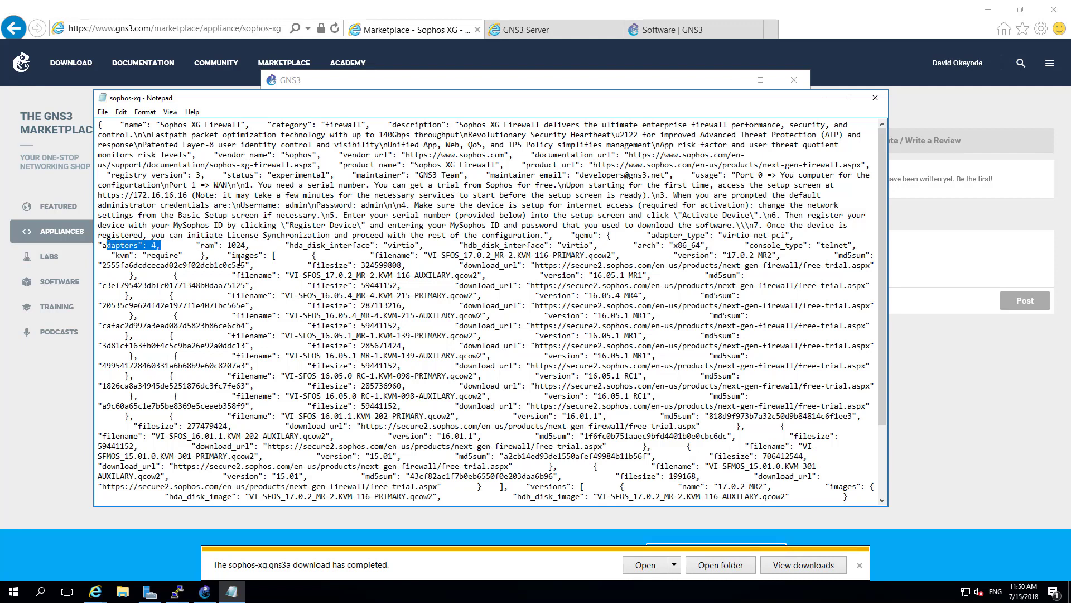
drag(228, 255, 483, 295)
click(312, 286)
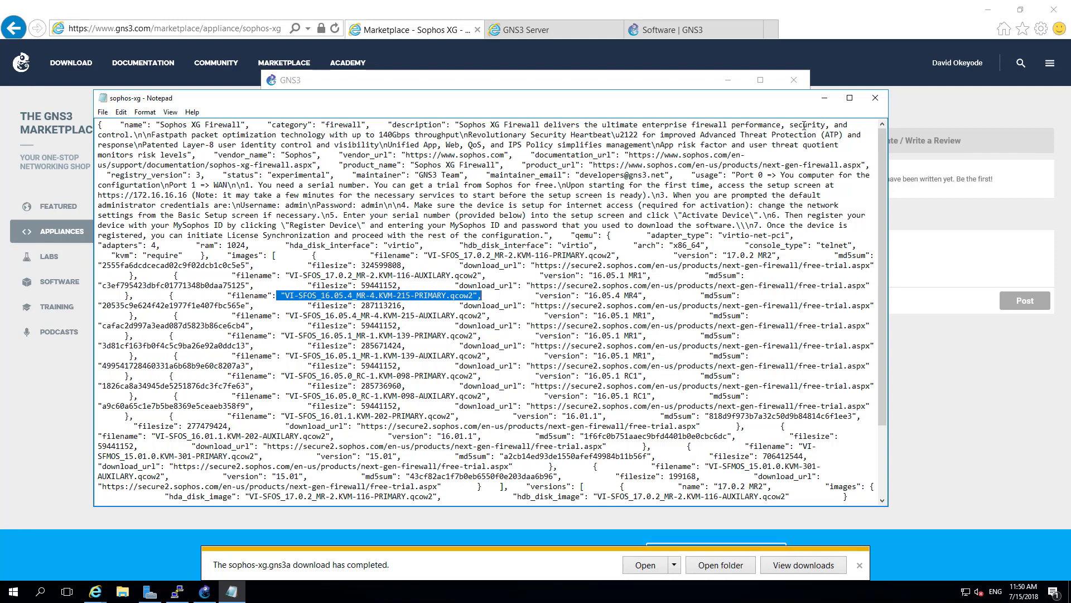
- Close Notepad and open the sophos-xg appliance file in GNS3
click(874, 99)
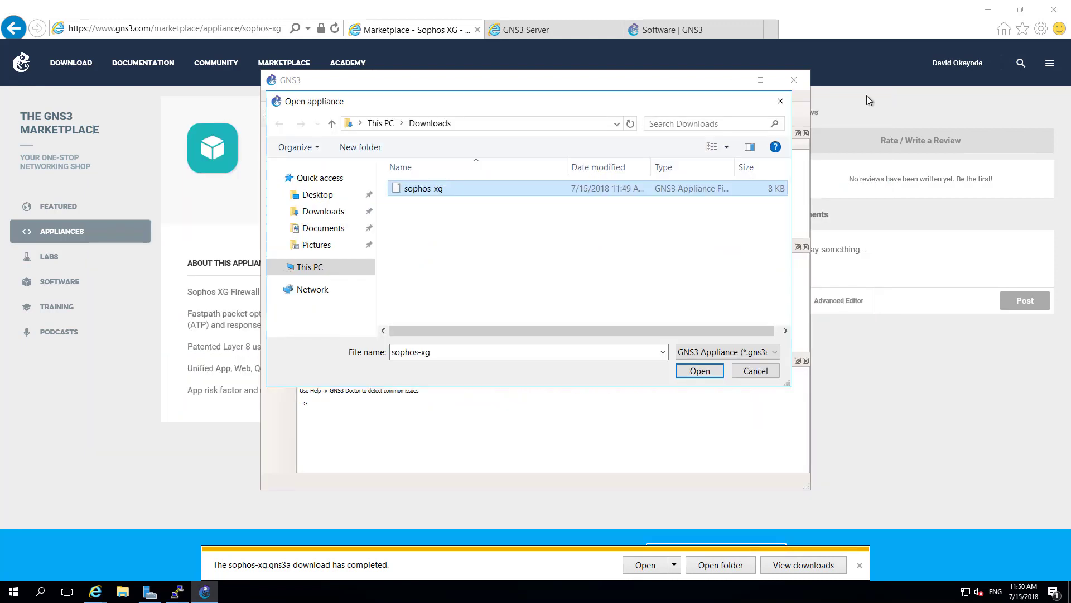
click(456, 190)
click(550, 280)
click(449, 192)
click(700, 371)
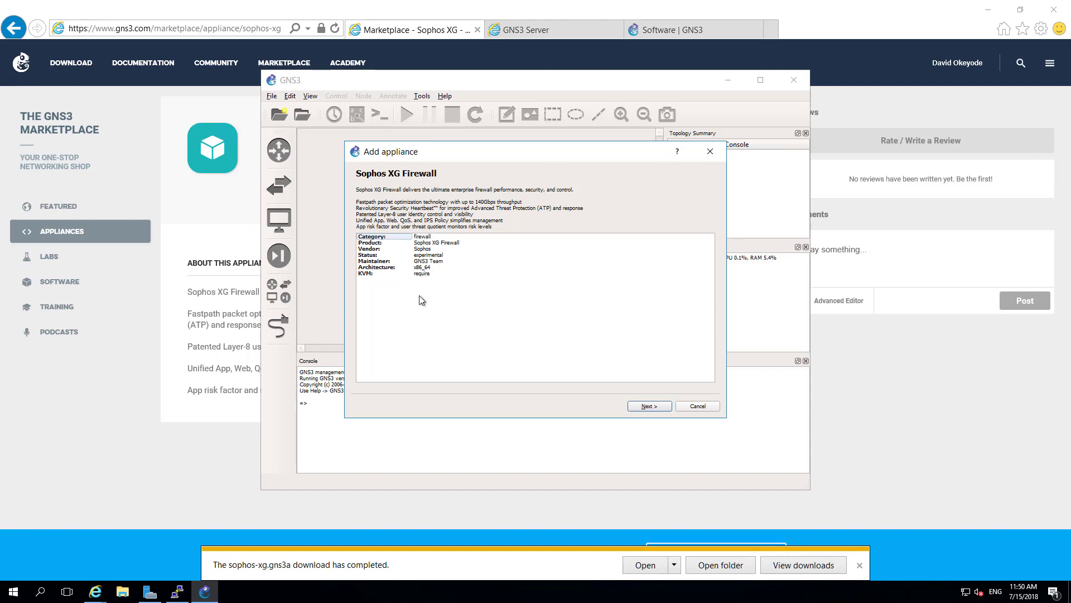
- Go through the info, main server and requirements pages of the Add appliance wizard
click(646, 407)
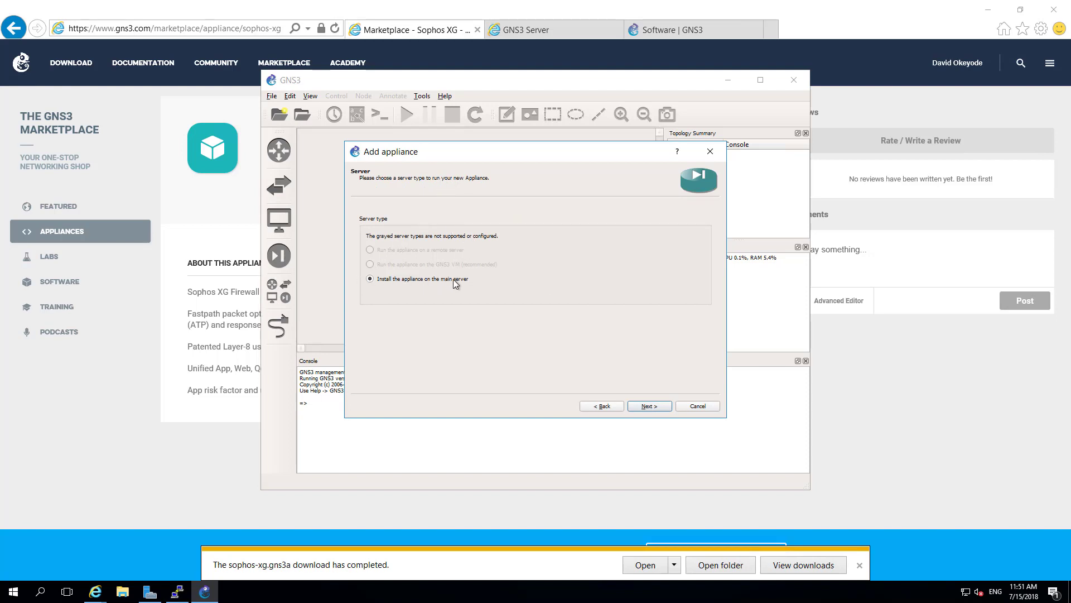
click(642, 408)
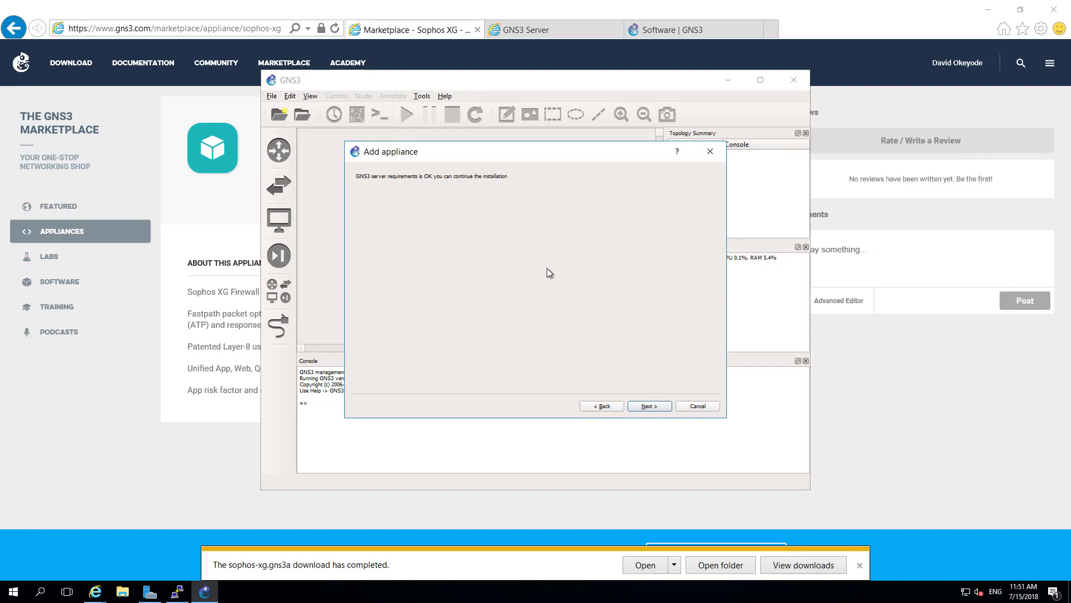
click(658, 408)
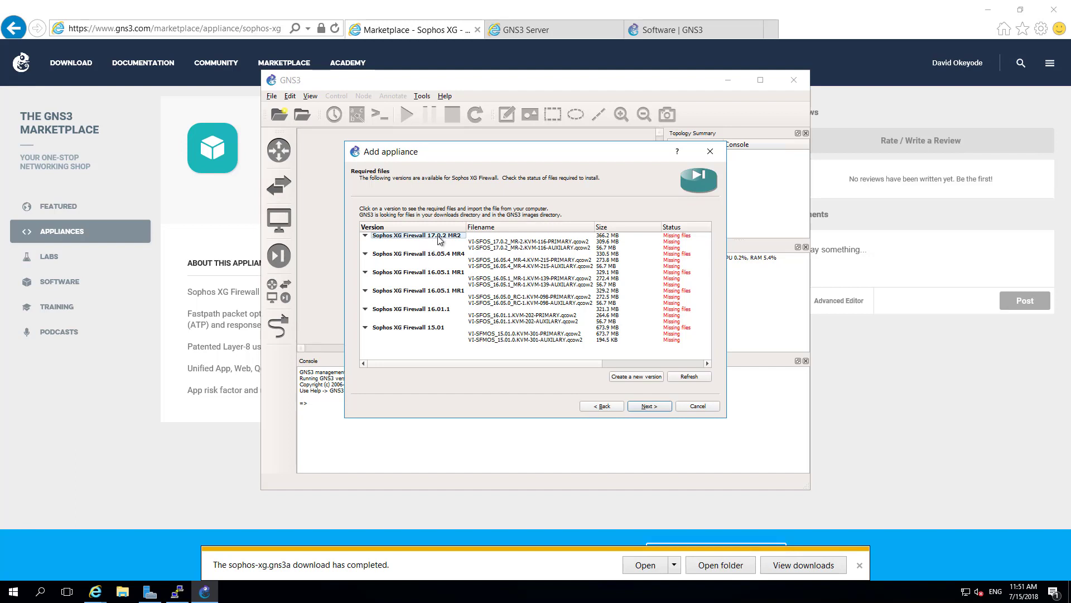
- Inspect the Sophos XG image entries from 17.0.2 down to 16.01.1
click(524, 242)
click(522, 249)
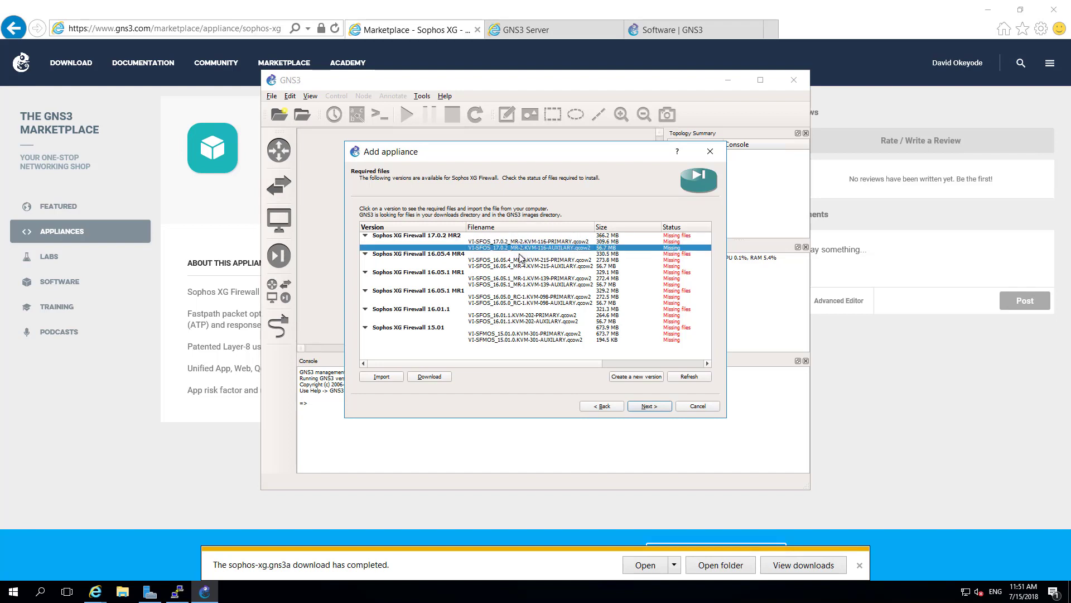
click(517, 261)
click(515, 278)
click(515, 297)
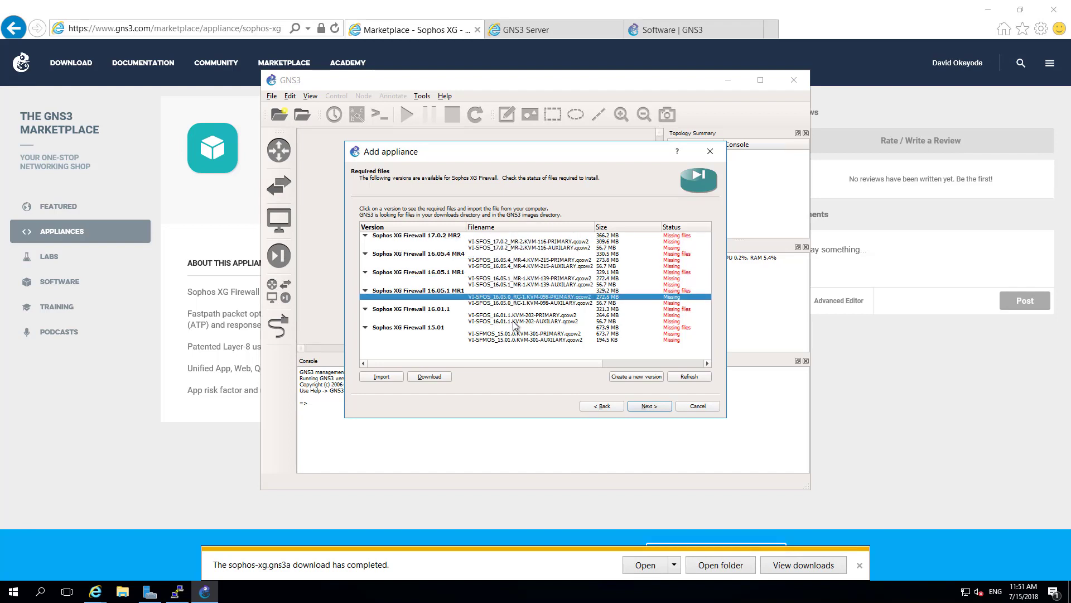
click(513, 322)
click(494, 315)
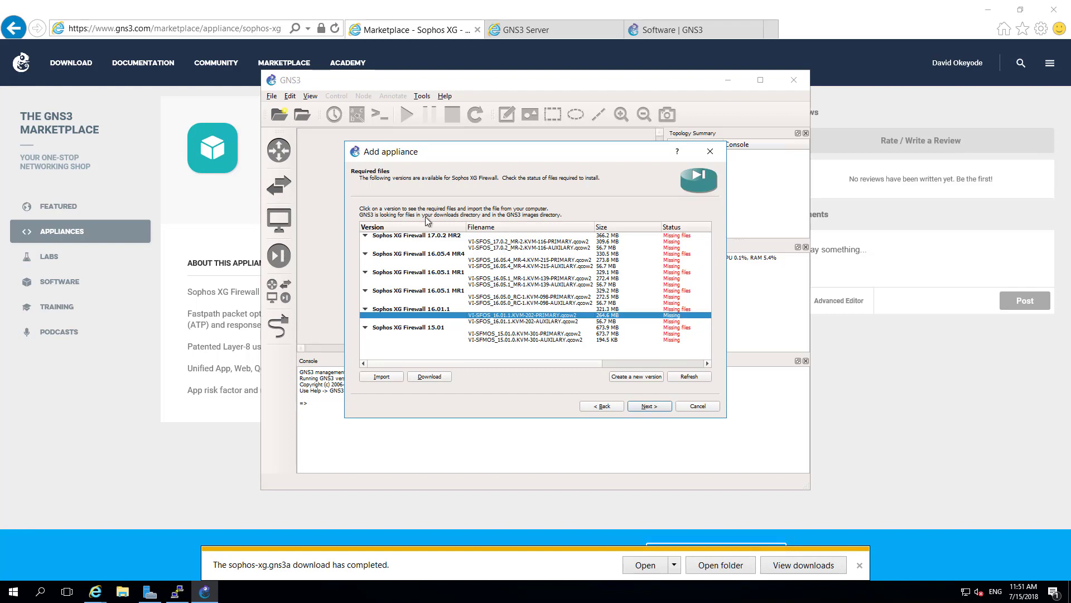
- Download the missing 17.0.2 MR2 primary qcow2 image and accept the redirect warning
click(450, 237)
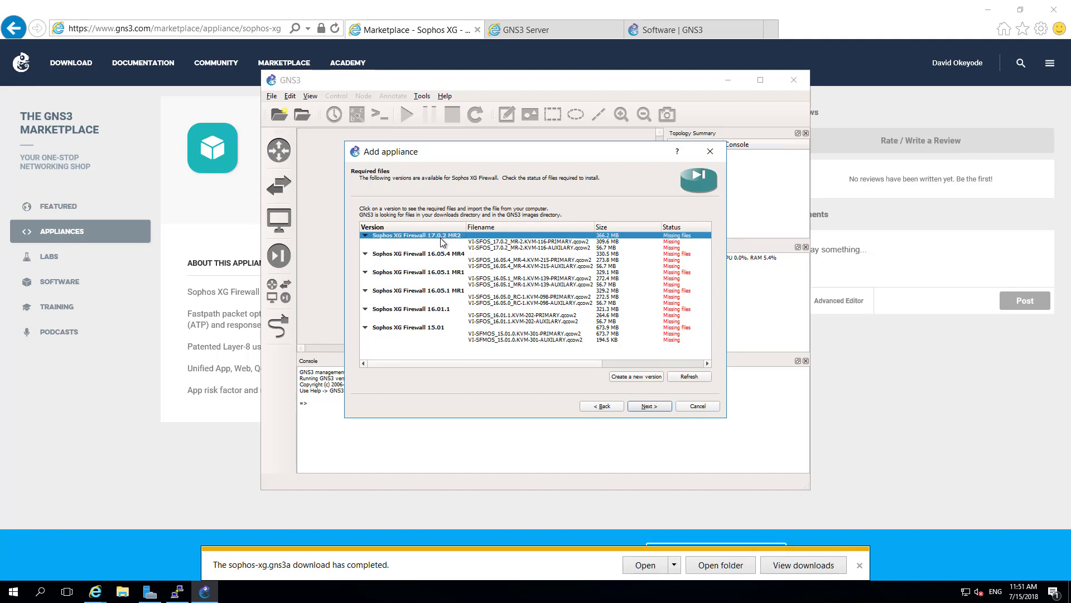
click(502, 242)
click(502, 249)
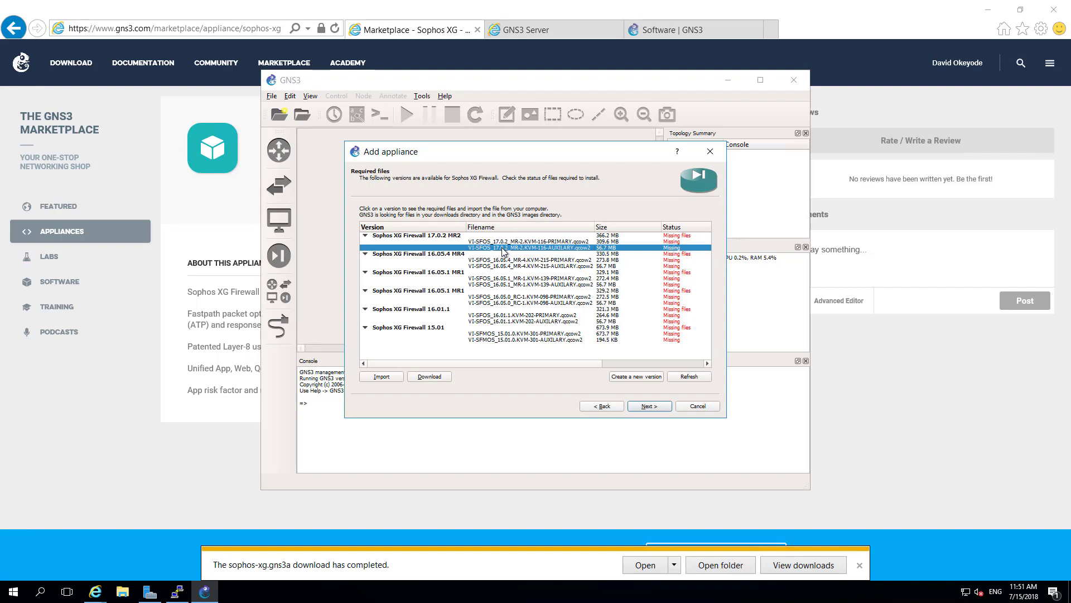
click(505, 242)
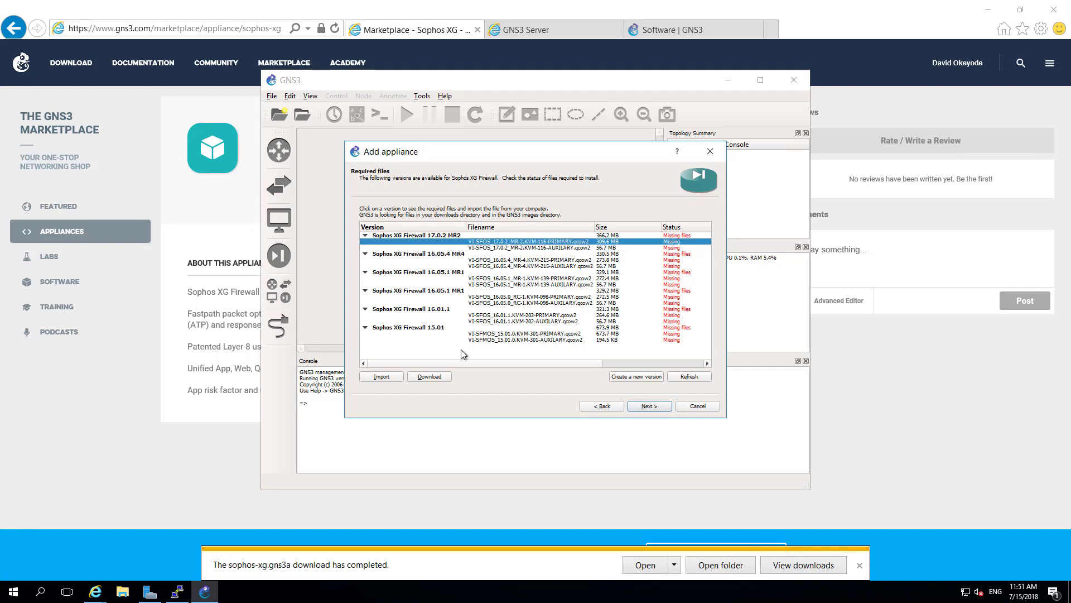
click(439, 377)
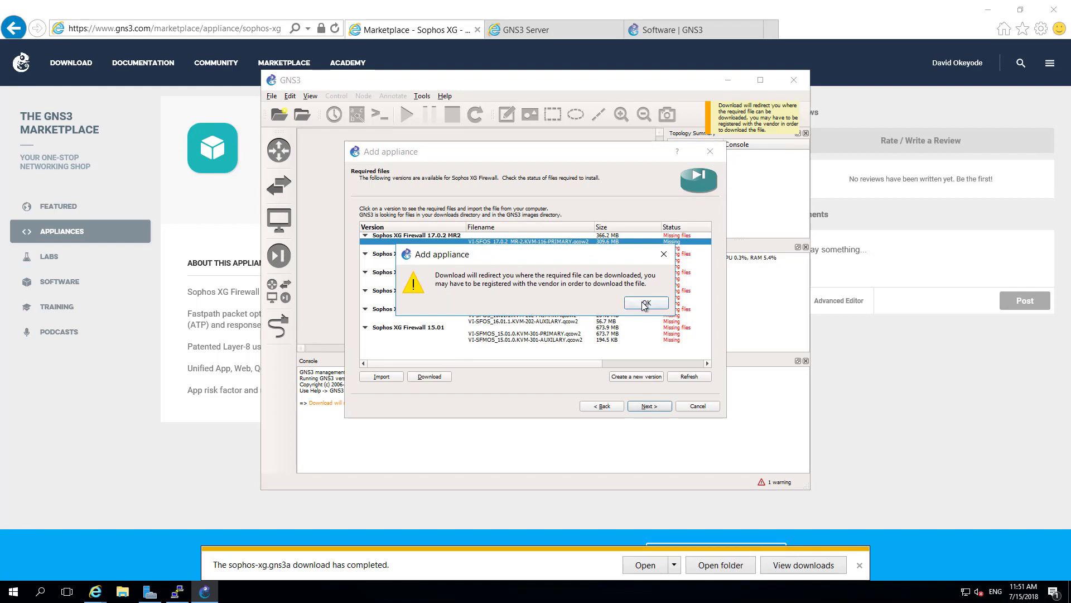
click(642, 303)
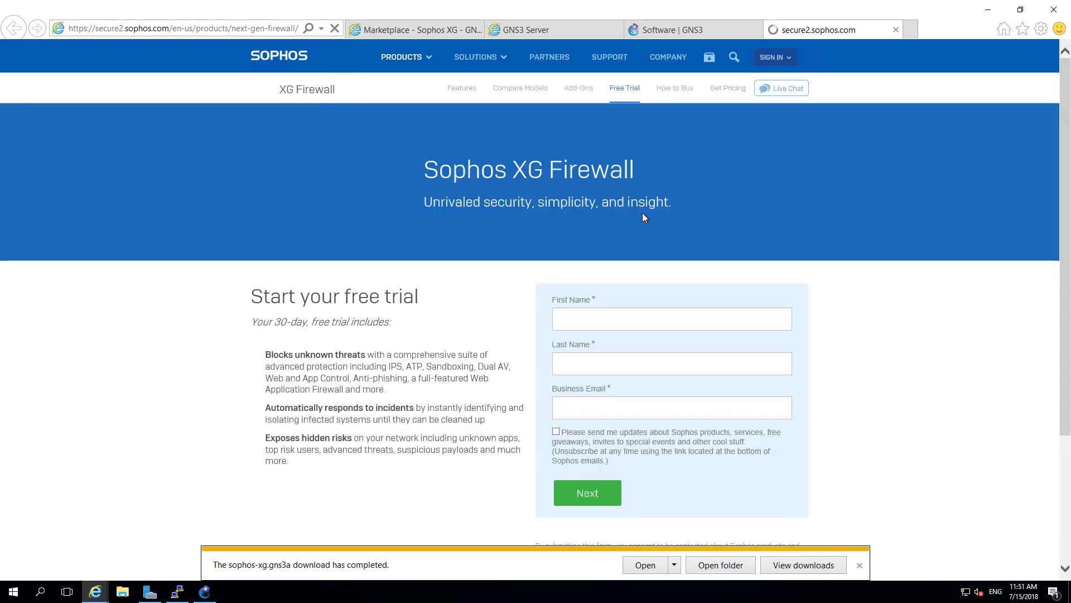
- Switch to the Software | GNS3 browser tab and minimize Internet Explorer
scroll(596, 335, down, 2)
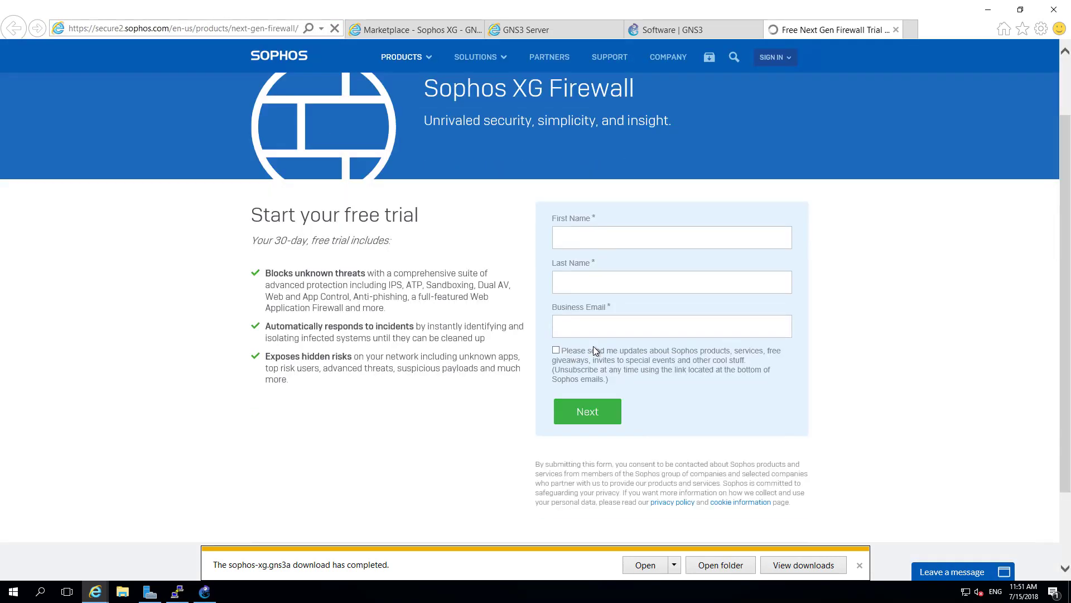
scroll(543, 293, down, 2)
scroll(639, 259, up, 4)
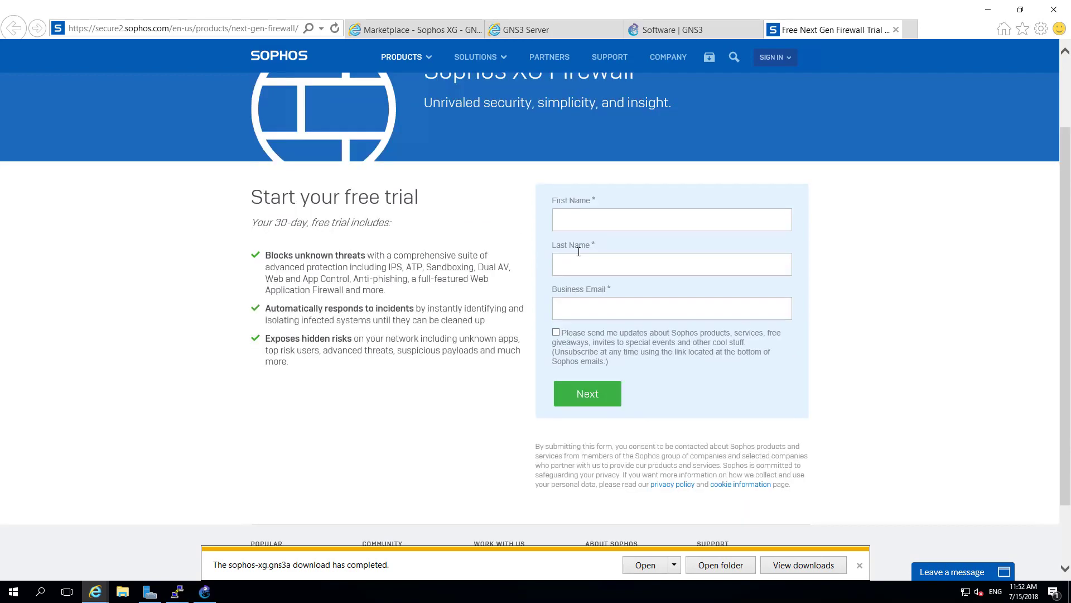
click(651, 31)
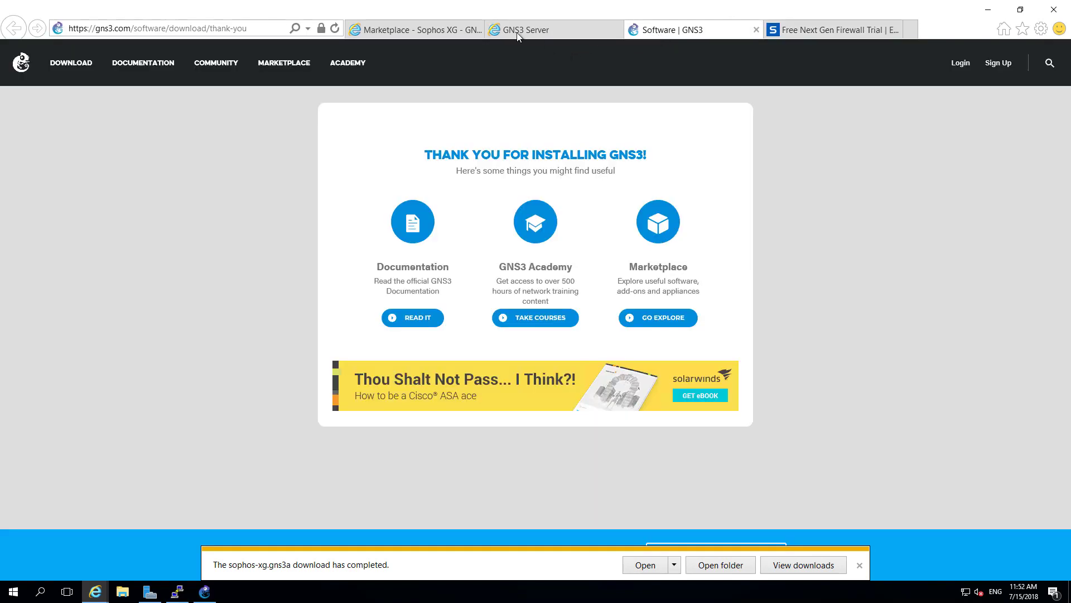
click(988, 9)
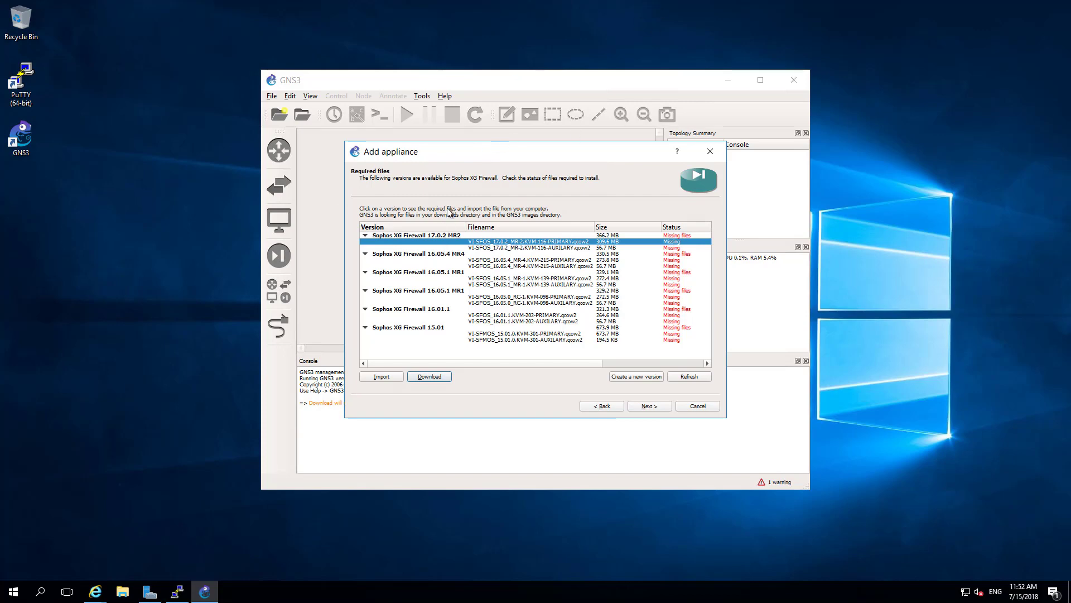
- Open File Explorer on Z:\GNS3 Appliances and Images on the gns3files share
mouse_move(166, 583)
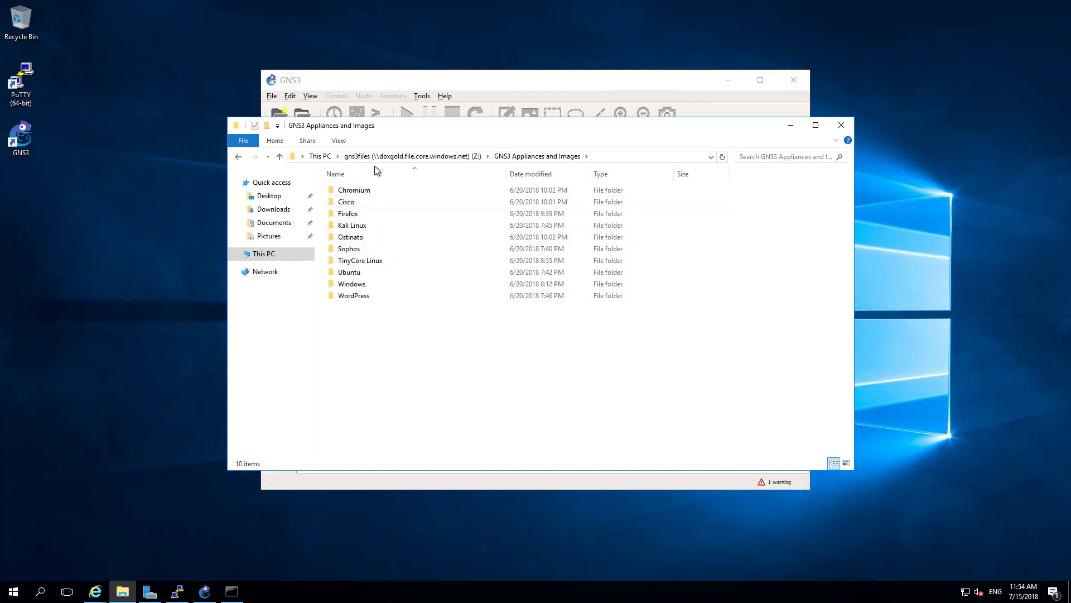
- Open Sophos > XG in File Explorer and place it below the Add appliance dialog
drag(435, 128, 362, 176)
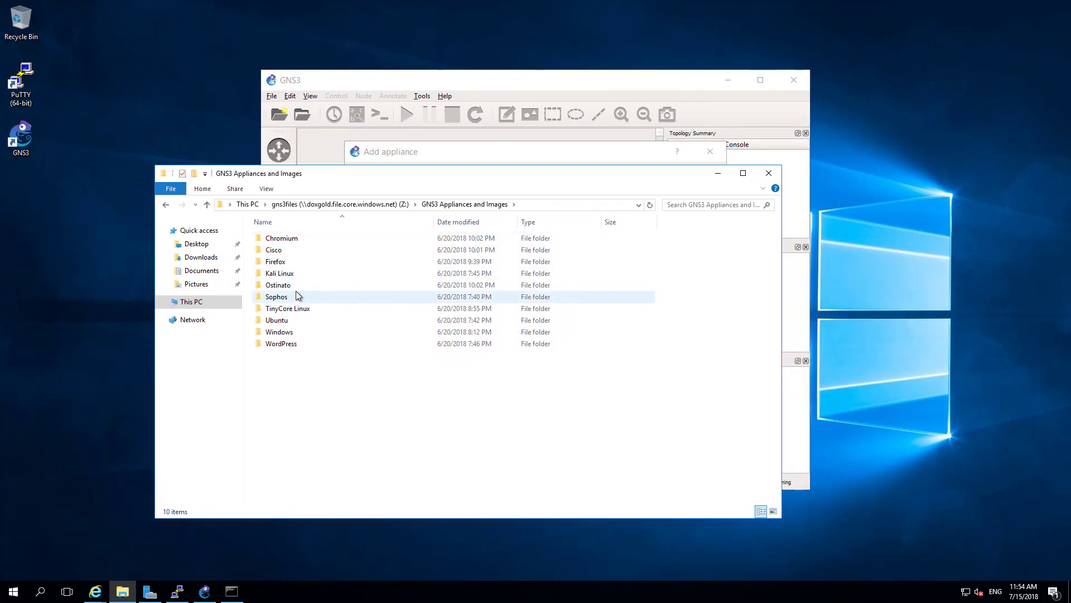
double_click(277, 297)
double_click(271, 262)
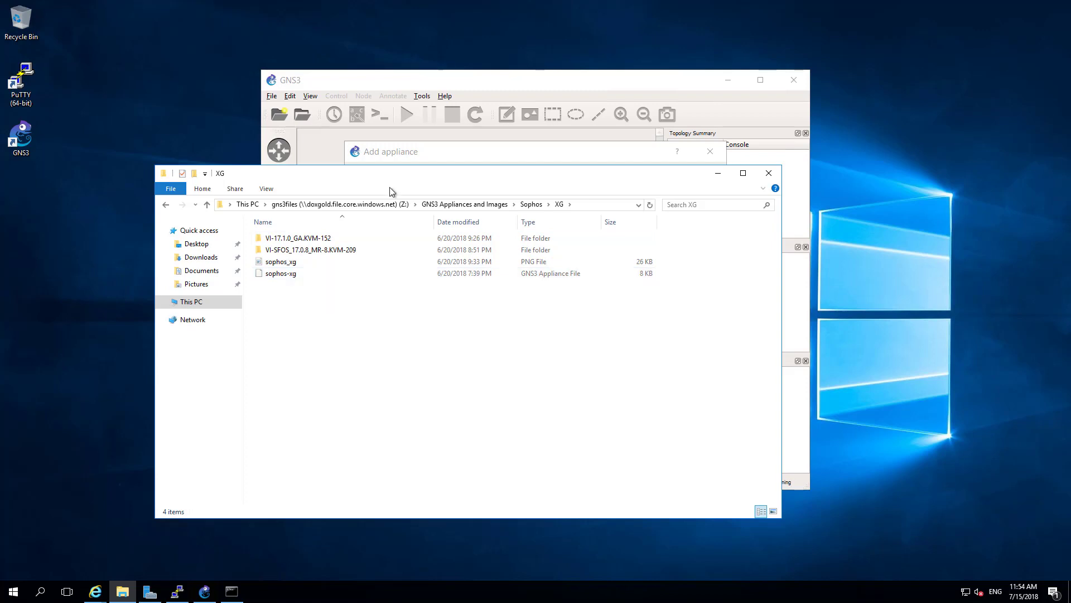
drag(393, 194, 423, 373)
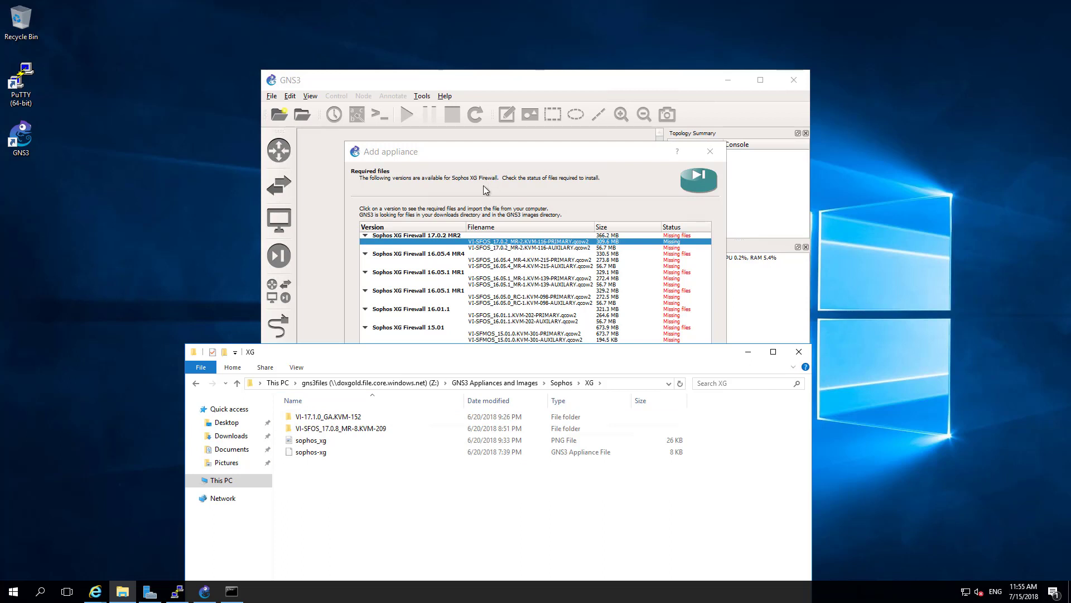
drag(438, 358, 439, 377)
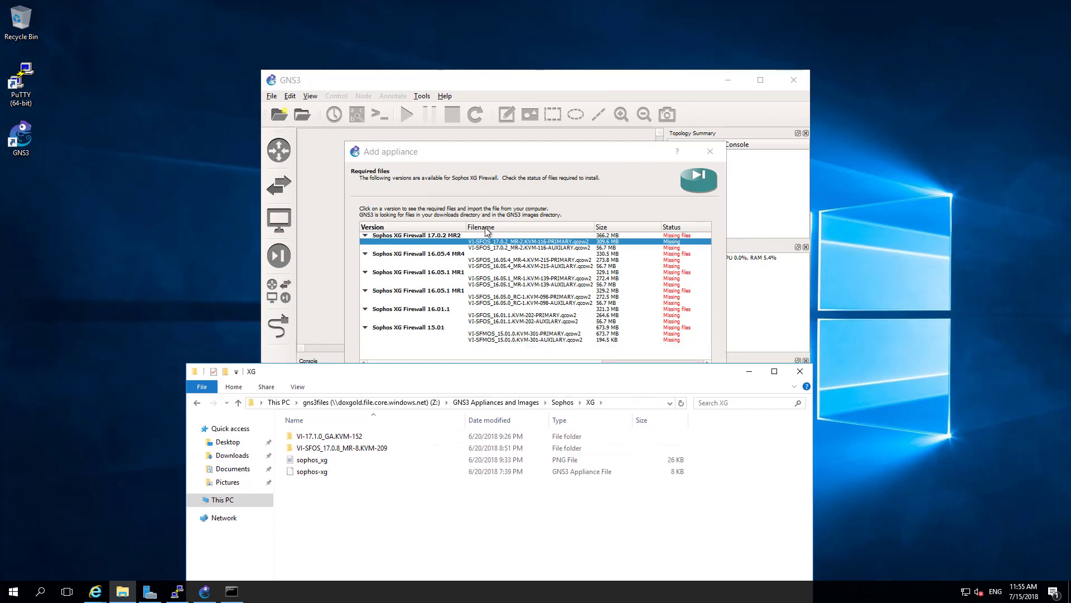
drag(487, 149, 465, 74)
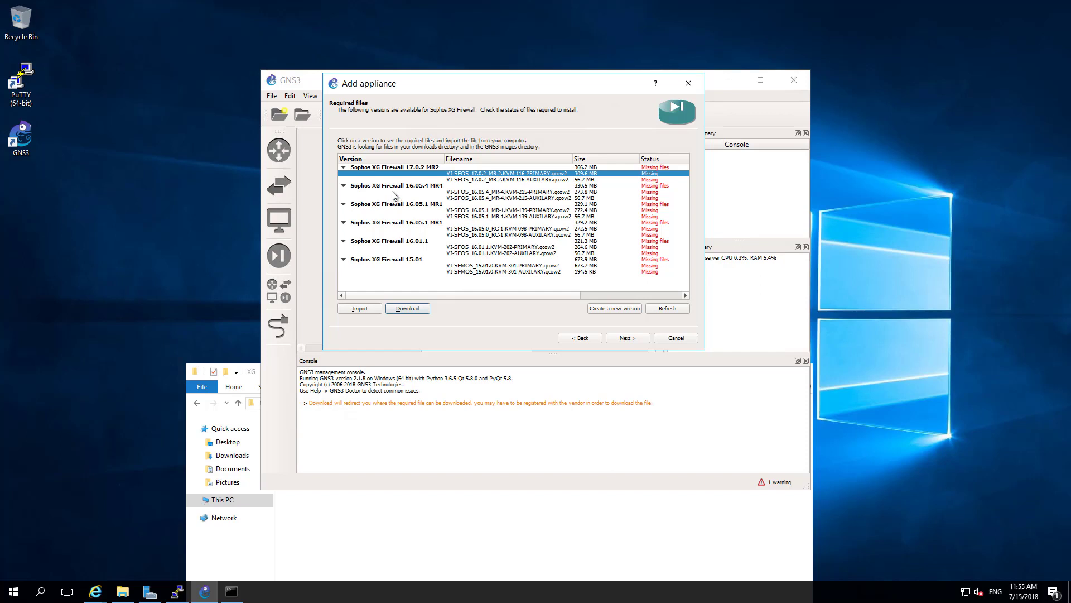
- Create a Sophos XG Firewall version named 17.1 GA and select its primary disk entry
click(616, 311)
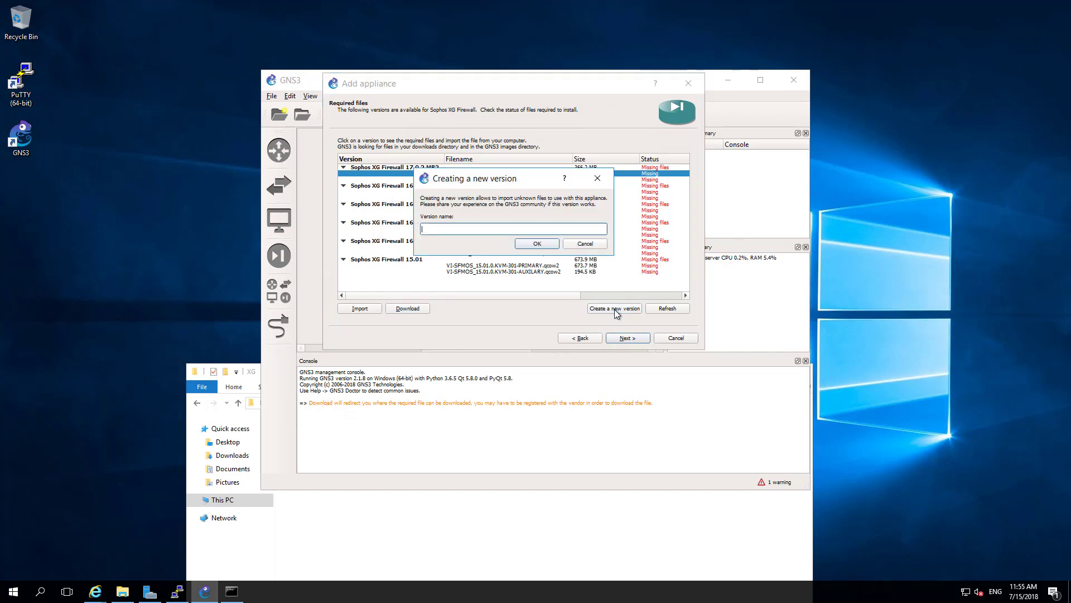
text(17.1 GA)
click(537, 245)
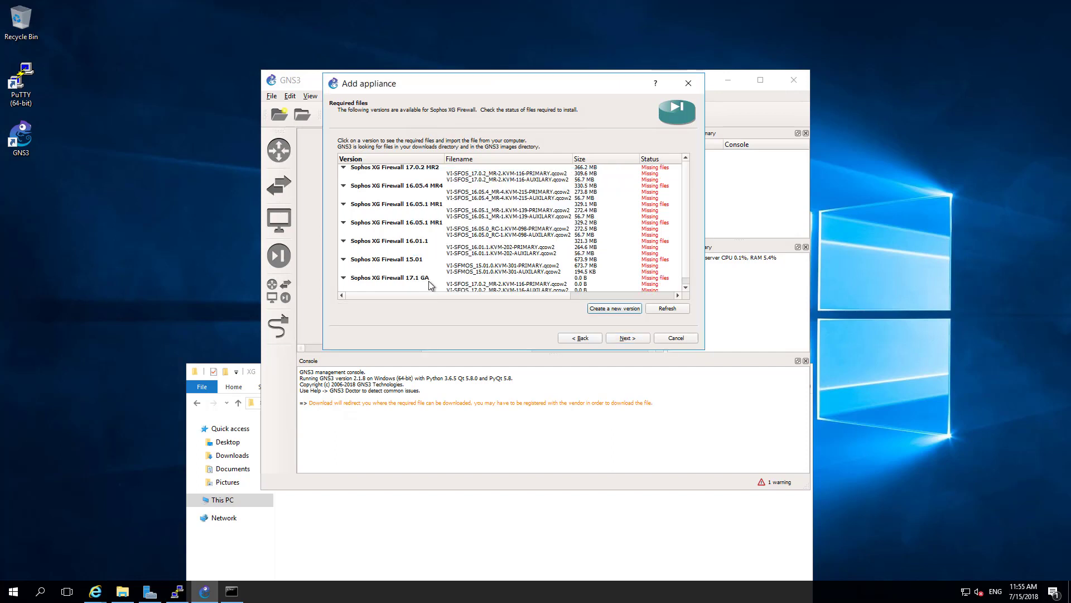
scroll(494, 273, down, 1)
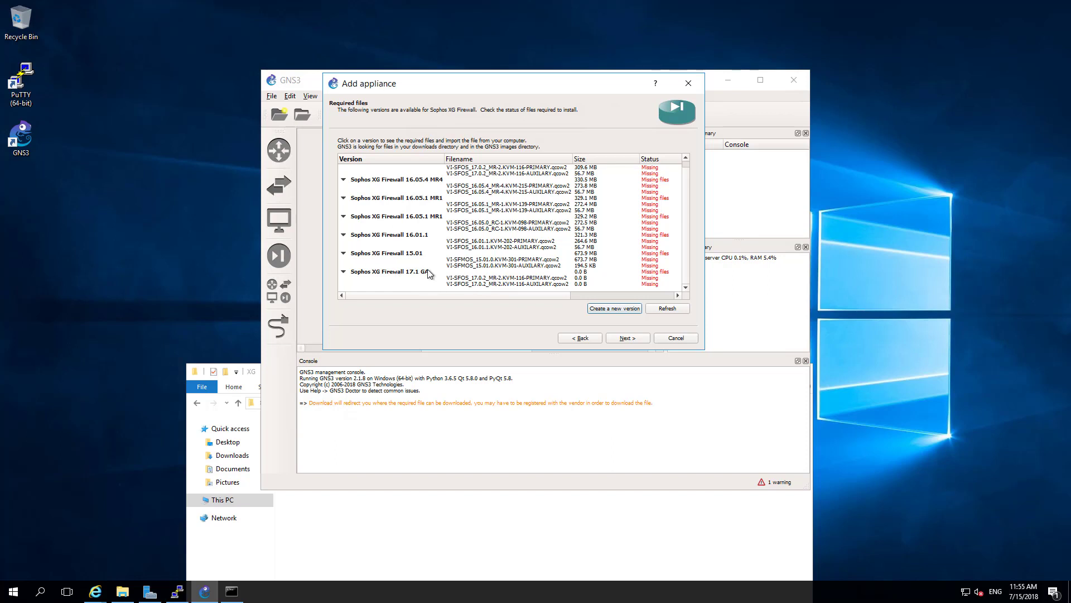
click(490, 278)
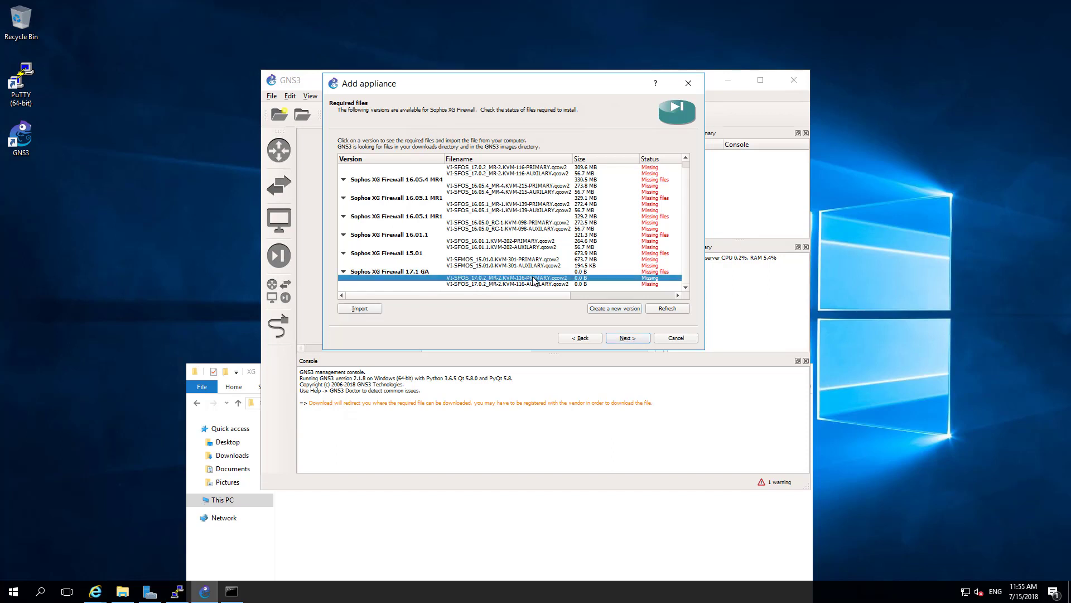
- Import PRIMARY-DISK.qcow2 from gns3files > Sophos > XG > VI-17.1.0_GA.KVM-152 as the primary disk
click(369, 309)
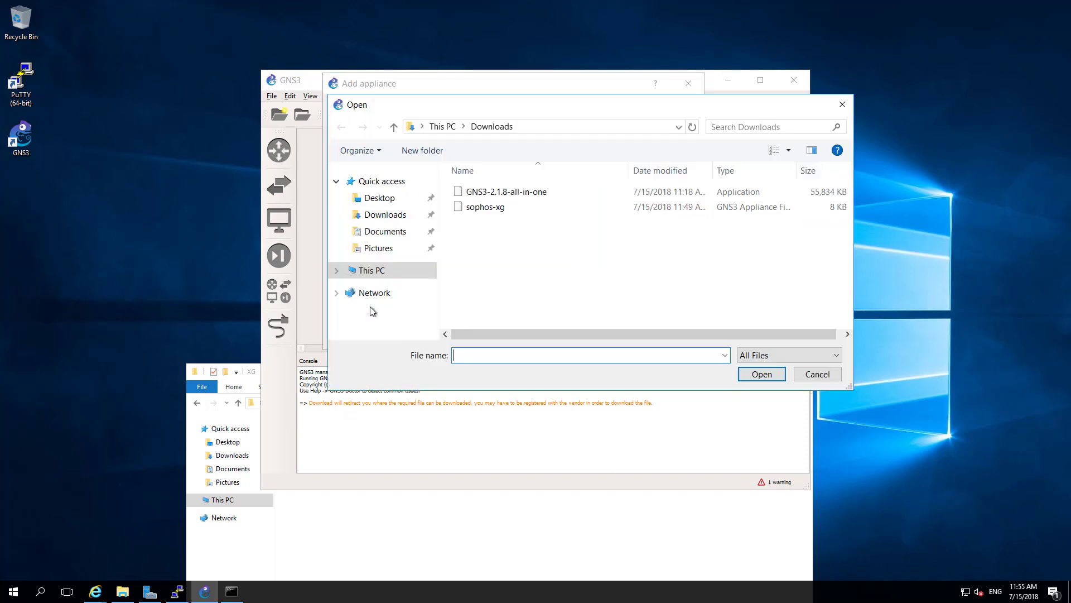
click(372, 271)
scroll(524, 296, down, 5)
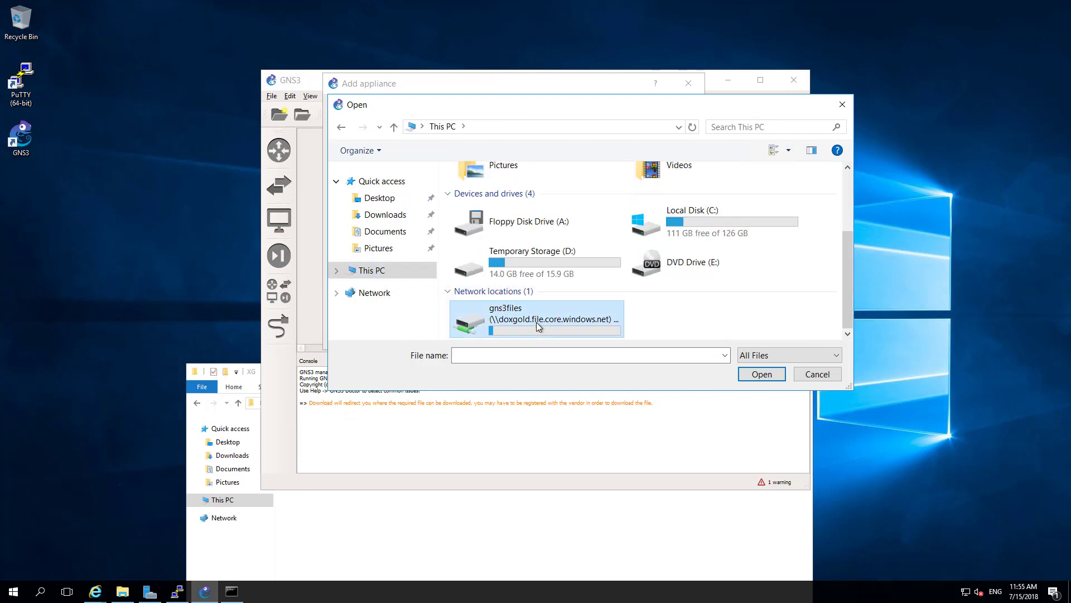
double_click(537, 323)
double_click(514, 193)
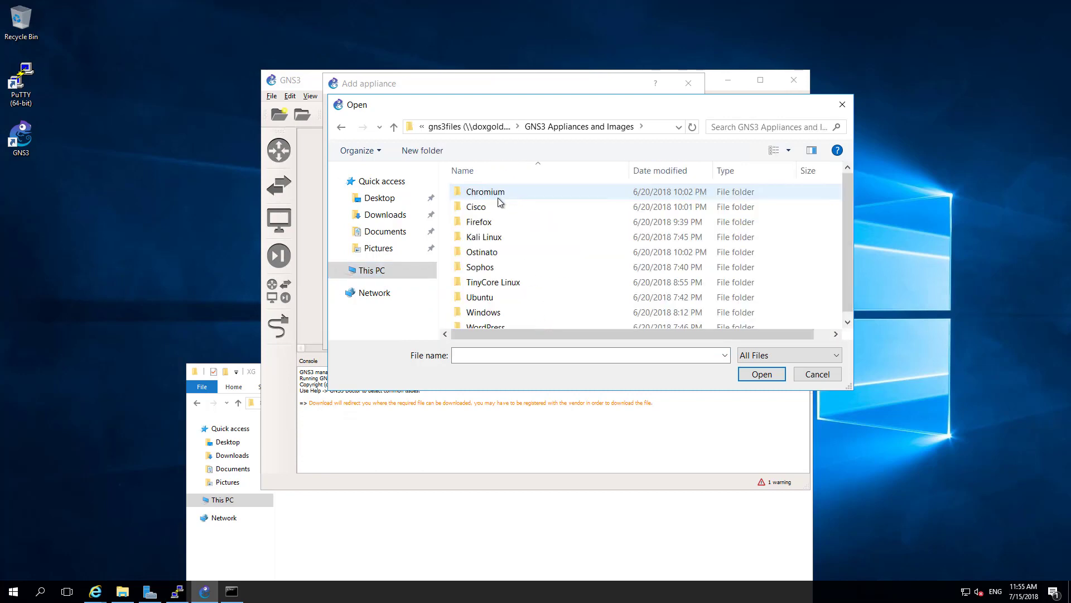
double_click(480, 267)
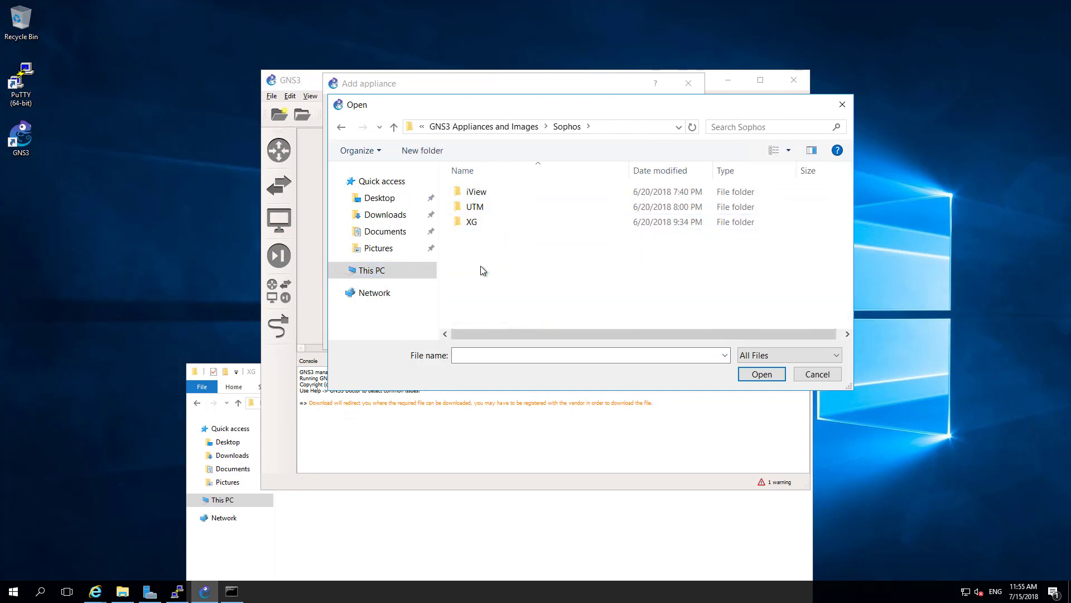
double_click(478, 221)
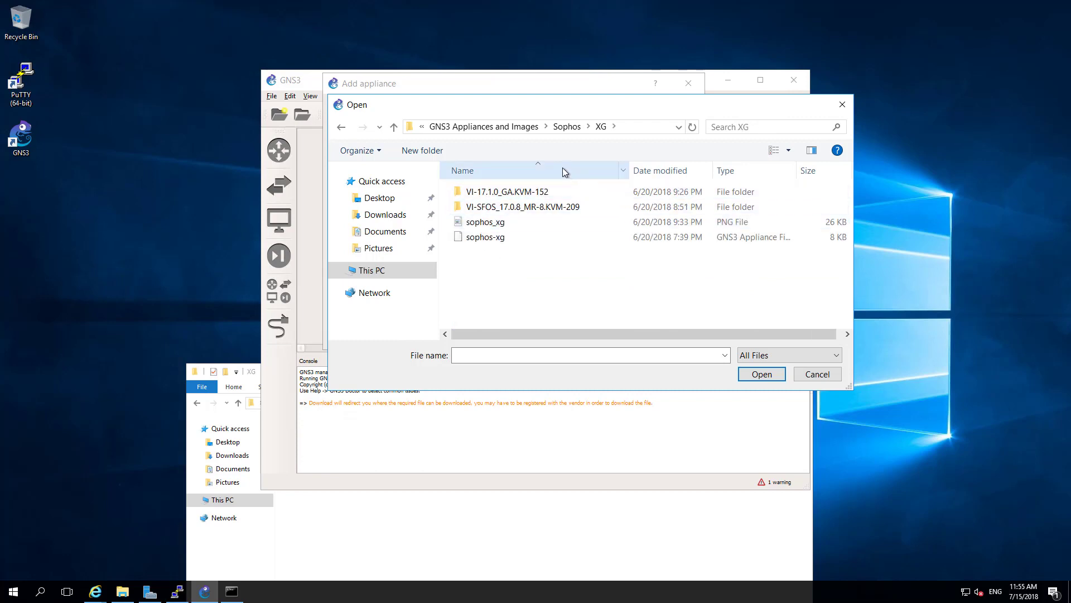
double_click(529, 193)
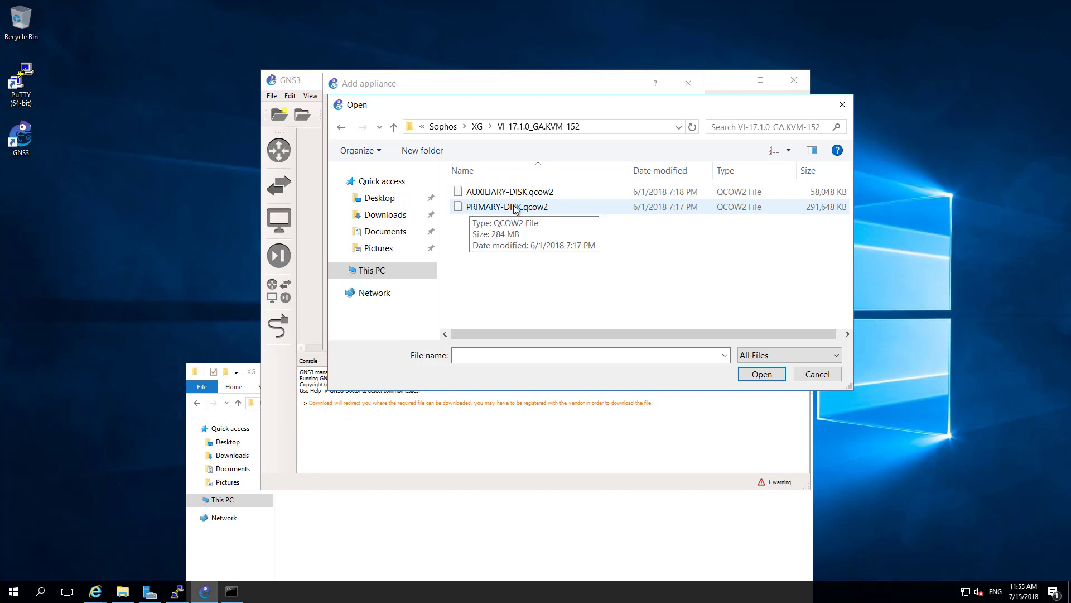
double_click(516, 208)
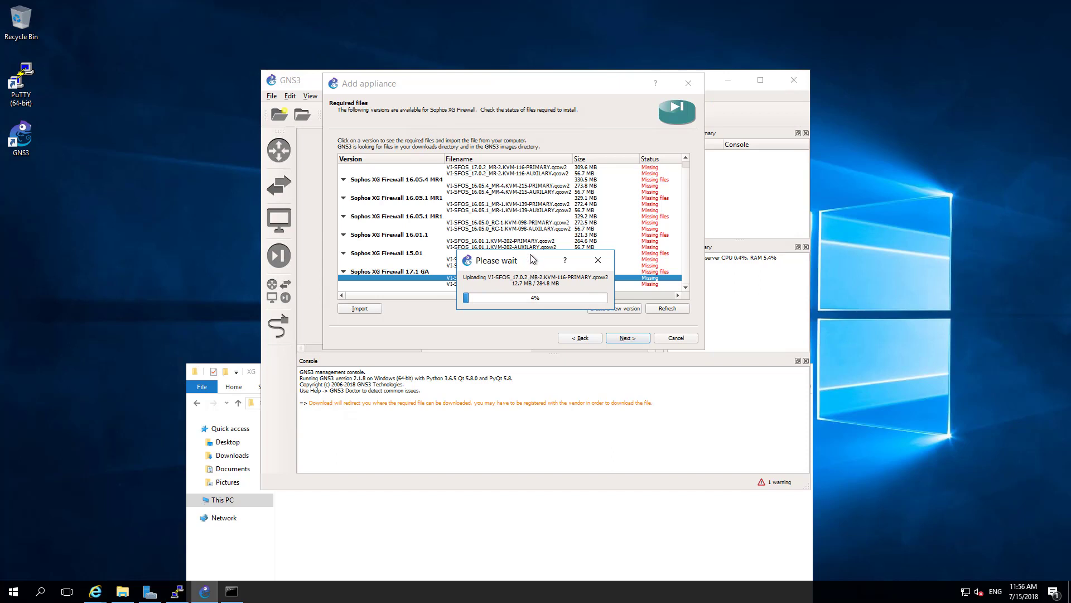
drag(534, 262, 533, 204)
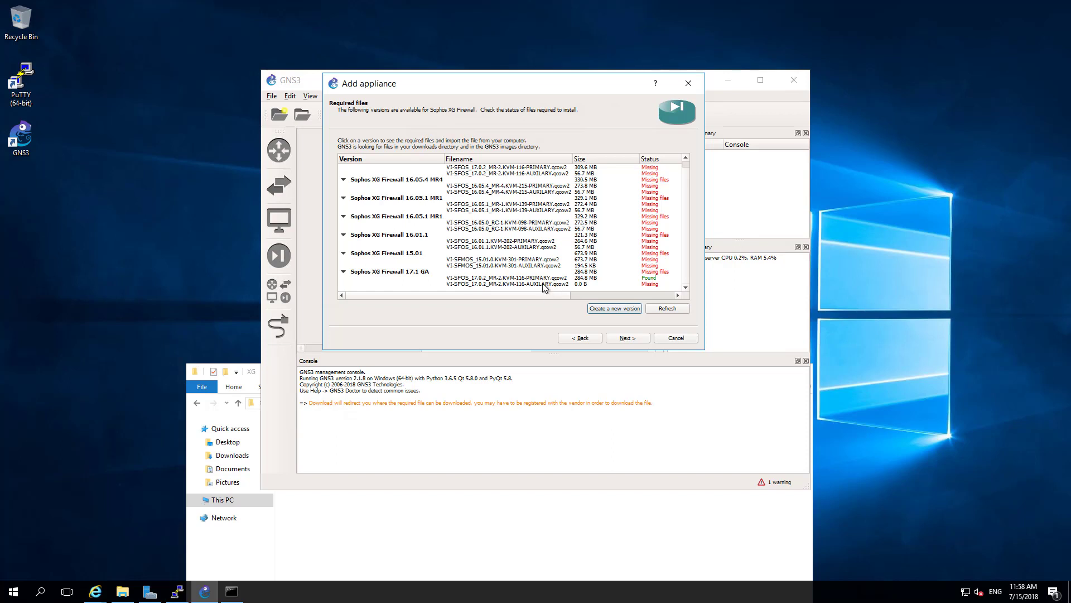
- Import AUXILIARY-DISK.qcow2 from VI-17.1.0_GA.KVM-152 as the 17.1 GA auxiliary disk
click(543, 285)
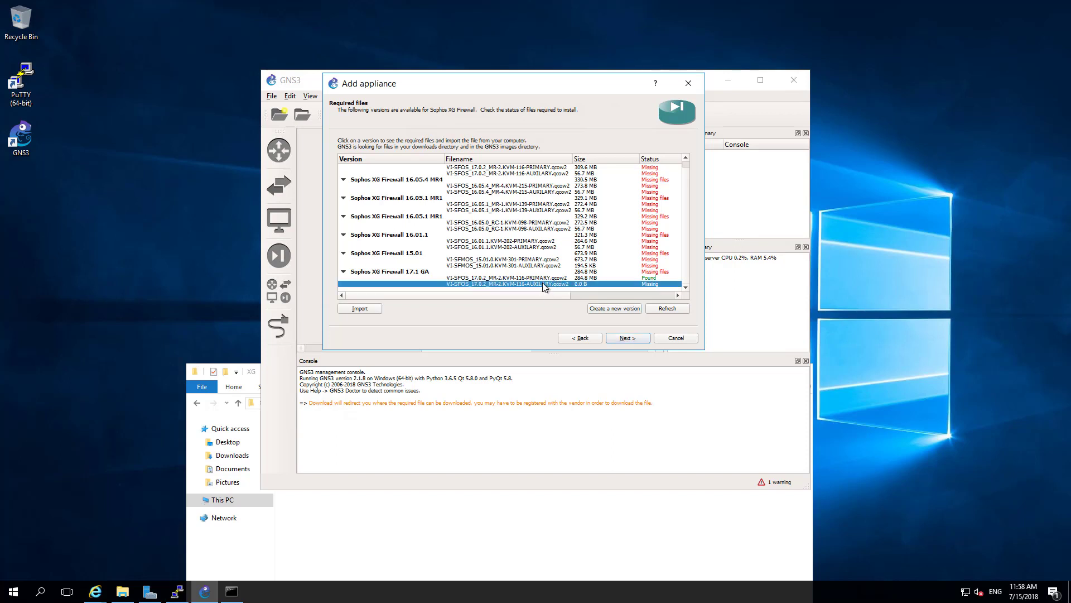
click(369, 308)
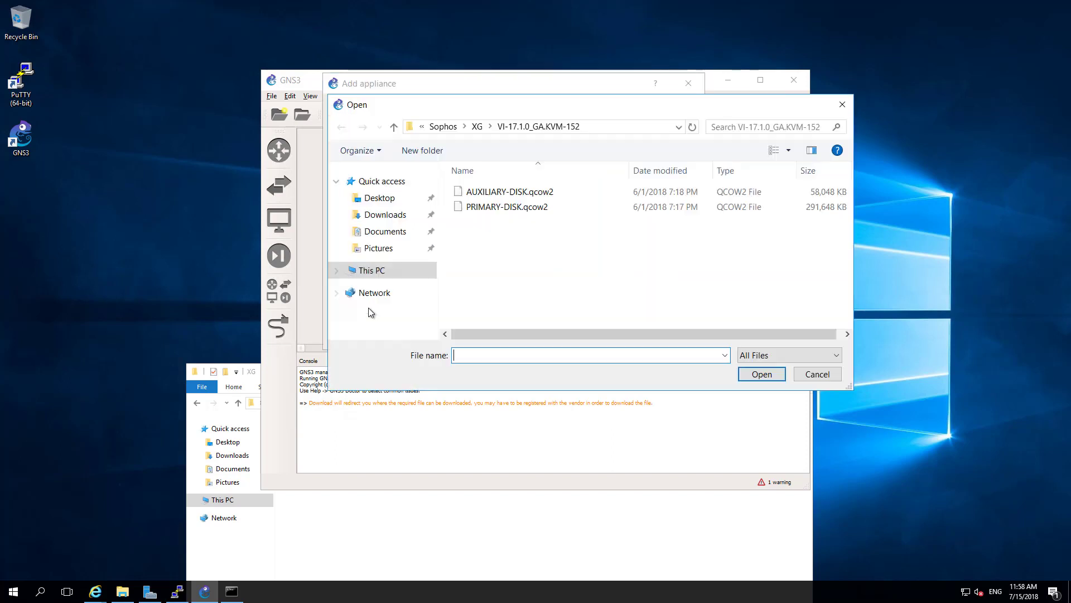
click(519, 192)
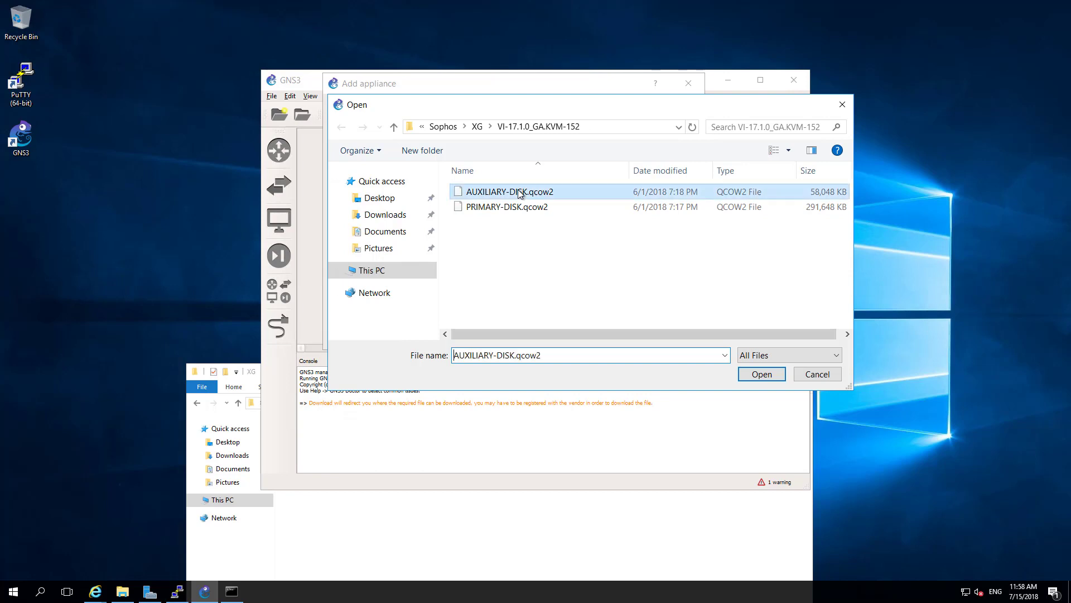
click(772, 376)
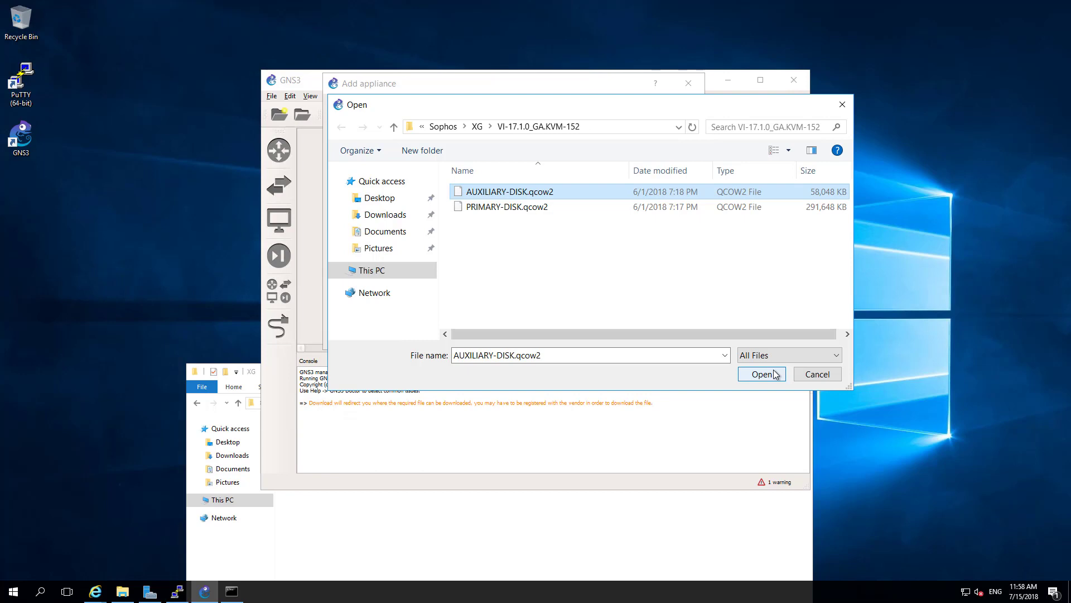
click(775, 375)
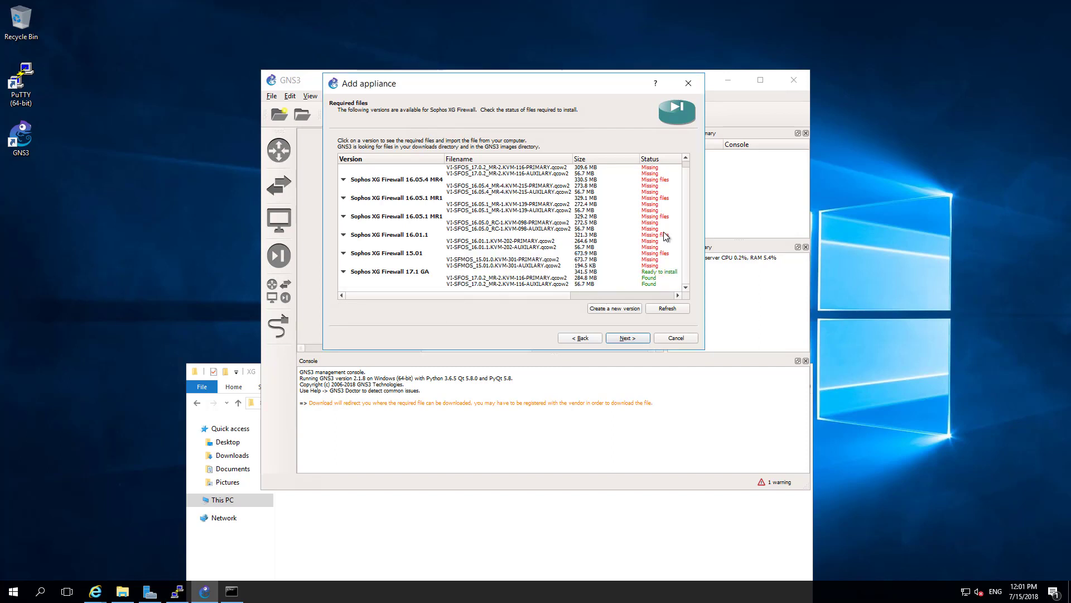
- Choose the Sophos XG Firewall 17.1 GA version and confirm installing it
click(468, 286)
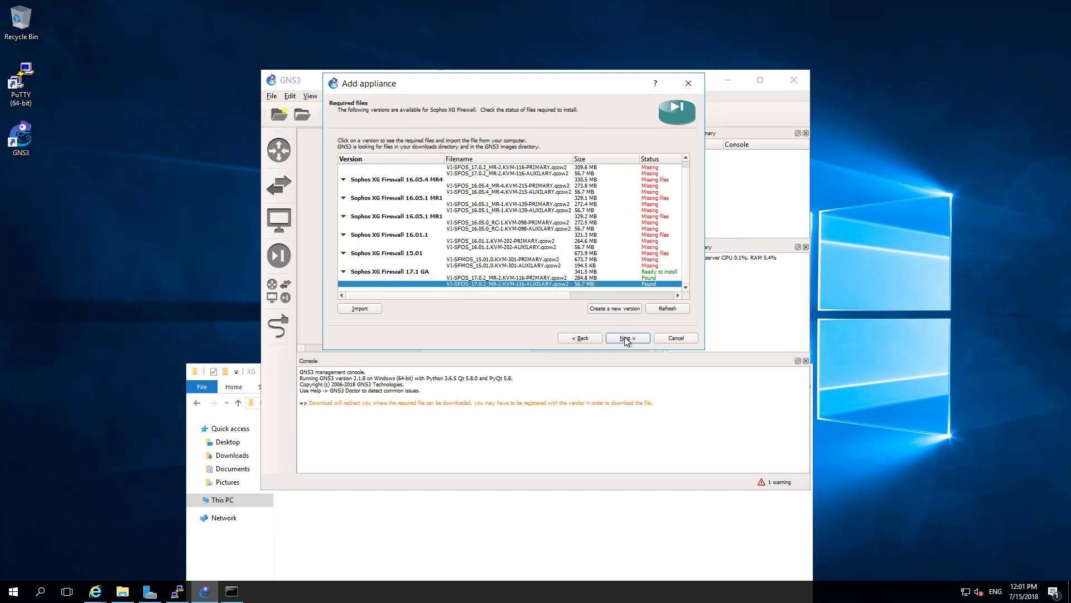
click(625, 338)
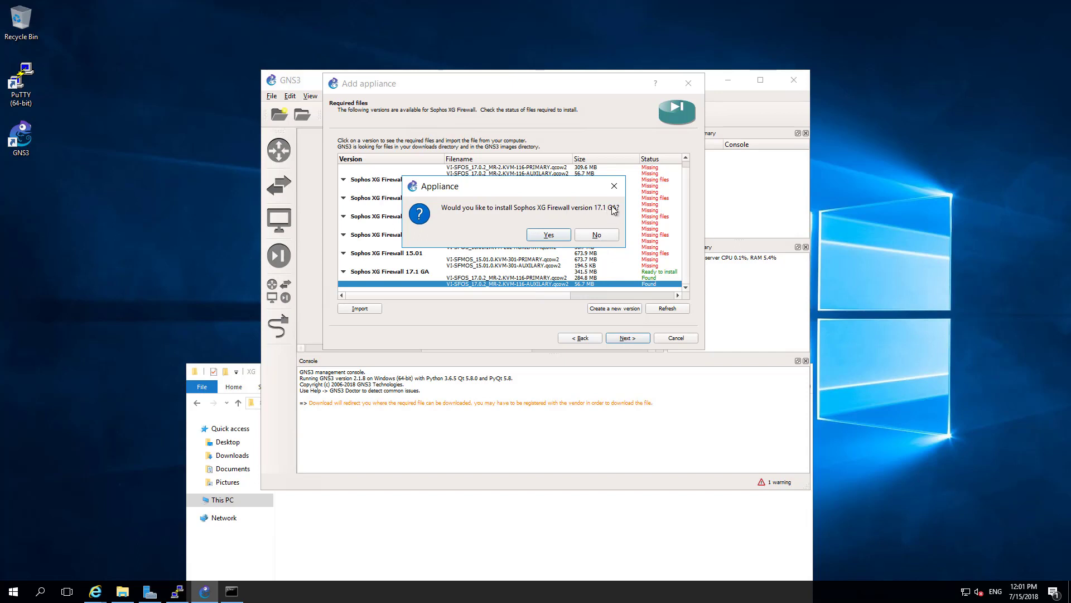
click(620, 186)
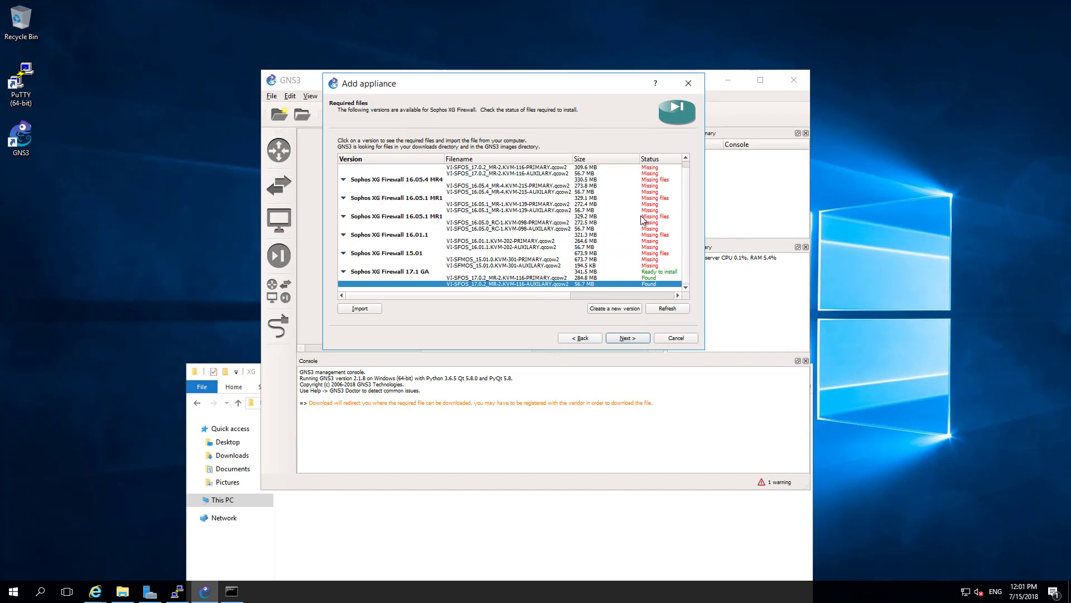
click(406, 272)
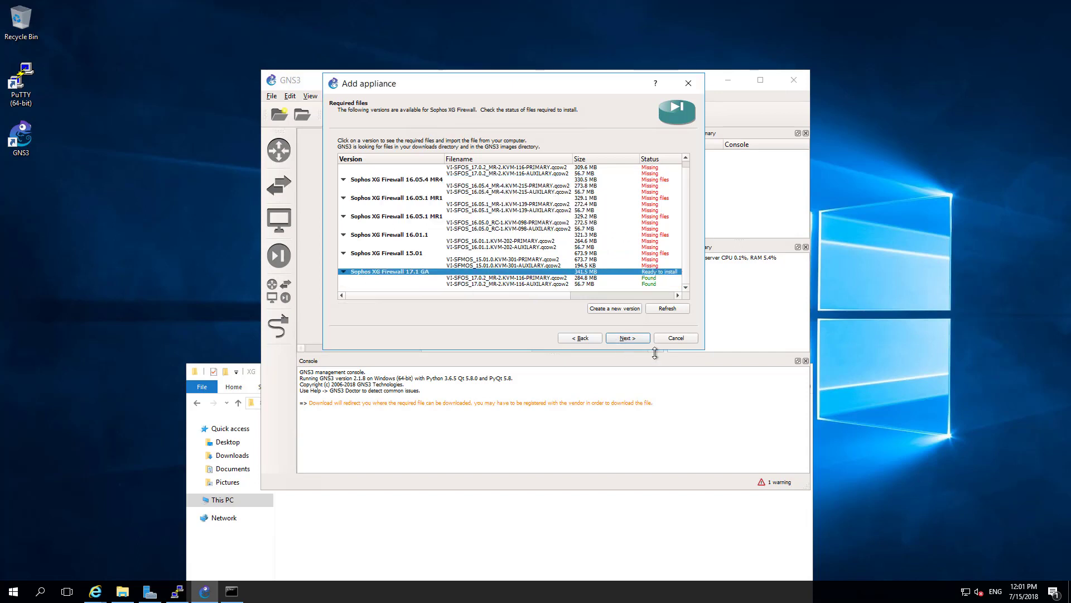
click(628, 338)
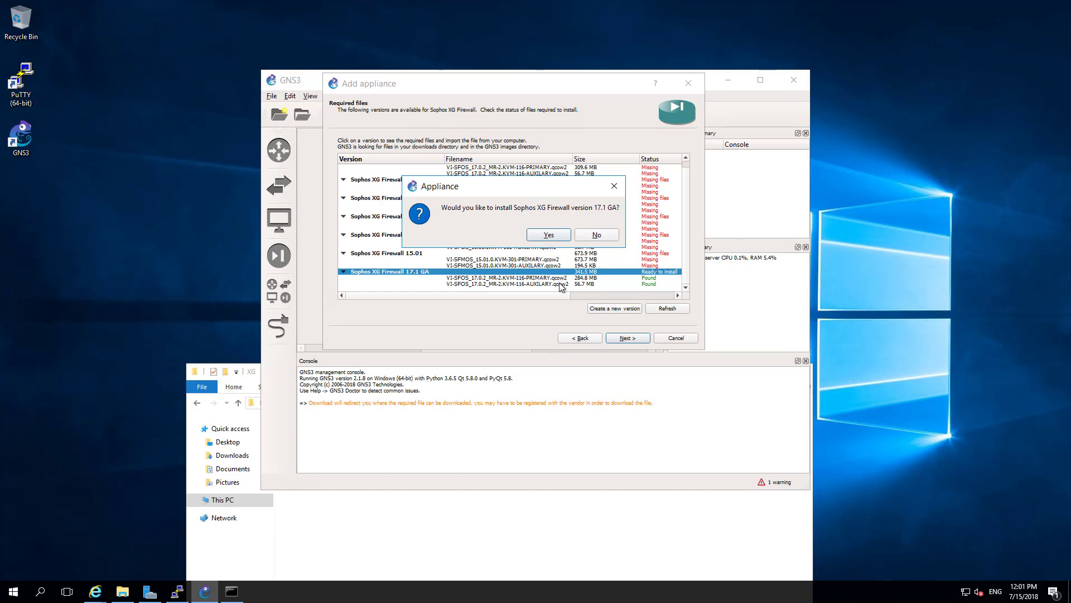
click(549, 234)
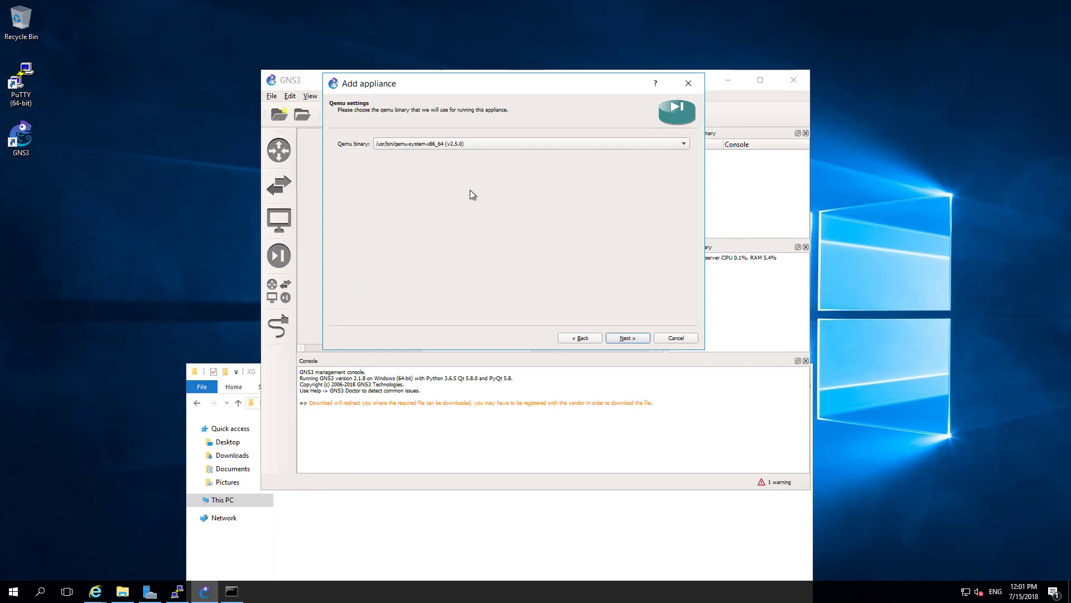
- Keep /usr/bin/qemu-system-x86_64 as the Qemu binary and continue past the summary
click(423, 145)
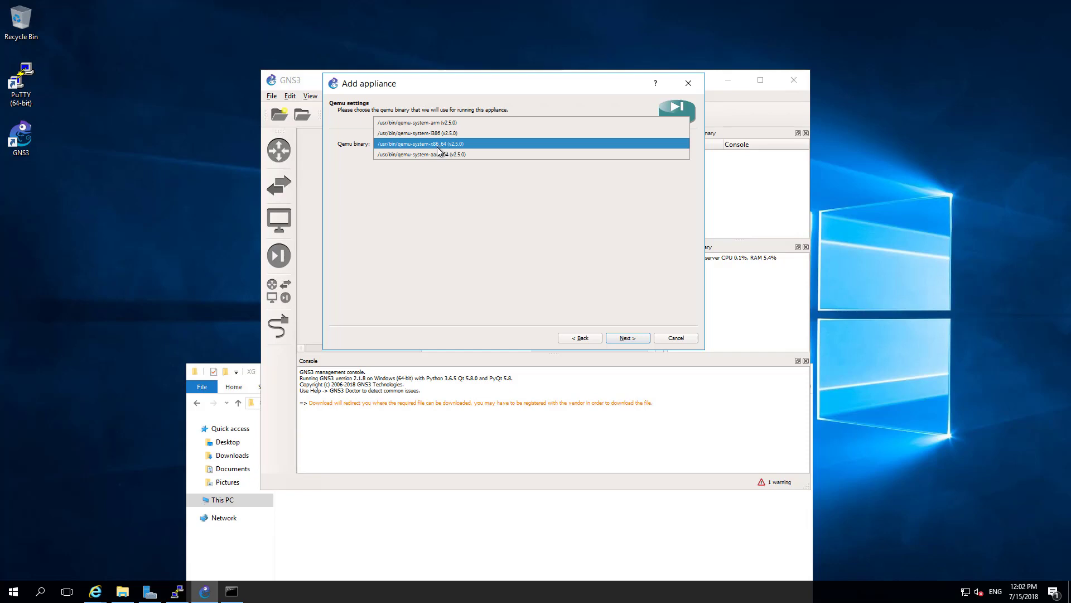
click(573, 205)
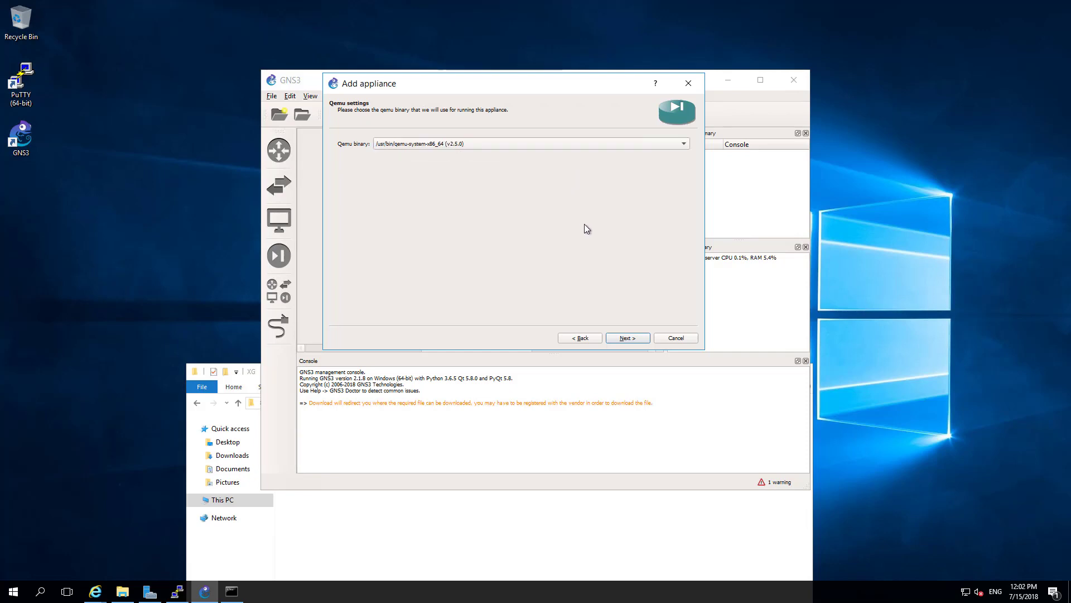
click(627, 338)
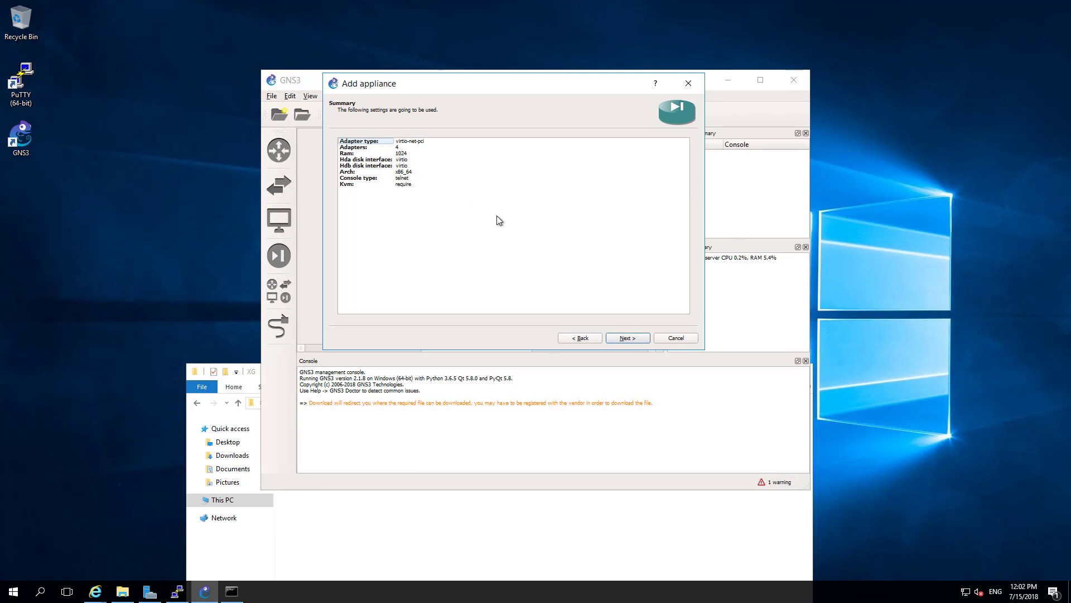
click(618, 341)
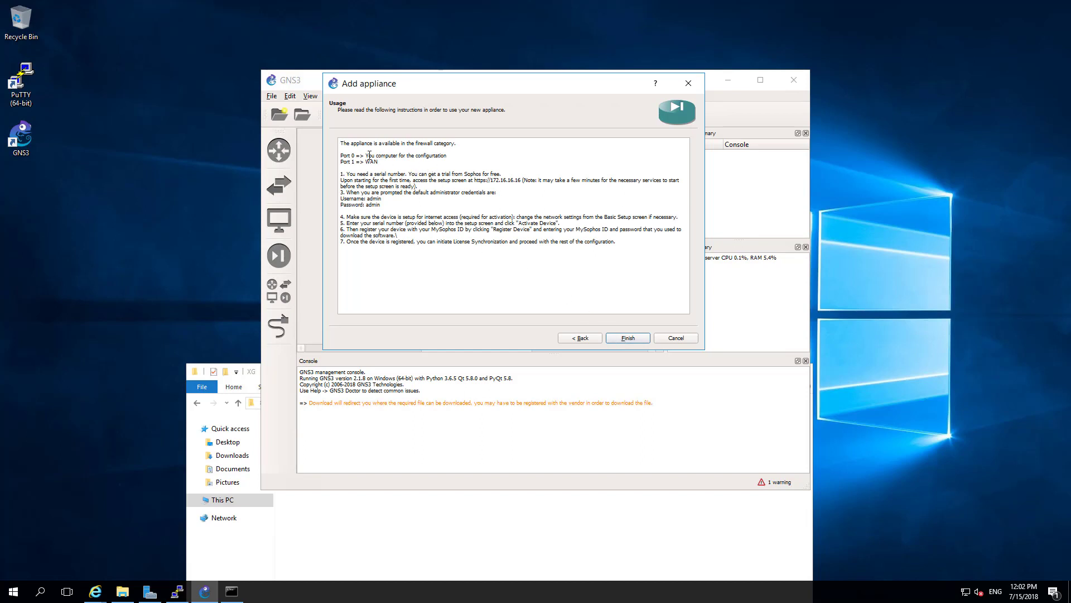
- Review the Port 0, Port 1 => WAN and default credential notes, then finish the install
drag(342, 157, 456, 157)
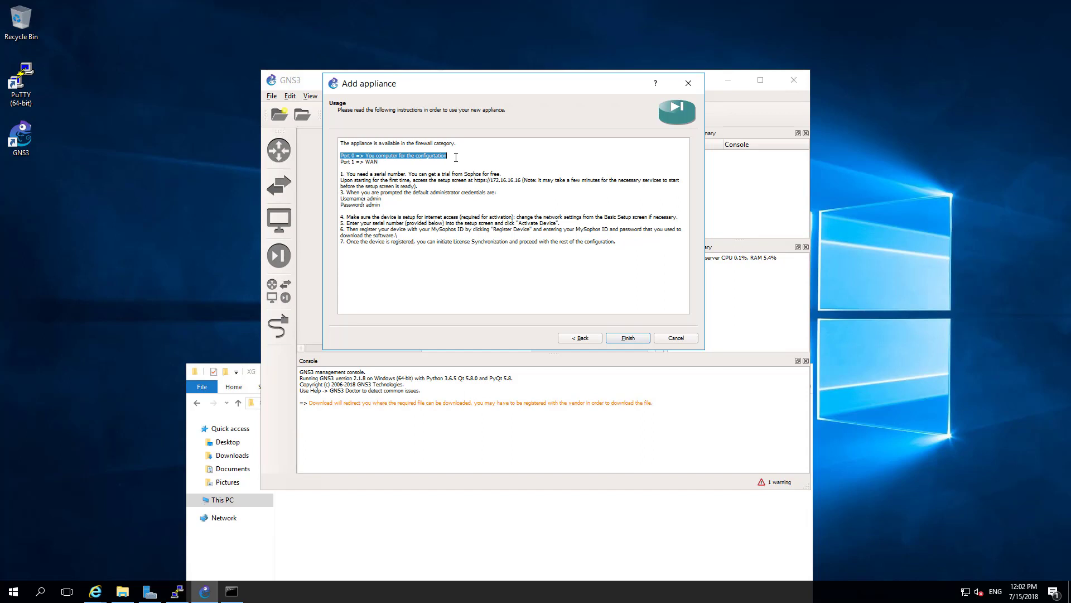
drag(405, 165, 337, 163)
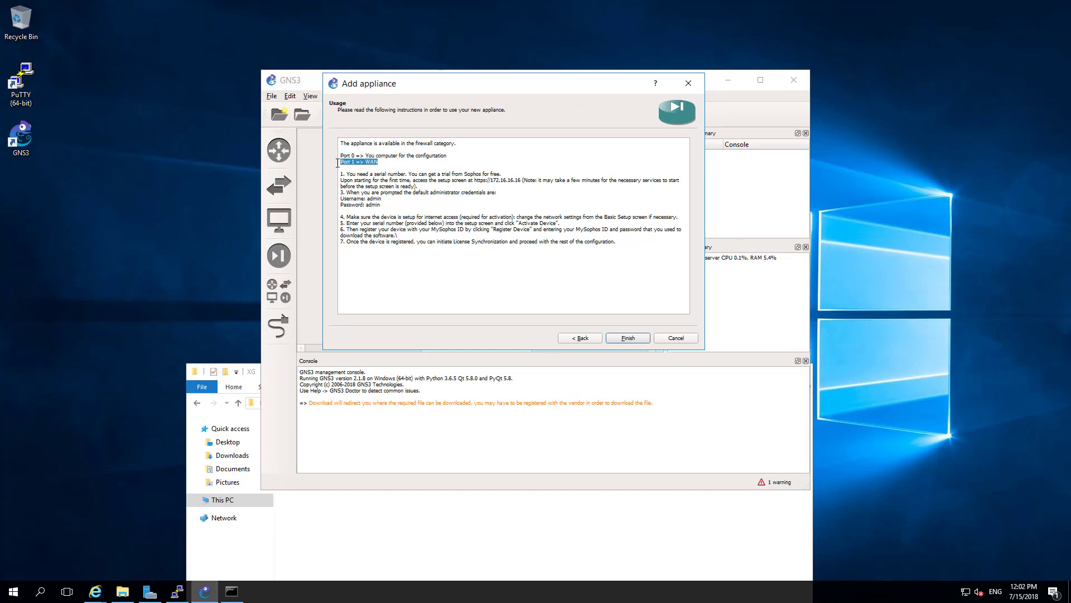
click(342, 175)
drag(348, 178, 605, 251)
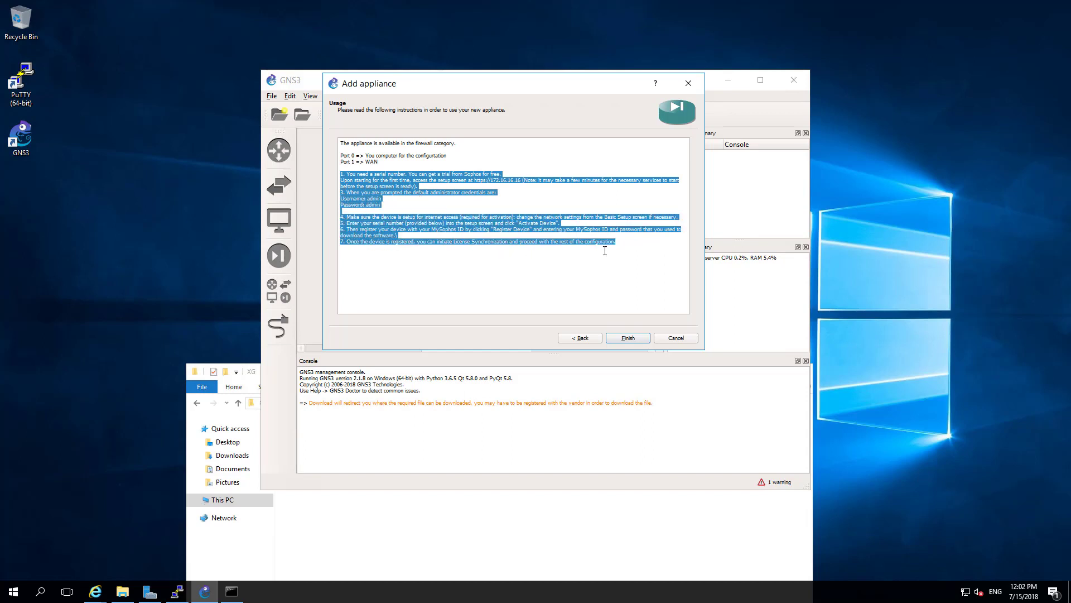
click(634, 292)
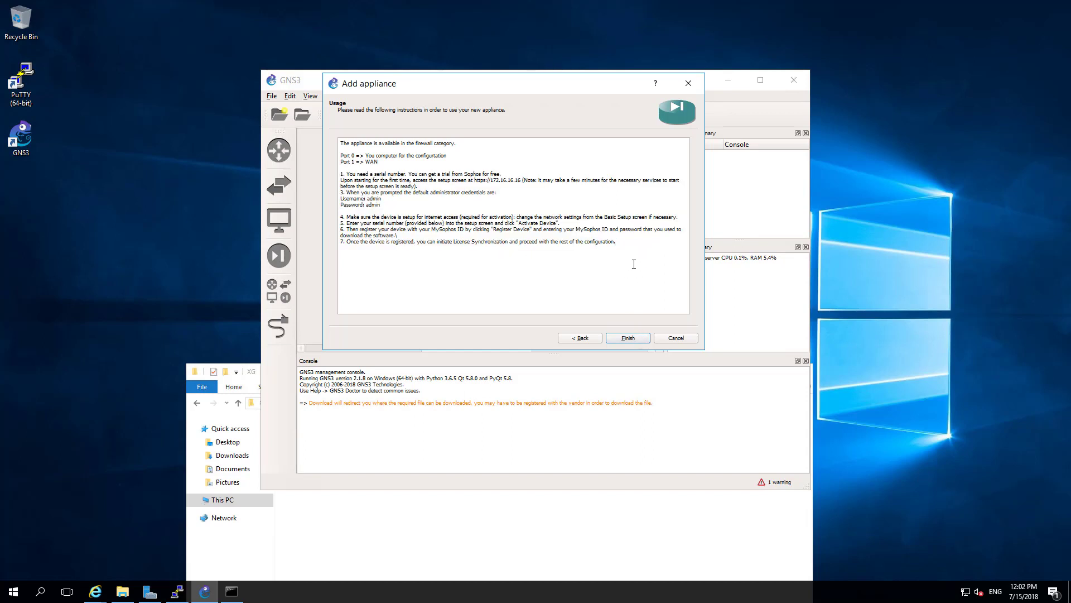
shift+click(342, 161)
click(481, 296)
click(620, 340)
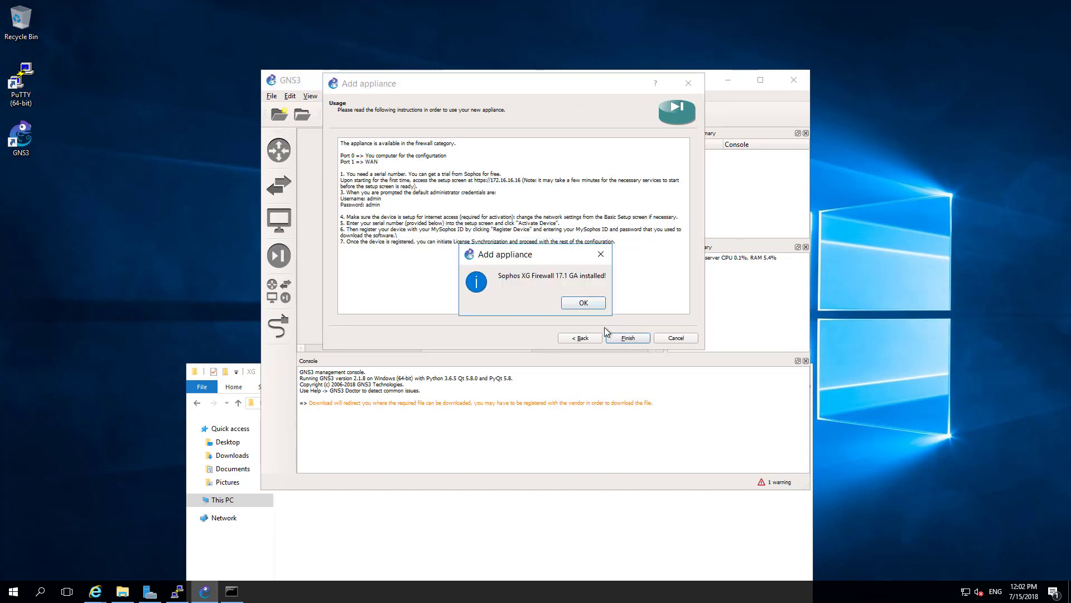
- Create a new project named 'Sophos Lab' and maximize the GNS3 window
click(583, 303)
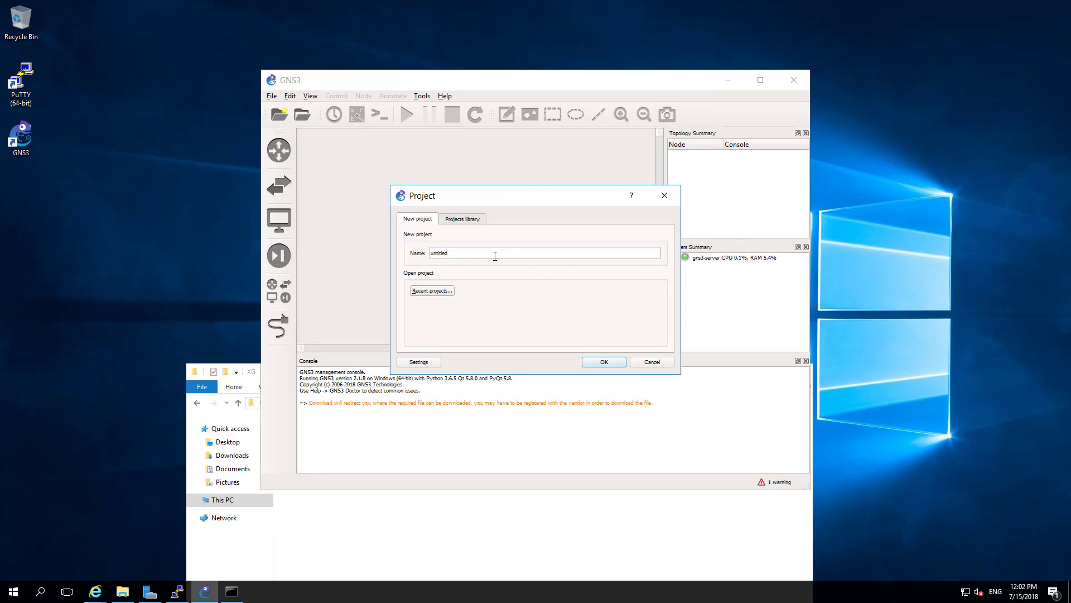
text(Scphos)
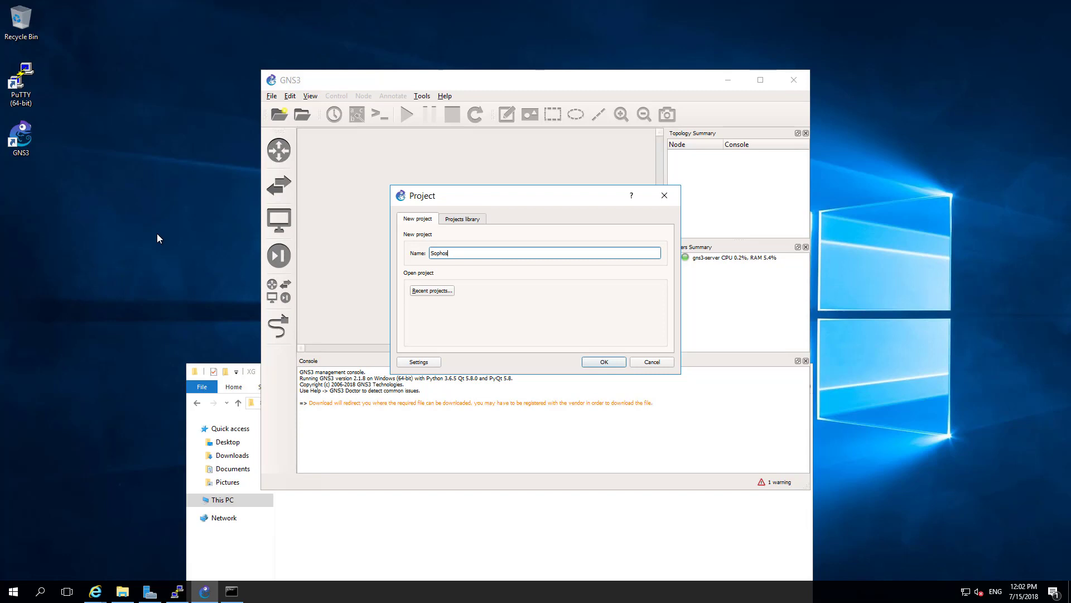
text( Lab)
click(601, 362)
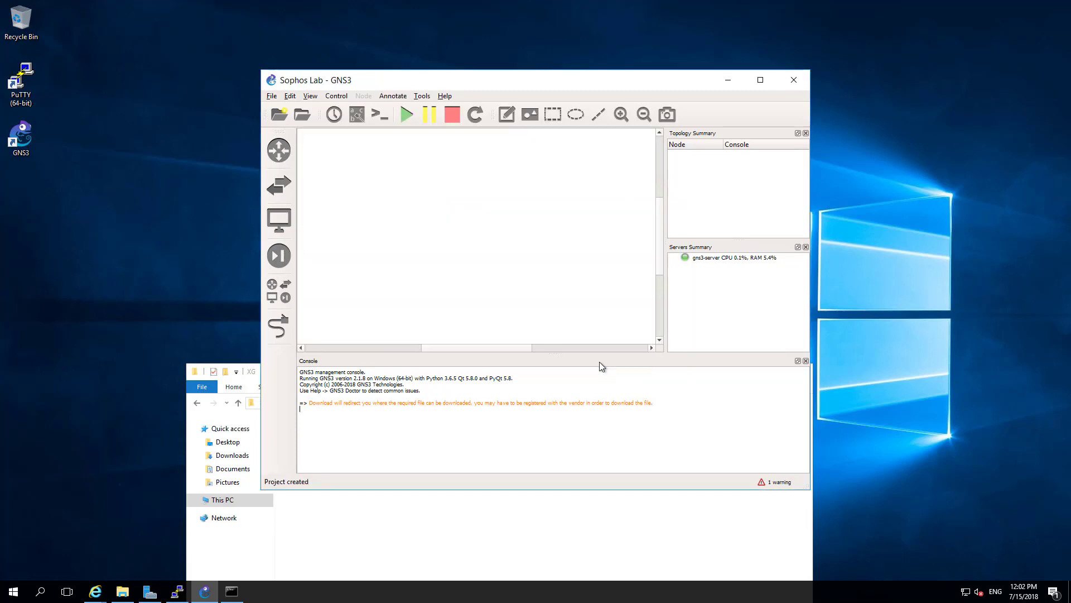
click(760, 81)
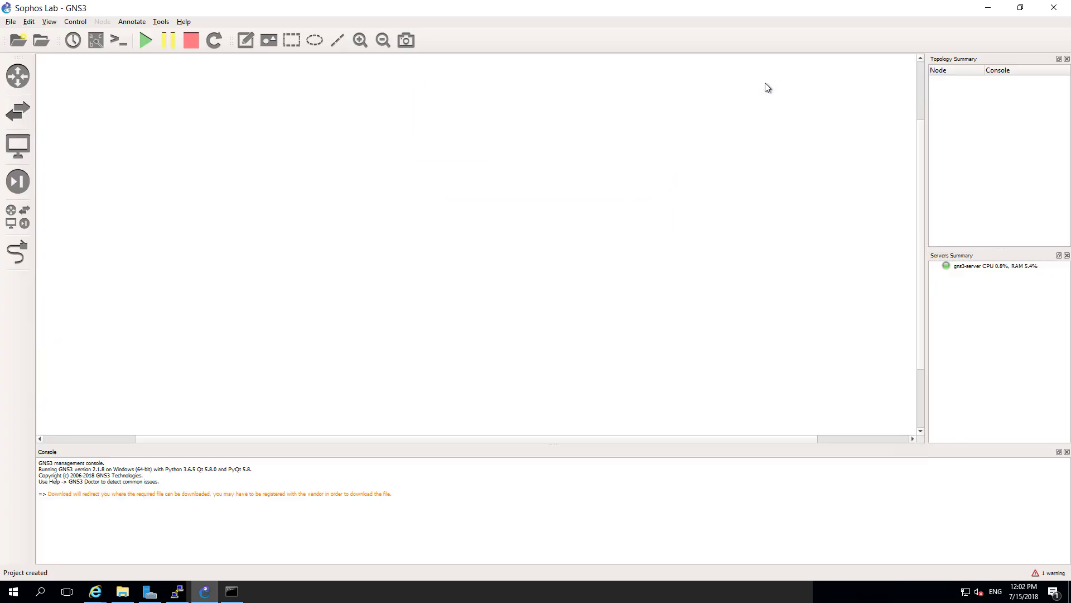
- Filter devices to installed appliances and drag Sophos XG Firewall 17.1 GA onto the workspace
click(23, 216)
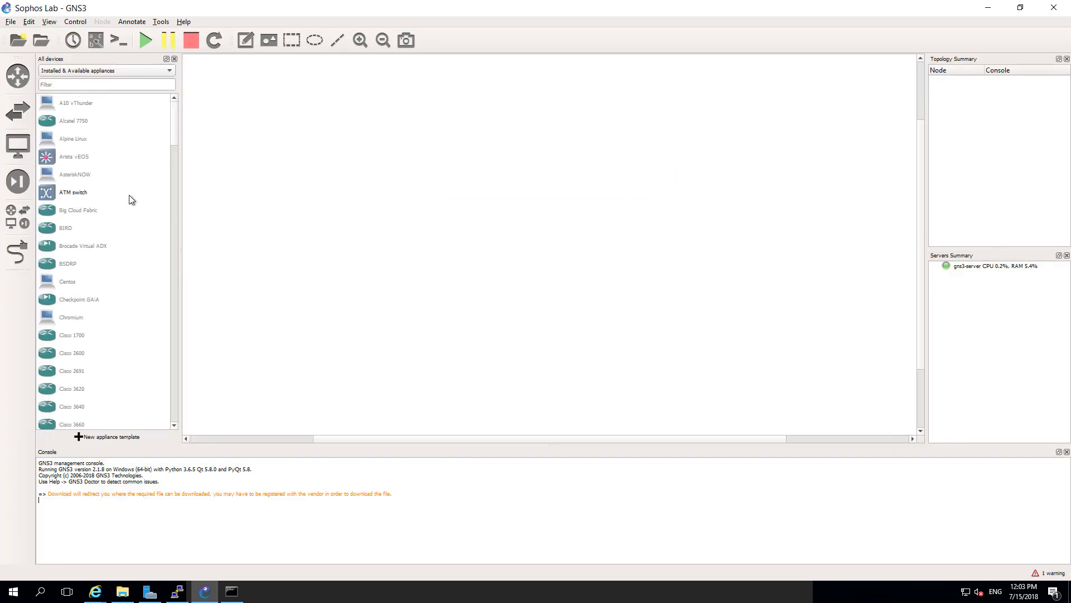
scroll(124, 226, down, 3)
click(97, 72)
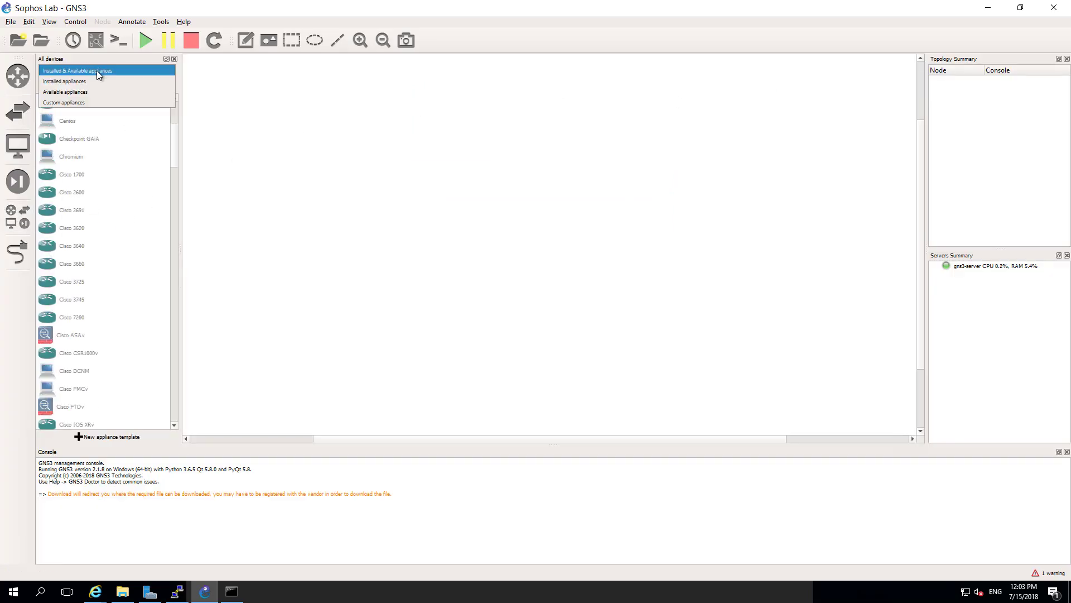
click(88, 82)
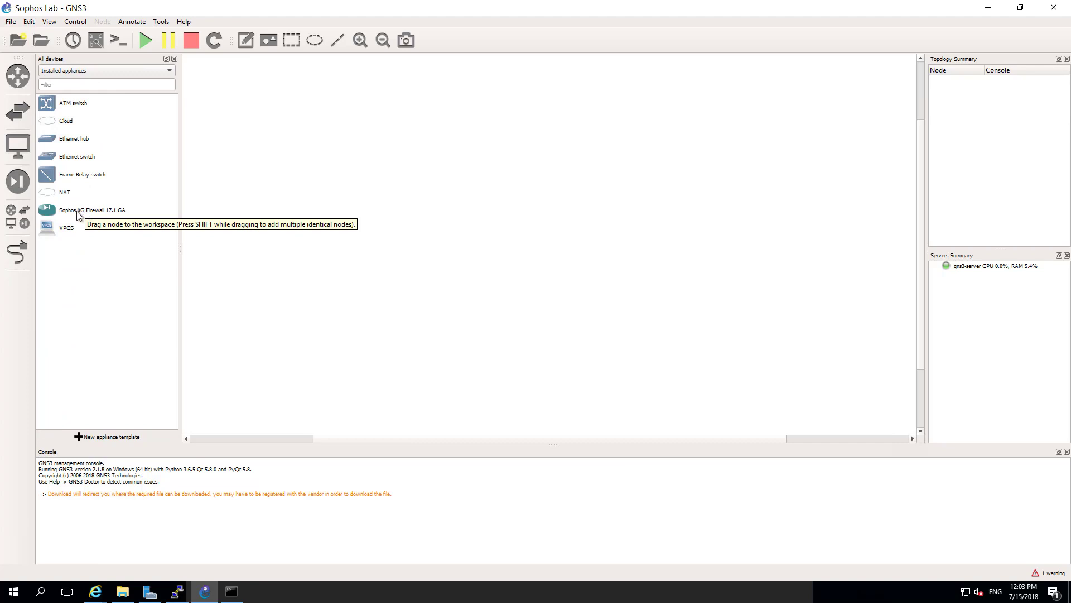
drag(62, 213, 326, 154)
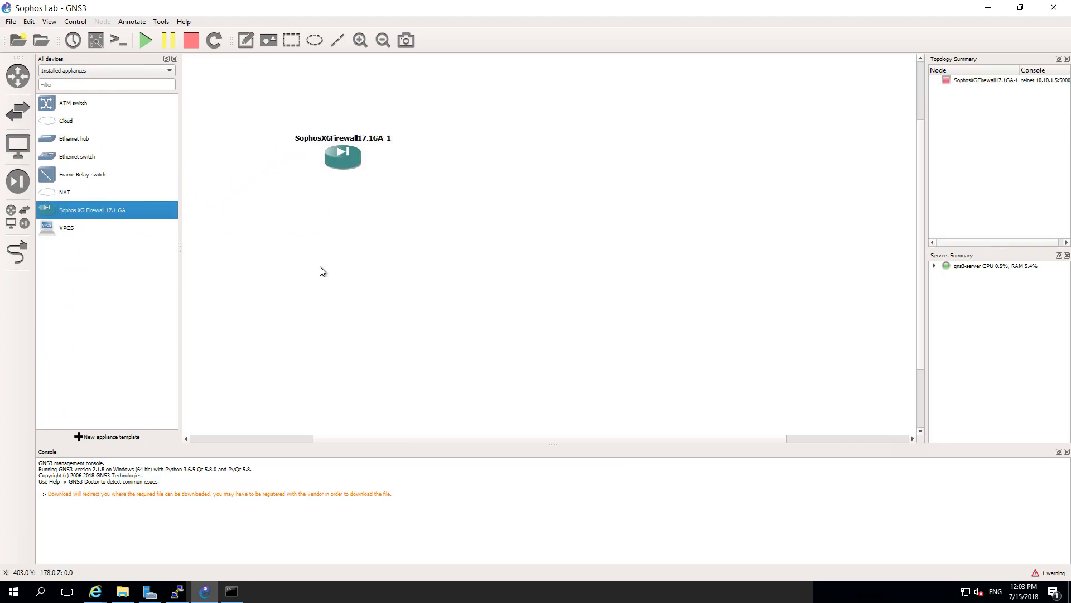
right_click(334, 161)
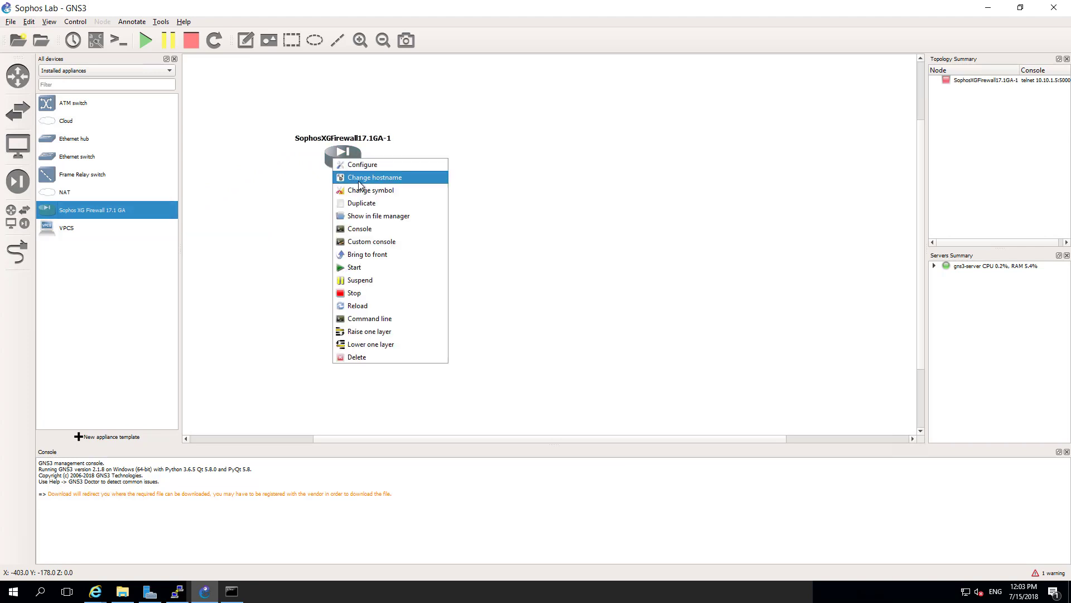
click(267, 249)
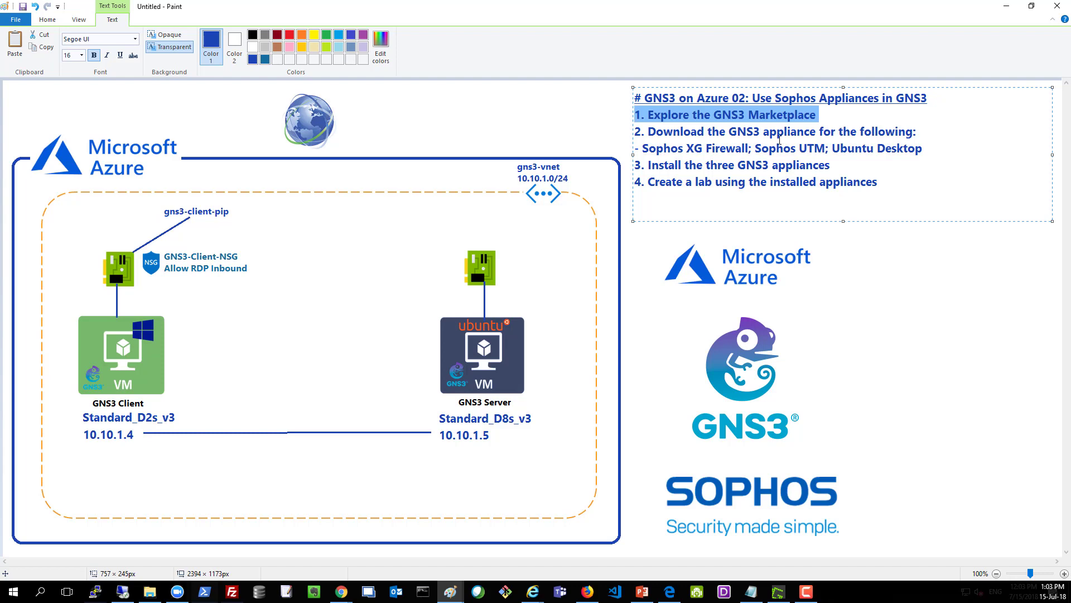
- Highlight Sophos XG Firewall and Sophos UTM in Paint's outline, then minimize Paint
click(777, 142)
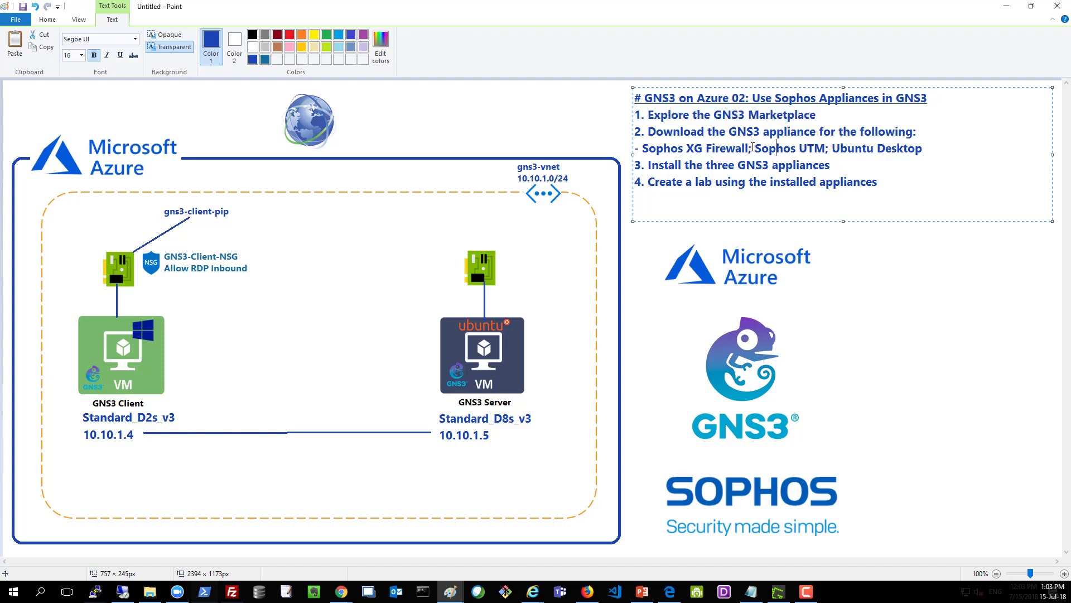
drag(752, 146, 642, 147)
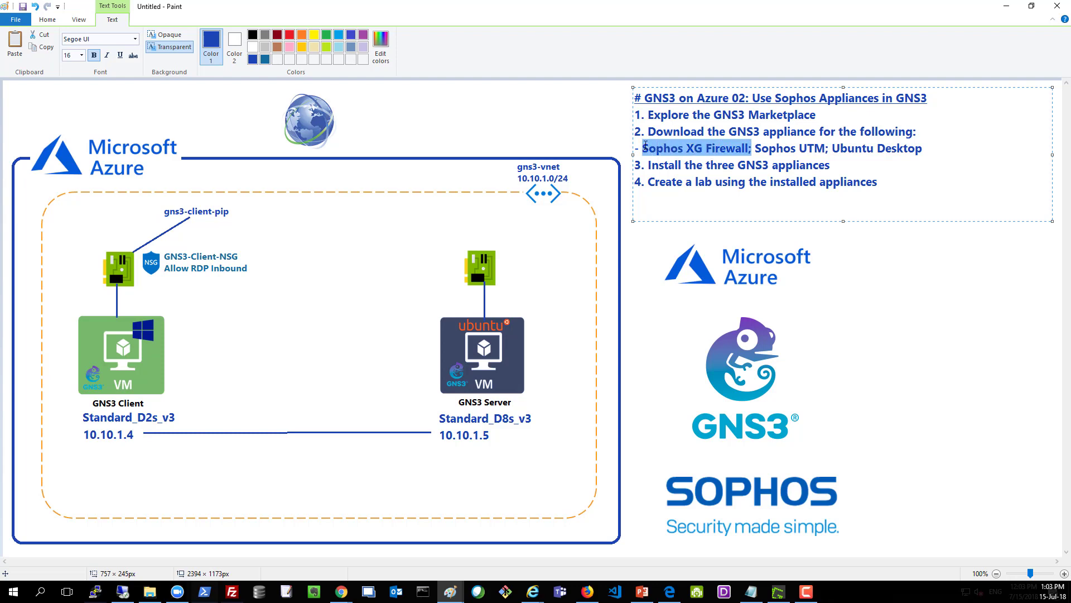
drag(756, 148, 630, 151)
click(942, 152)
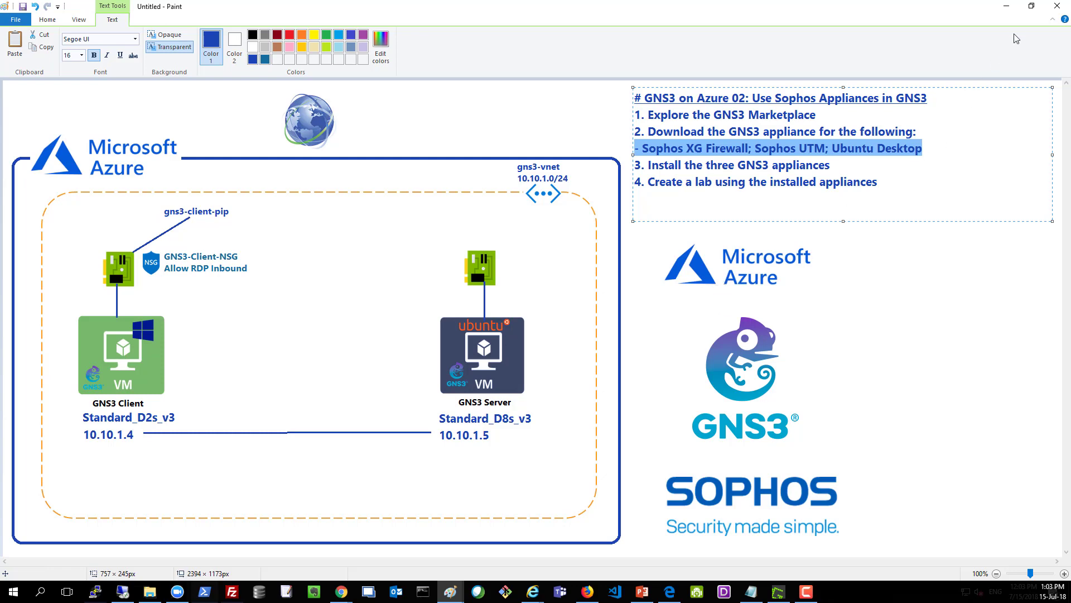
click(1006, 8)
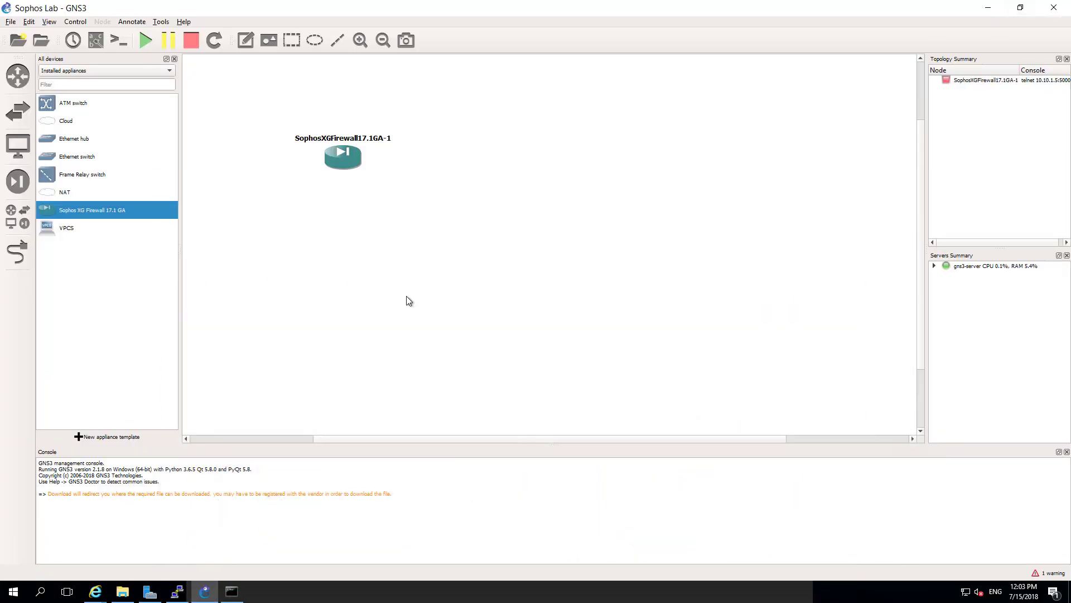
- Import the sophos-utm appliance file from gns3files > GNS3 Appliances and Images > Sophos > UTM
click(12, 22)
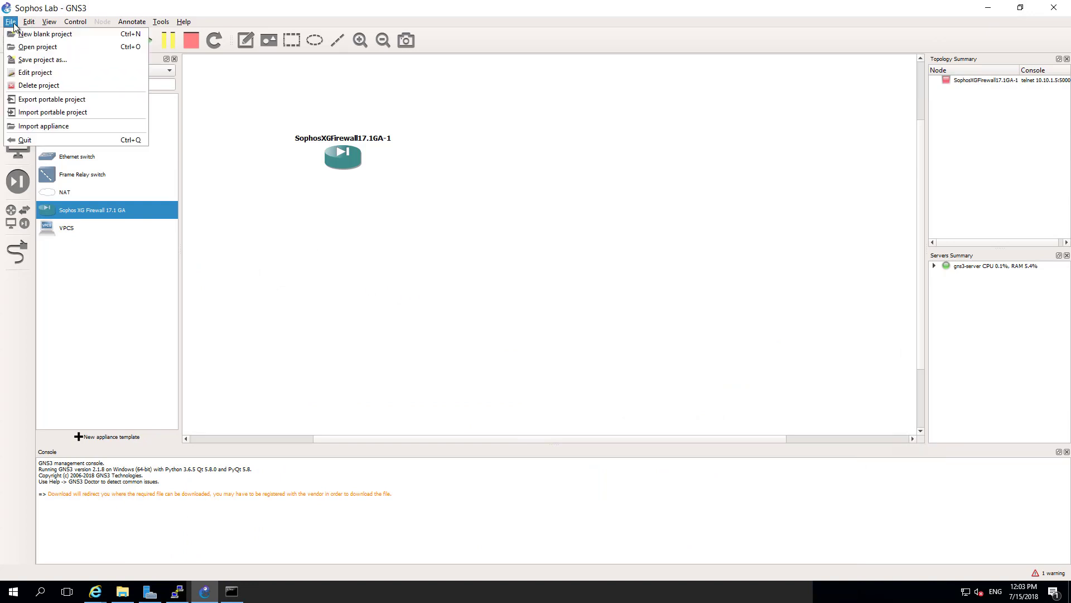
click(18, 126)
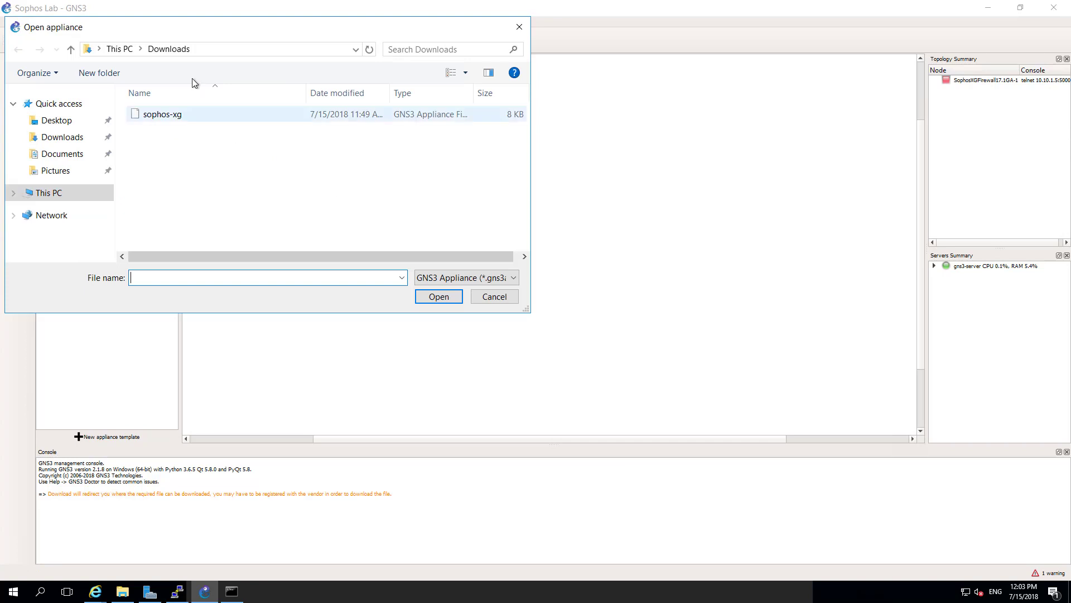
click(73, 193)
scroll(261, 206, down, 3)
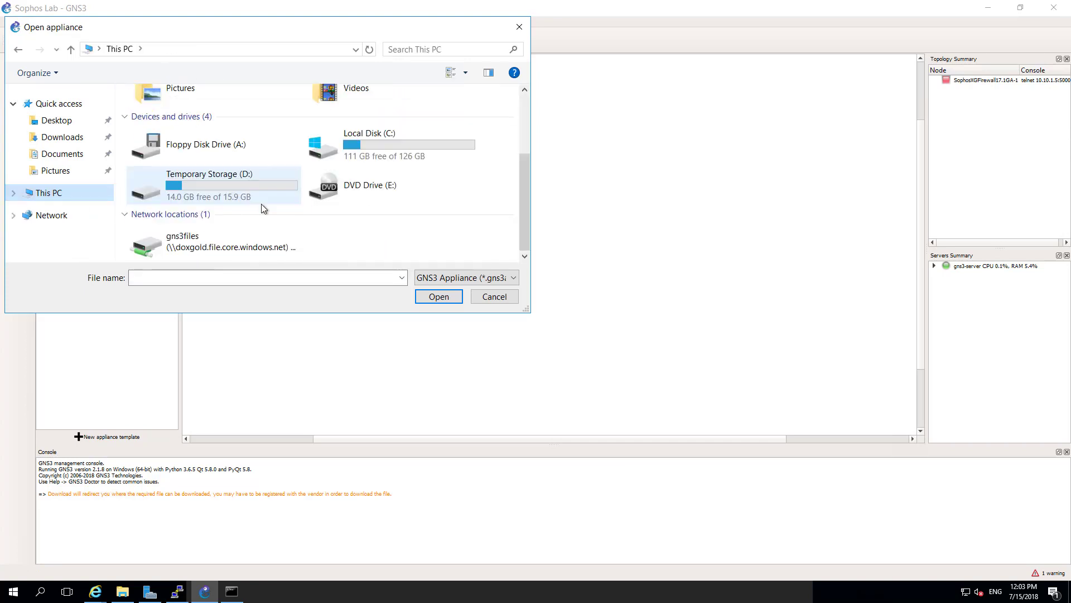
double_click(221, 240)
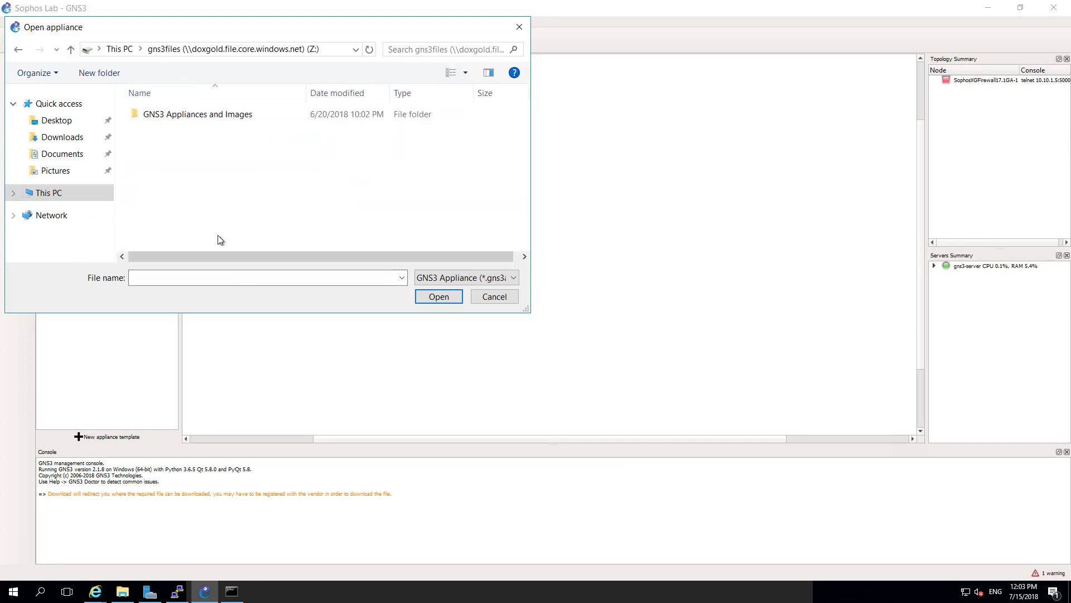
double_click(191, 116)
double_click(162, 189)
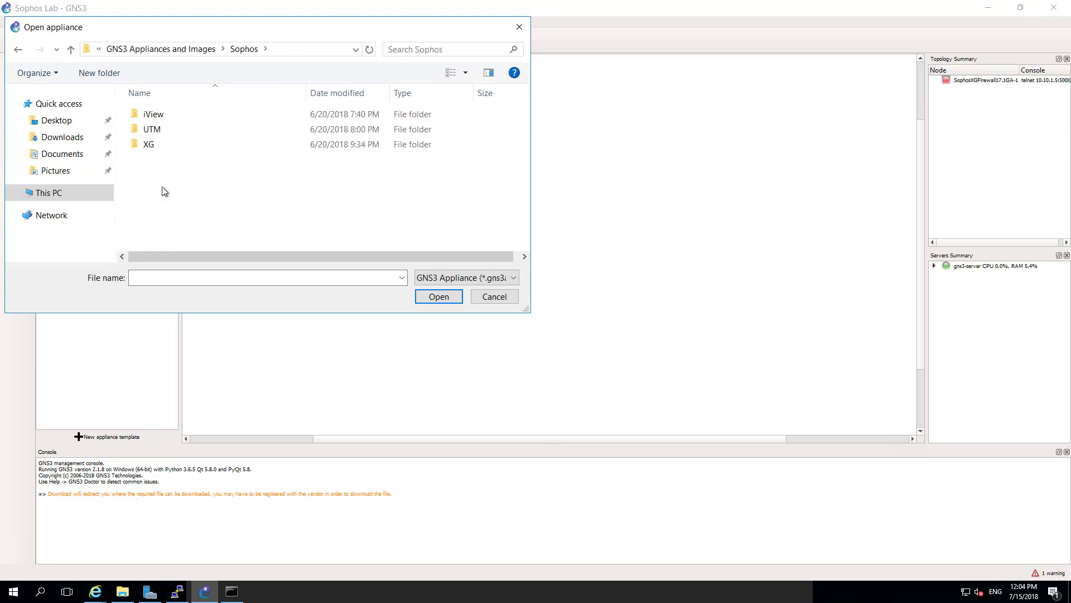
click(159, 135)
double_click(159, 136)
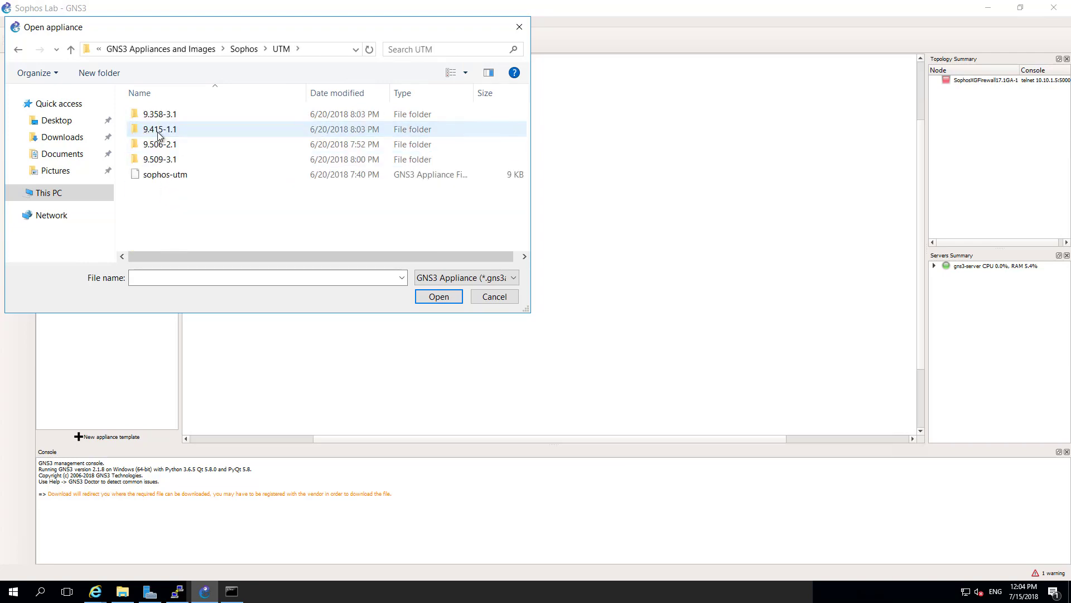
double_click(165, 174)
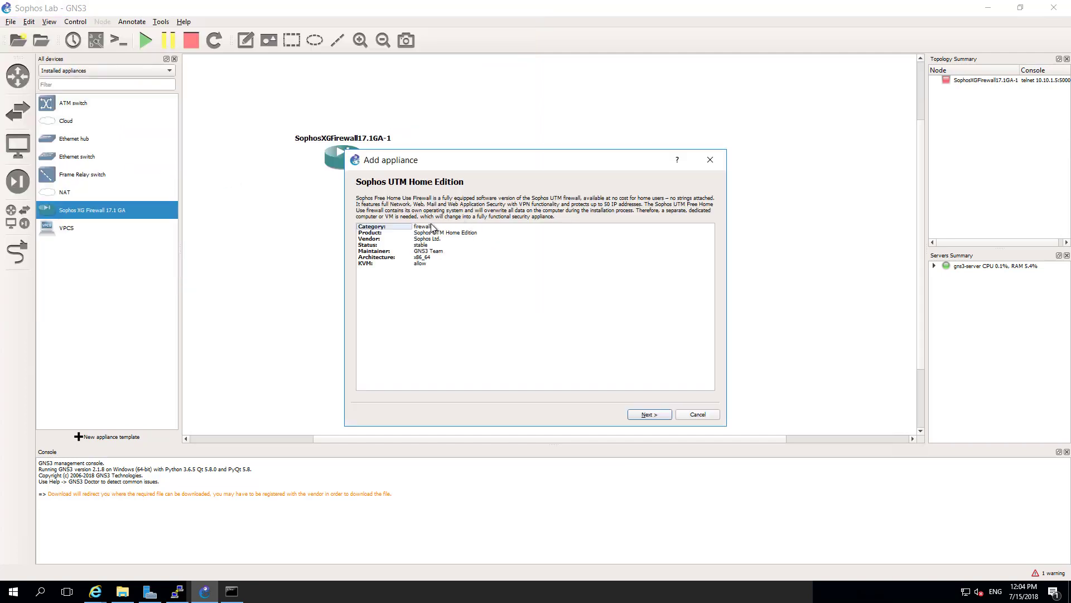
- Page through the wizard, installing on the main server, to the Required files list
click(645, 416)
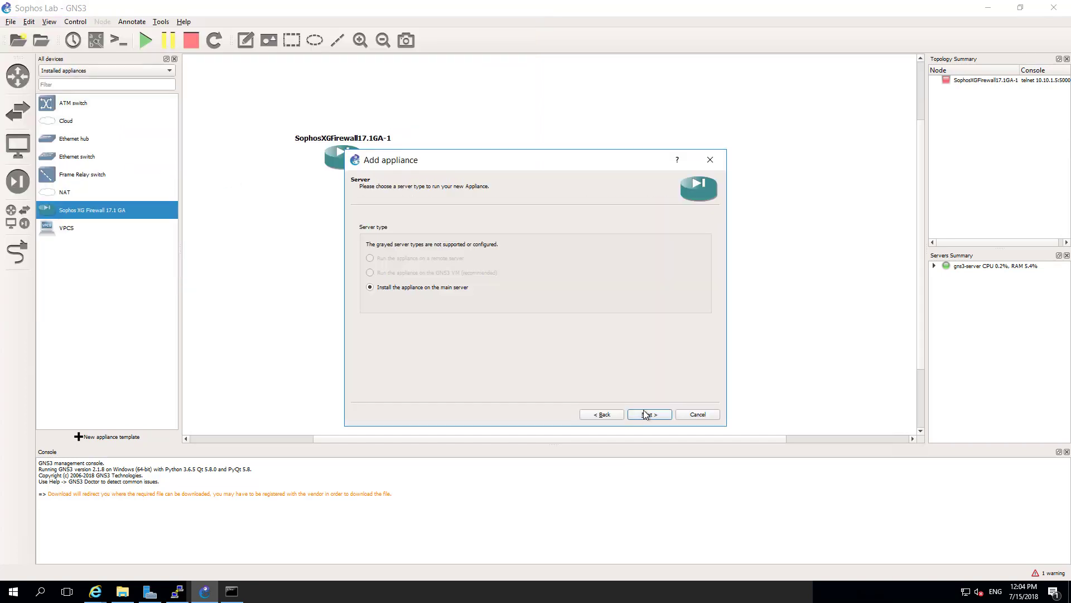
click(642, 415)
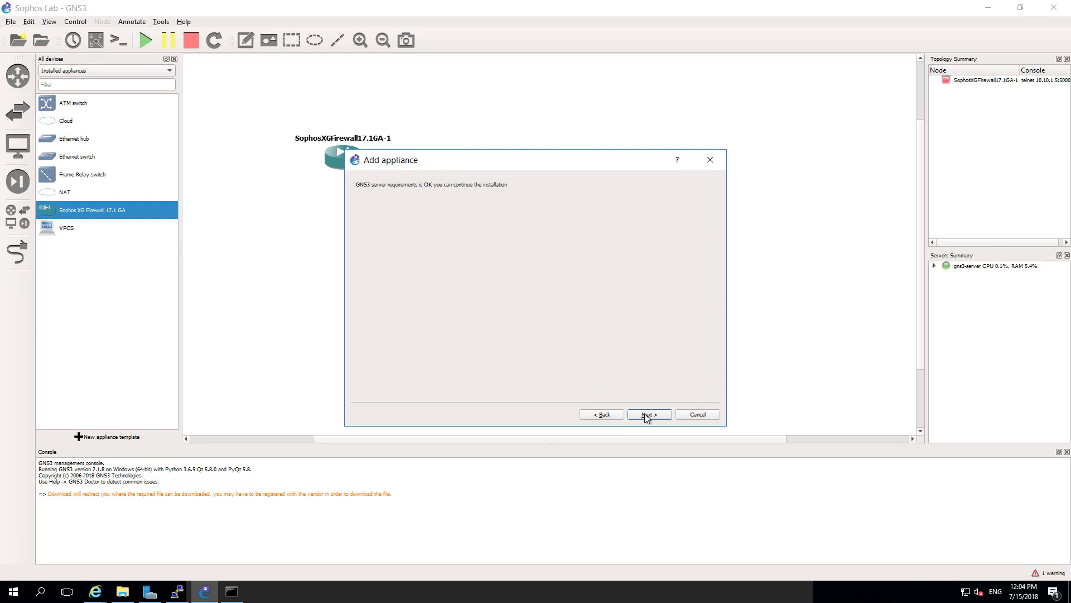
click(647, 415)
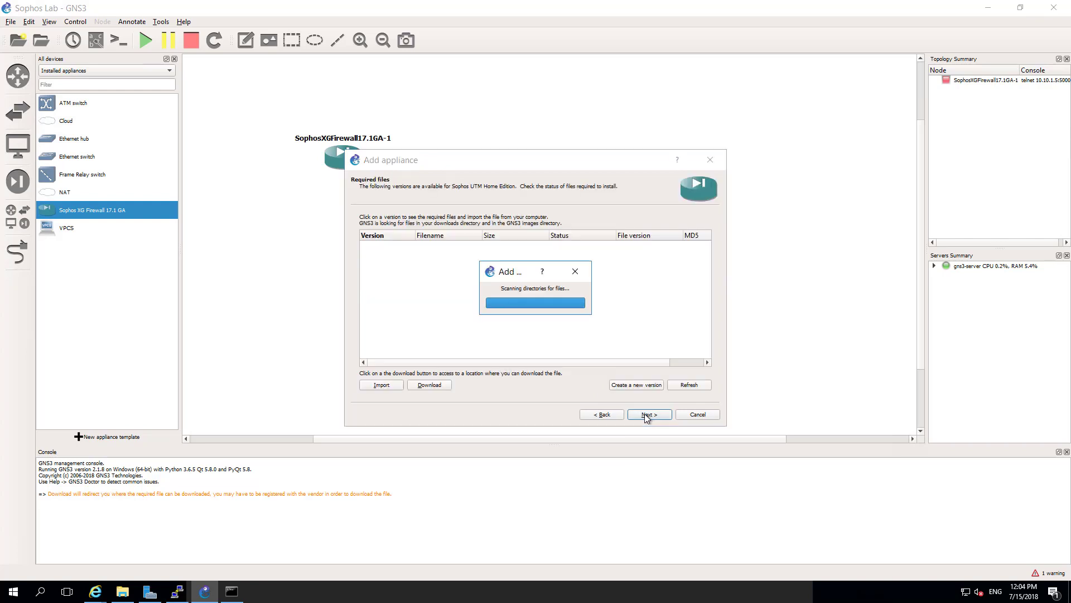
scroll(514, 290, down, 4)
scroll(519, 291, up, 8)
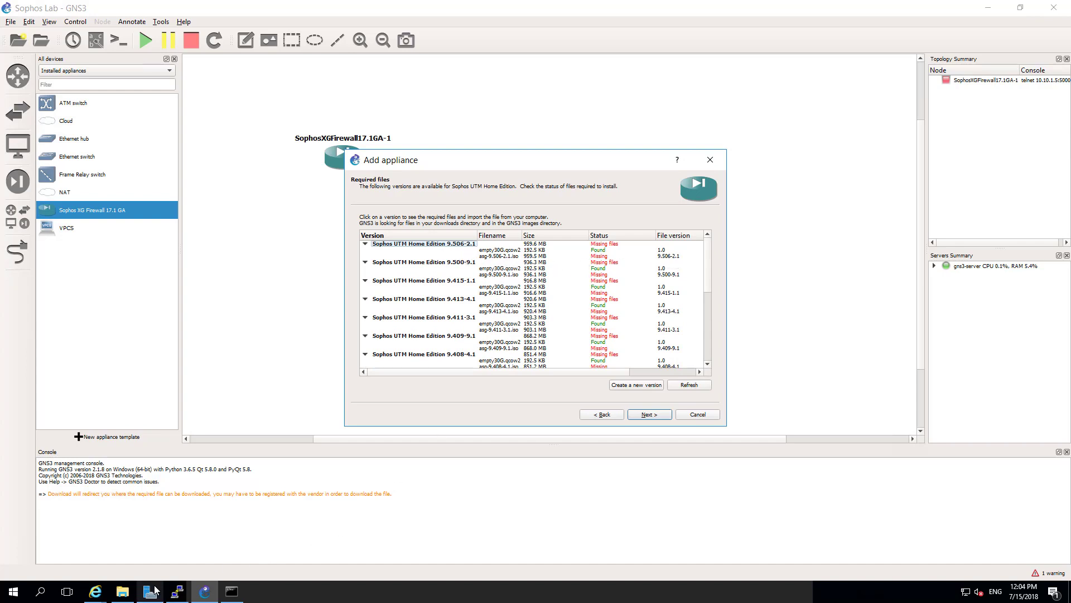
- In File Explorer, open Sophos > UTM and make the 9.509-3.1 folder name editable to copy it
click(126, 591)
drag(347, 376, 317, 218)
click(533, 245)
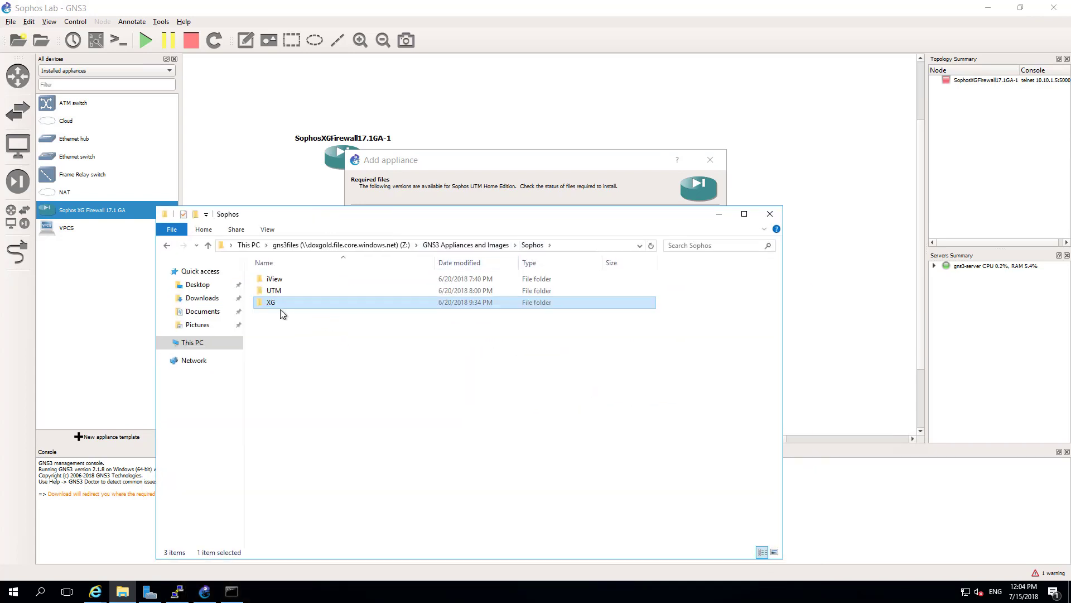
double_click(284, 290)
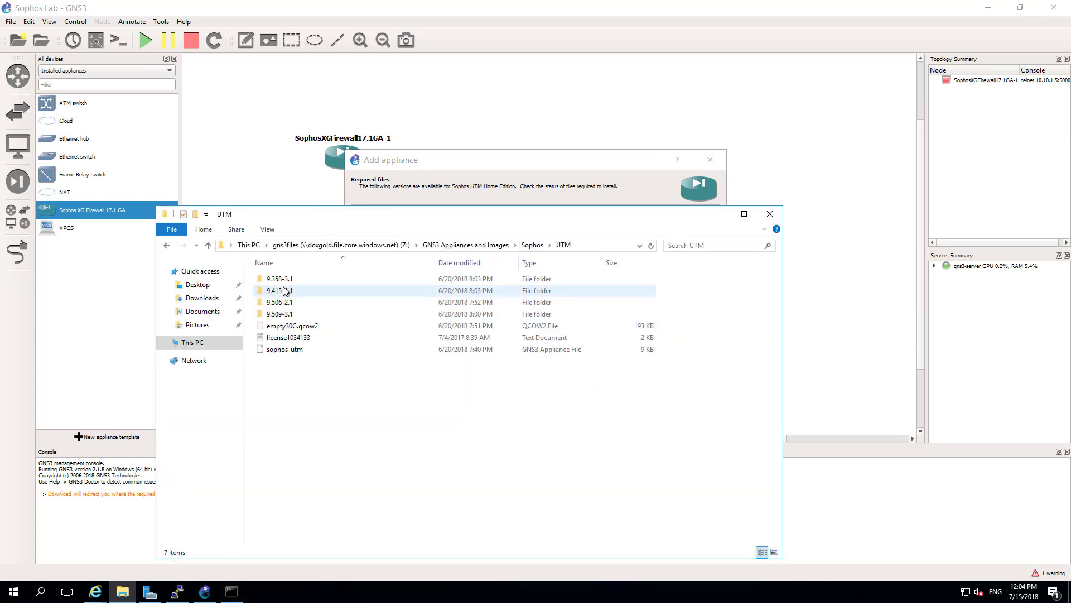
click(293, 317)
click(299, 316)
key(ctrl+c)
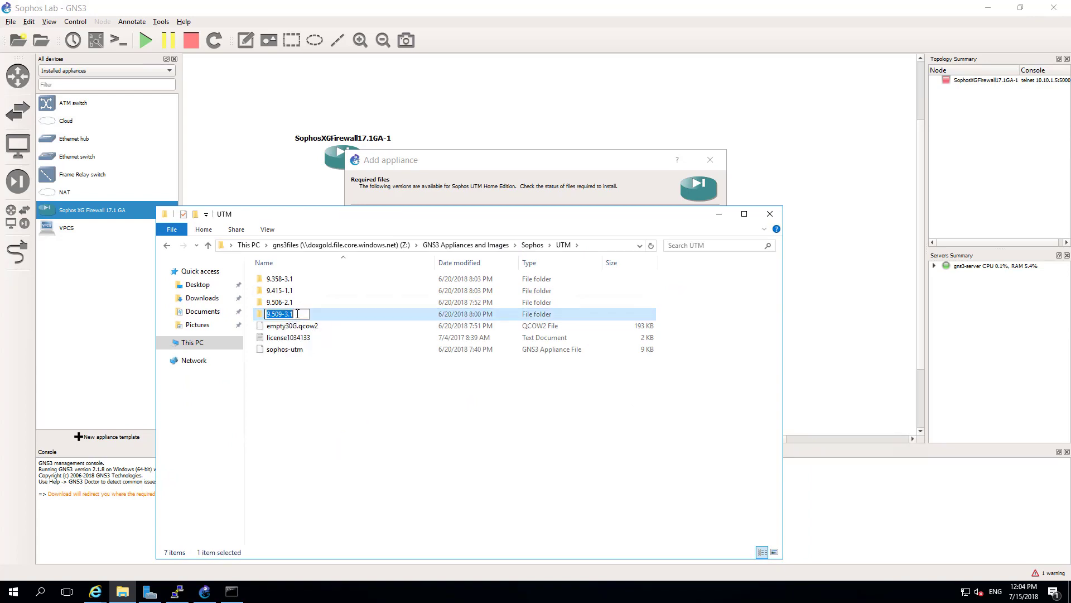
- Create a new Sophos UTM appliance version named 9.509-3.1
click(444, 202)
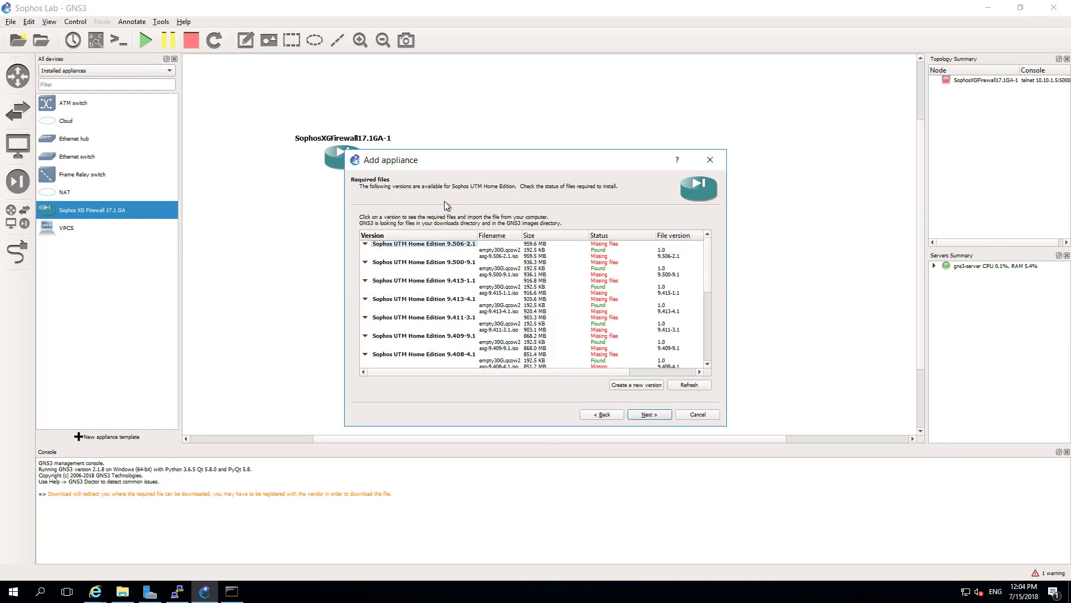
click(625, 386)
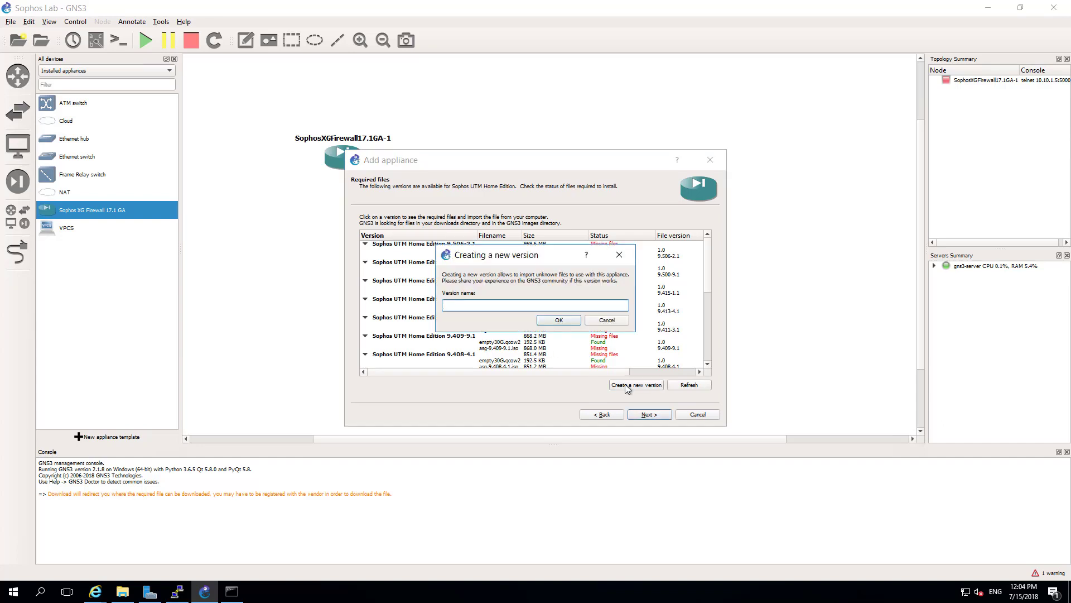
key(ctrl+v)
click(560, 320)
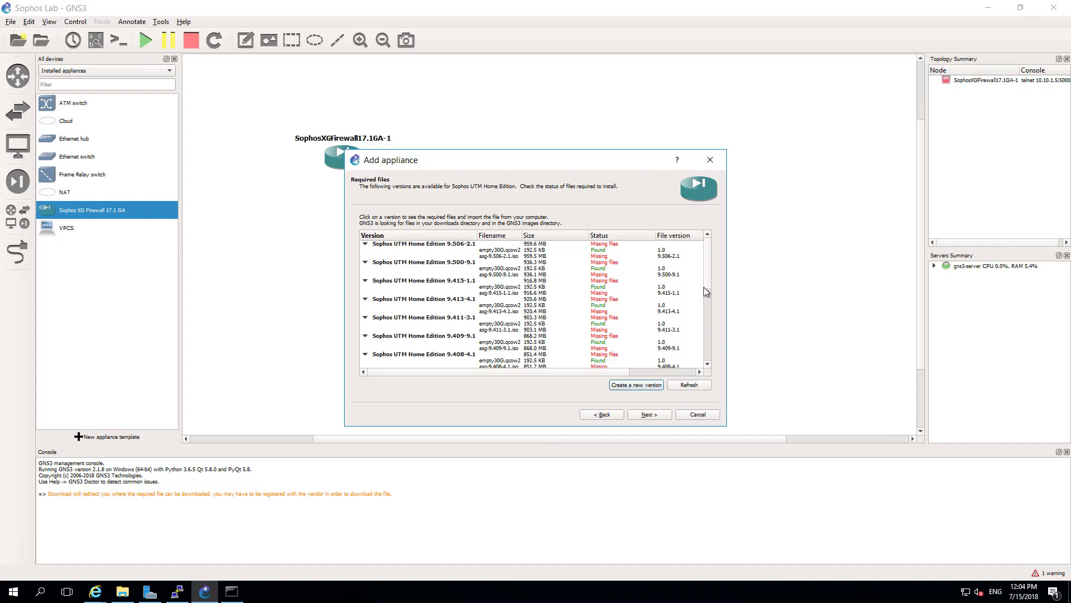
drag(708, 283, 685, 360)
- Import asg-9.509-3.1 from the UTM\9.509-3.1 folder as the version's missing ISO
click(467, 349)
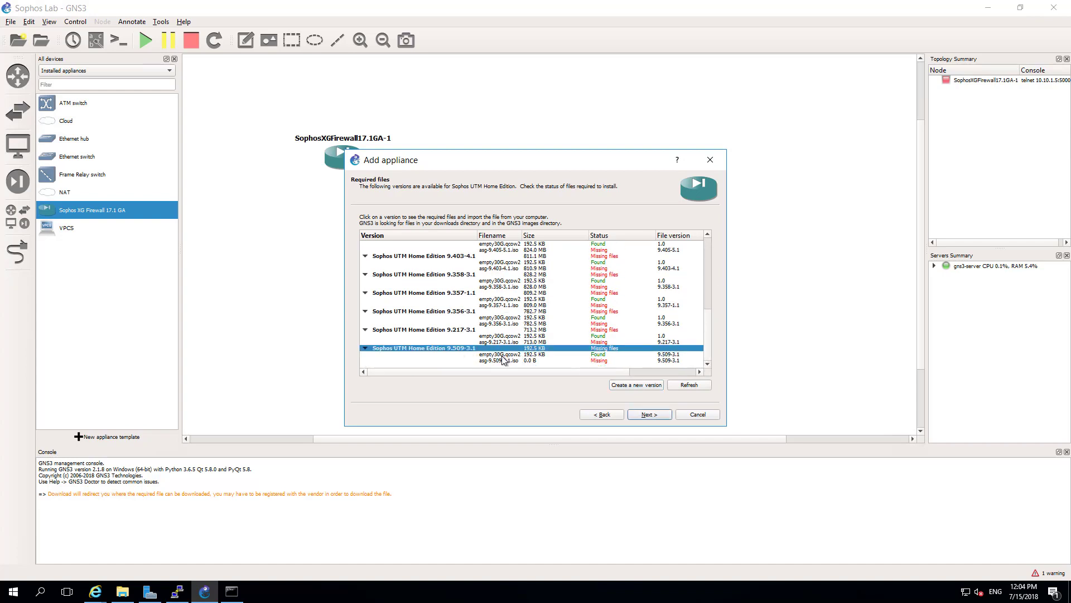
click(493, 361)
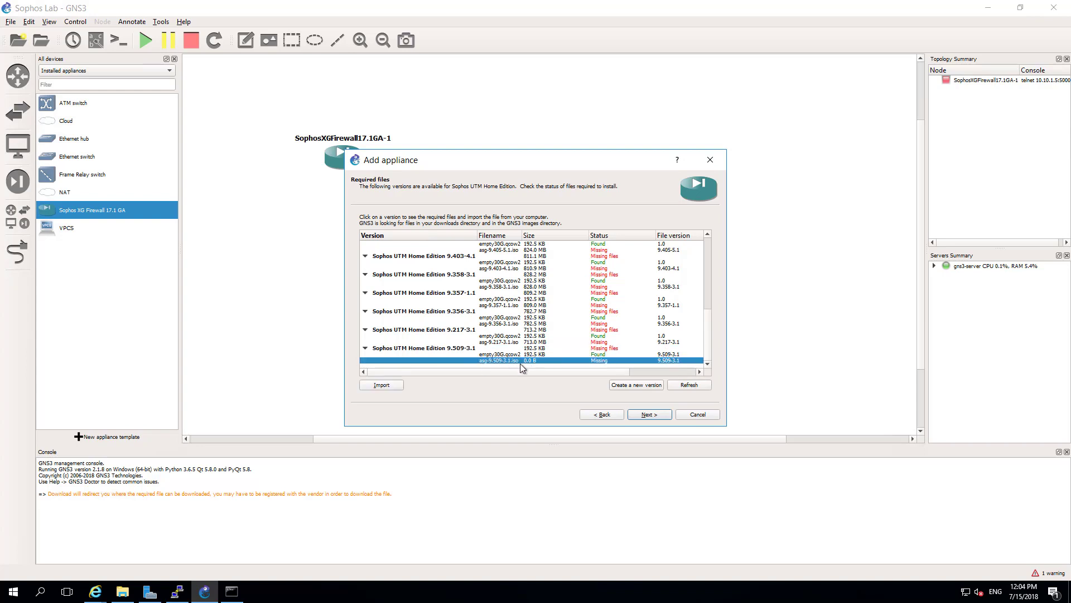
click(394, 385)
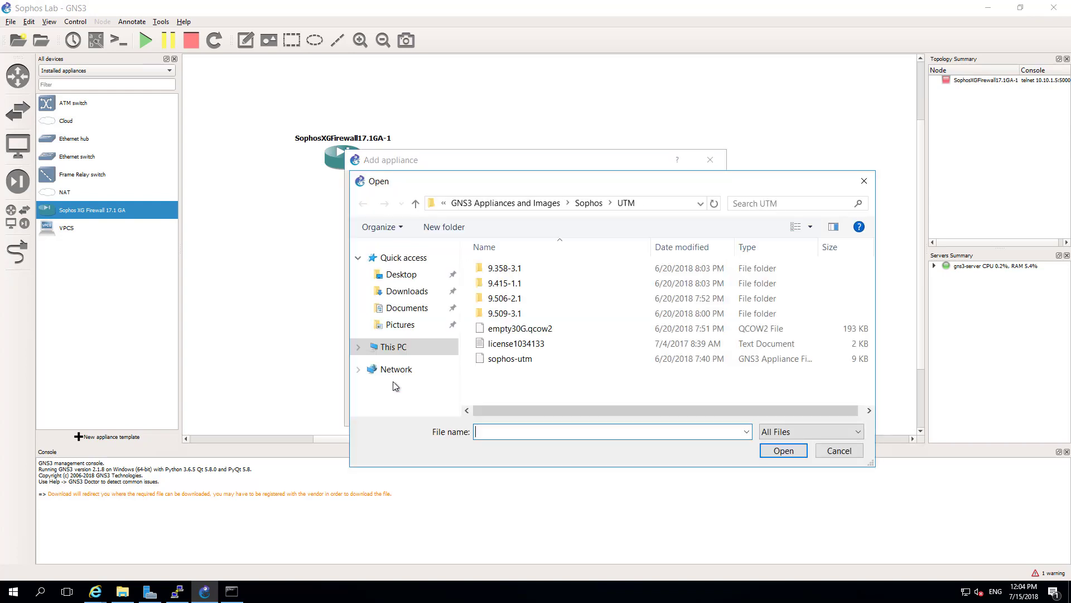
click(504, 318)
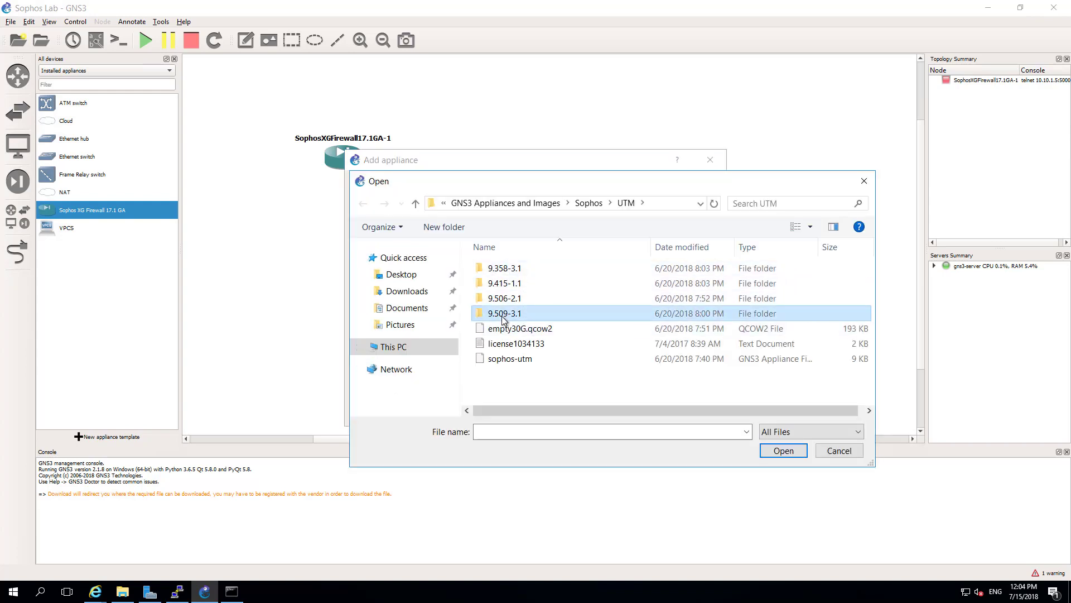
double_click(504, 317)
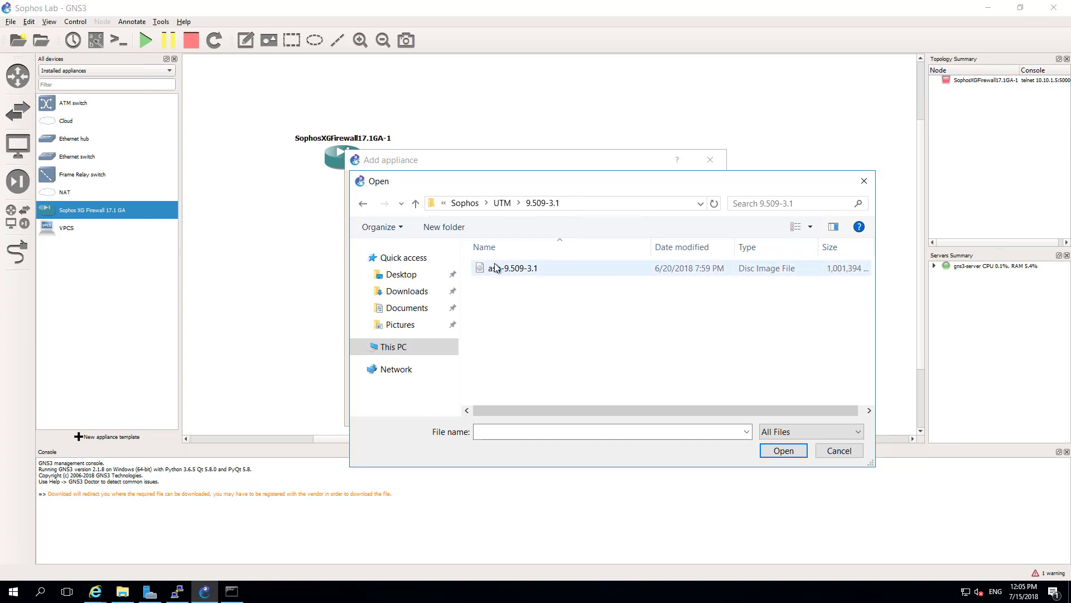
click(519, 272)
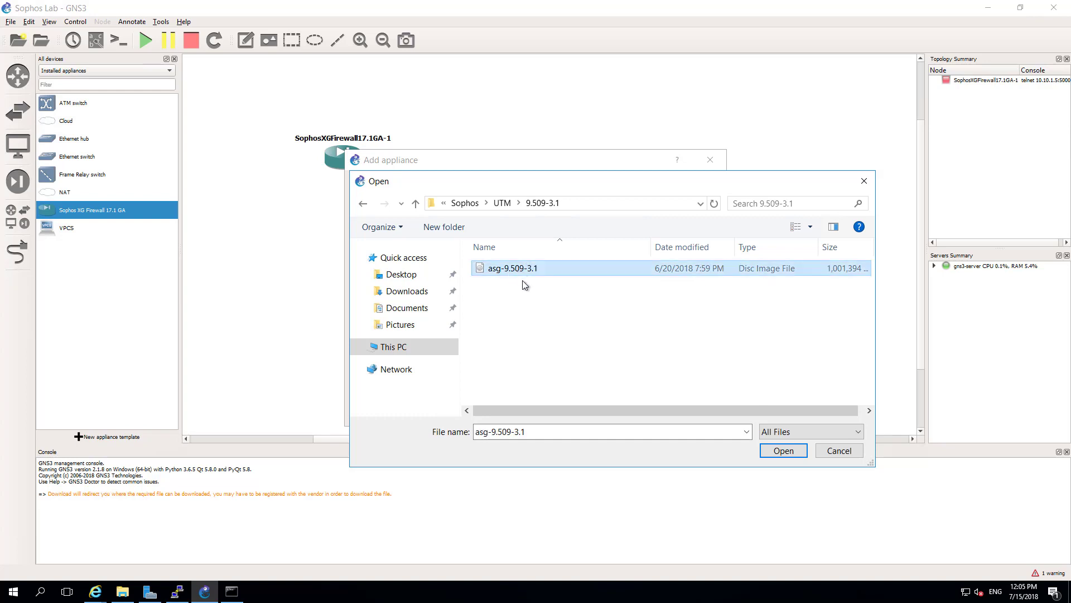
click(783, 450)
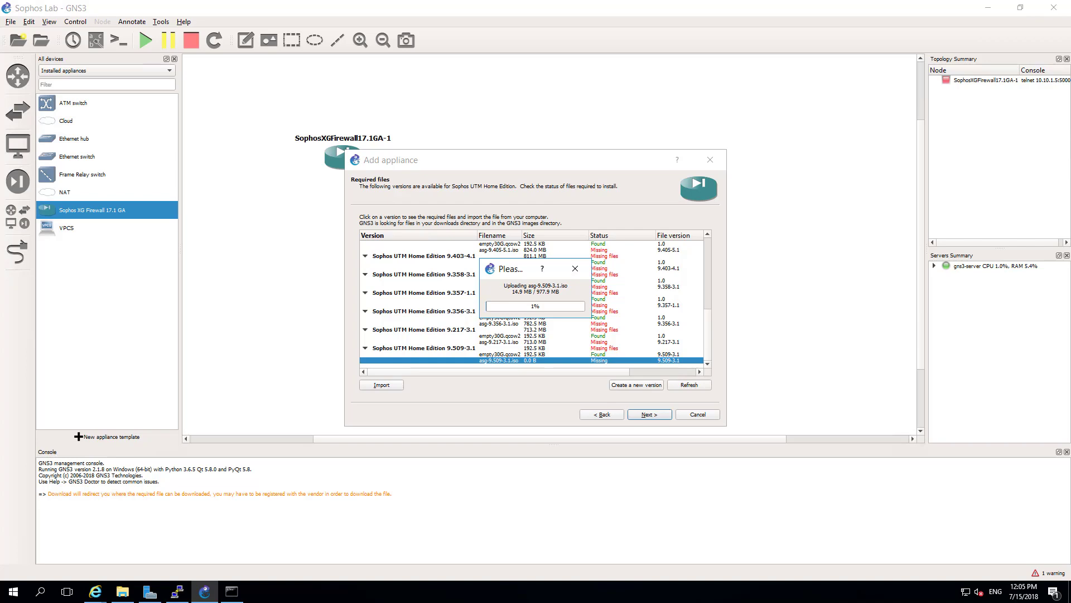
- On the GNS3 server, list the root directories with ls / and confirm /qemu does not exist
click(176, 593)
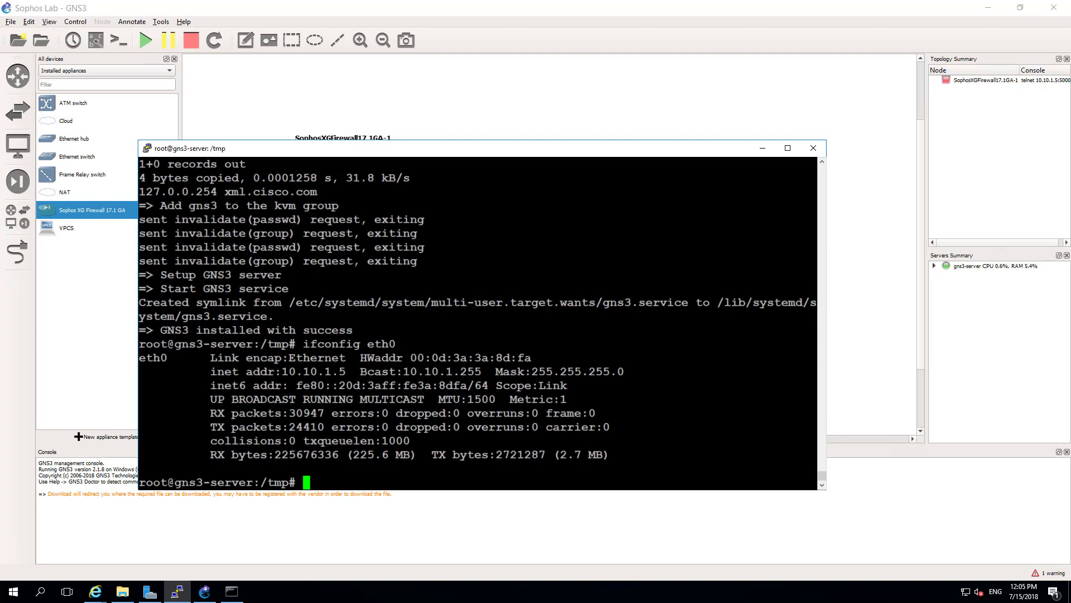
text(ls /)
key(Return)
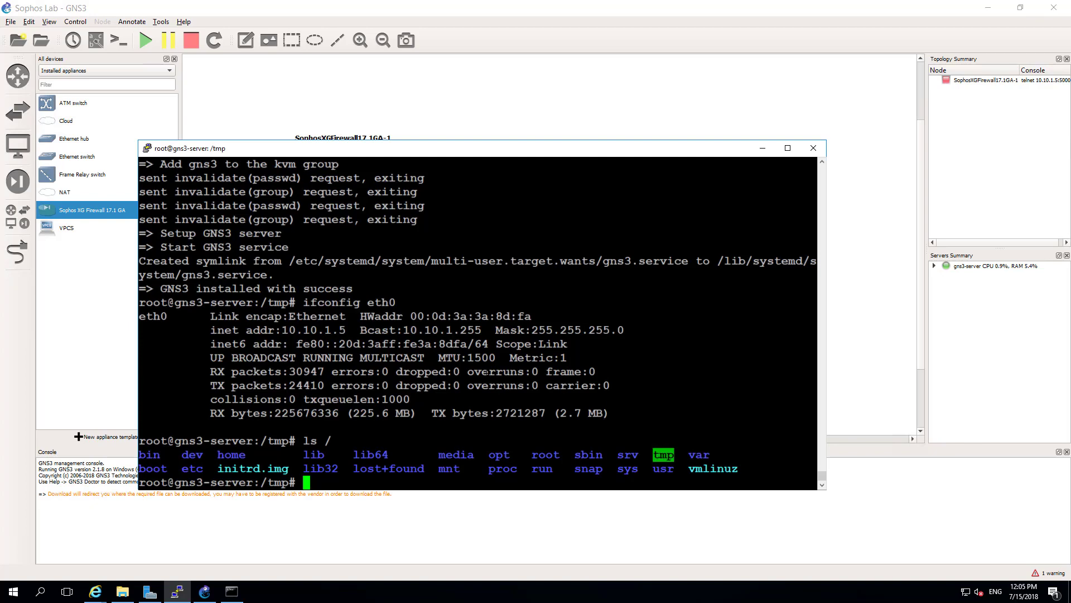
text(ls /qemu)
key(Return)
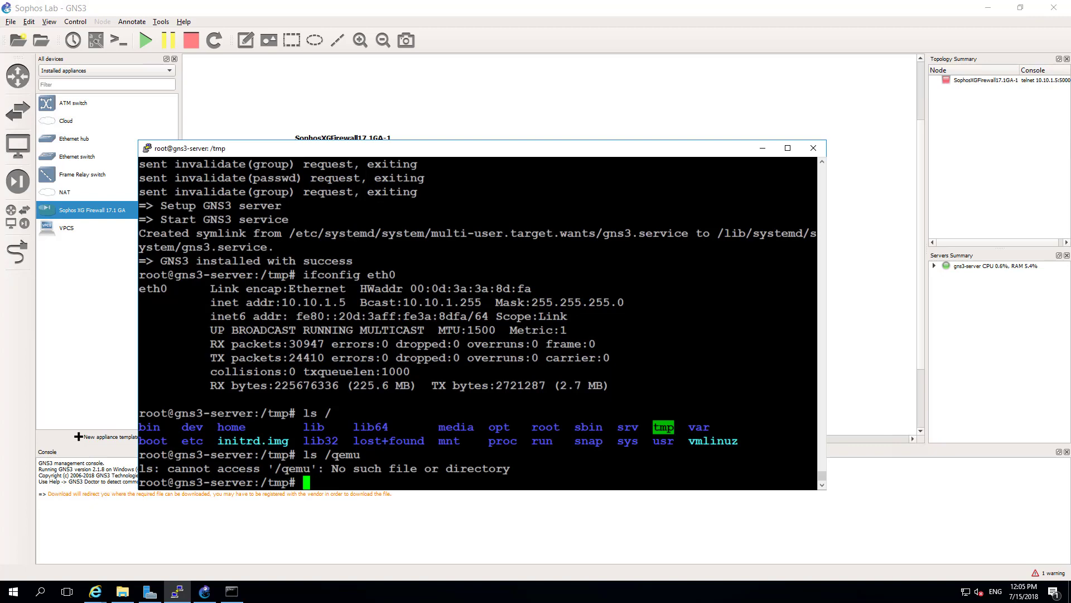
click(761, 147)
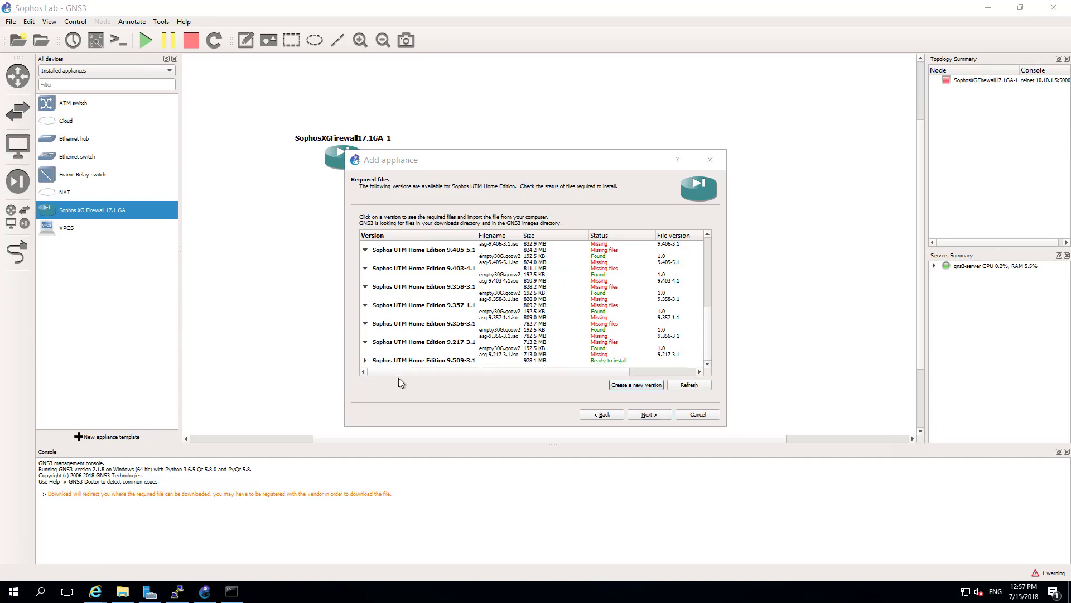
- Select Sophos UTM Home Edition 9.509-3.1 with its asg-9.509-3.1.iso file and confirm installing it
click(367, 361)
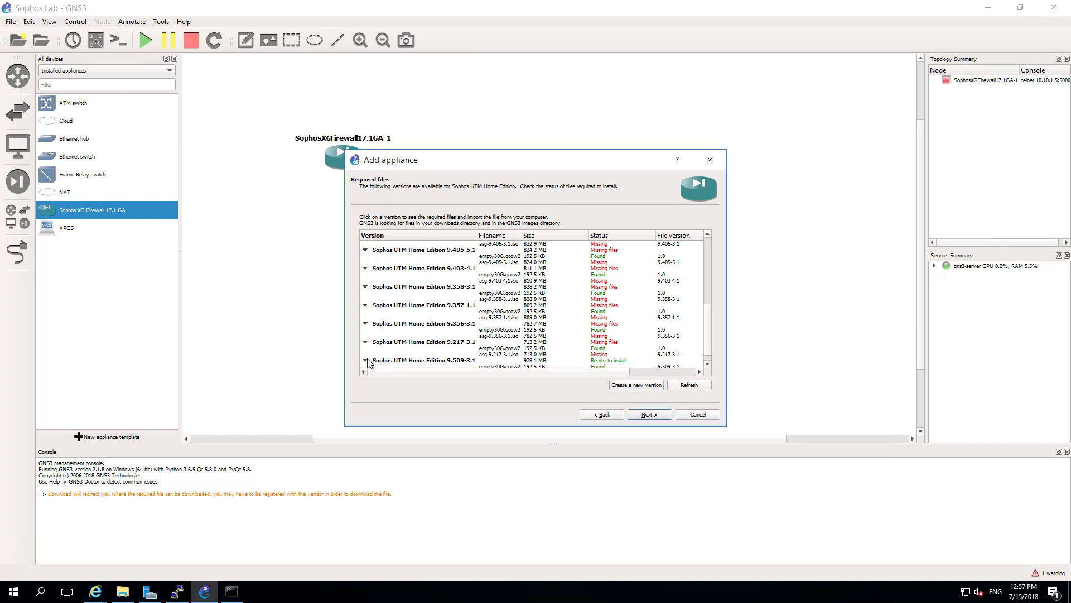
scroll(654, 337, down, 1)
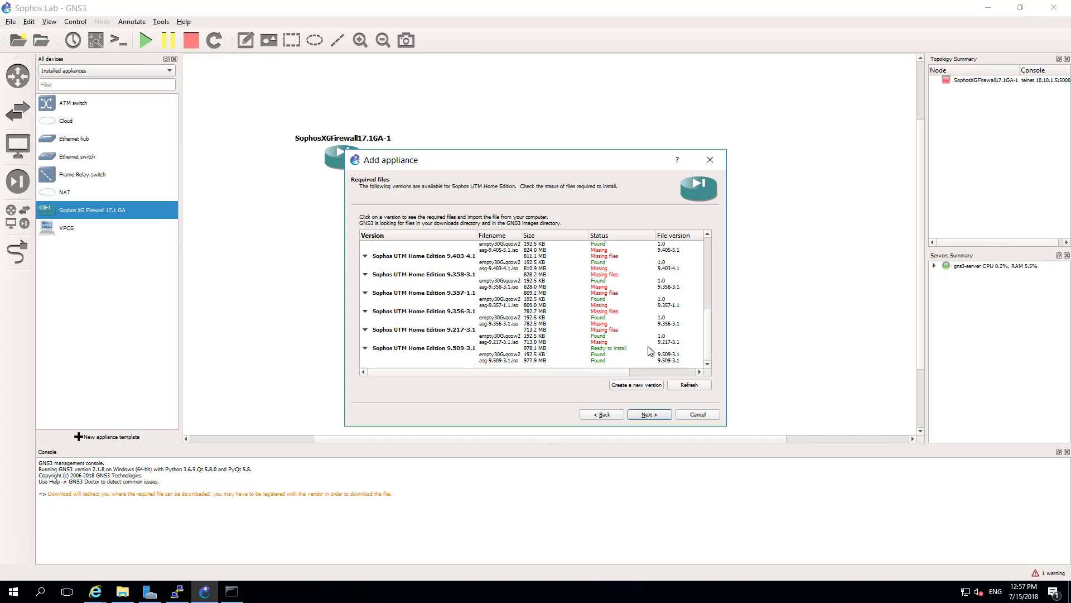
click(588, 360)
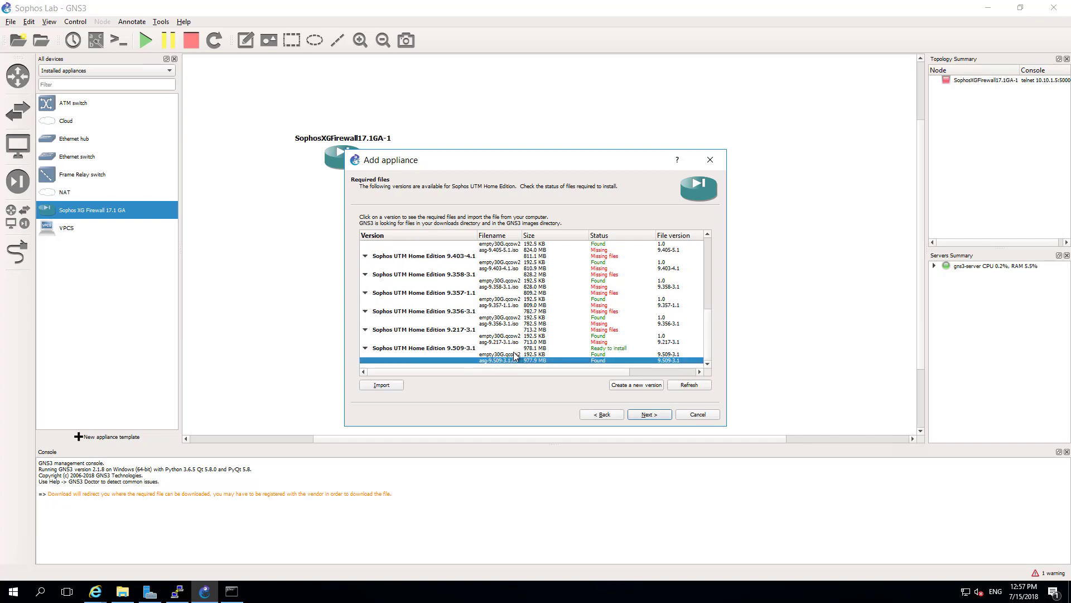
click(437, 348)
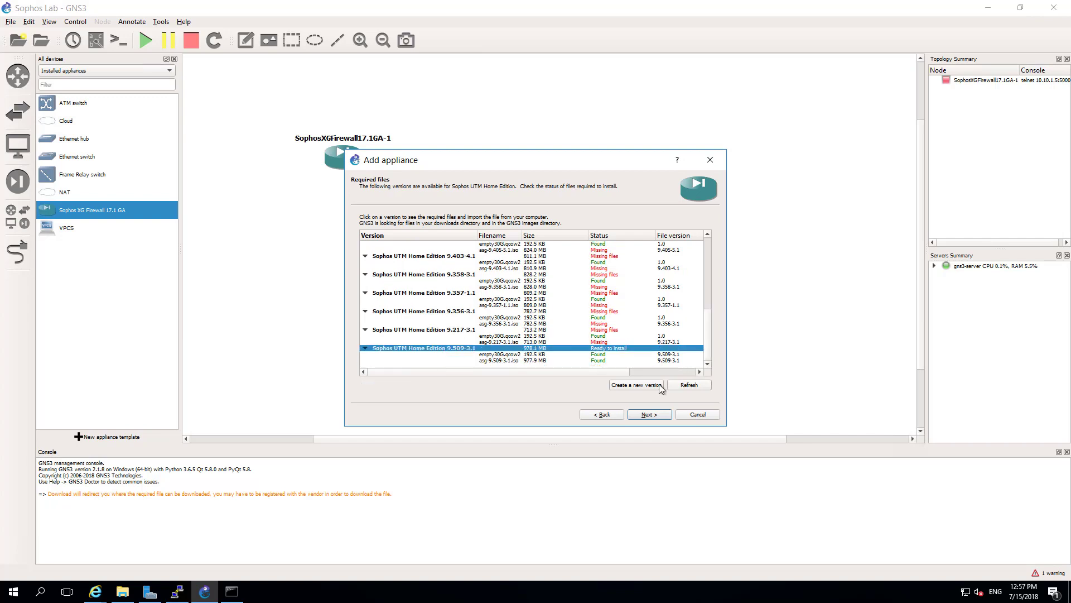
click(658, 415)
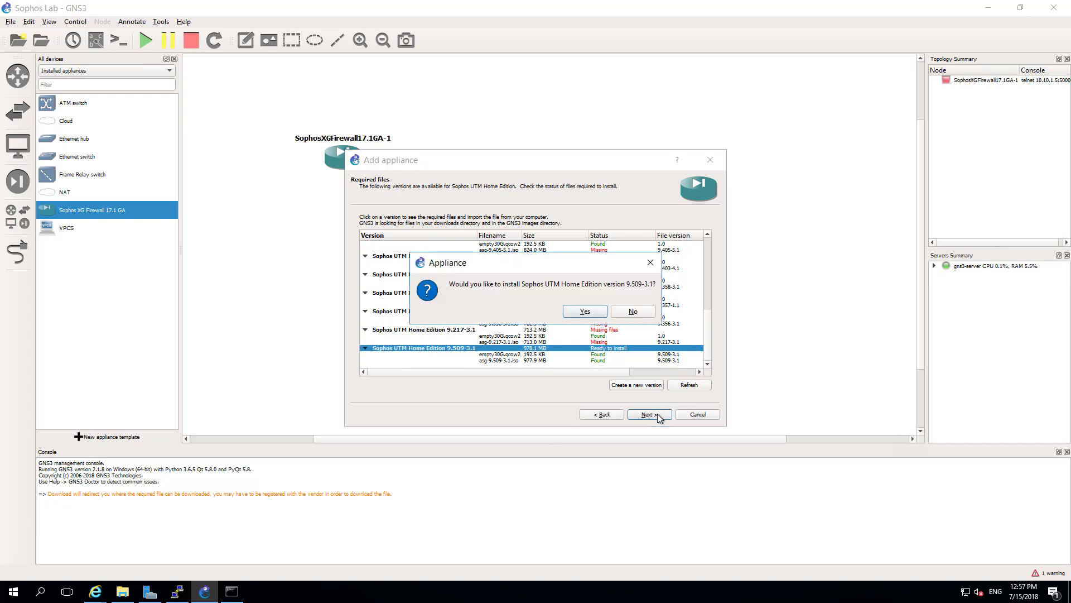
click(591, 316)
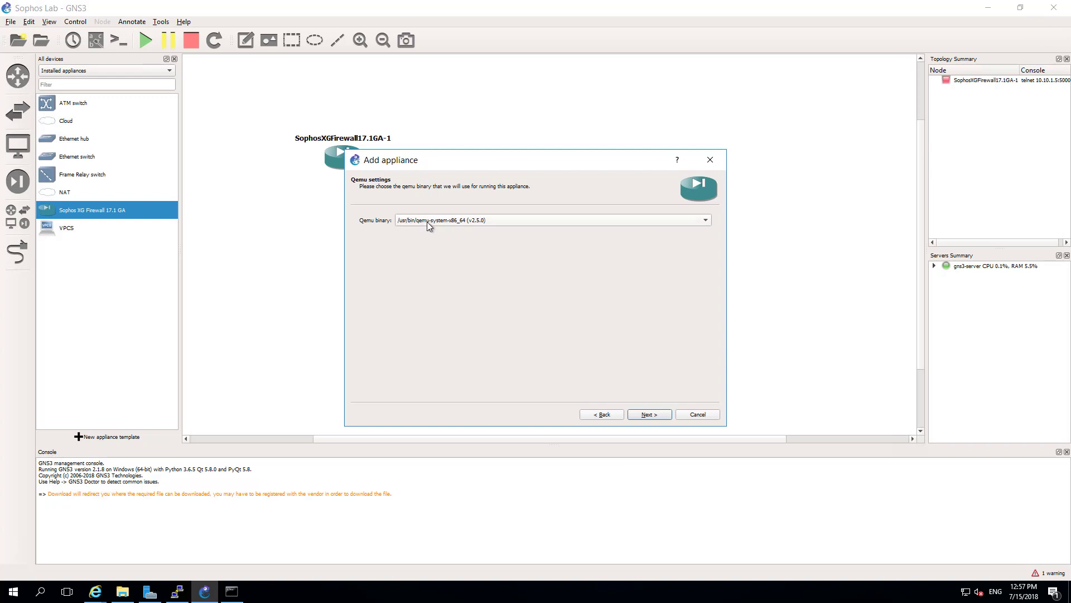
- Accept the default Qemu settings and summary, then finish adding the UTM appliance
click(650, 414)
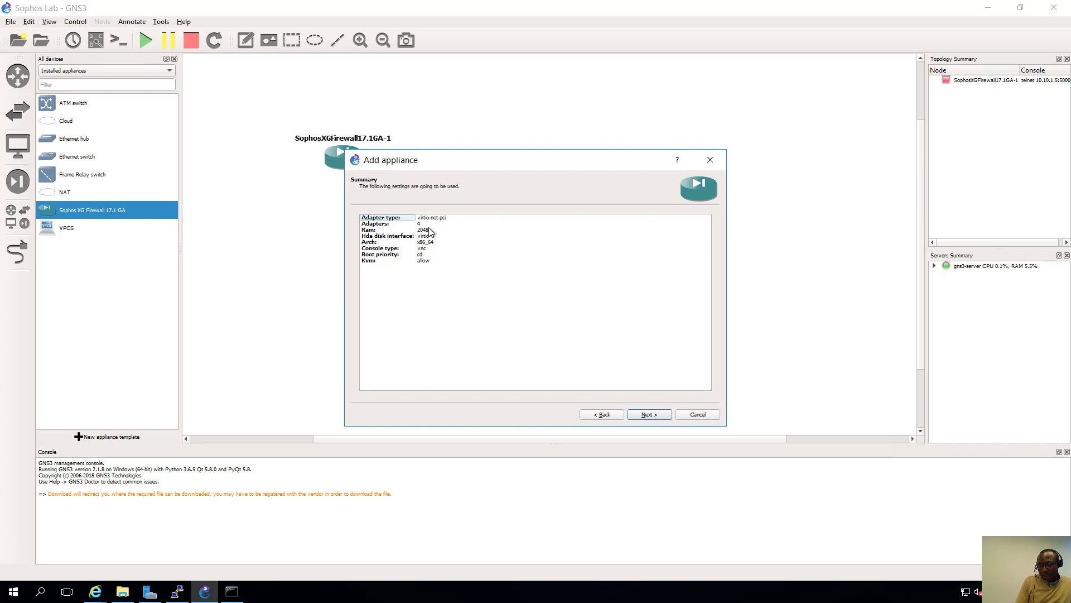
click(661, 417)
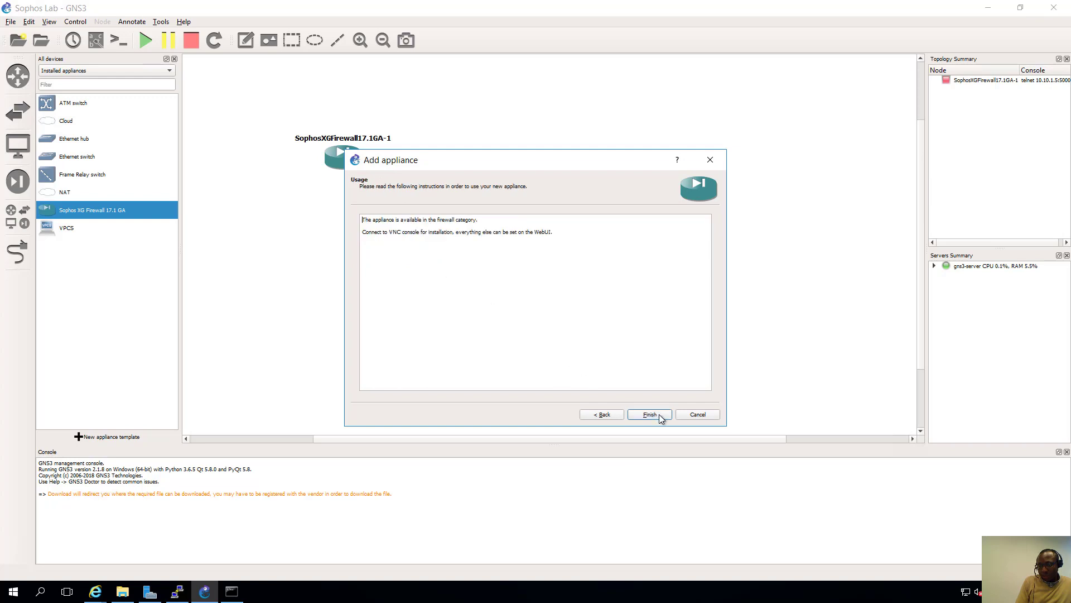
drag(555, 233, 357, 213)
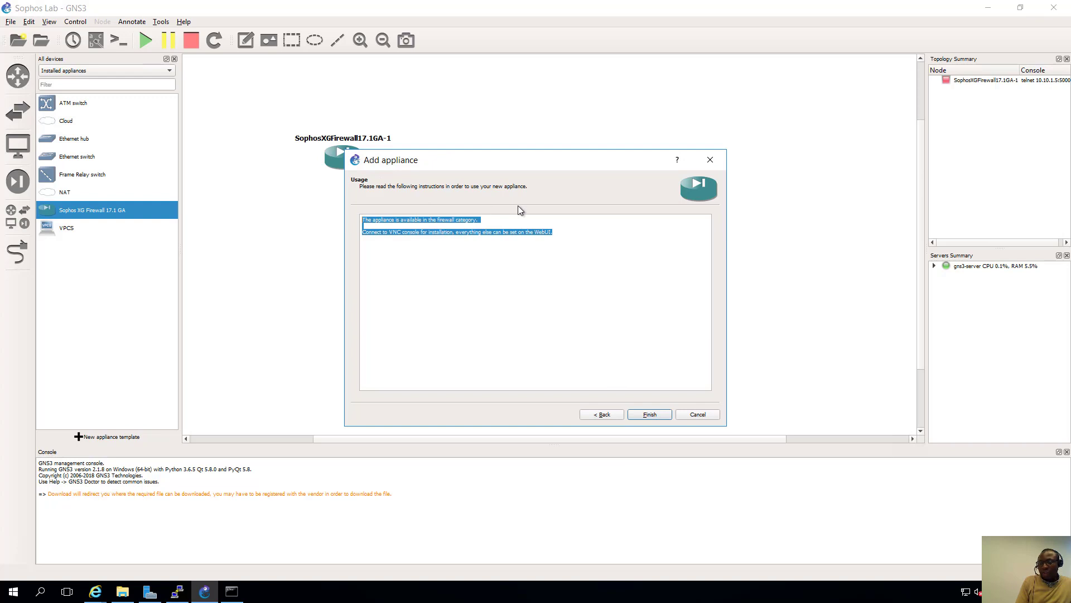
click(650, 416)
click(598, 311)
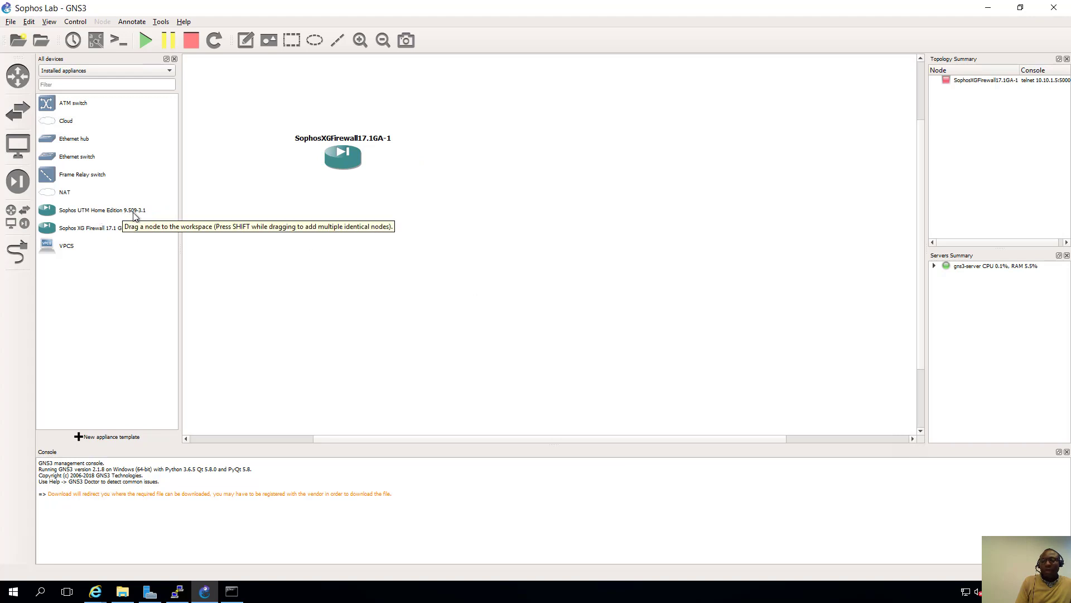
- Drop a Sophos UTM Home Edition 9.509-3.1 node onto the Sophos Lab workspace
drag(79, 212, 657, 166)
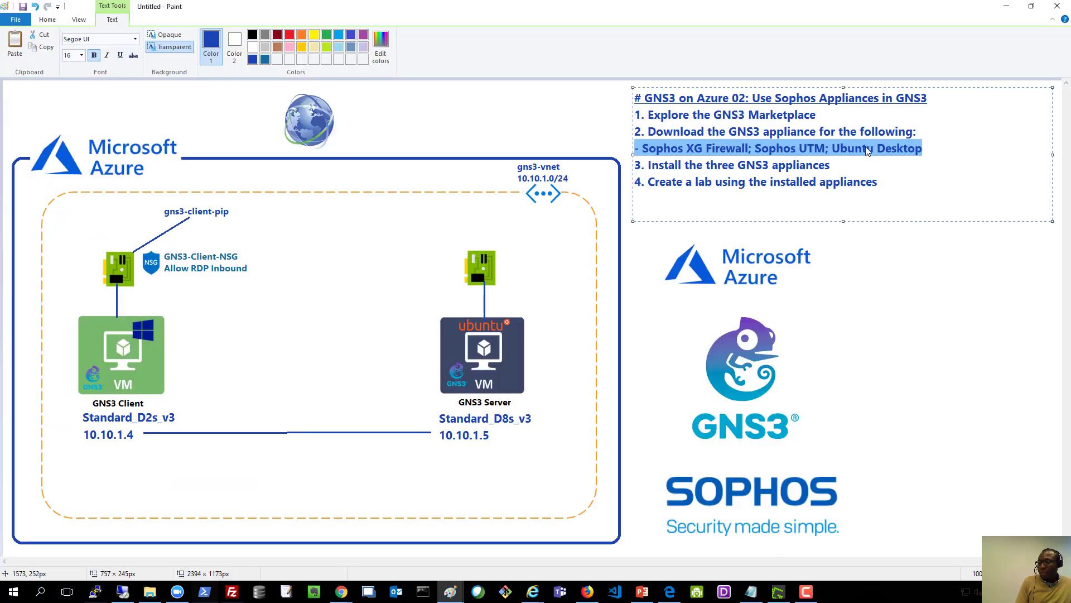
click(1007, 6)
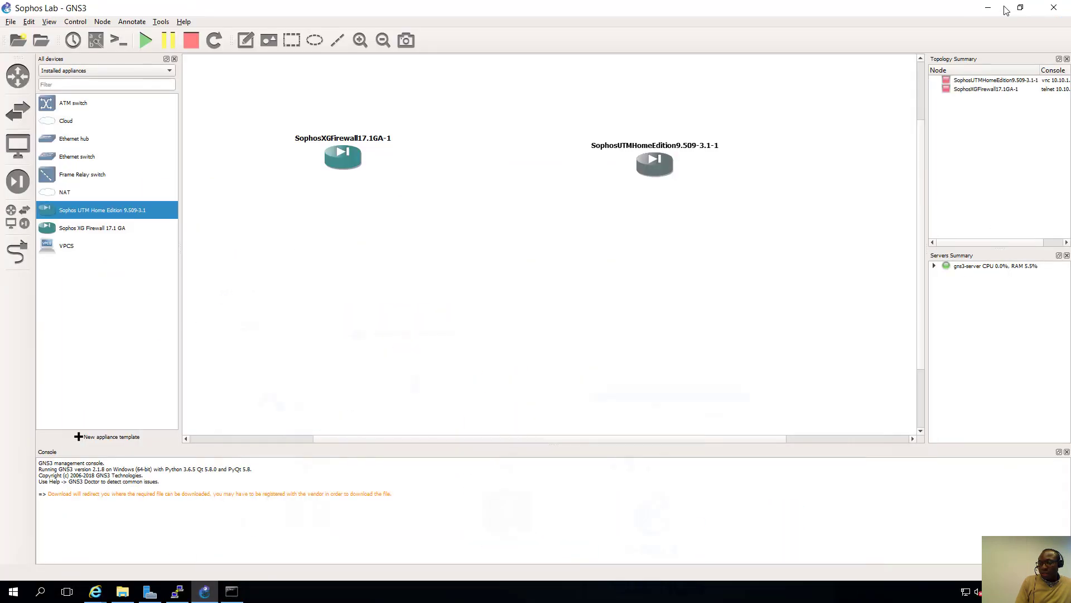
click(11, 21)
- Import the ubuntu-gui appliance file from gns3files\GNS3 Appliances and Images\Ubuntu\Desktop
click(43, 126)
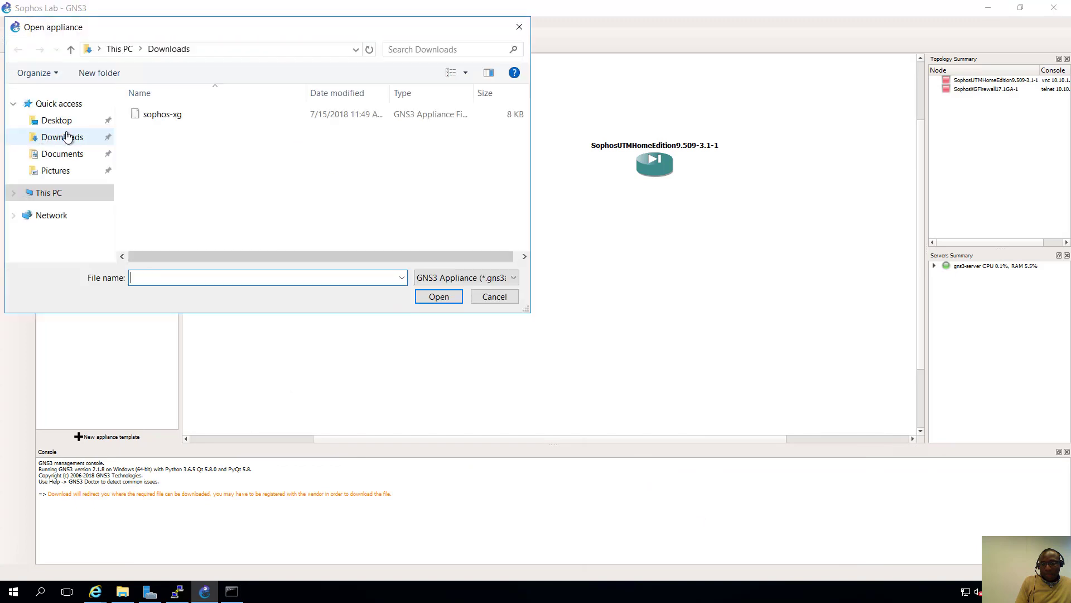
click(56, 190)
scroll(400, 174, down, 2)
double_click(264, 232)
click(217, 119)
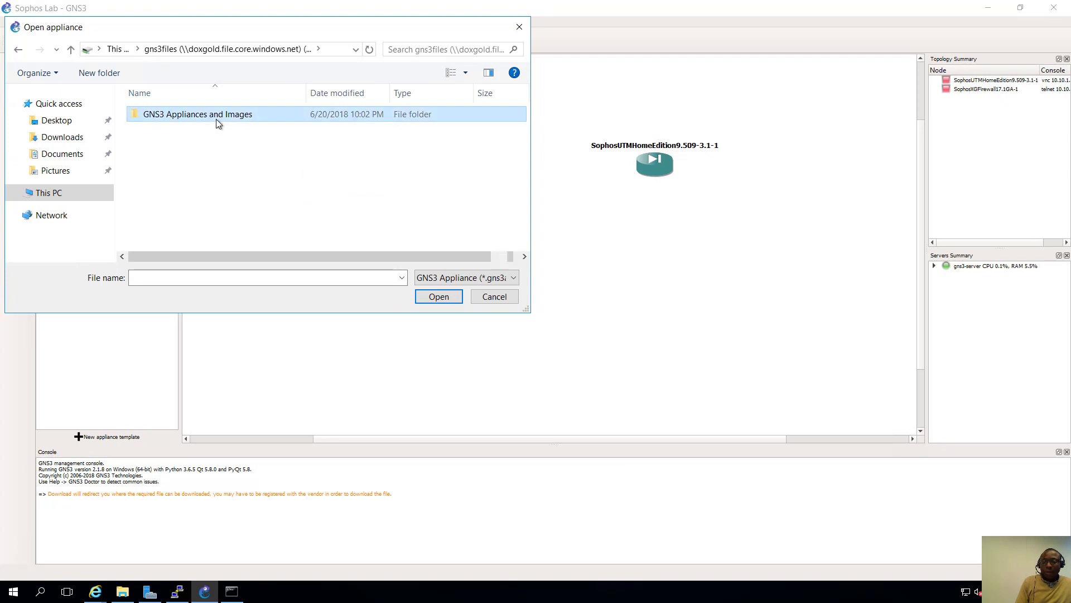
double_click(217, 120)
double_click(171, 213)
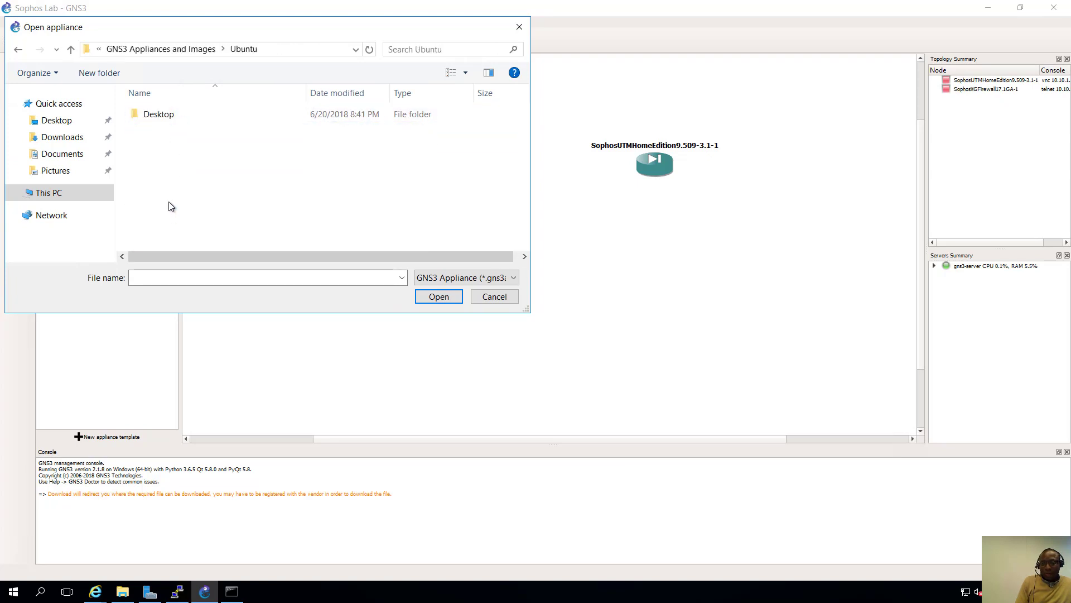
double_click(174, 114)
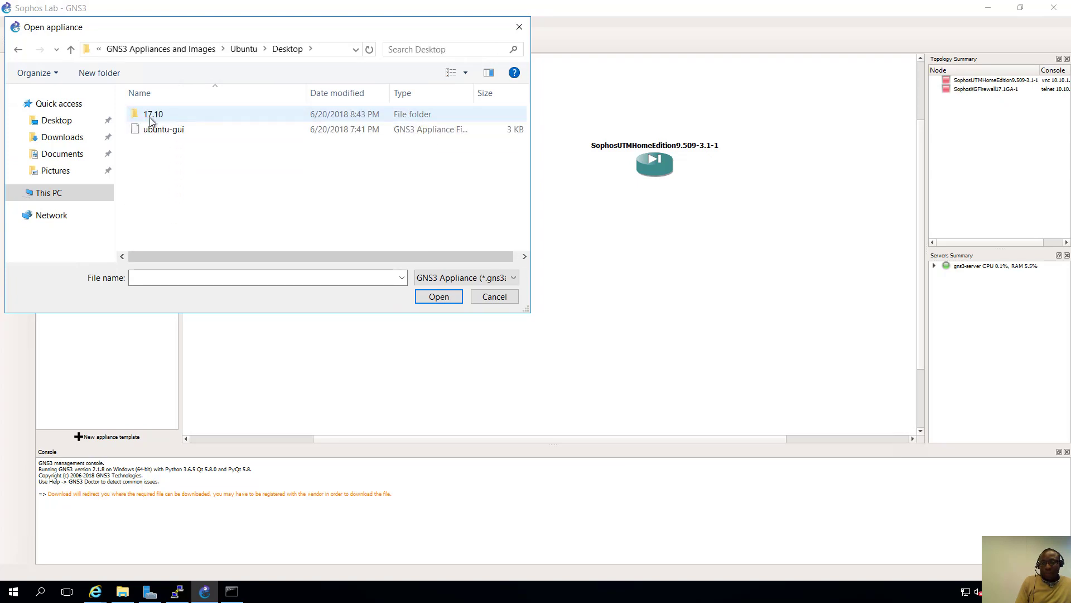
click(164, 136)
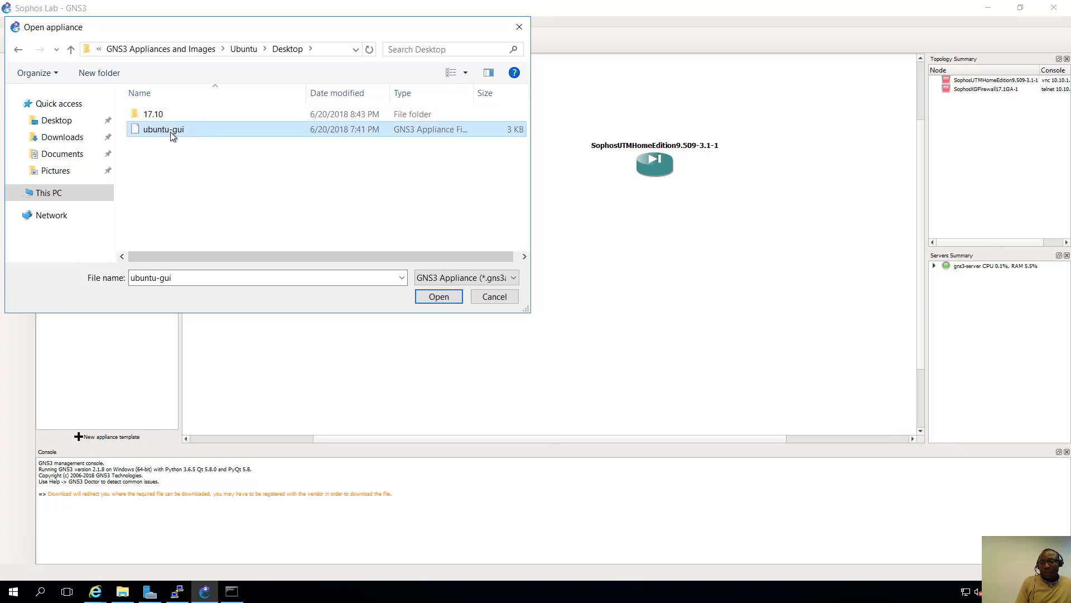
double_click(169, 131)
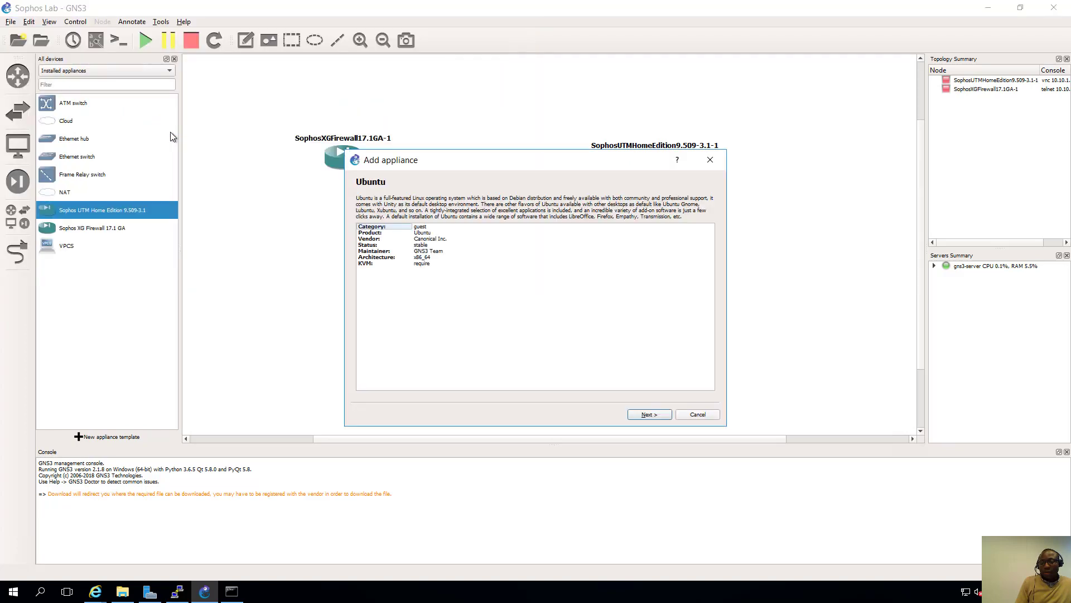
- Create a new Ubuntu appliance version named 17.10 and select its missing vmdk file entry
click(647, 416)
click(647, 414)
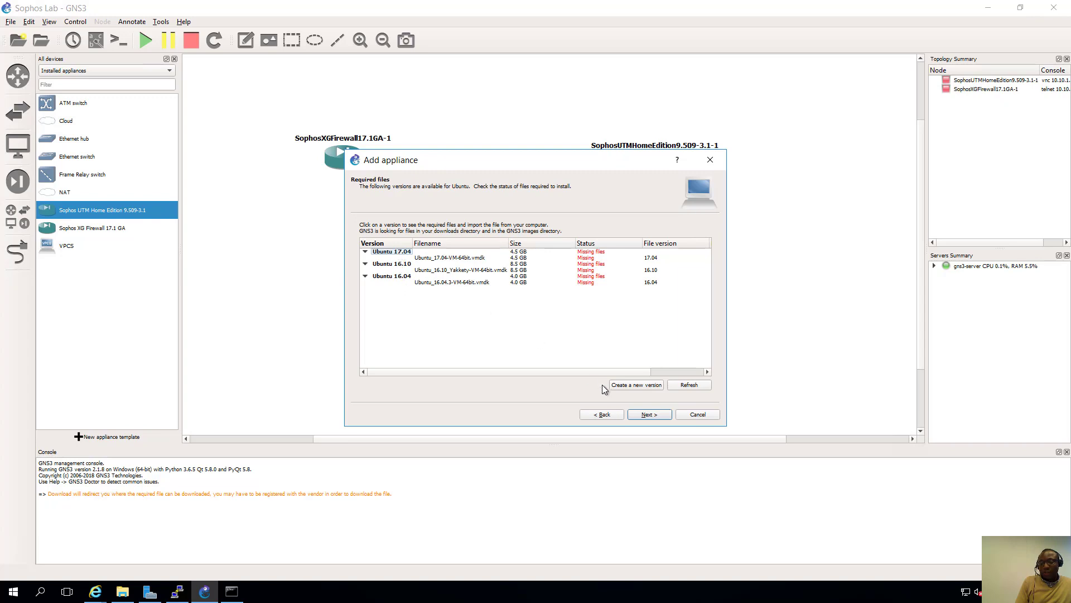
click(621, 383)
text(17.10)
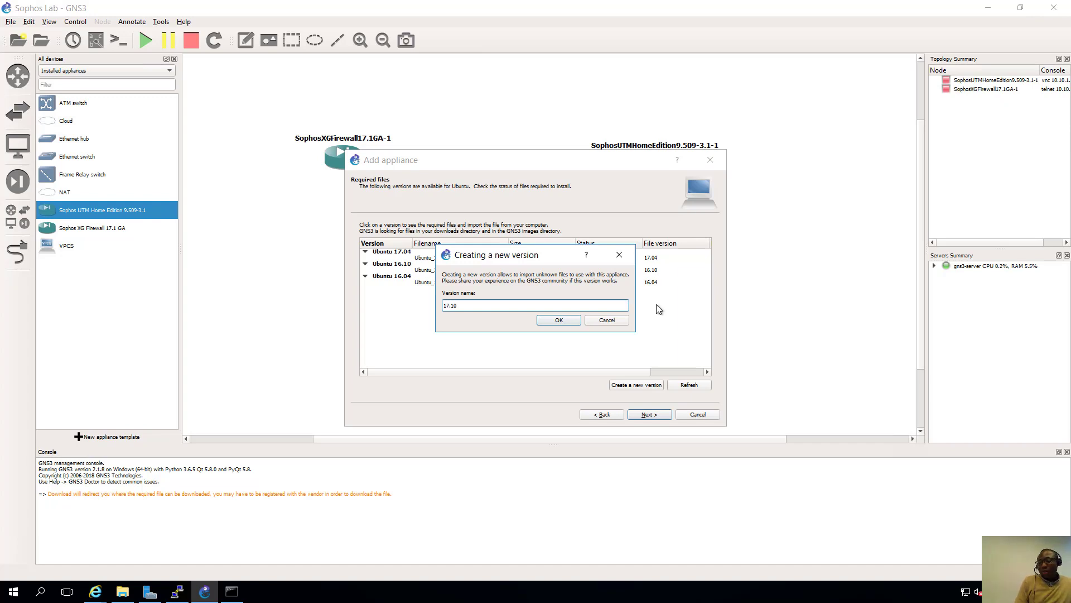
click(559, 320)
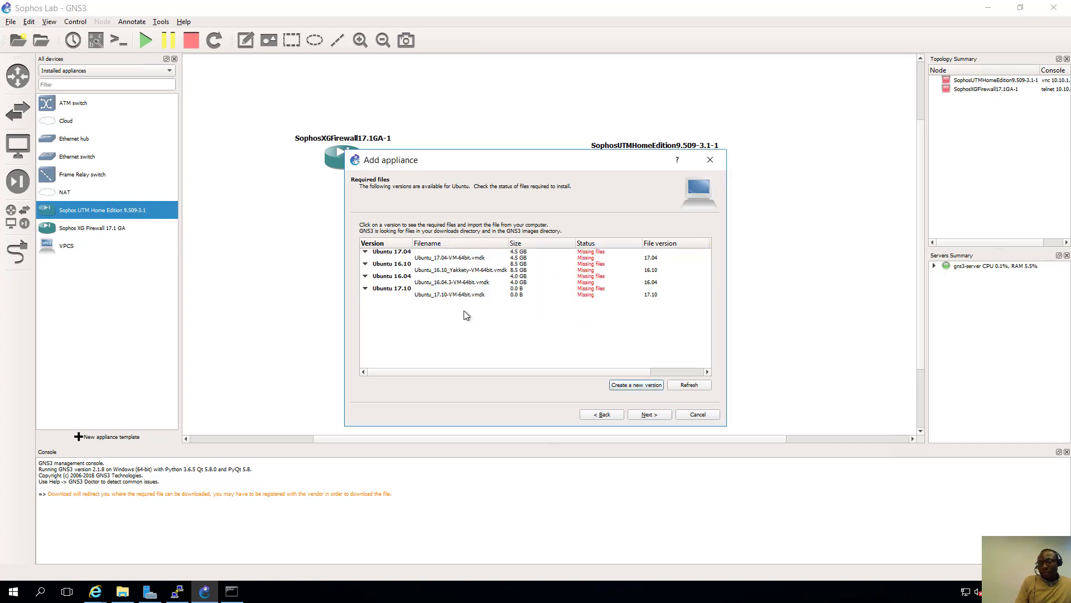
click(428, 294)
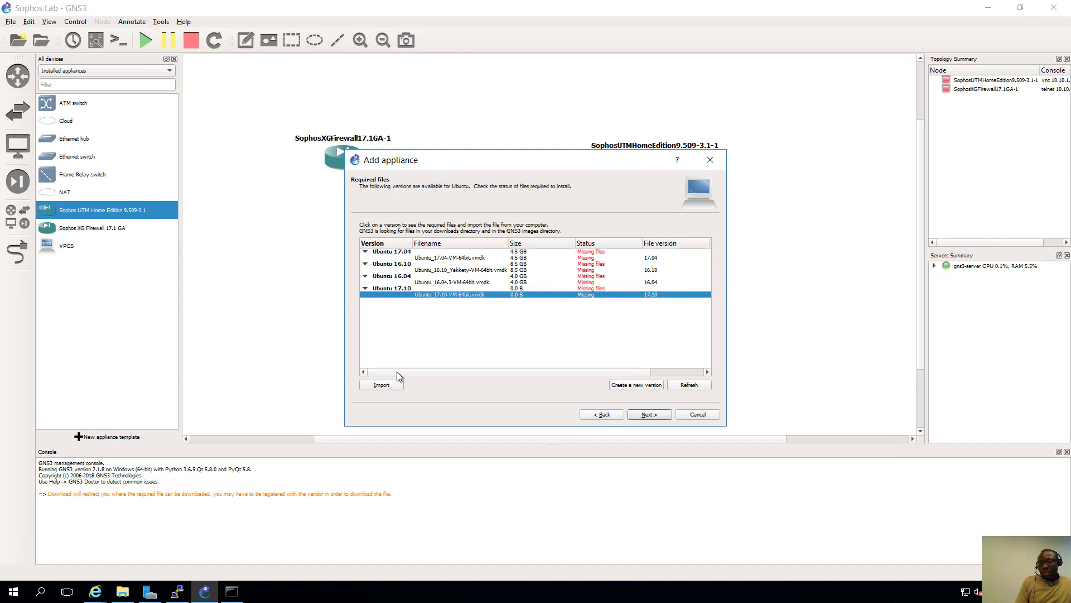
- Import Ubuntu 17.10 Artful (64bit).vmdk from the 17.10 folder as the version's disk image
click(386, 385)
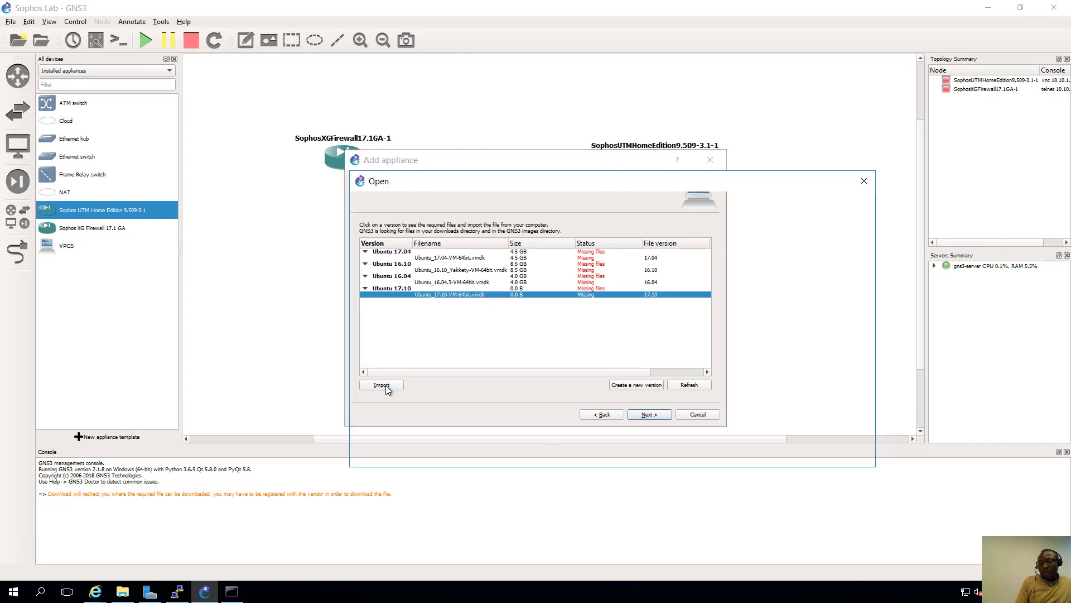
double_click(502, 269)
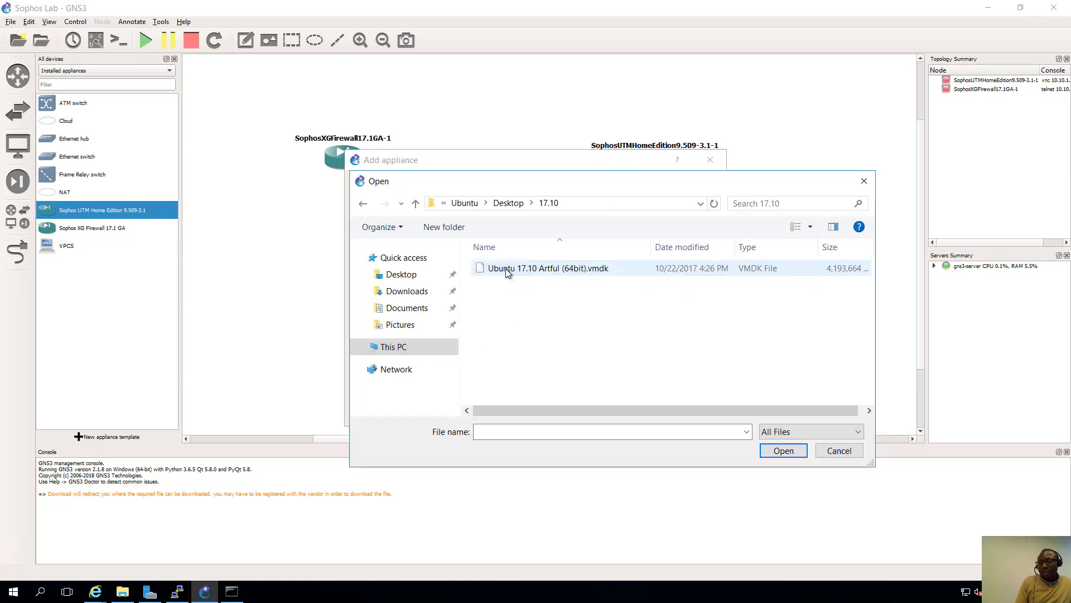
click(504, 269)
double_click(504, 268)
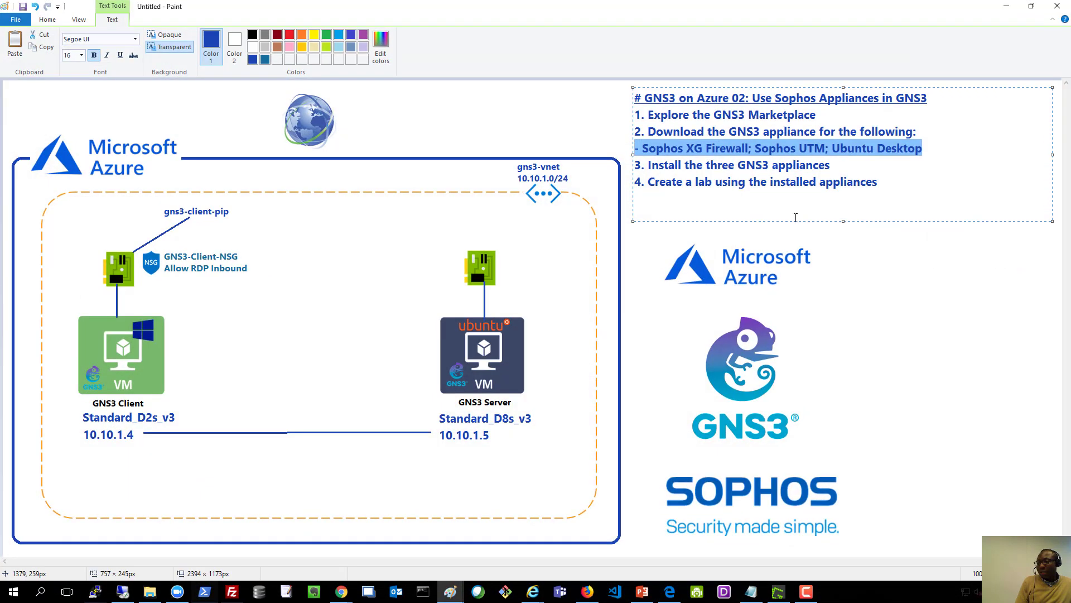
- Highlight outline steps 3 (install) and 4 (create a lab) in Paint, then minimize Paint
click(677, 165)
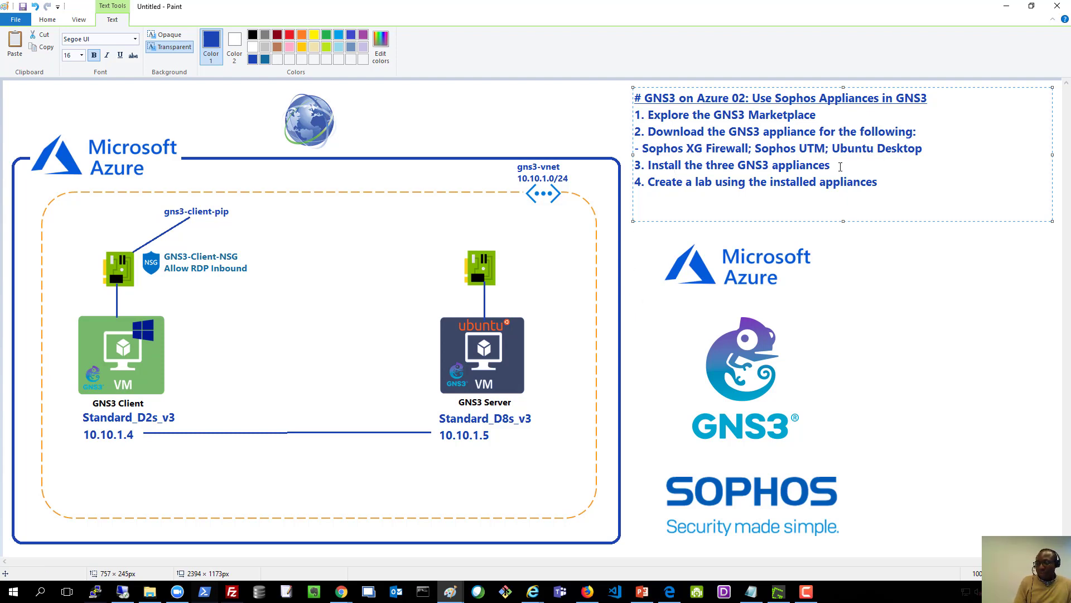
drag(835, 165, 635, 165)
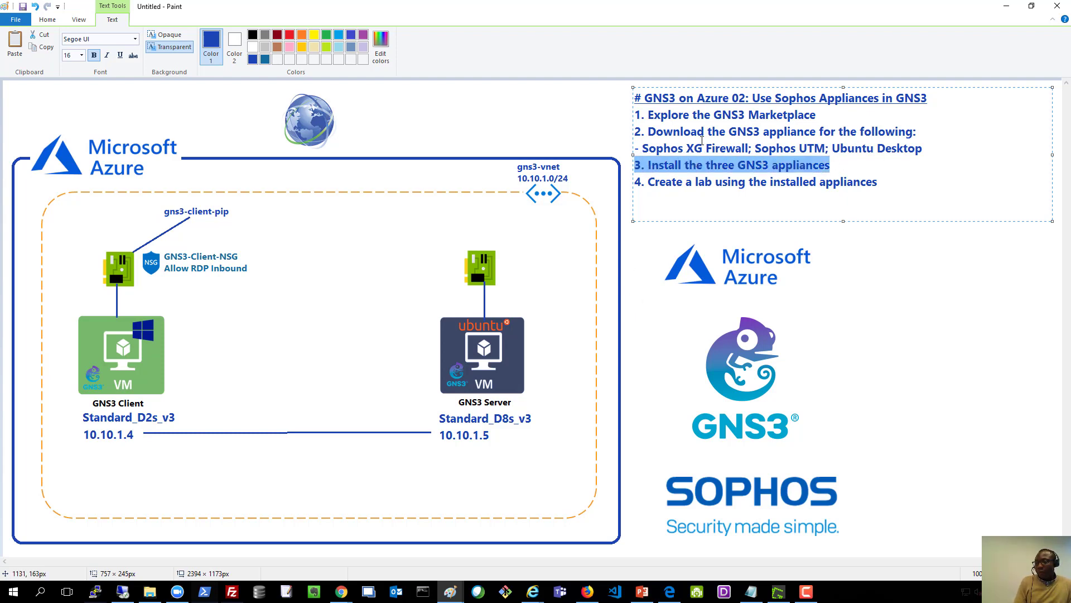
click(728, 149)
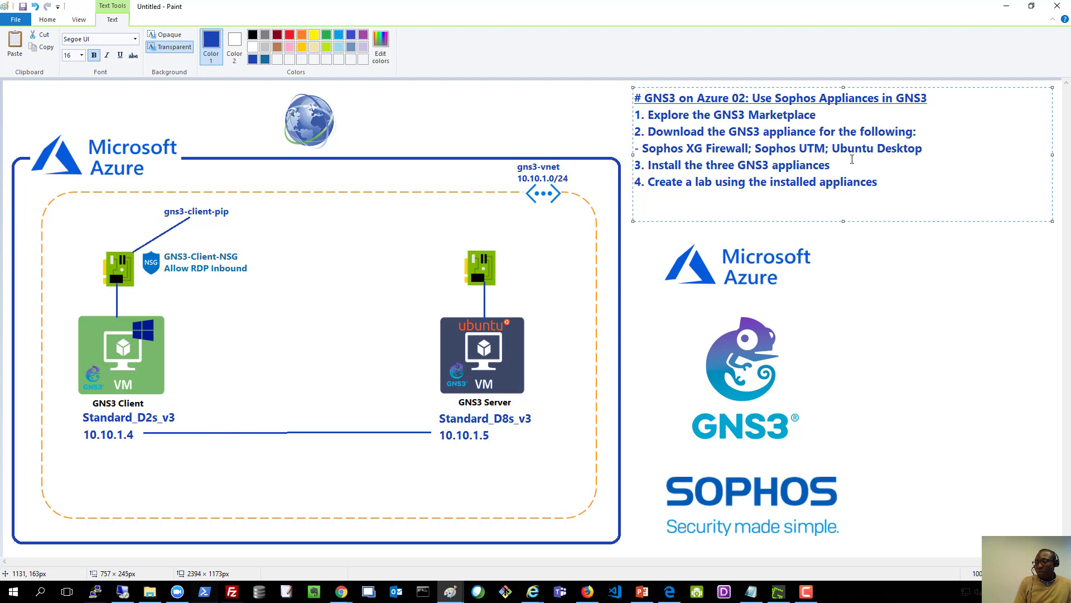
drag(842, 167, 664, 169)
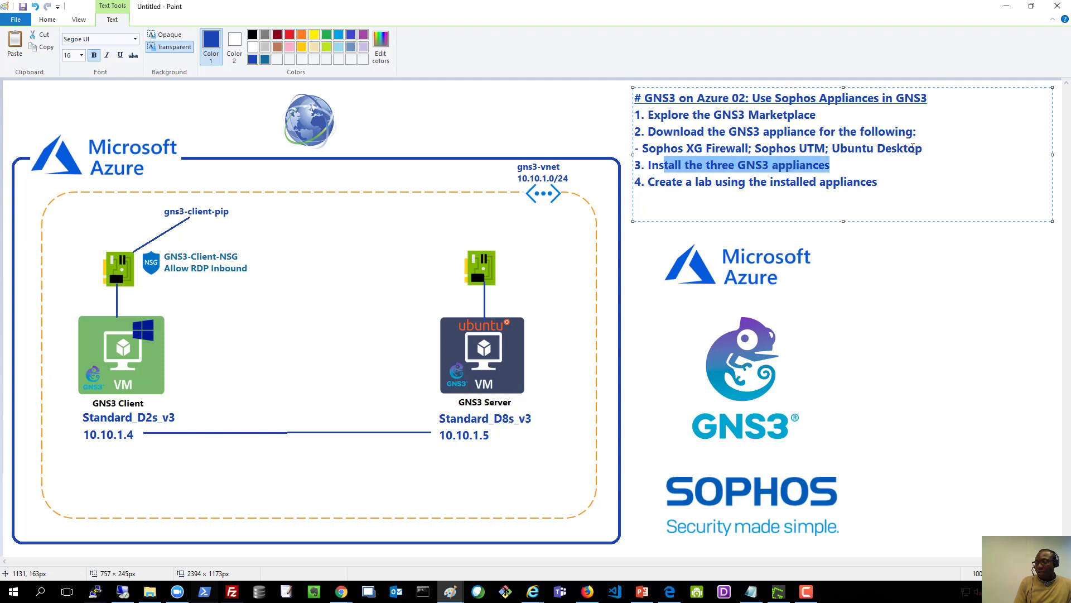
click(858, 175)
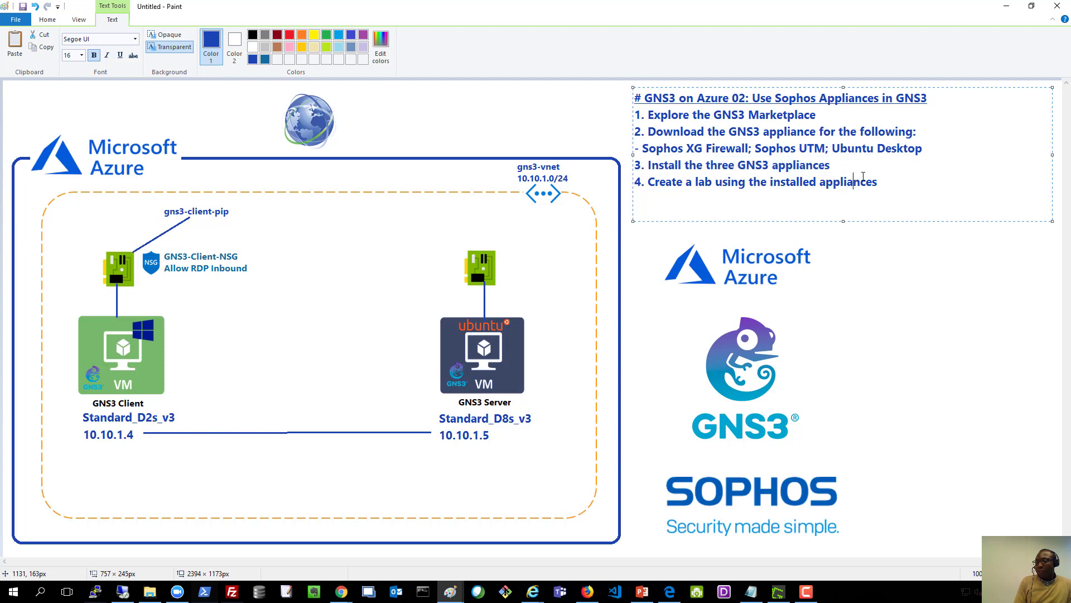
drag(890, 182, 635, 177)
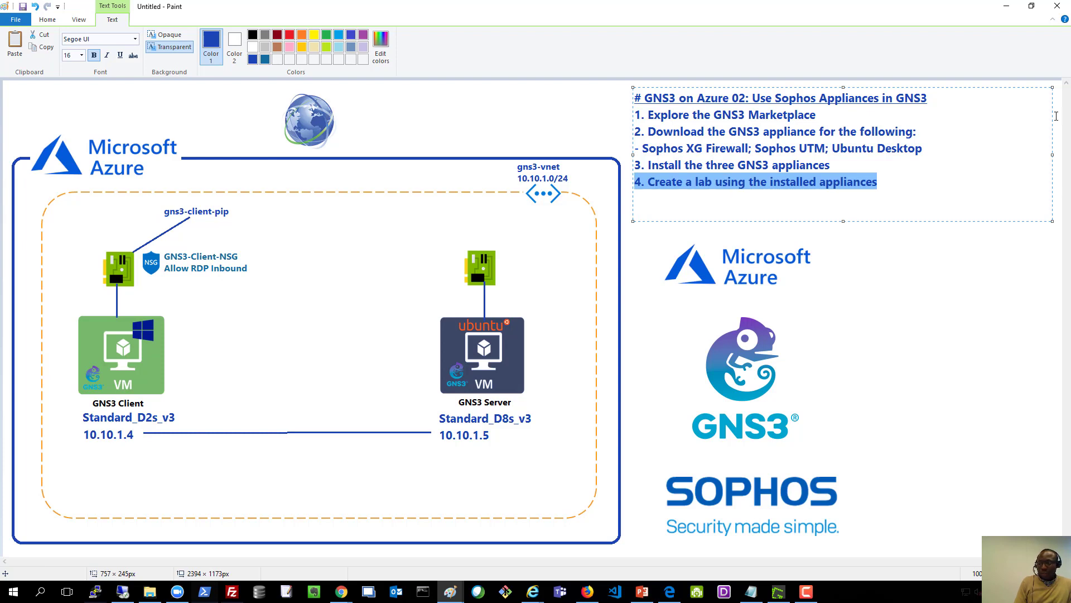
click(1006, 6)
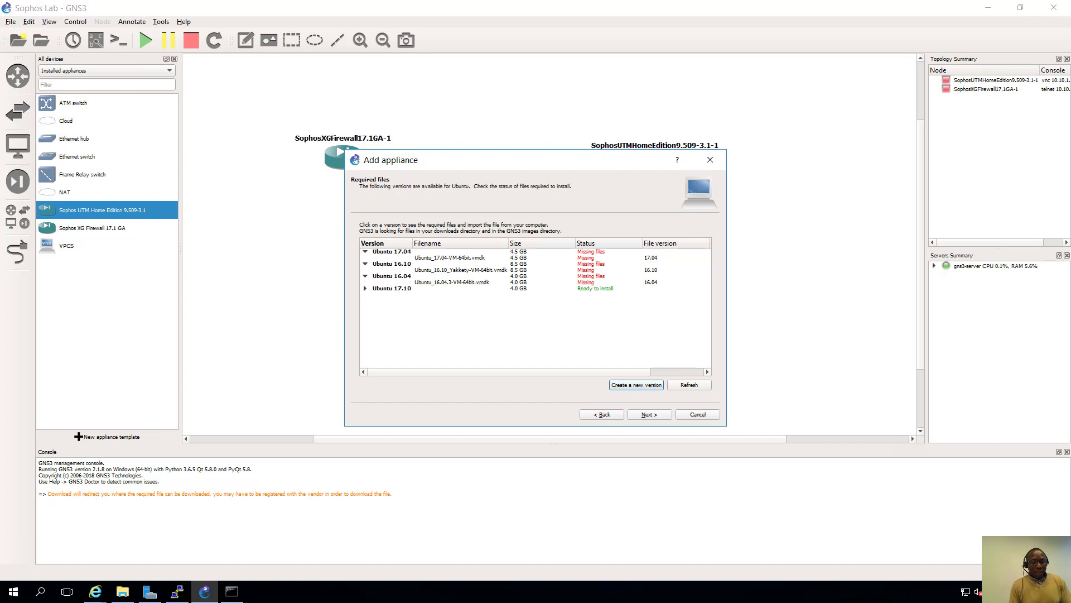
- Select the found Ubuntu 17.10 disk file and confirm installing Ubuntu Desktop Guest 17.10
click(366, 289)
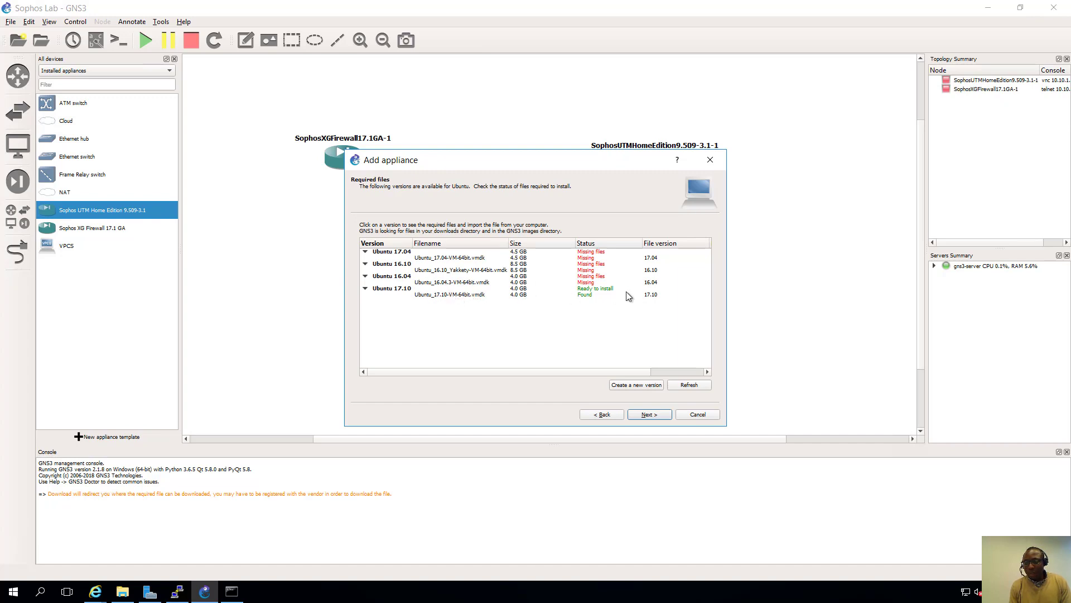
click(482, 294)
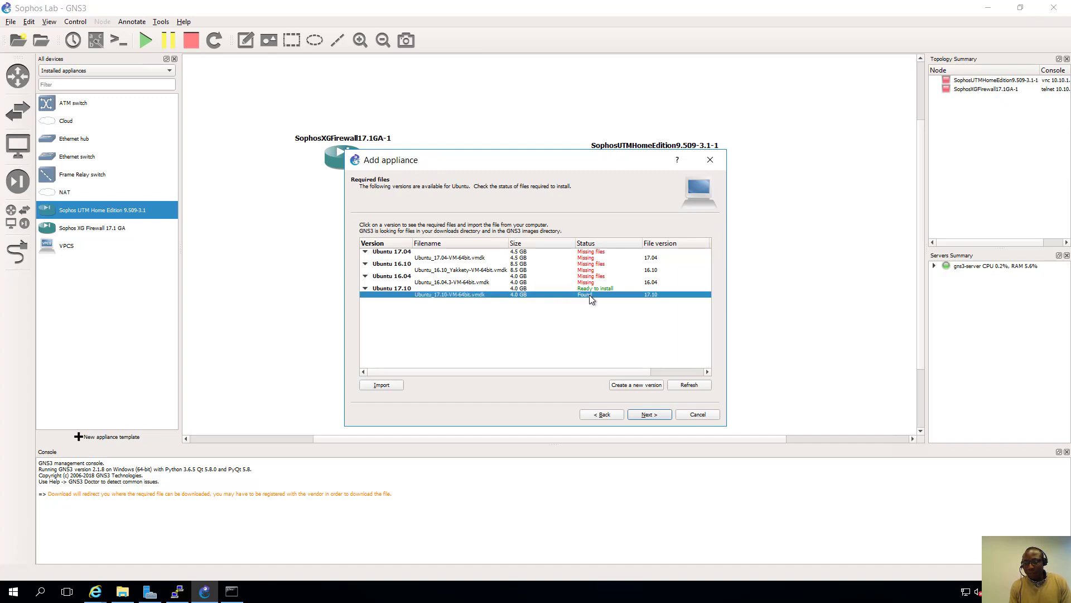
click(648, 416)
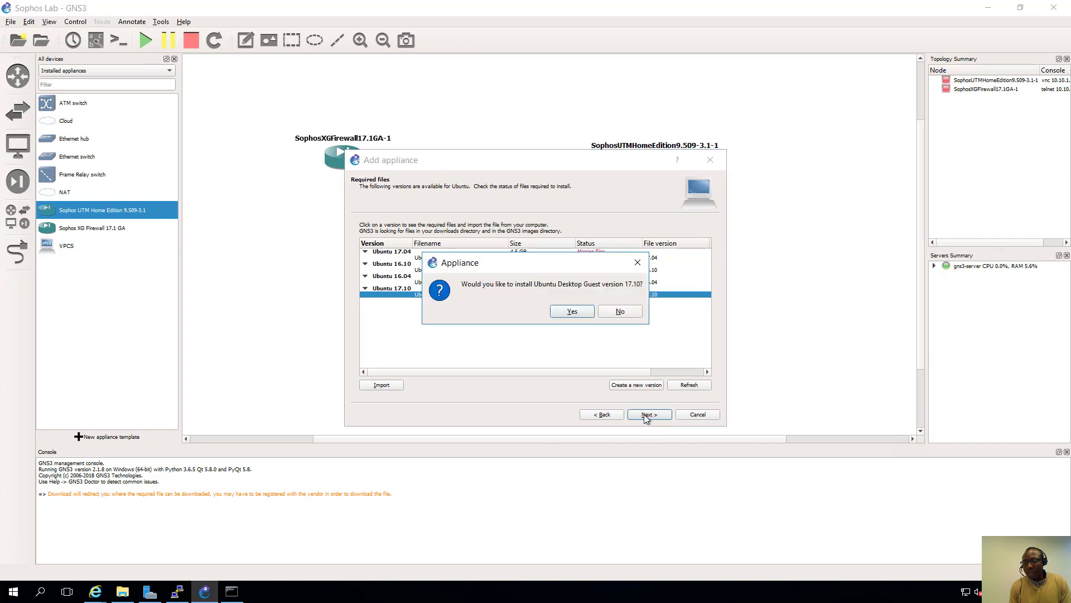
click(565, 313)
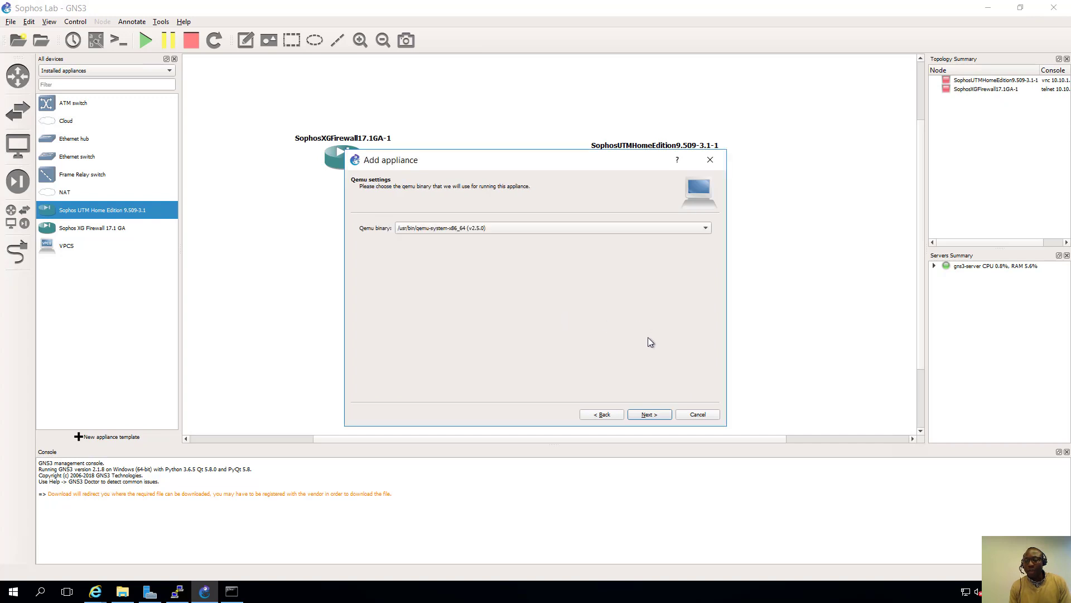
- Accept the default Qemu and summary settings, review the default login credentials, and finish installing
click(647, 415)
click(647, 415)
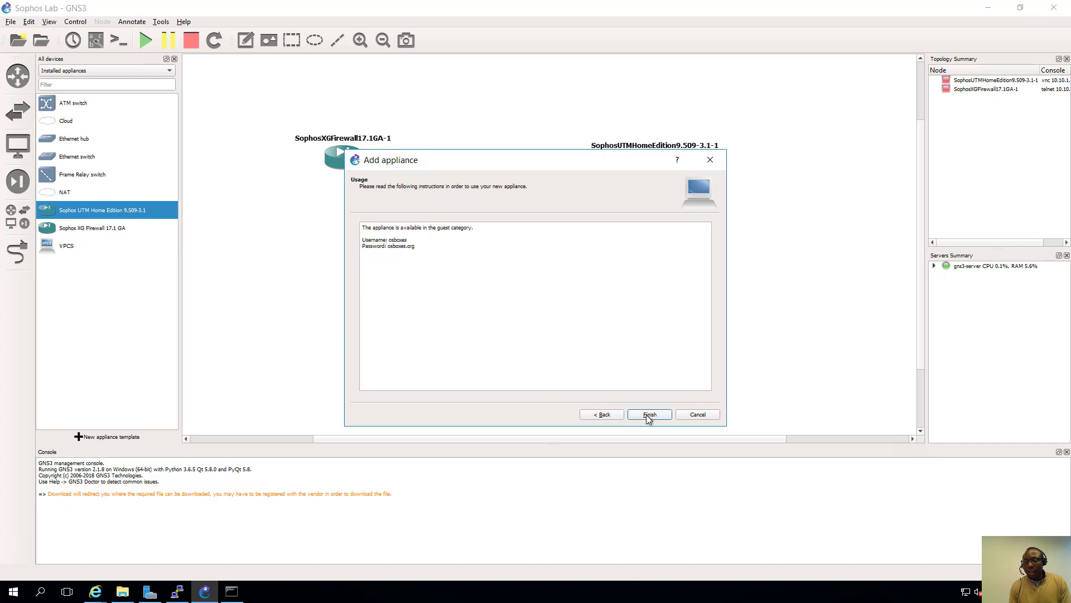
drag(363, 239, 428, 250)
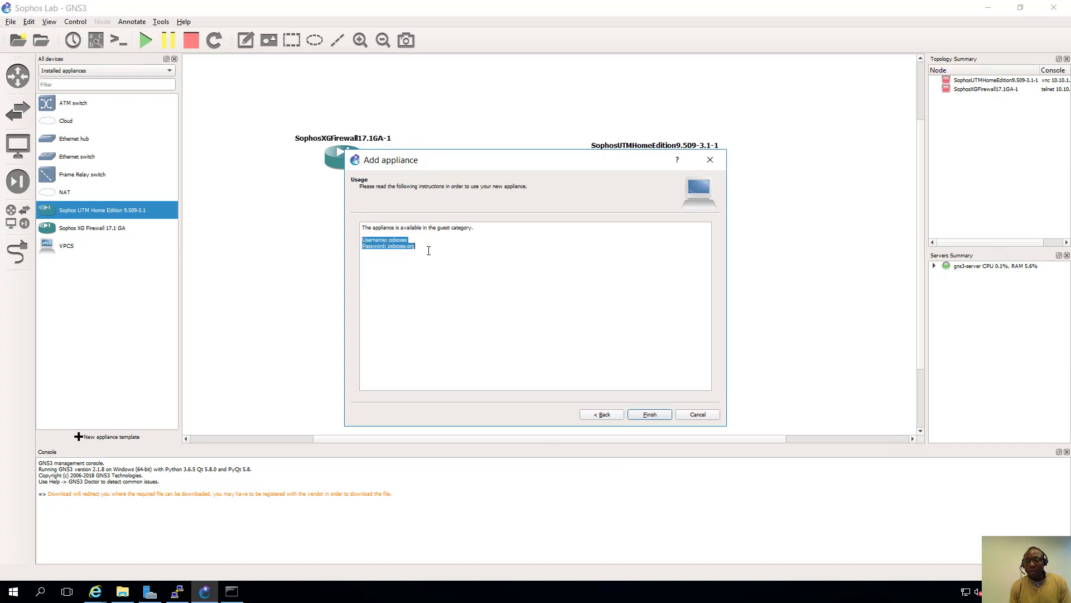
click(424, 252)
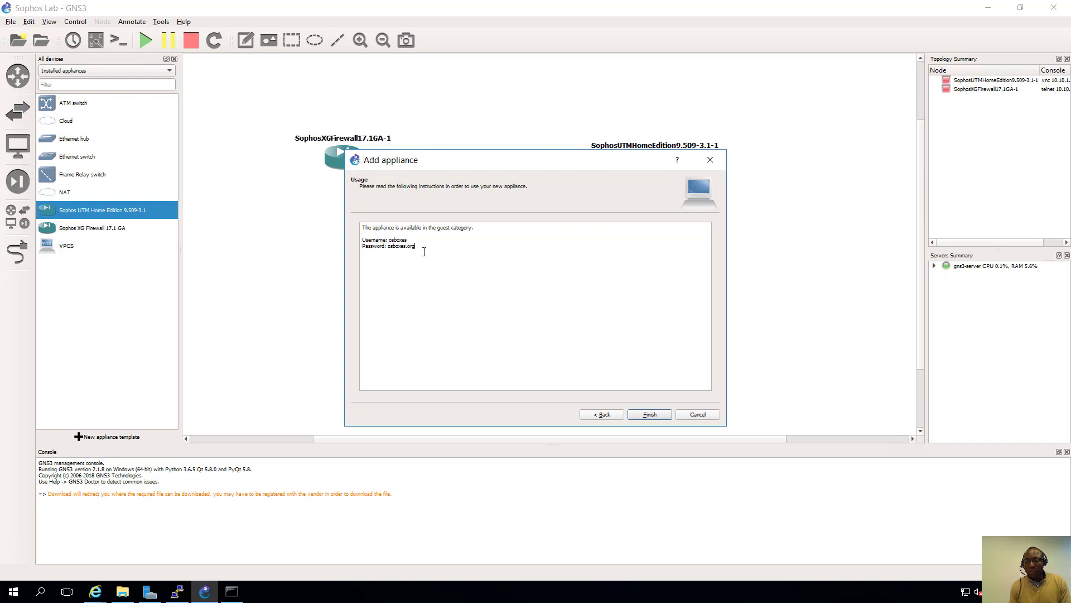
shift+click(388, 248)
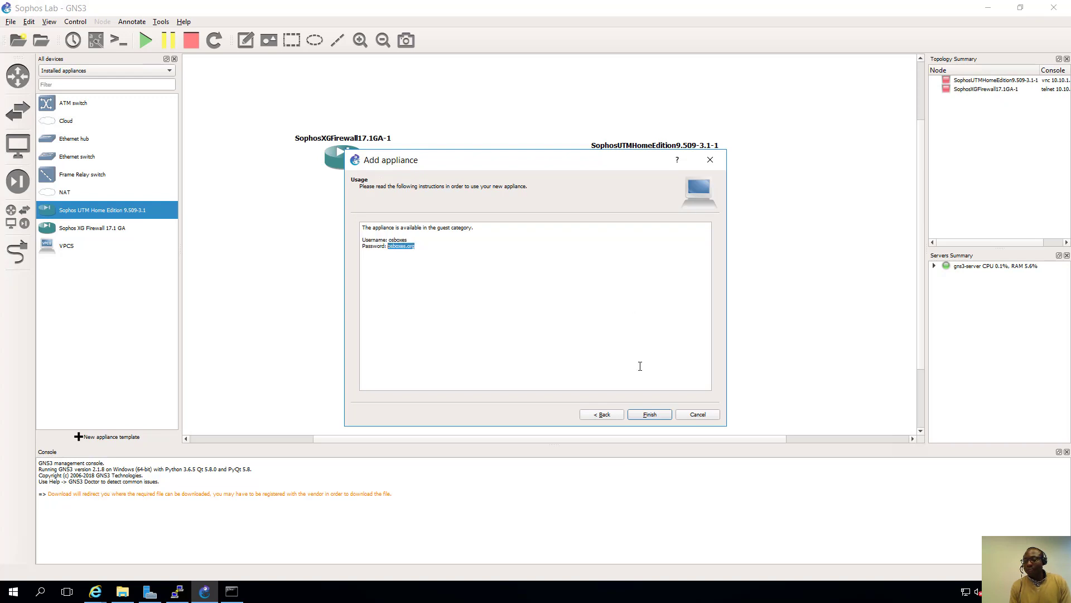
click(646, 413)
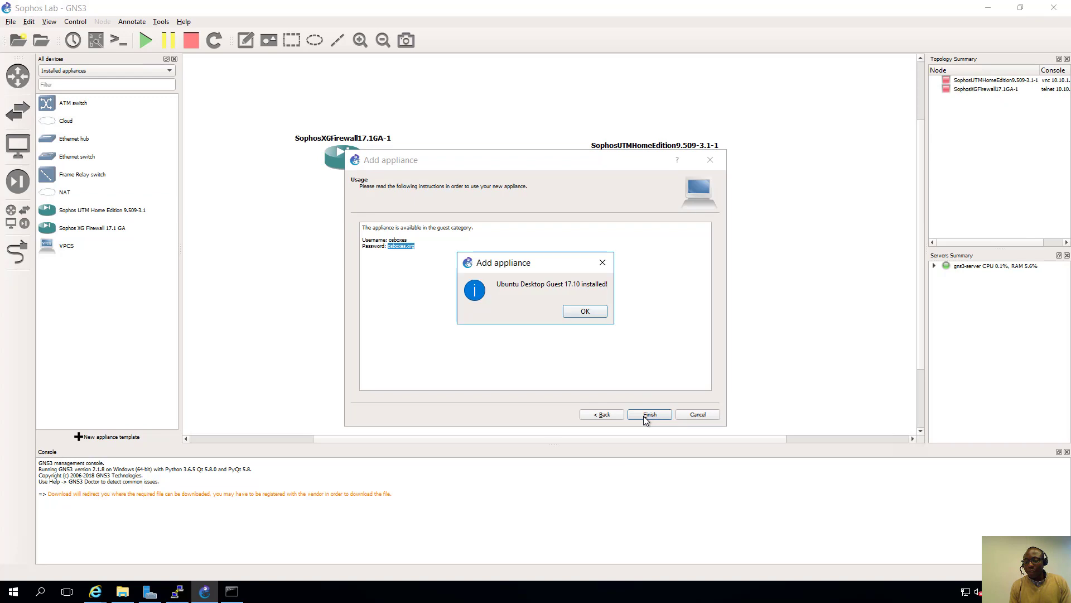
click(583, 310)
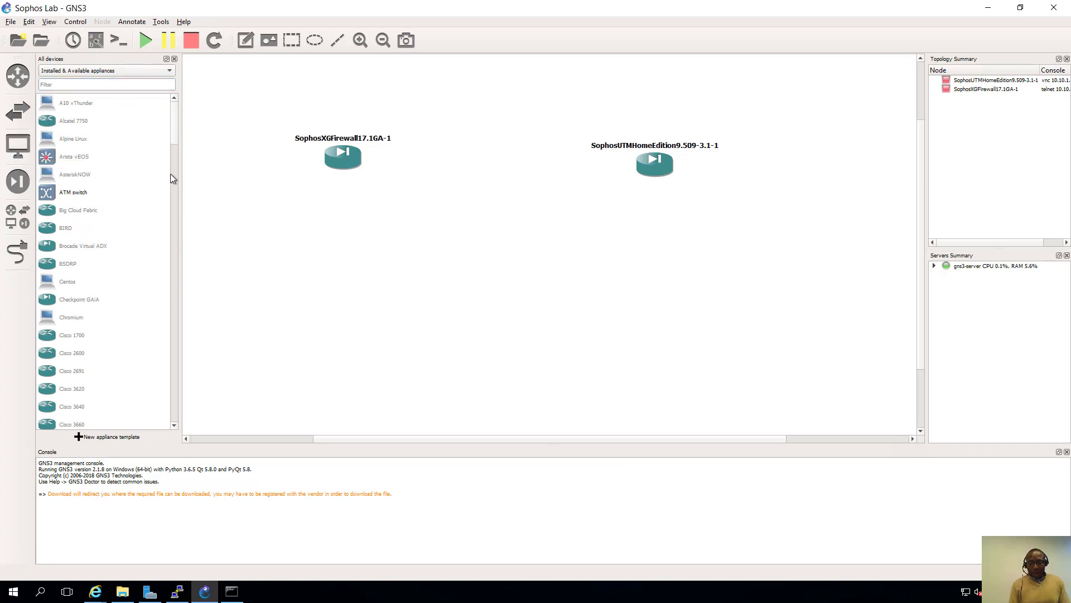
- Place a second Ubuntu Desktop Guest 17.10 node, UbuntuDesktopGuest17.10-2, below the UTM node
scroll(172, 178, down, 20)
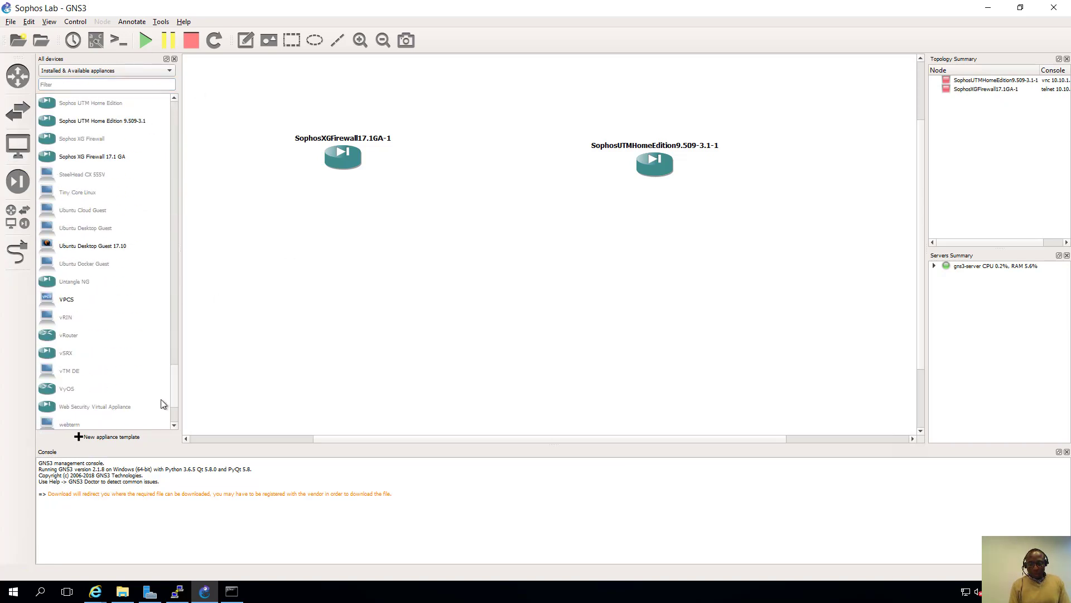
drag(94, 246, 353, 278)
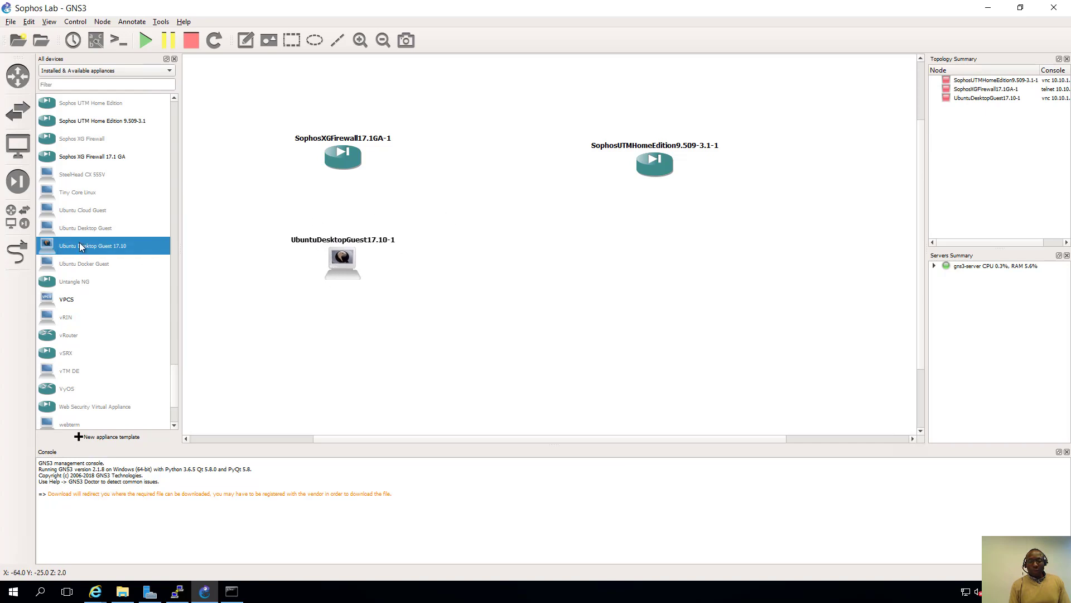
drag(76, 249, 658, 247)
drag(664, 255, 665, 260)
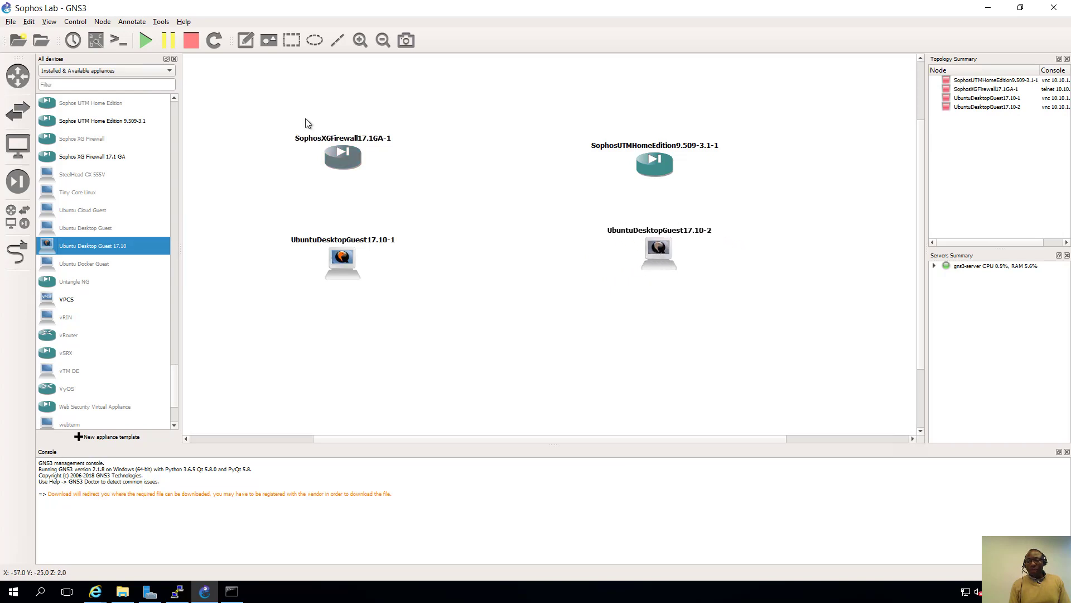
- Change the XG firewall node's hostname to Sophos-XG-FW-01
right_click(343, 149)
click(361, 171)
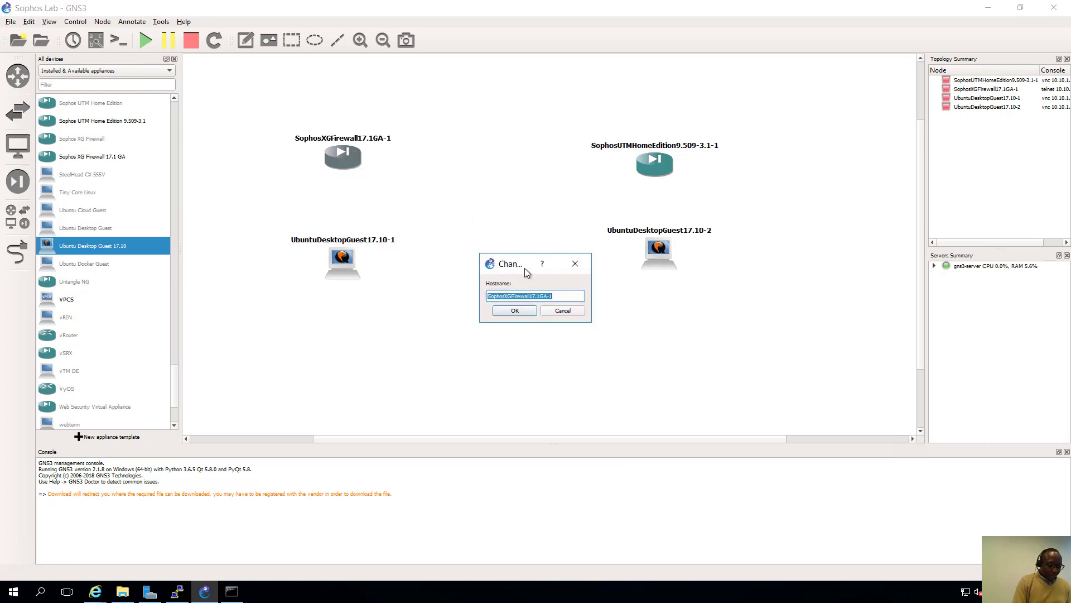
text(Sophos-XG-FW-01)
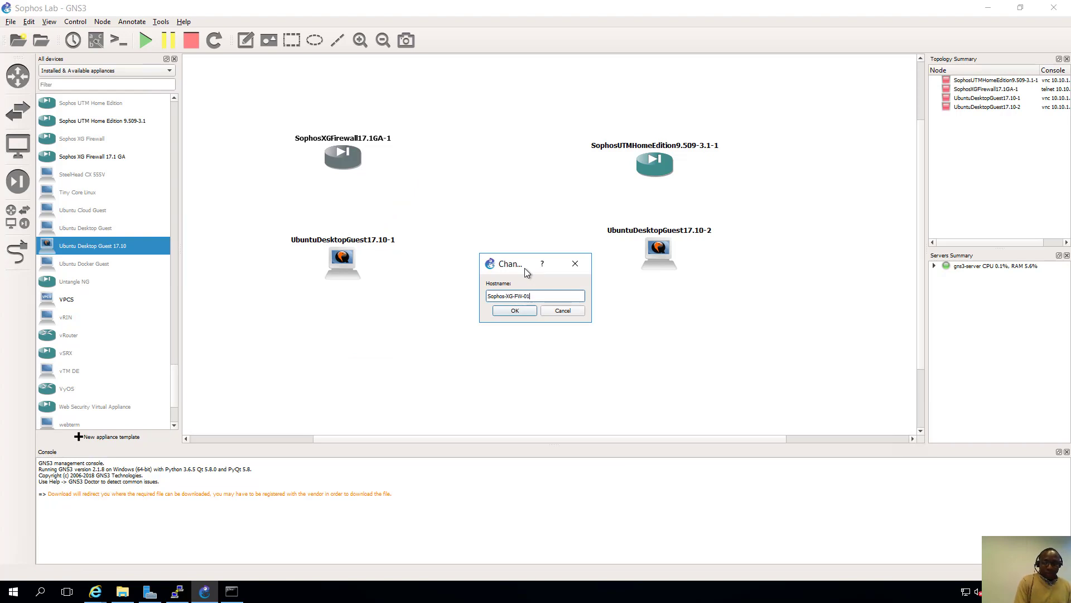
click(515, 311)
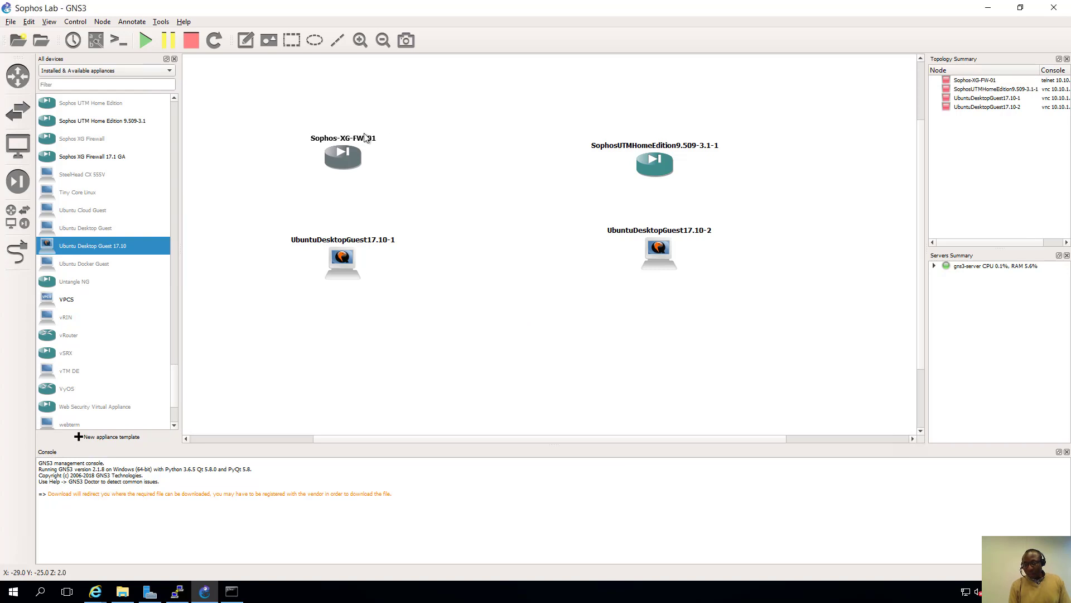
- Change the UTM node's hostname to Sophos-UTM-01
click(672, 148)
right_click(667, 161)
click(701, 183)
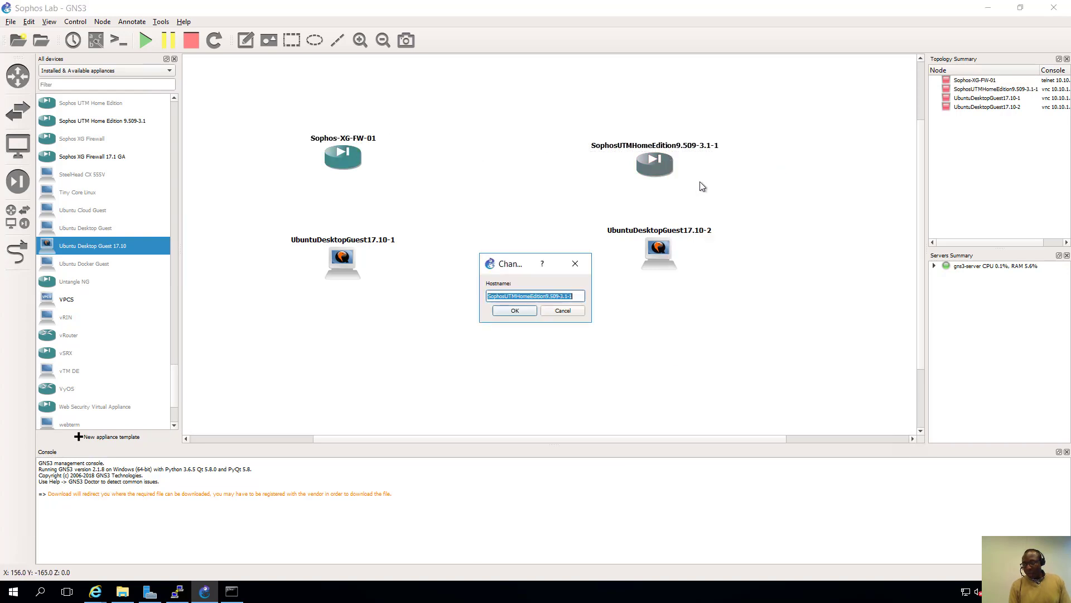
text(Sop)
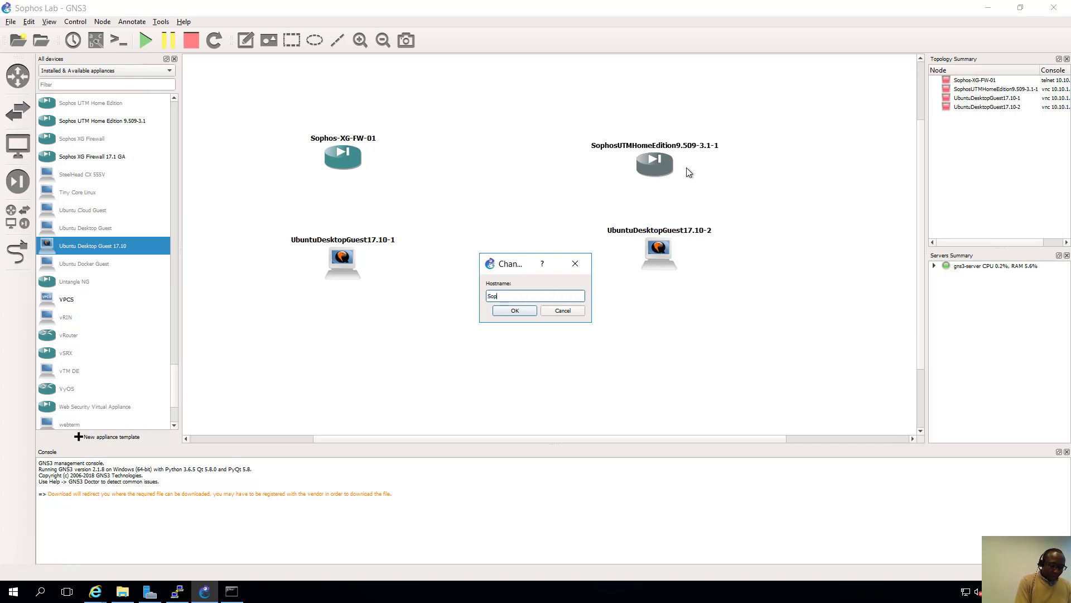
text(hos-UTM-01)
click(521, 313)
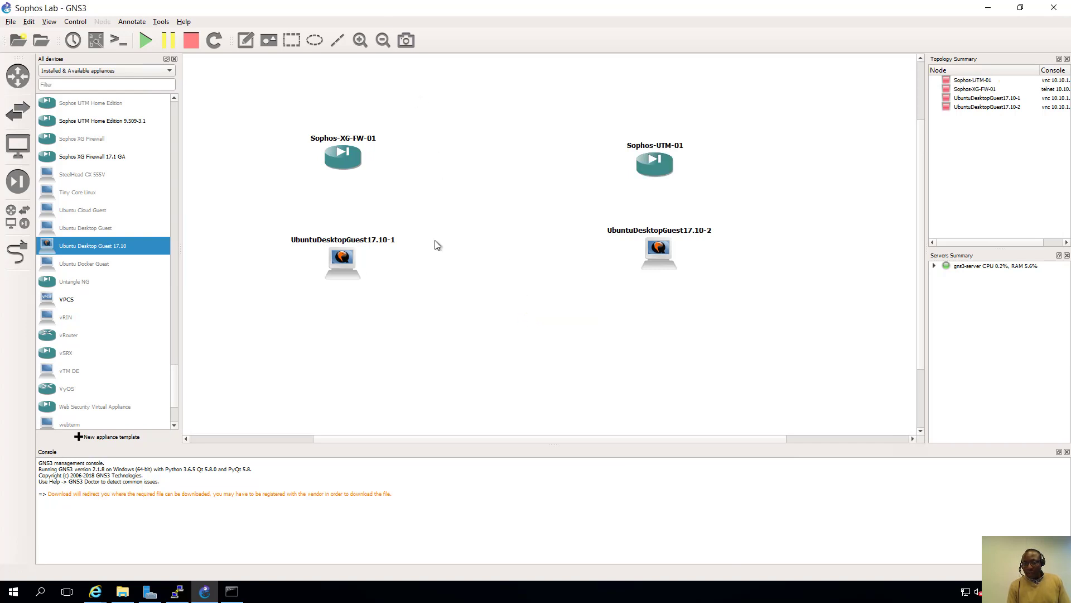
right_click(339, 268)
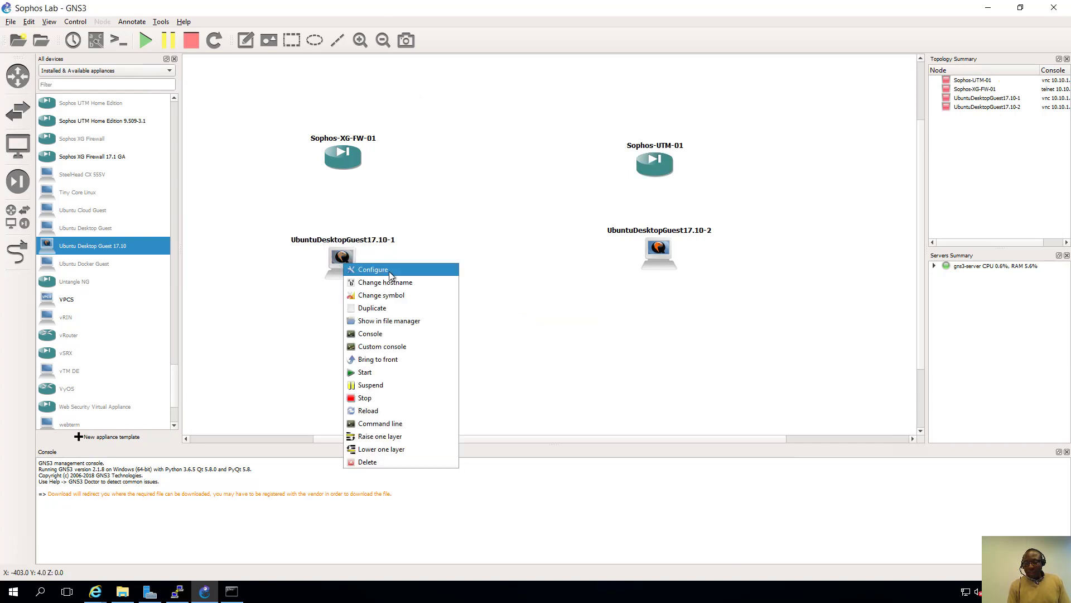
- Move the UbuntuDesktopGuest17.10-1 and -2 name labels from above to below their icons
click(576, 306)
drag(387, 242, 390, 286)
click(548, 262)
click(672, 237)
drag(673, 237, 677, 288)
click(711, 216)
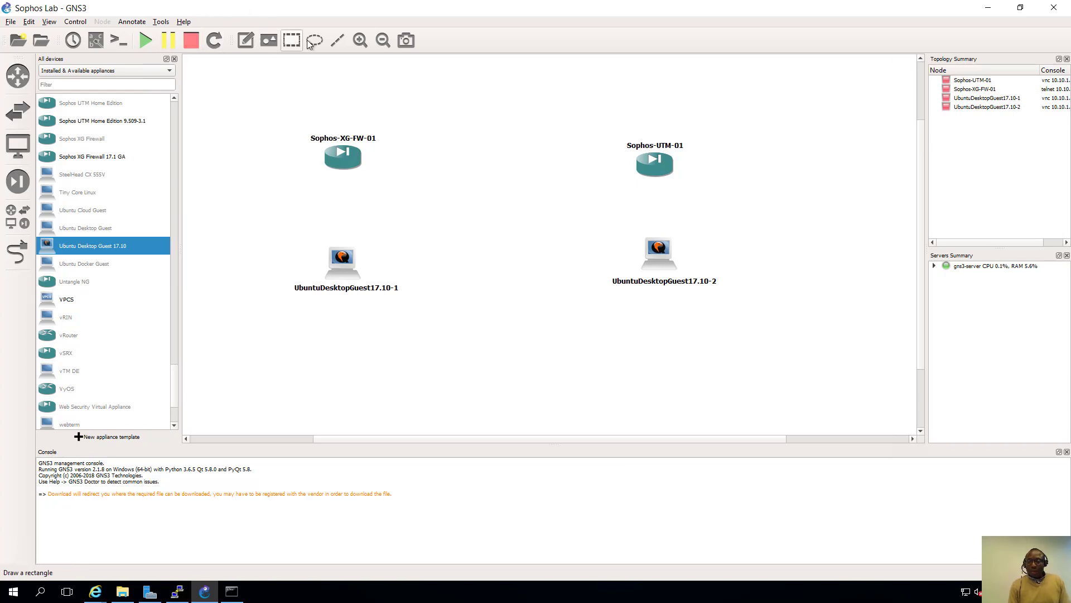
- Add notes 172.16.16.0/24 and 172.16.16.16/24 near Sophos-XG-FW-01 and position them
click(245, 40)
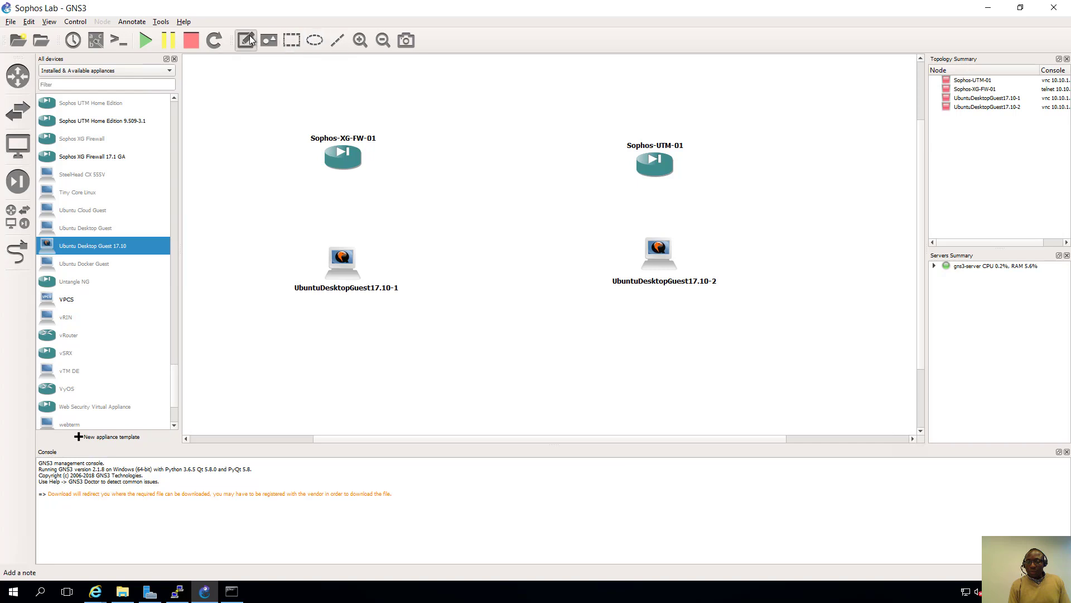
click(350, 178)
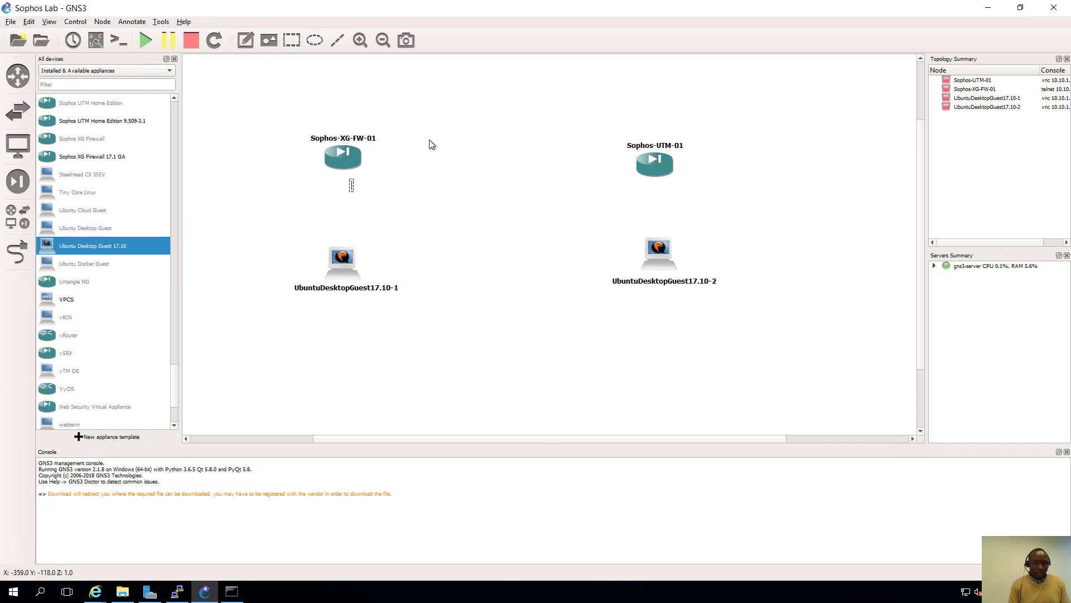
text(172.)
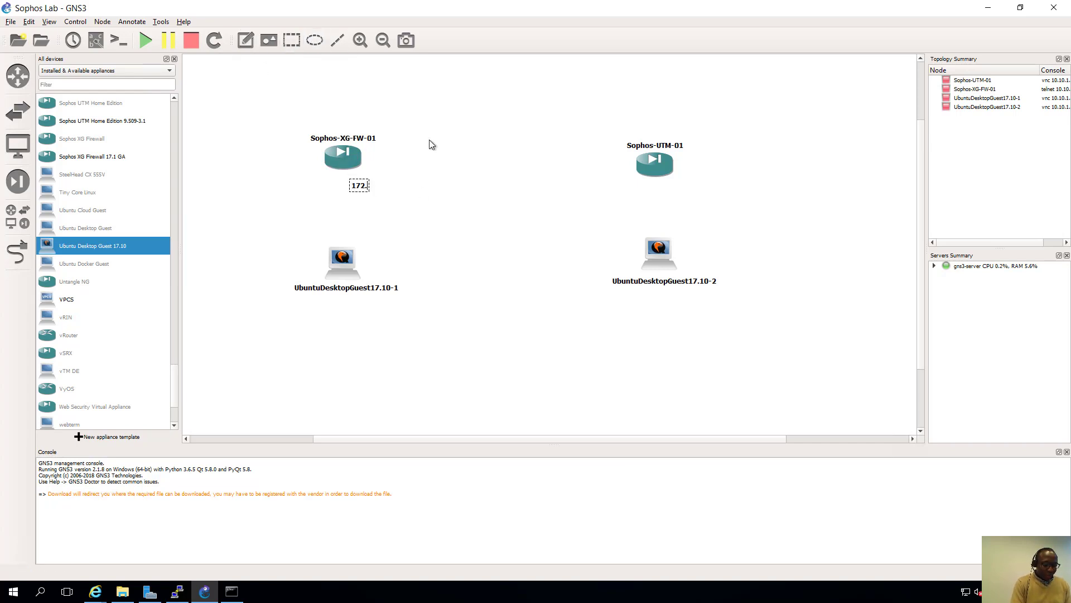
text(16.16)
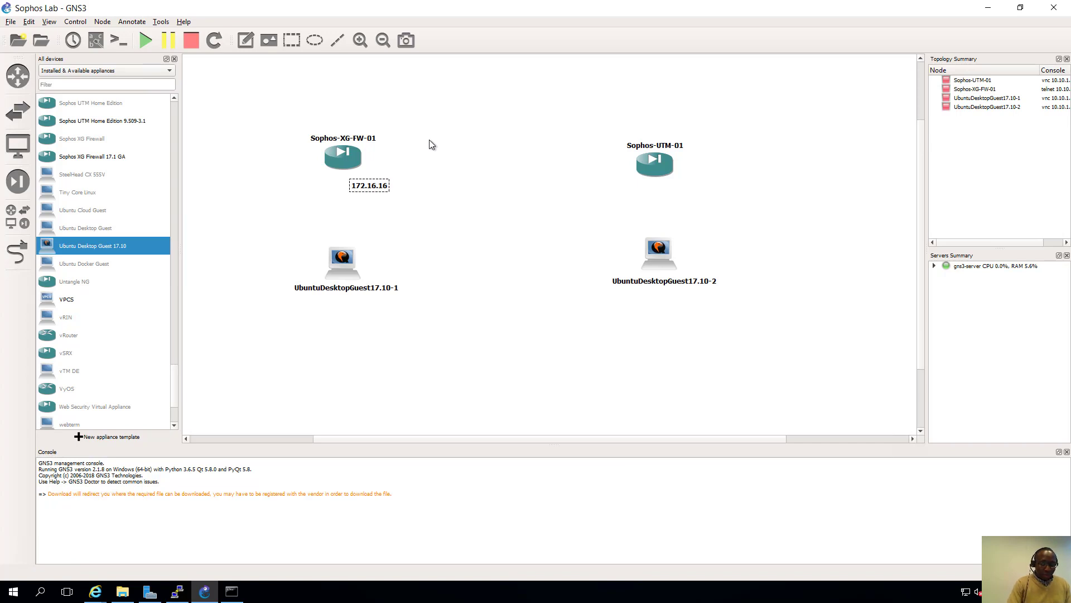
text(.0/24)
click(406, 215)
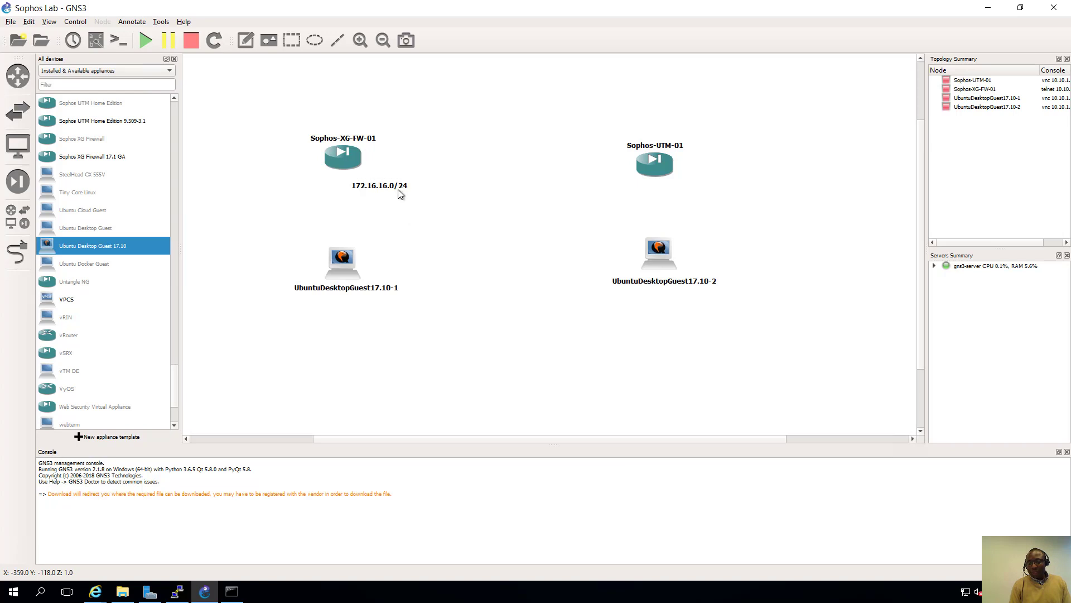
drag(397, 189, 283, 220)
click(306, 201)
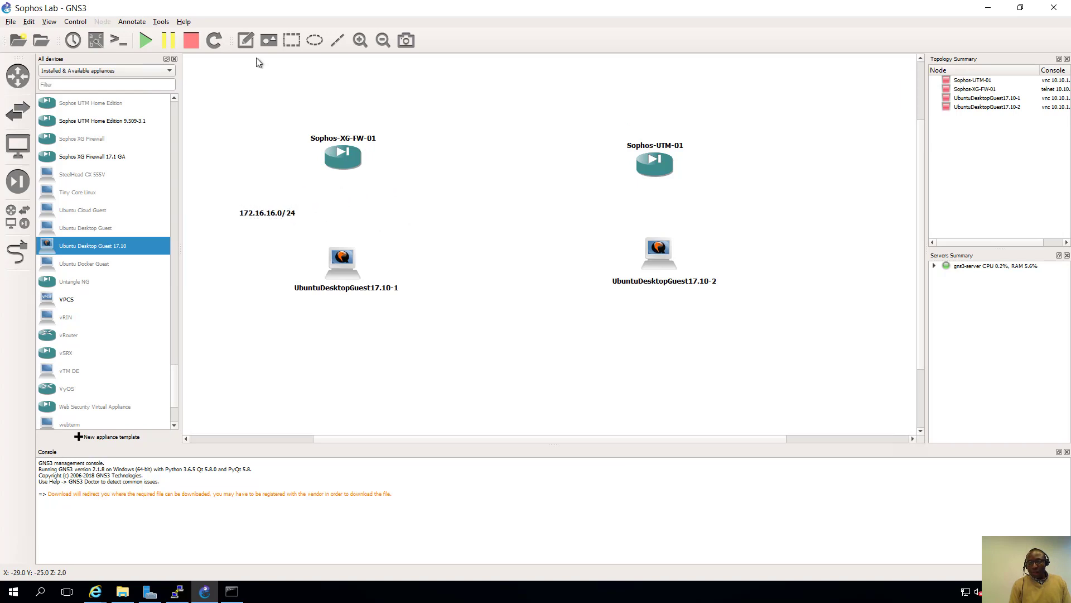
click(246, 40)
click(352, 177)
text(172.16.16.16)
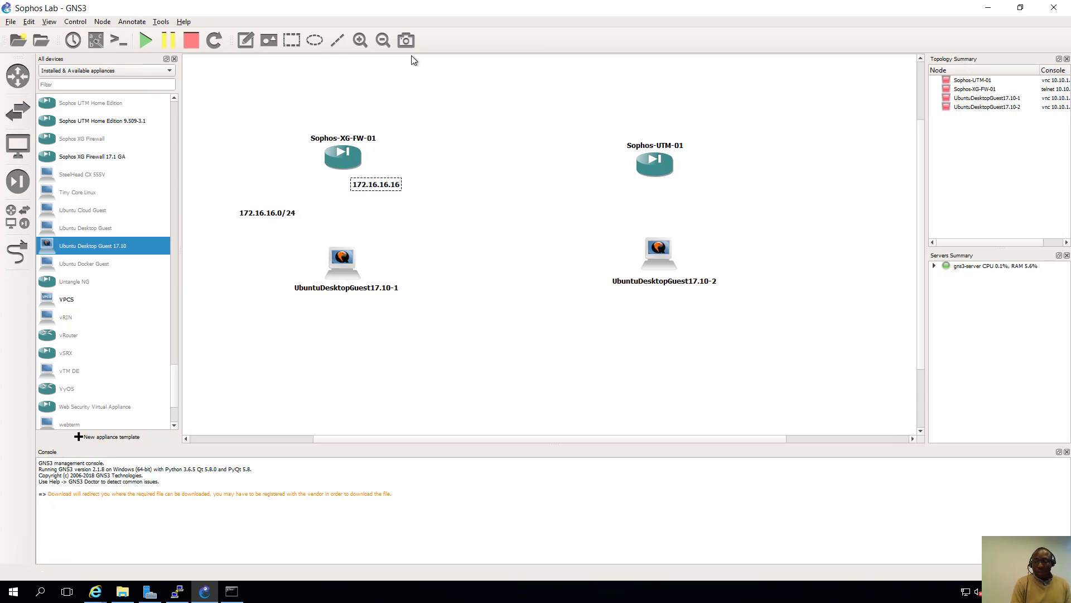
text(/24)
click(409, 198)
drag(406, 184, 413, 178)
click(435, 174)
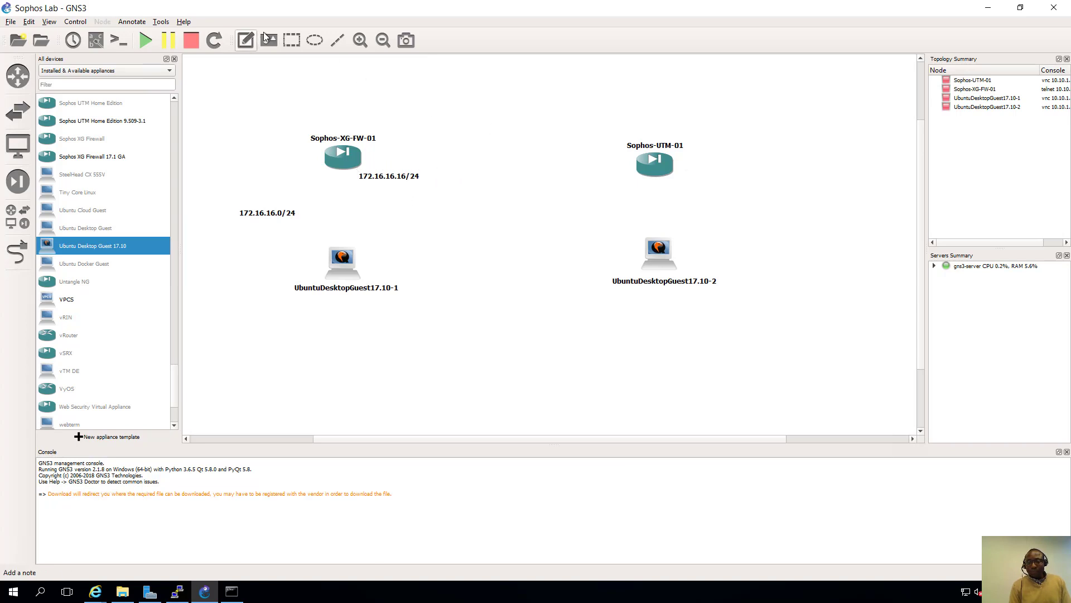
- Add notes 192.168.2.100 and 192.168.2.0/24 near Sophos-UTM-01 and position them
click(246, 41)
click(674, 184)
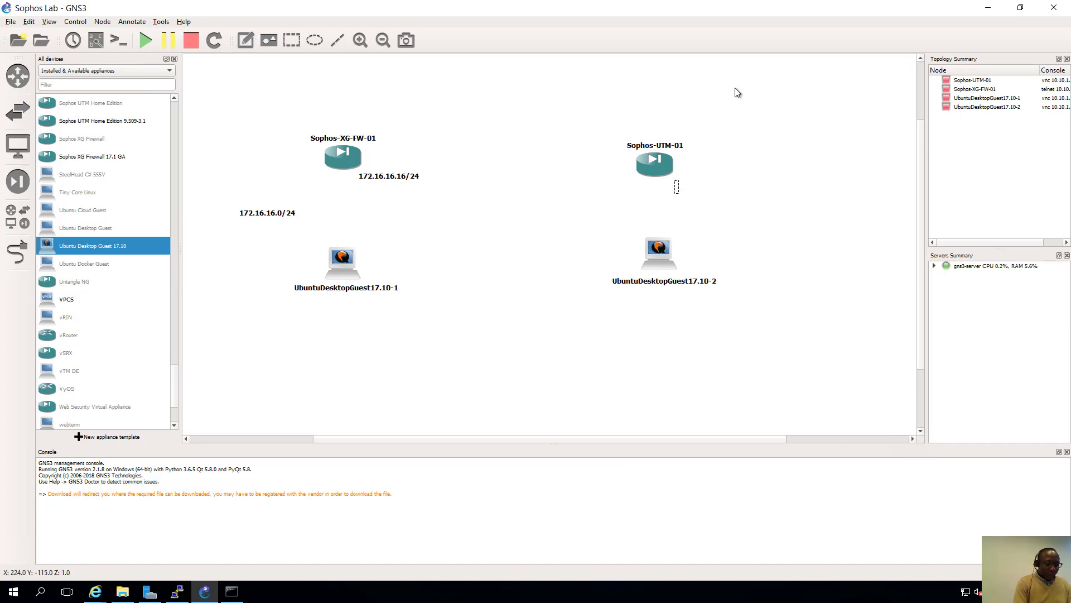
text(192.16)
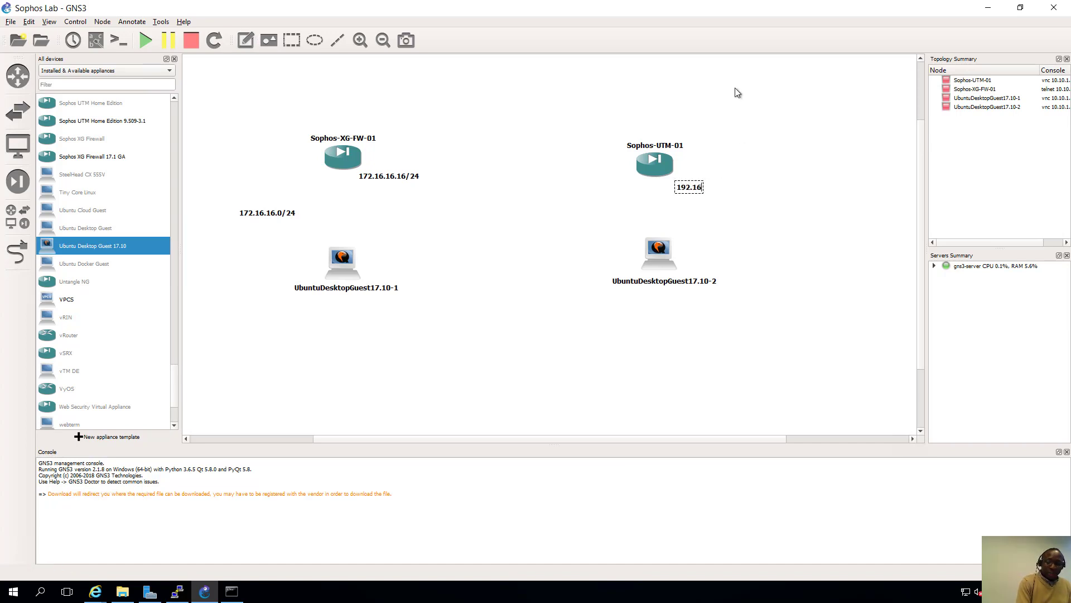
text(8.2.100)
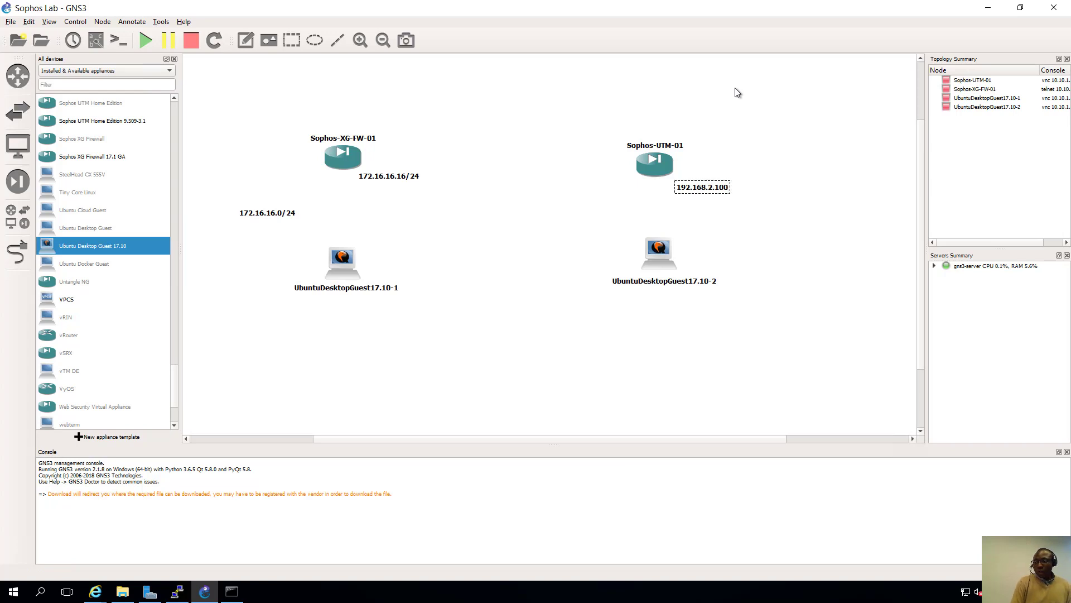
click(736, 197)
click(246, 39)
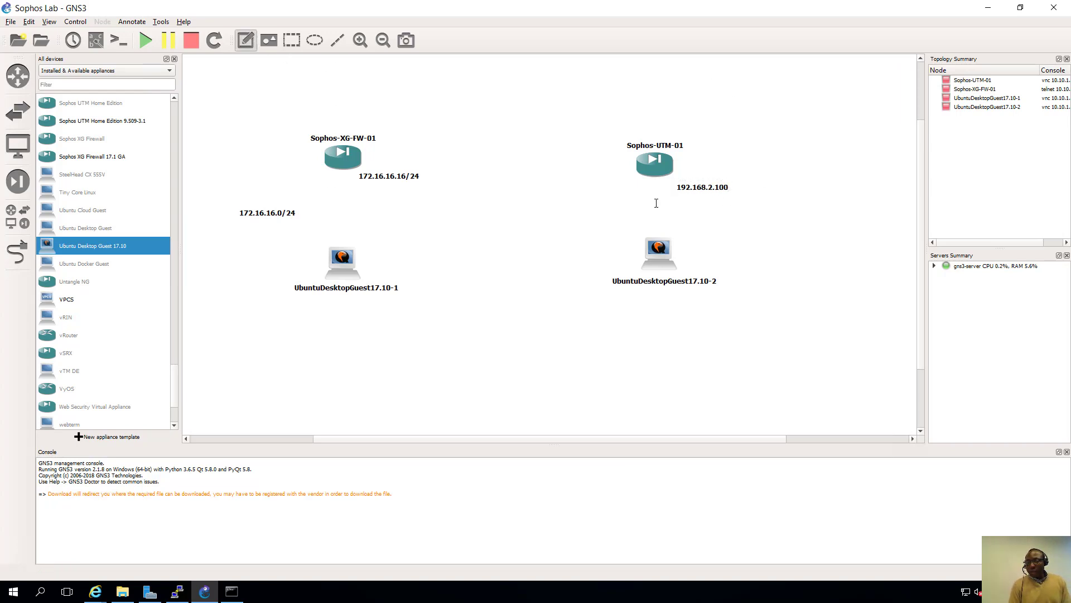
click(733, 217)
text(19)
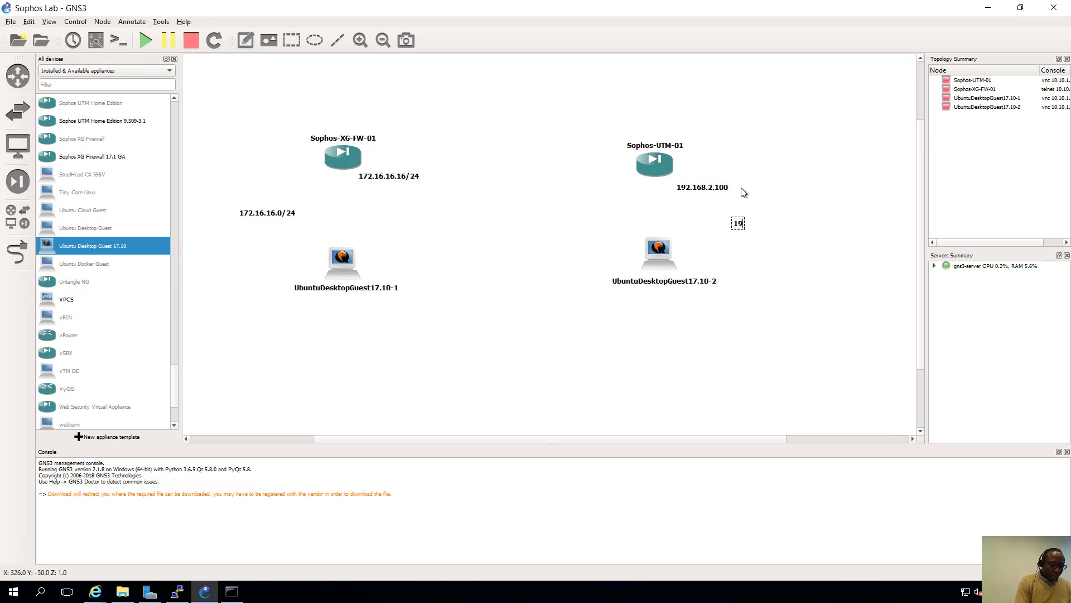
text(2.168.2.)
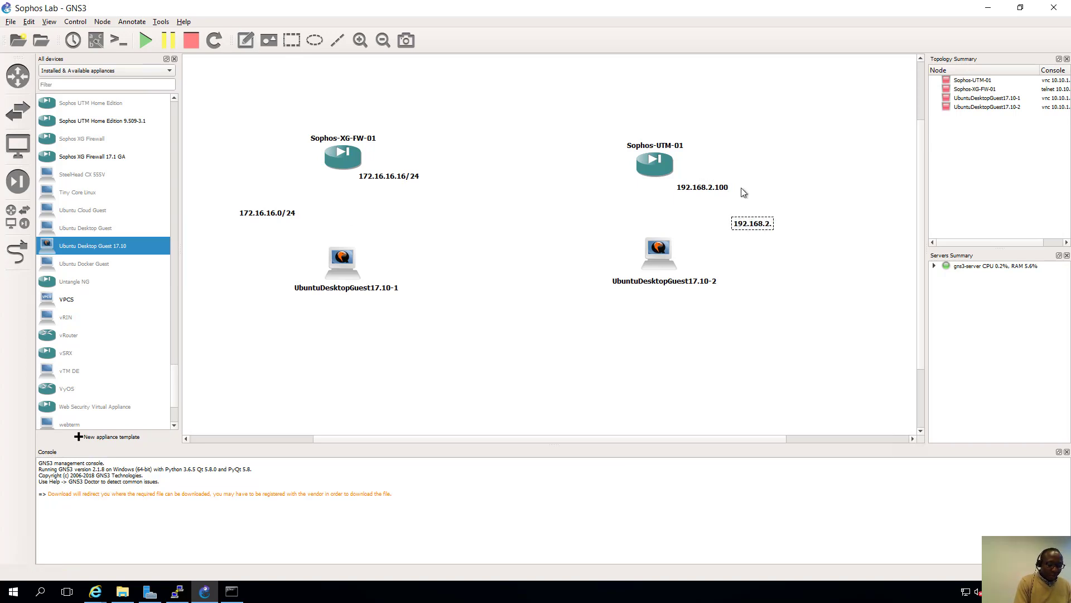
text(0/ 24)
click(707, 199)
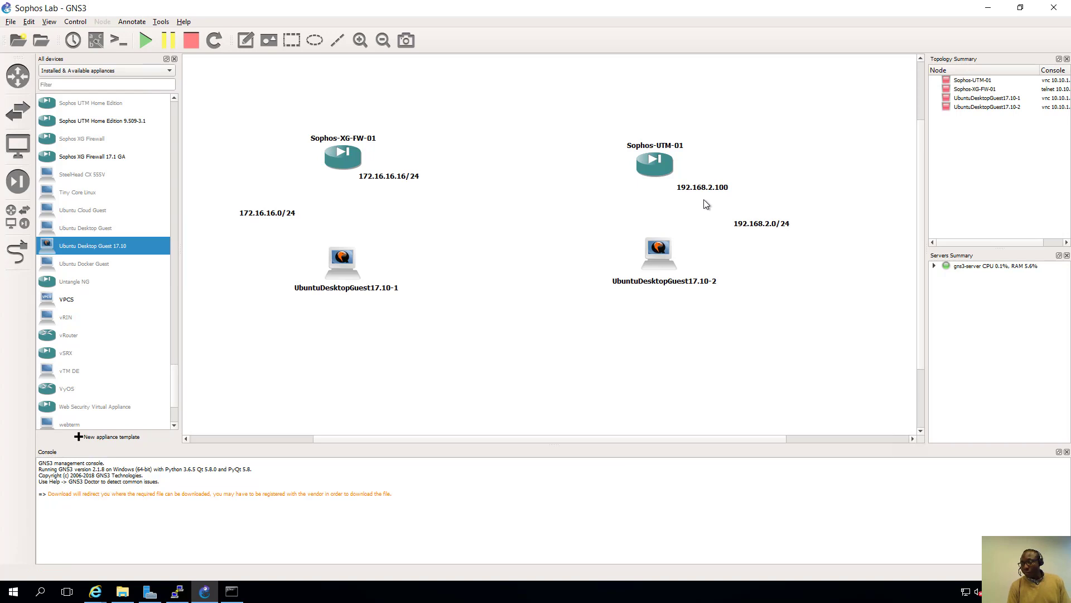
drag(702, 191, 706, 183)
click(709, 207)
drag(768, 232, 743, 217)
click(728, 246)
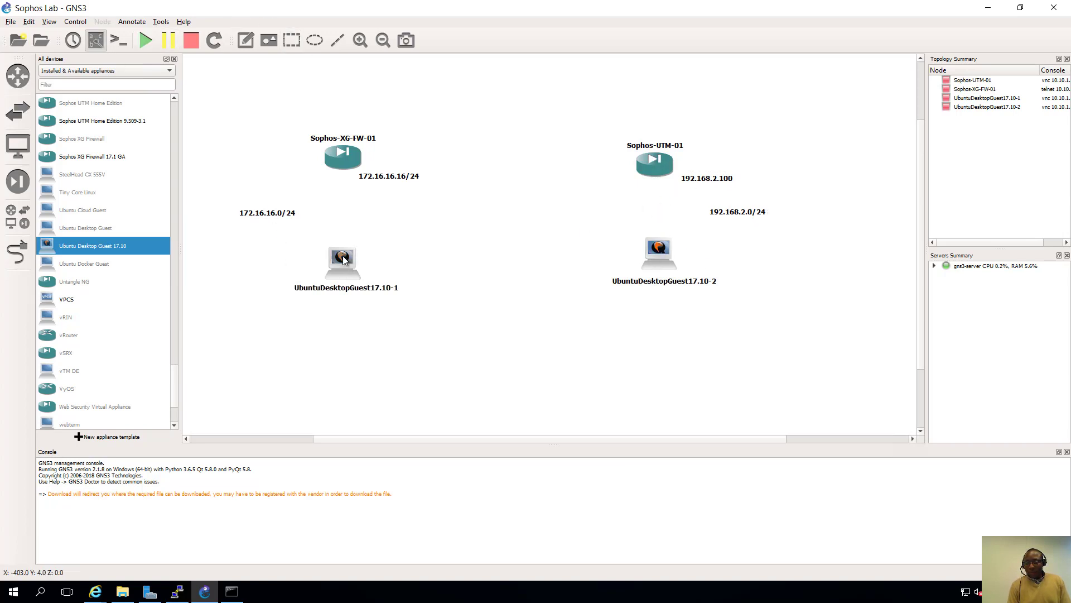
- Show interface names and link UbuntuDesktopGuest17.10-1's eth0 to Sophos-XG-FW-01's Ethernet0
click(96, 43)
click(18, 255)
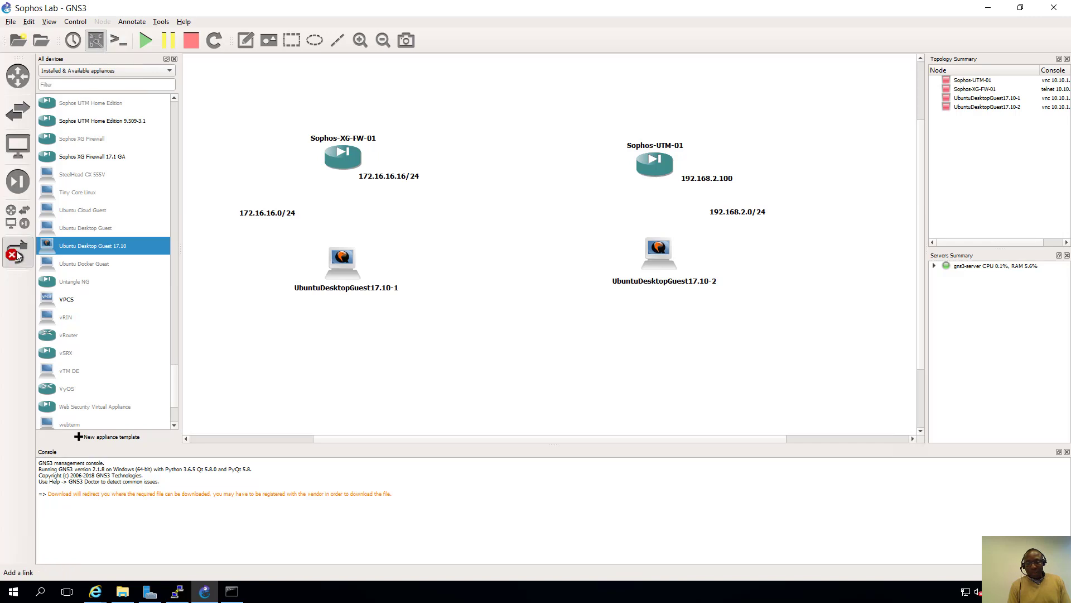
click(343, 258)
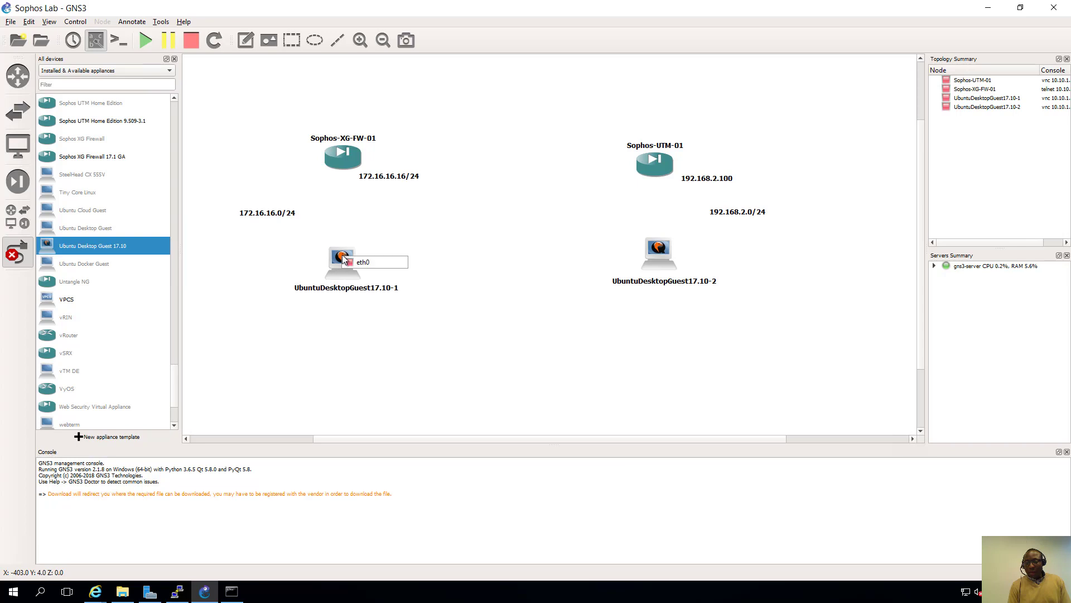
click(361, 263)
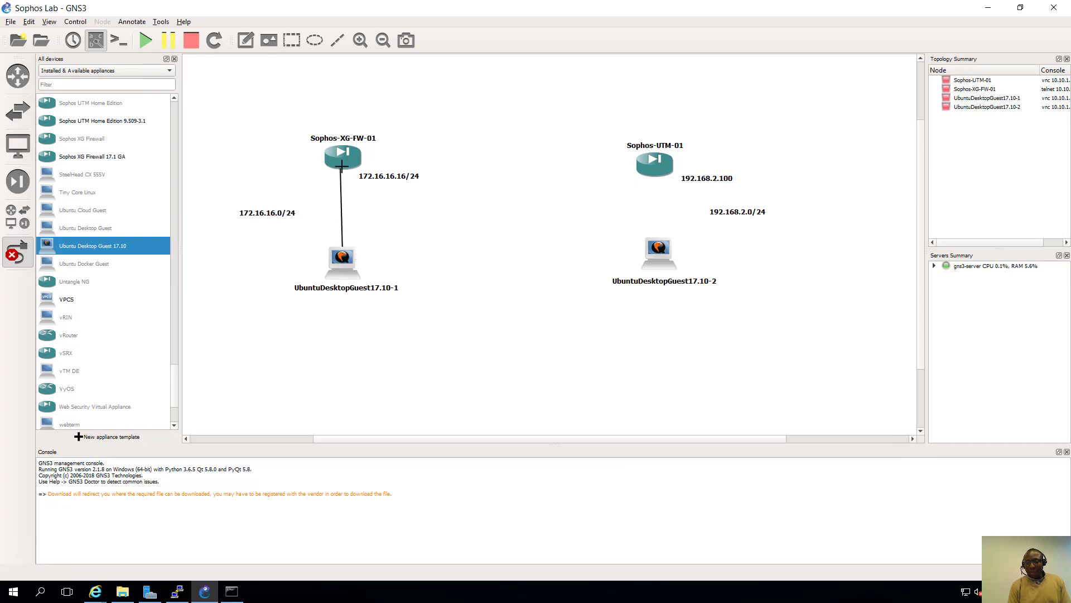
click(344, 165)
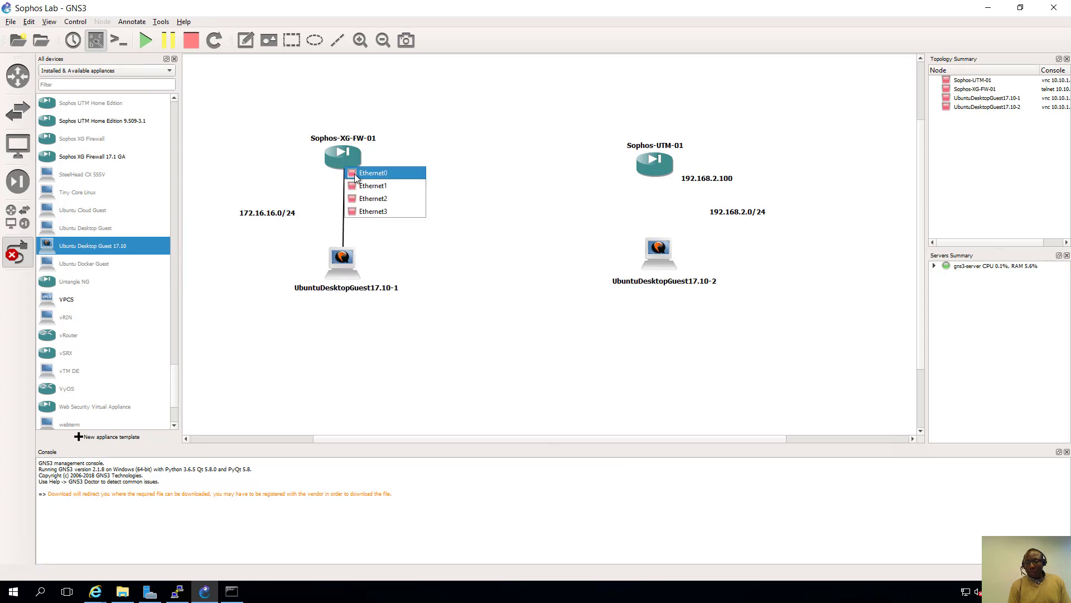
click(368, 173)
- Link UbuntuDesktopGuest17.10-2's eth0 to Sophos-UTM-01's eth0
click(664, 253)
click(673, 256)
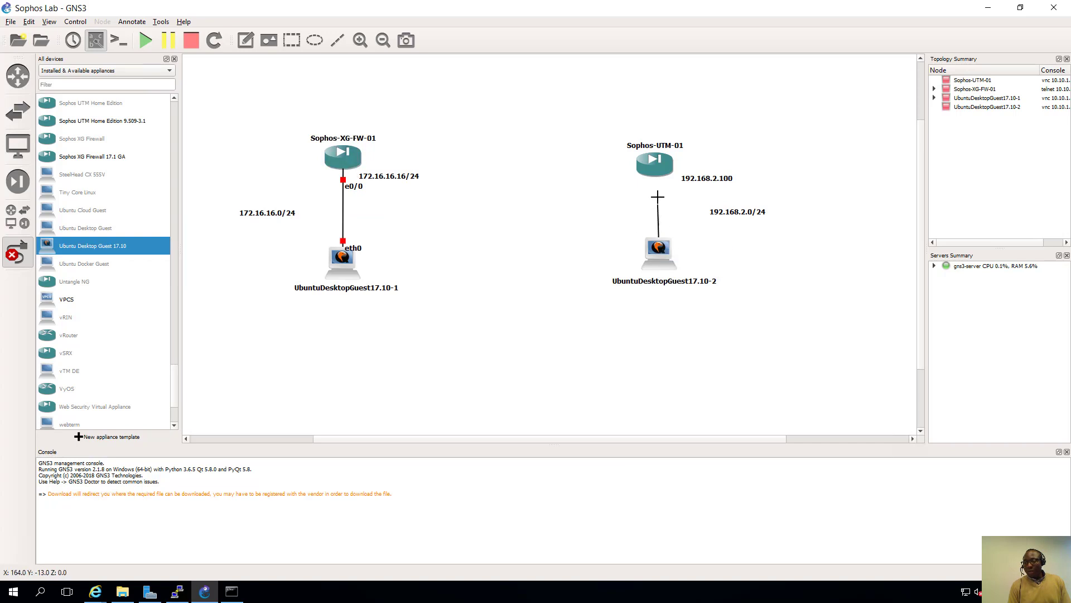
click(658, 168)
click(680, 176)
key(Escape)
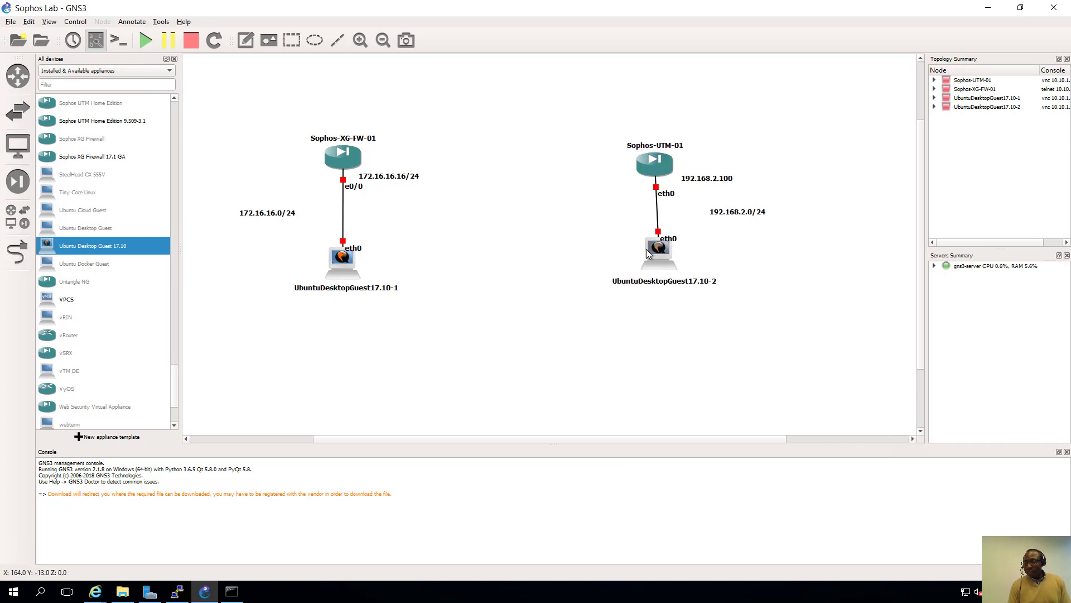
- Nudge the second Ubuntu desktop and the 172.16.16.16/24 and 192.168.2.100 labels, then select Sophos-XG-FW-01
drag(654, 250, 644, 256)
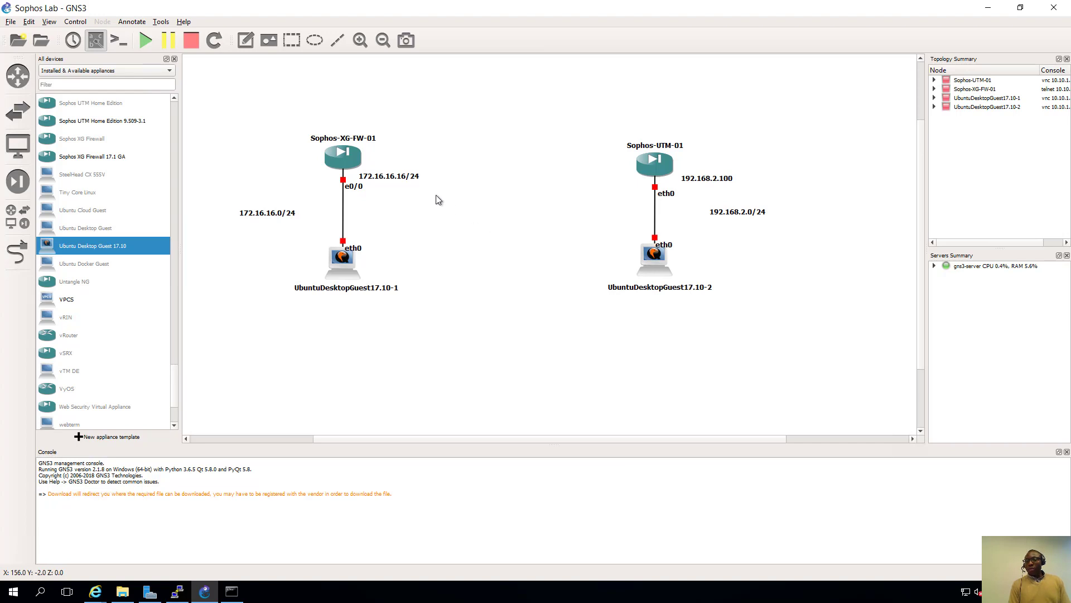
drag(412, 179, 404, 178)
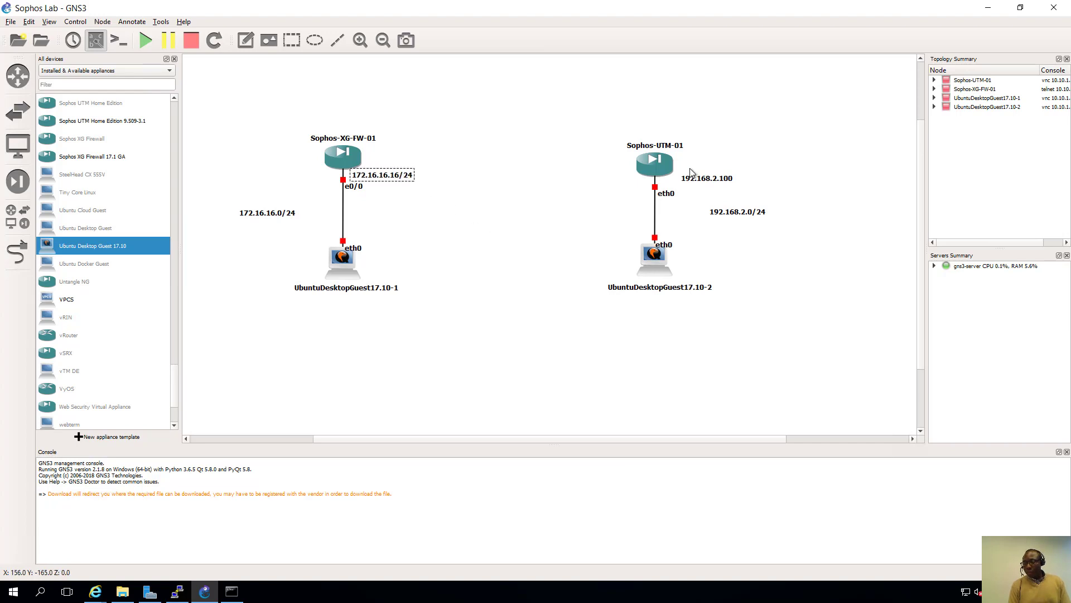
drag(694, 182, 681, 186)
click(740, 168)
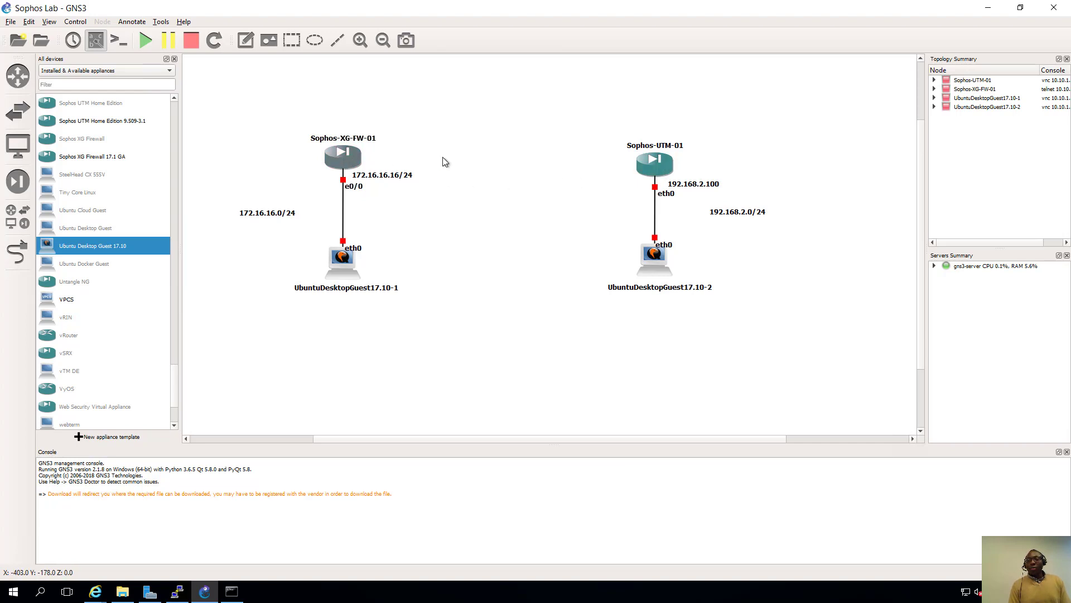
click(343, 160)
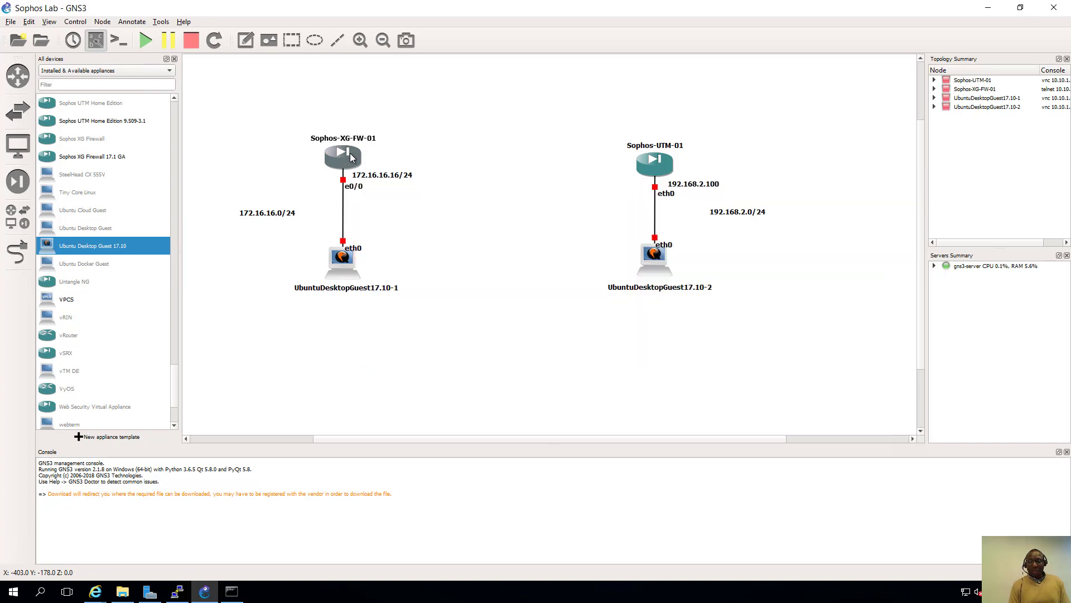
mouse_move(350, 158)
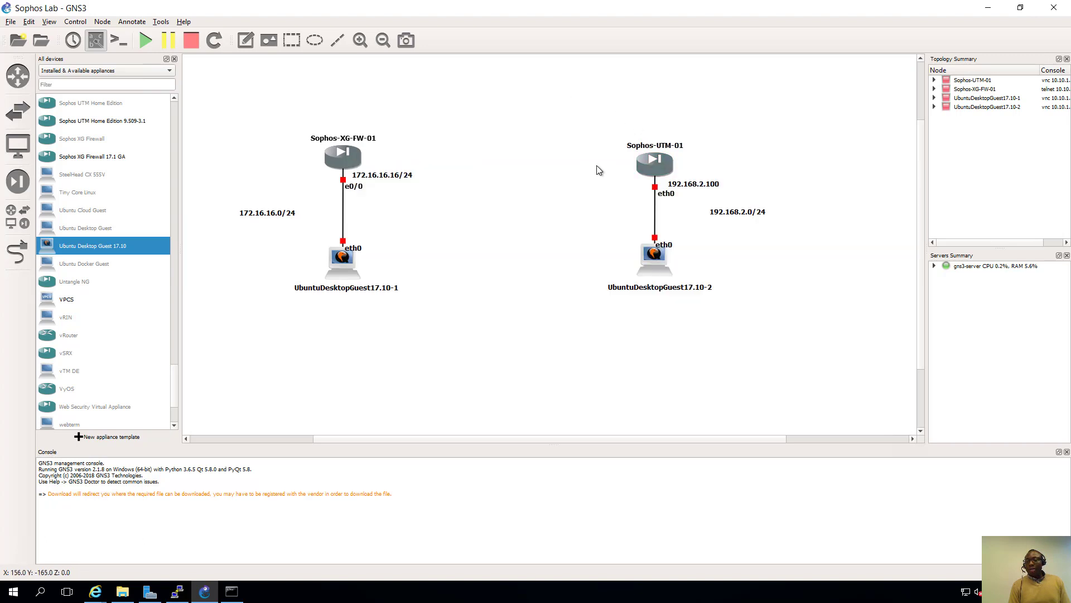
- Change the Sophos node symbol to the custom image Sophos\XG\sophos_xg.png from the gns3files share
right_click(655, 167)
click(692, 196)
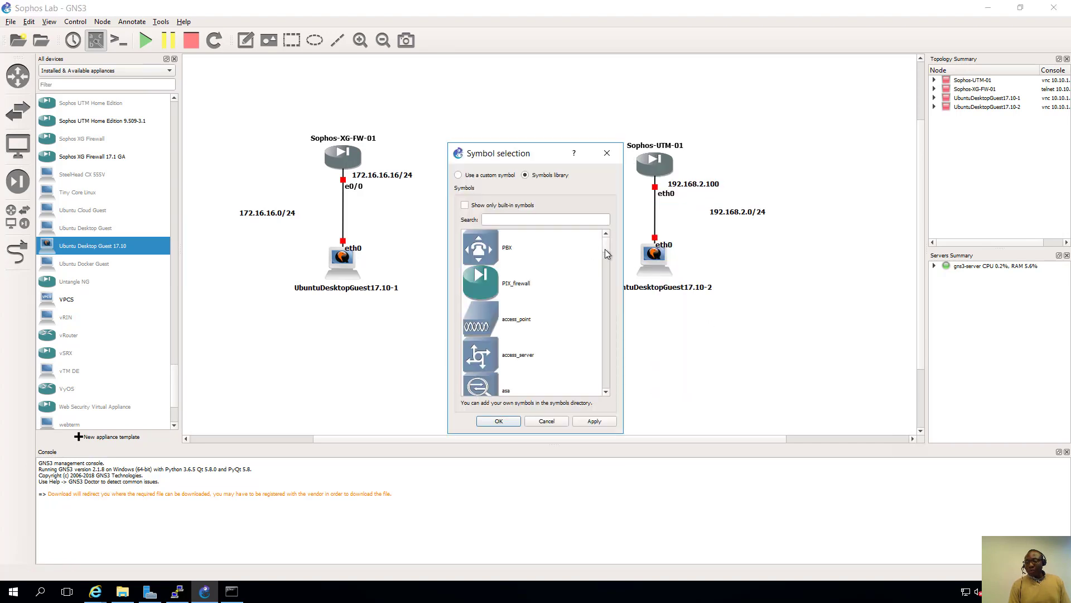
click(459, 175)
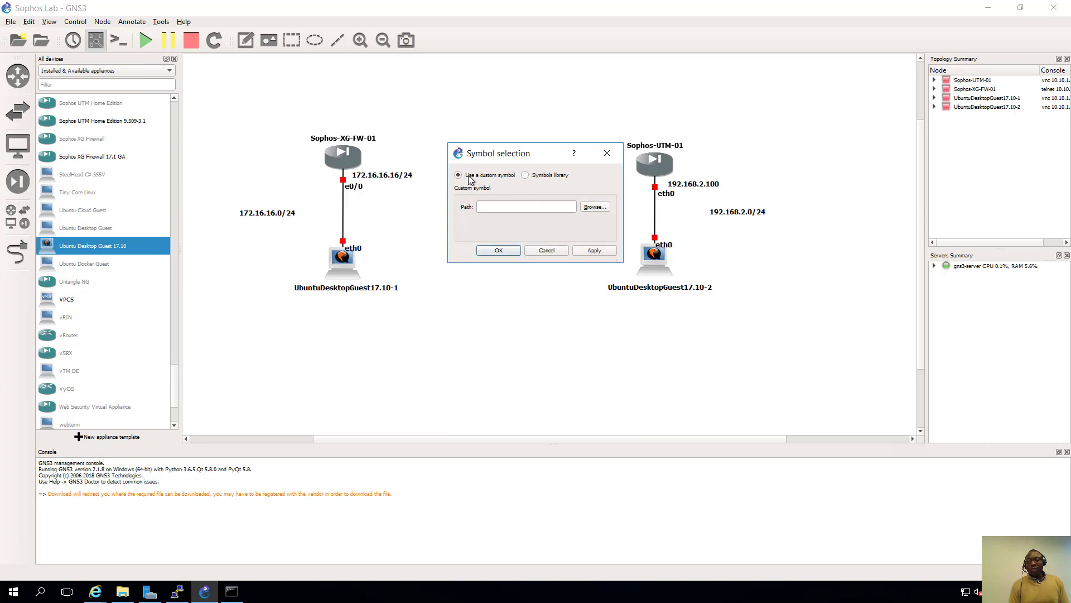
click(584, 209)
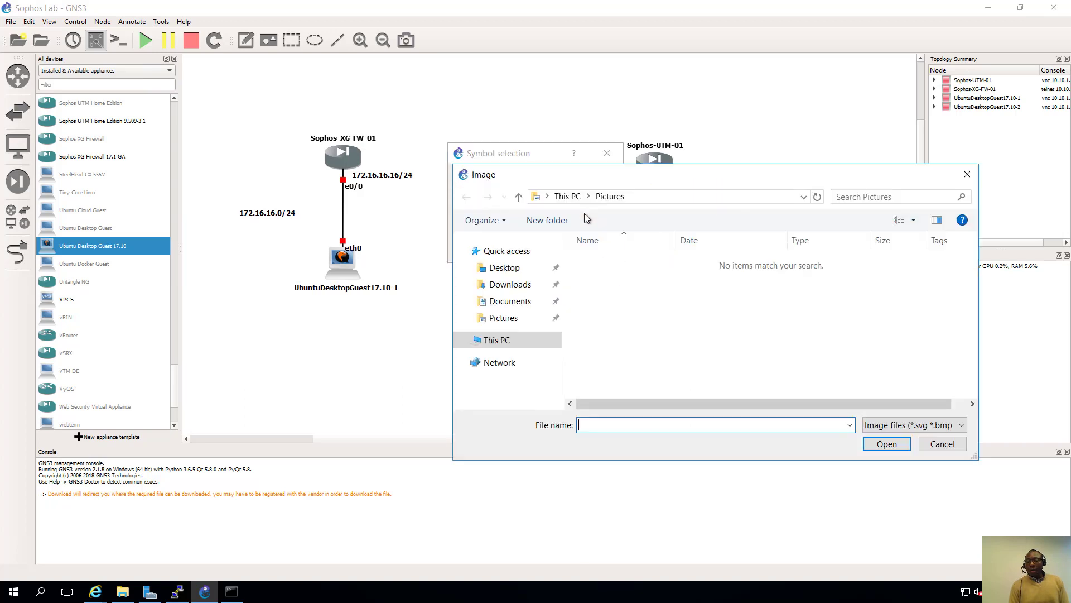
click(490, 342)
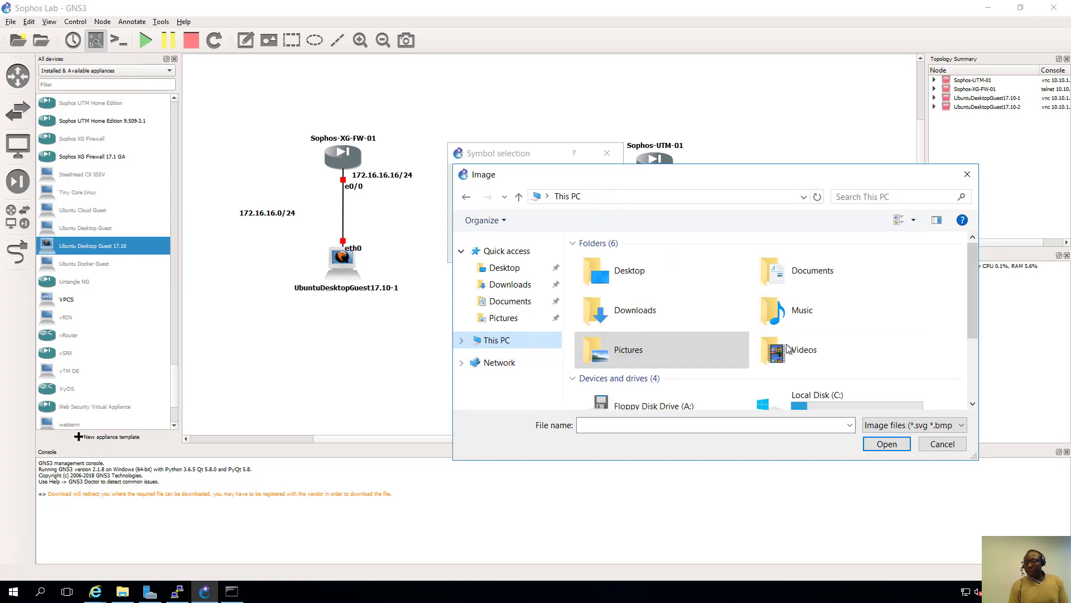
scroll(787, 341, down, 3)
double_click(674, 390)
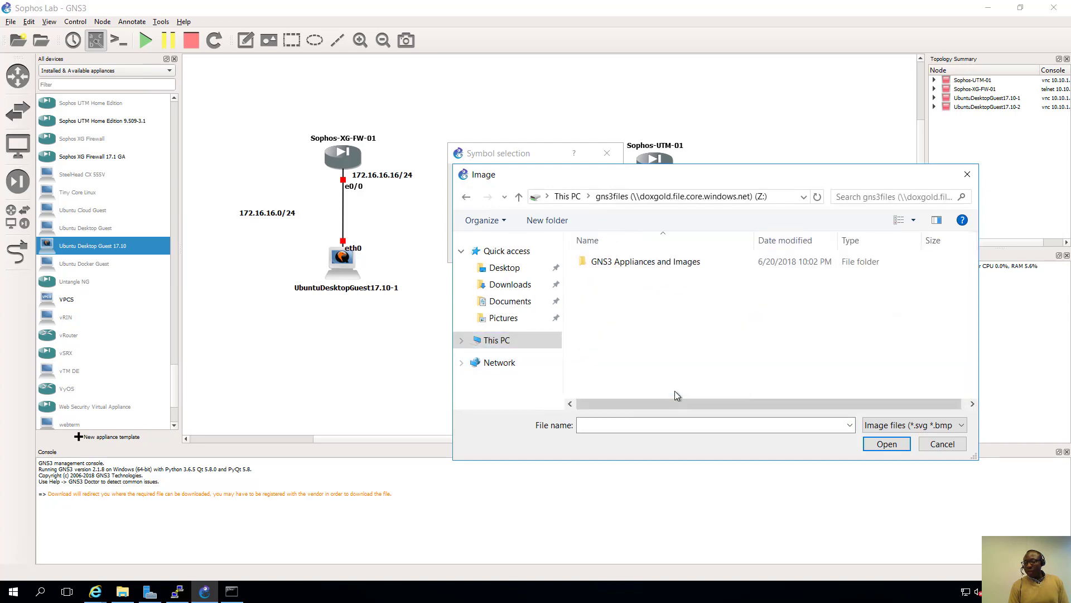
click(637, 265)
double_click(635, 263)
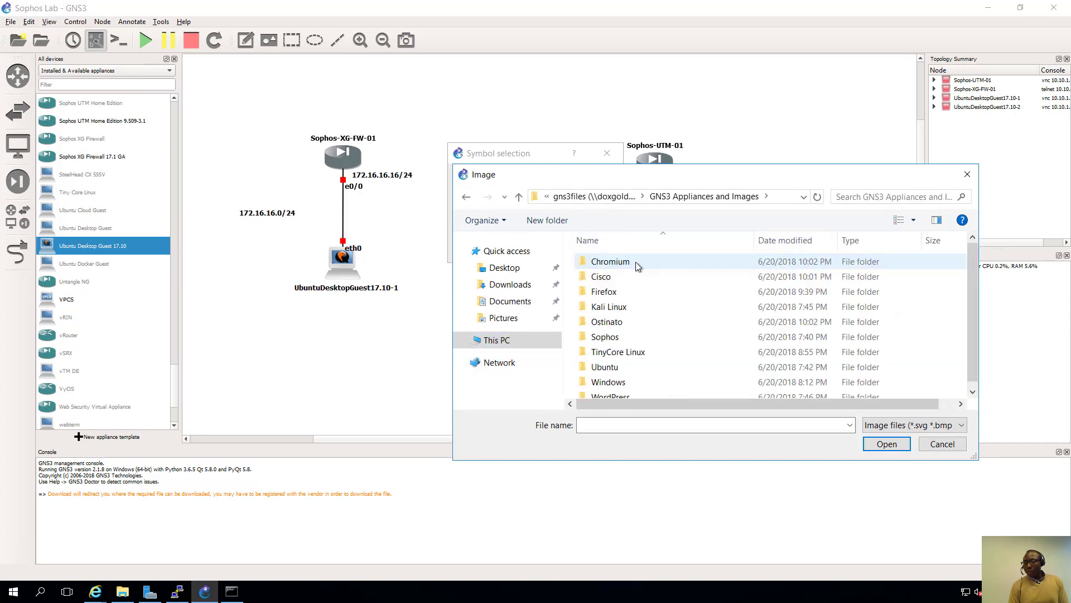
double_click(613, 341)
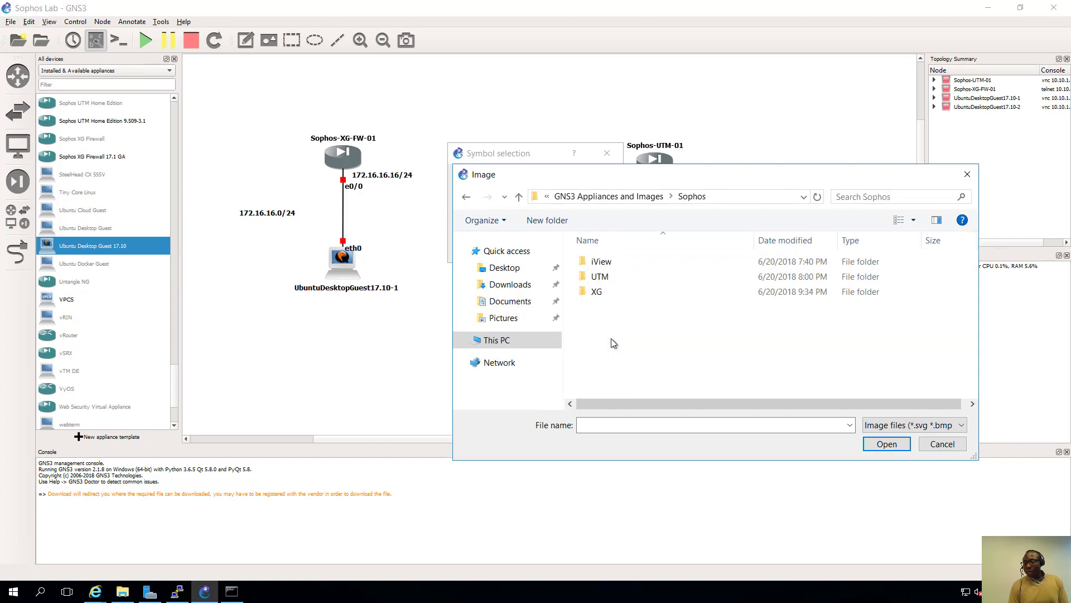
double_click(607, 292)
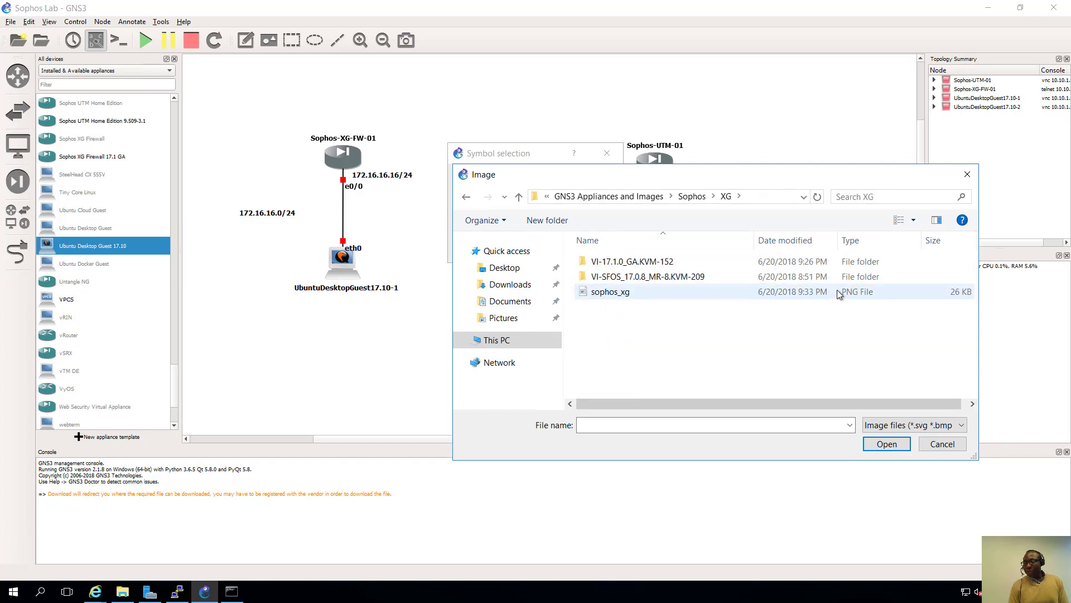
double_click(626, 292)
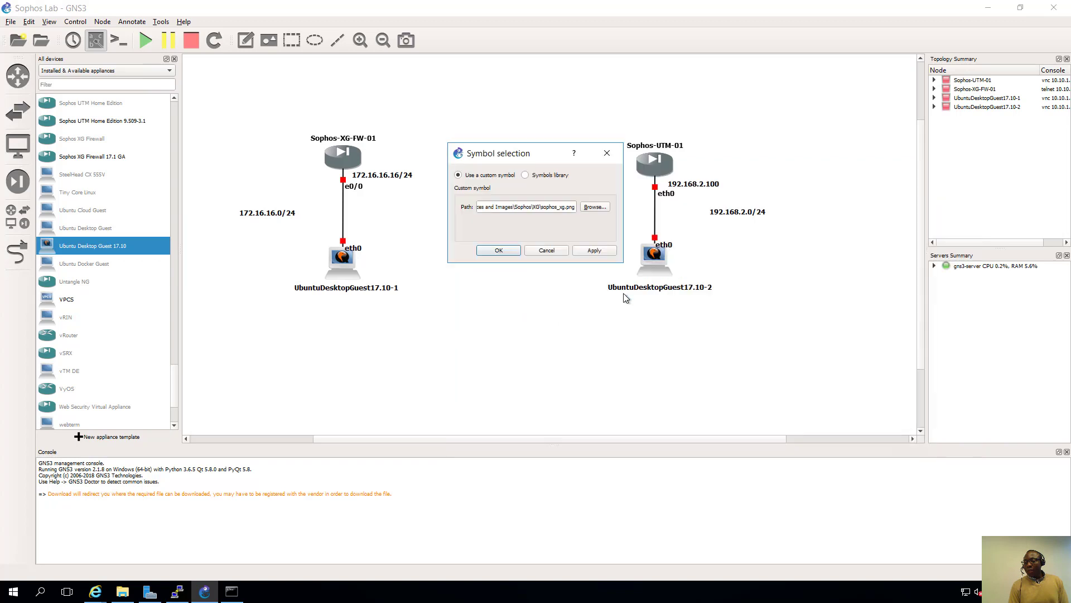
click(499, 251)
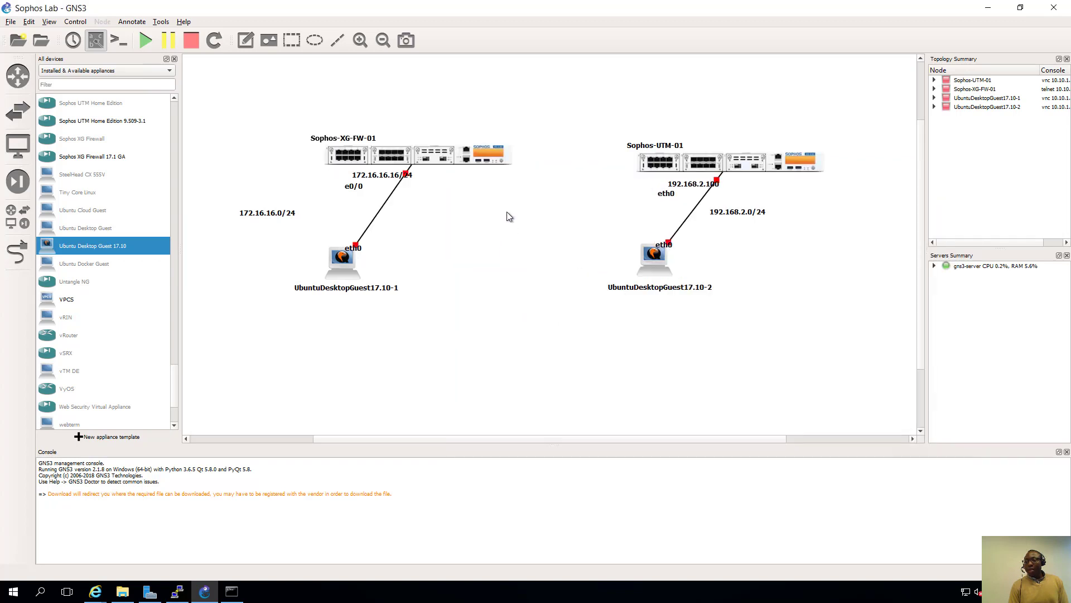
- Move Sophos-XG-FW-01 left and align its name and e0/0 labels beside the link
drag(448, 158, 372, 157)
click(465, 117)
drag(298, 141, 314, 143)
click(367, 132)
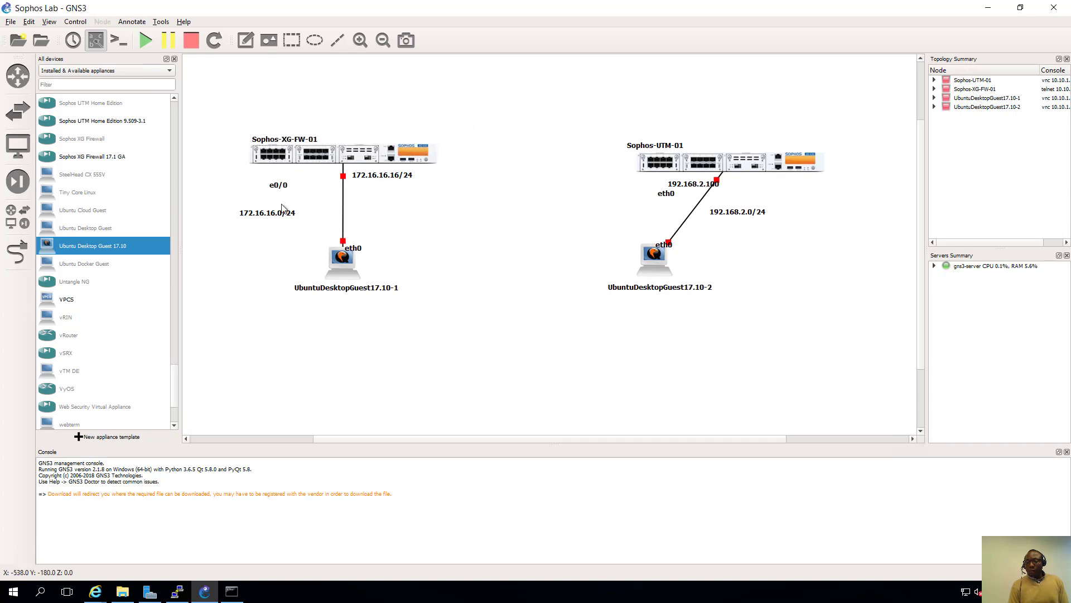
drag(285, 186, 332, 176)
click(460, 216)
- Move Sophos-UTM-01 left and align its eth0, 192.168.2.0/24 and both Ubuntu eth0 labels
drag(728, 165, 652, 156)
click(662, 126)
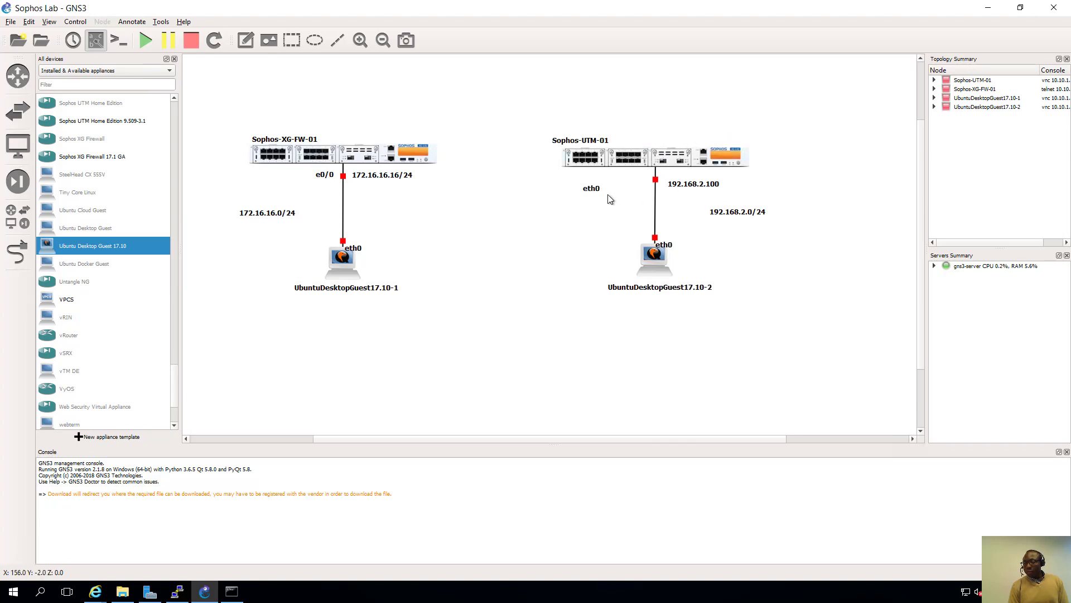
drag(593, 191, 683, 181)
click(752, 219)
drag(744, 215, 724, 213)
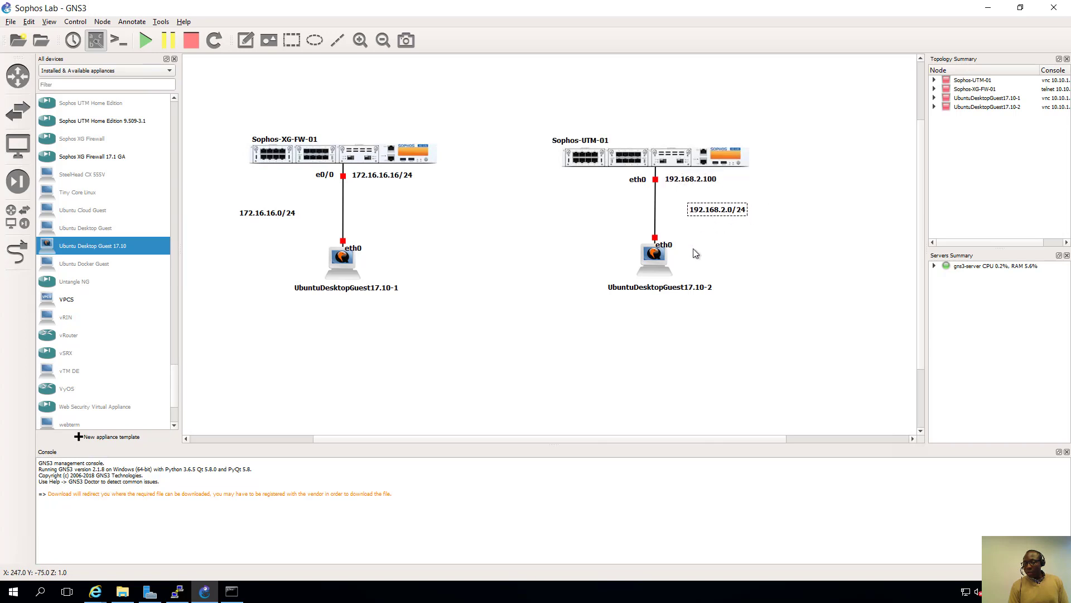
drag(671, 246, 679, 239)
drag(358, 248, 366, 239)
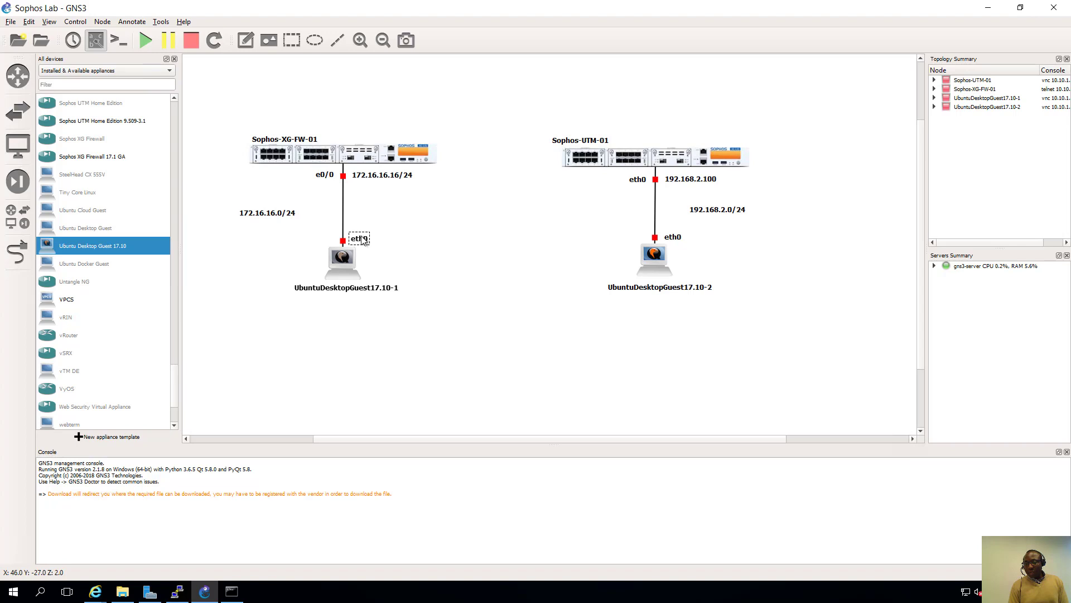
click(419, 222)
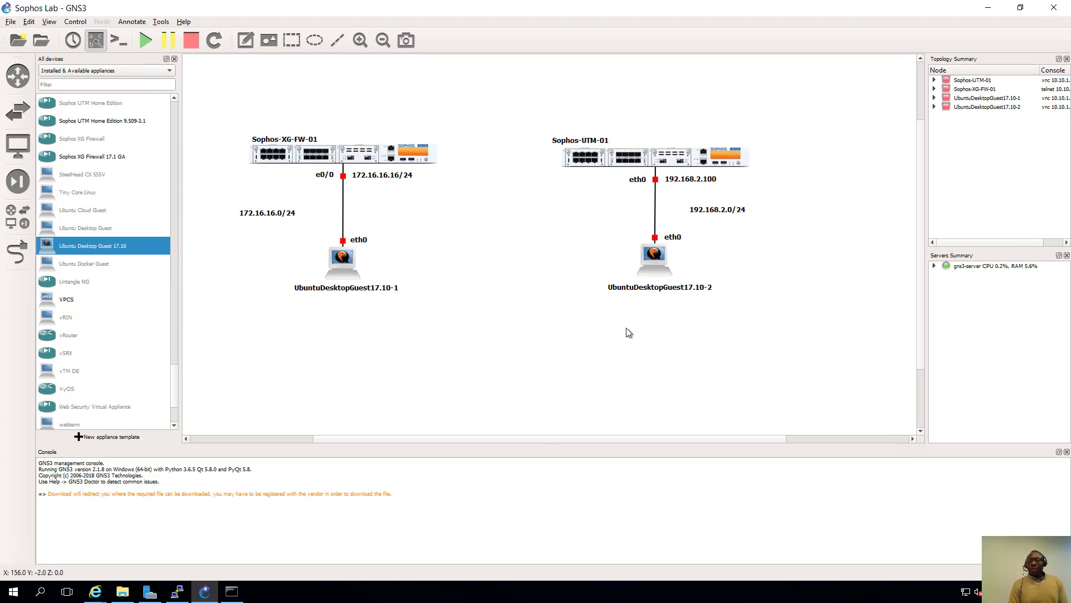
- Start Sophos-XG-FW-01, Sophos-UTM-01, UbuntuDesktopGuest17.10-2 and UbuntuDesktopGuest17.10-1
right_click(339, 157)
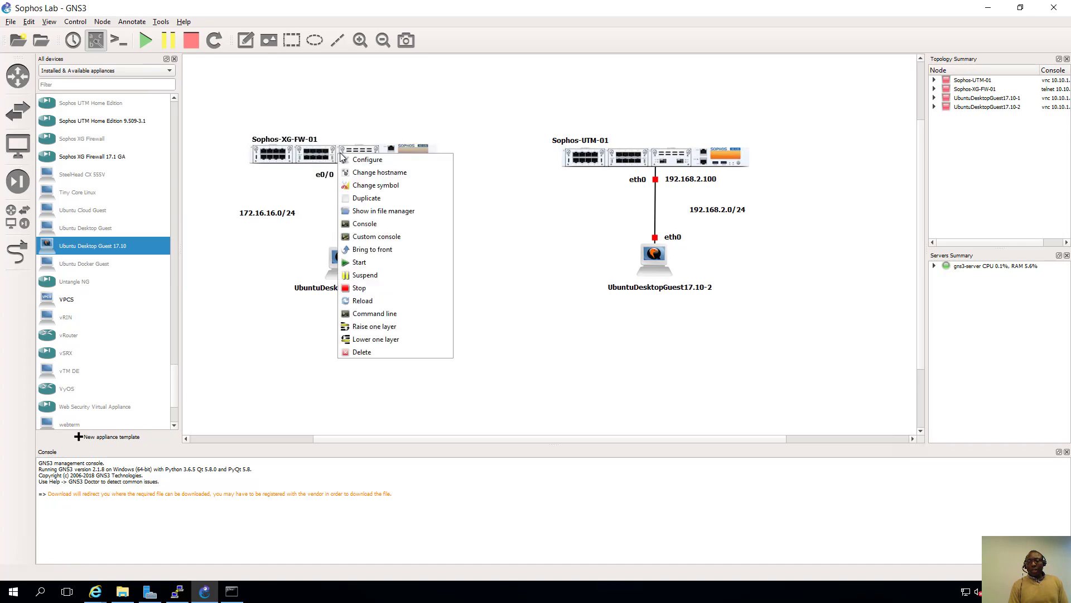
click(374, 262)
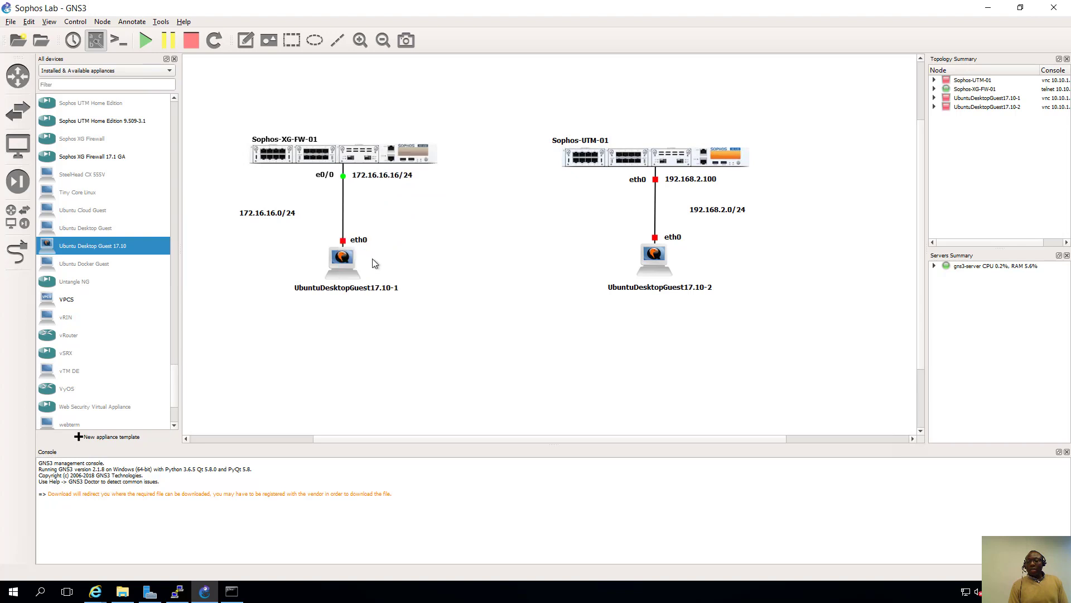
right_click(592, 152)
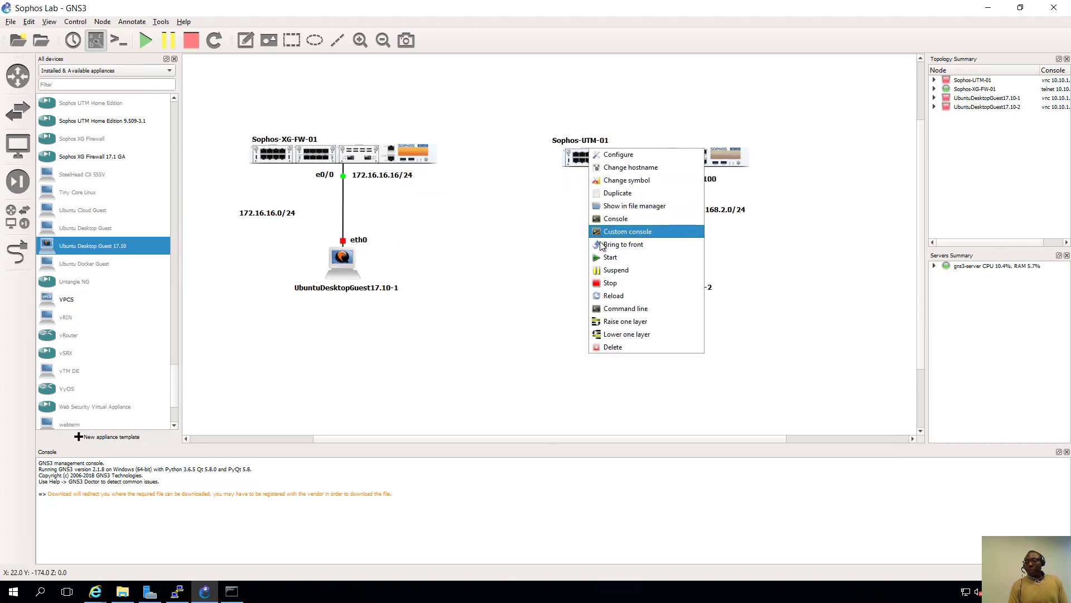
click(609, 257)
right_click(651, 261)
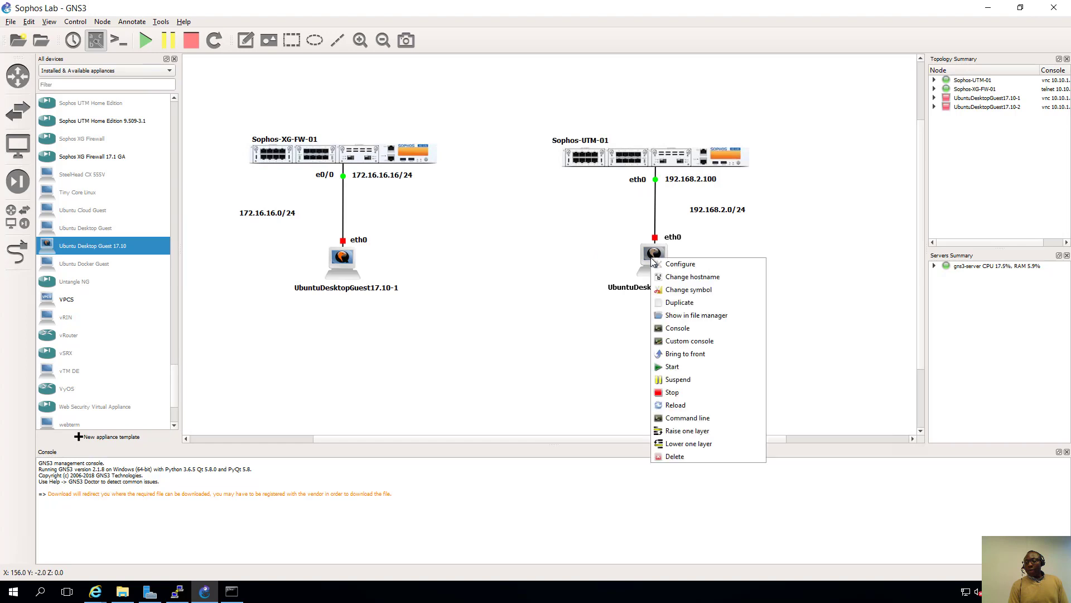
click(671, 365)
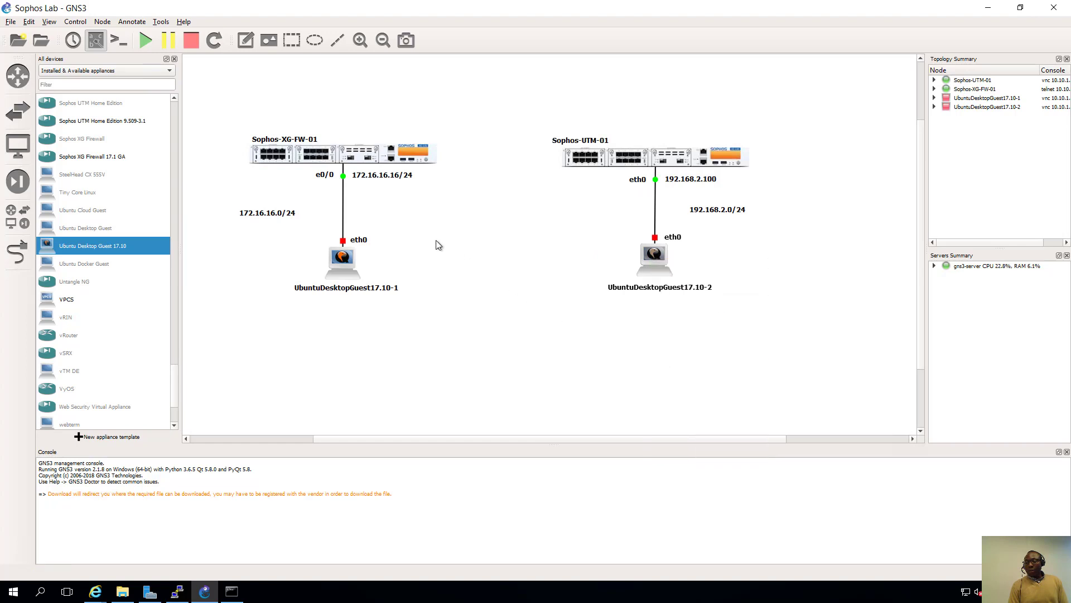
right_click(343, 262)
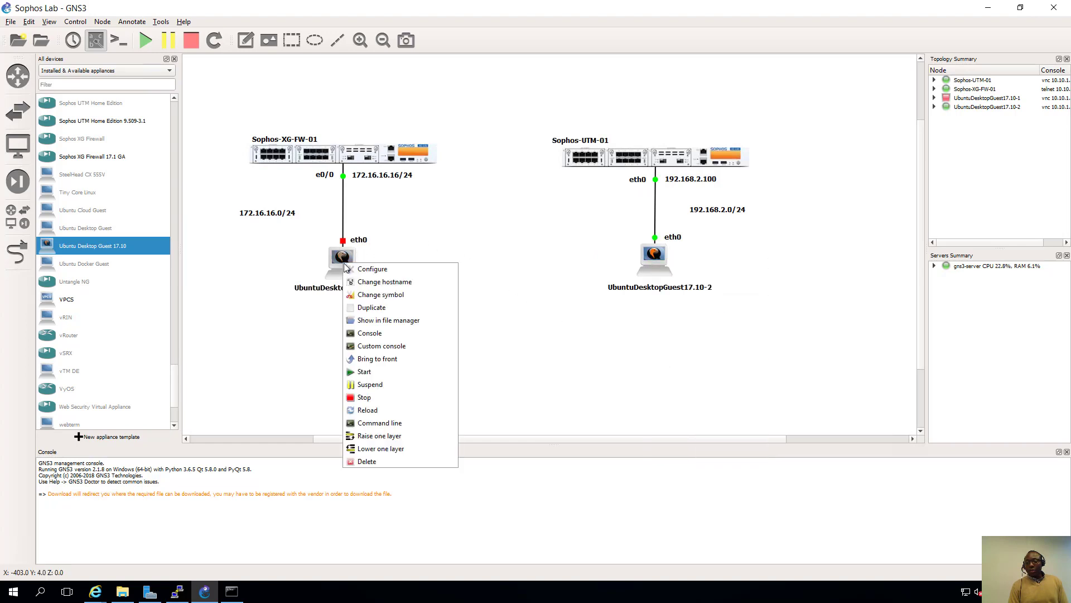
click(374, 370)
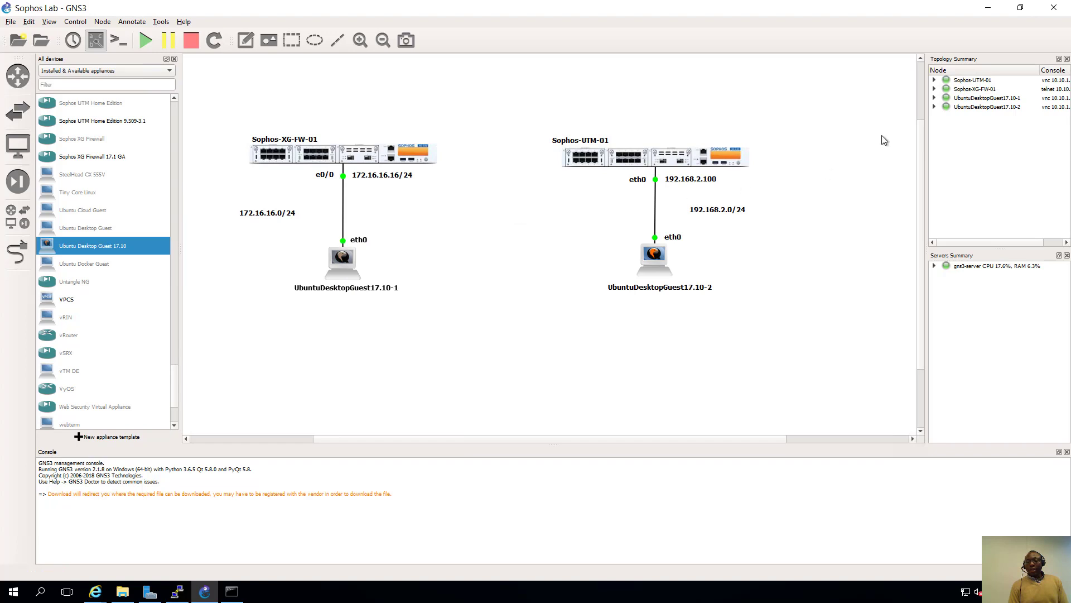
right_click(376, 152)
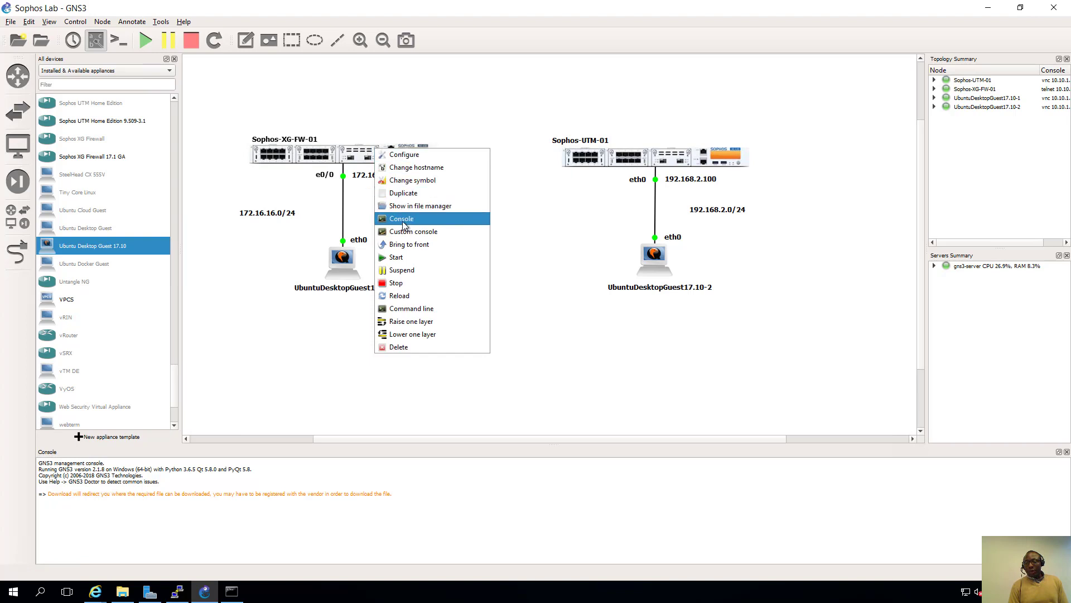
- Open Sophos-XG-FW-01's PuTTY console and reposition it to watch the boot
click(403, 219)
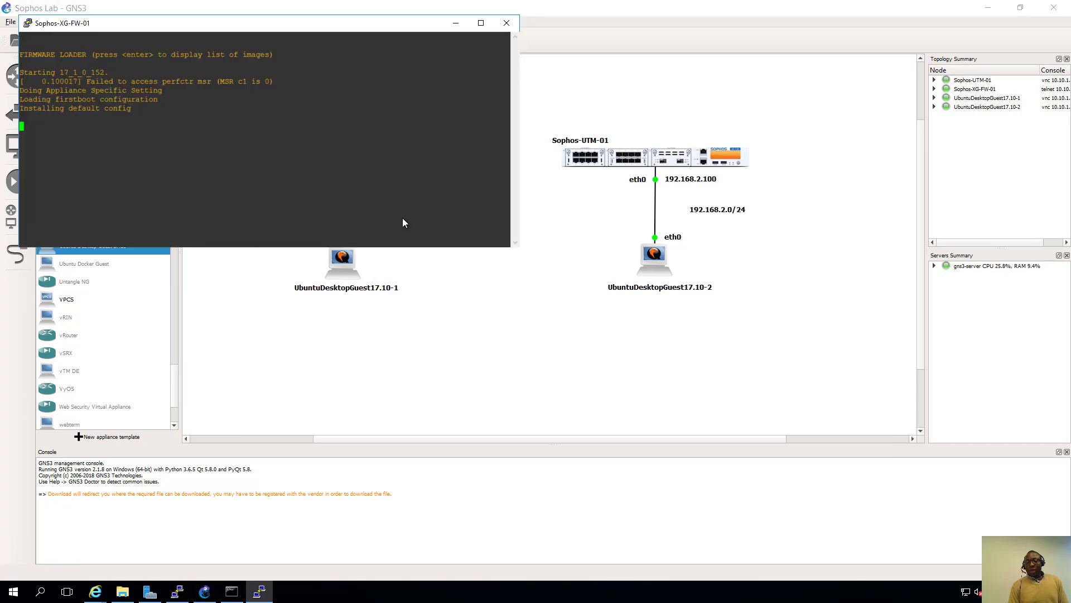
drag(140, 29, 215, 98)
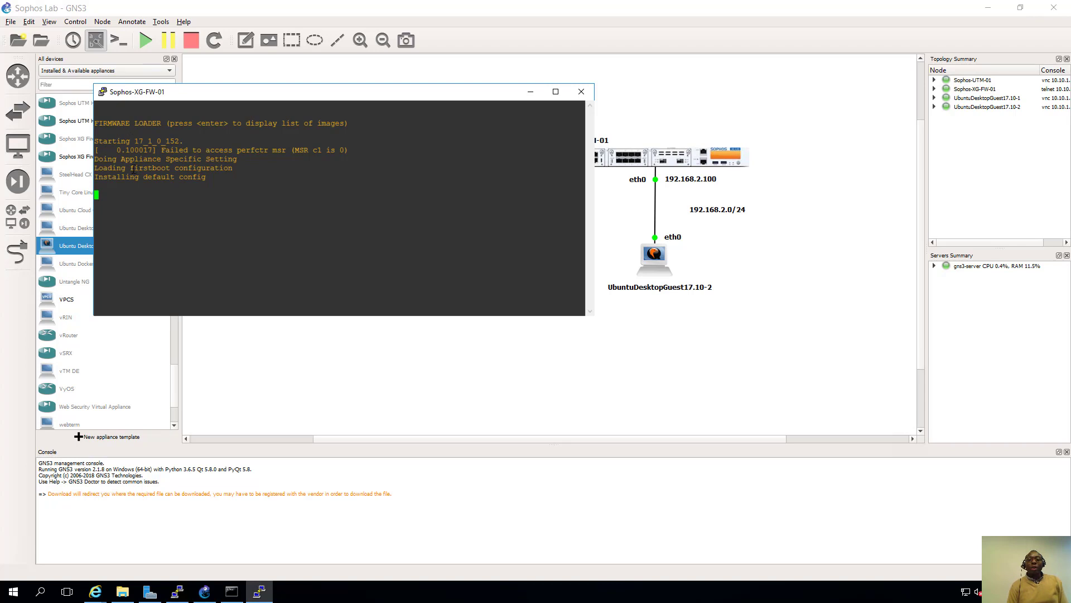
drag(131, 169, 232, 169)
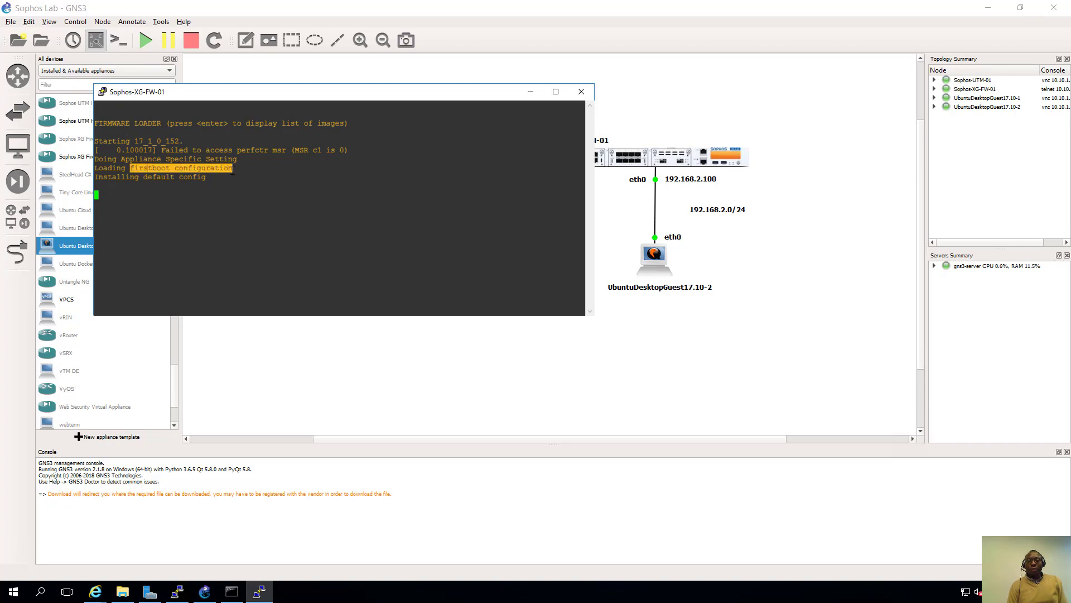
- Set the console font to 16-point bold Courier New and apply it
click(102, 92)
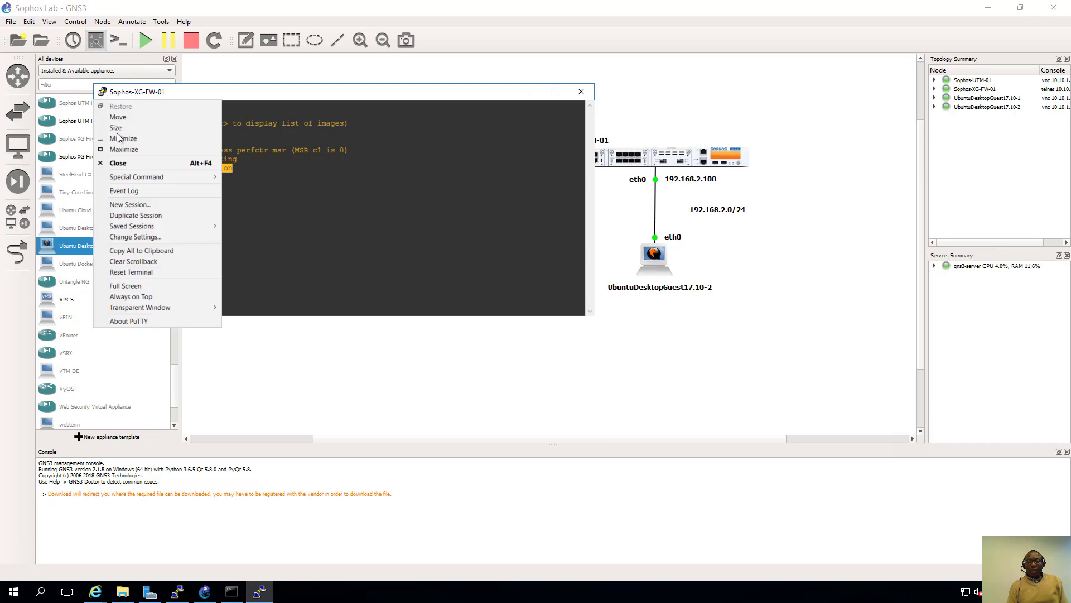
click(133, 237)
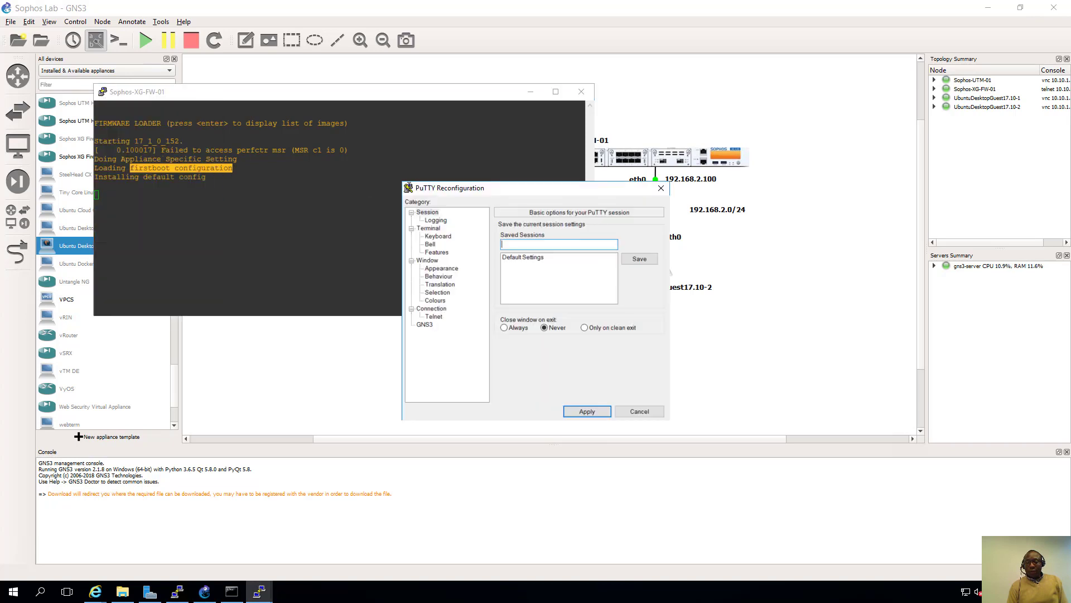
click(447, 268)
click(648, 290)
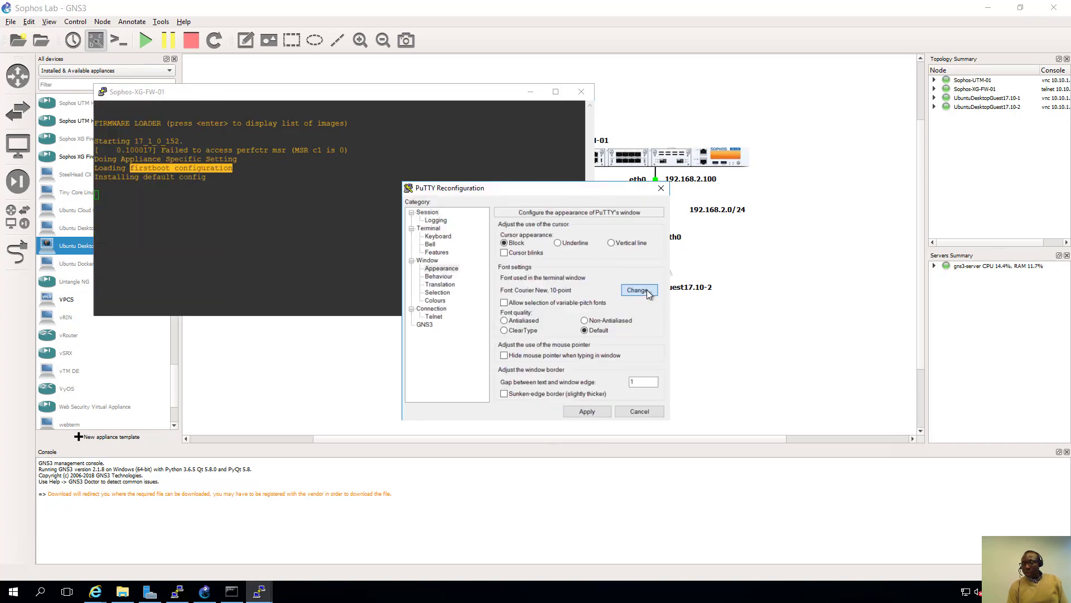
click(597, 342)
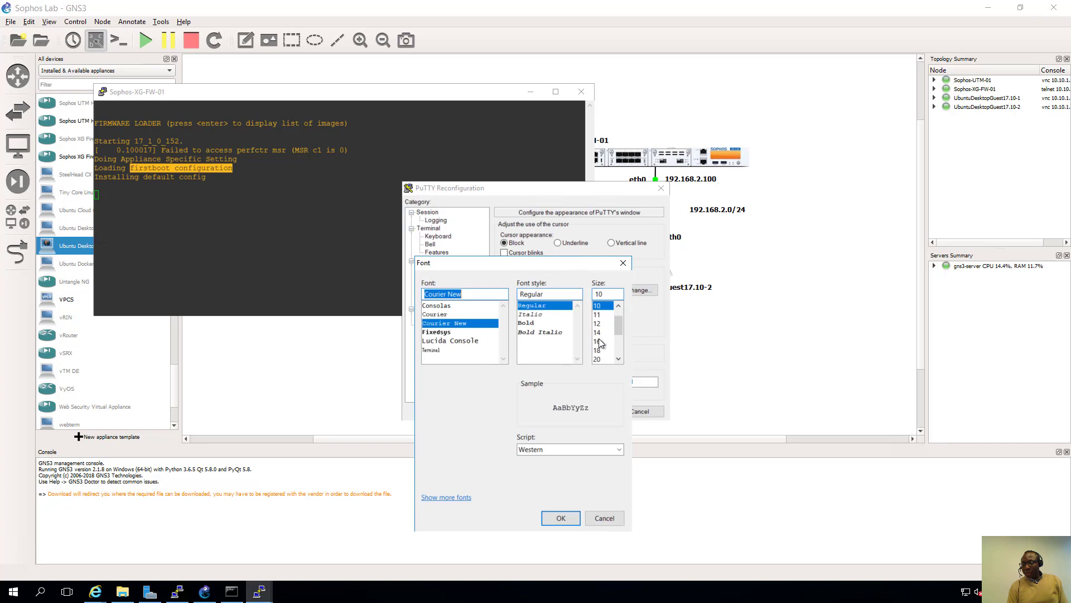
click(531, 323)
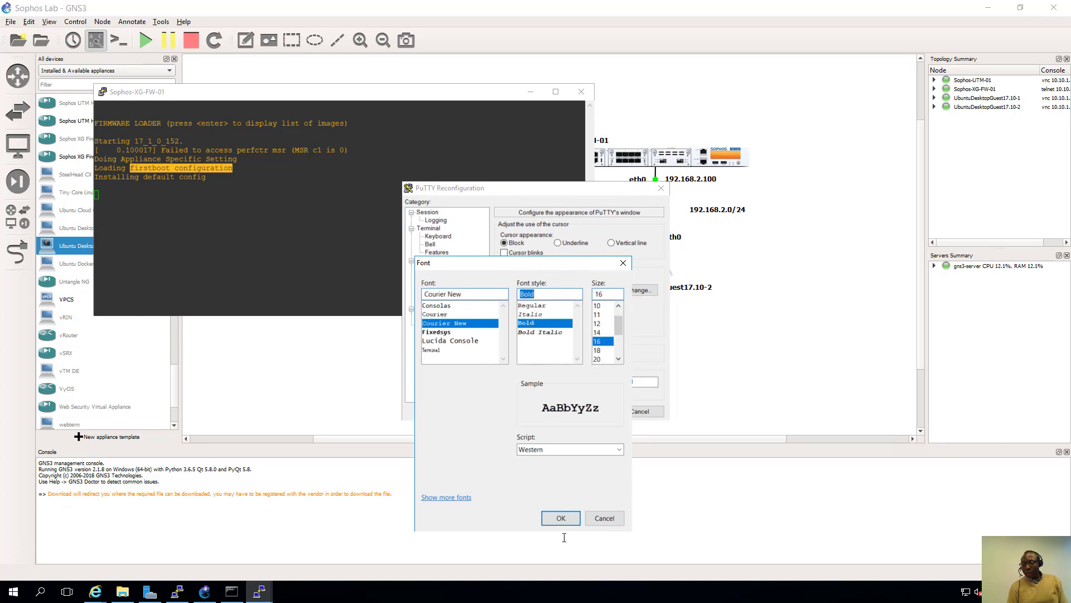
click(561, 518)
click(583, 410)
- Clear the console selection, move the window up-left, and bring GNS3 to the front
click(350, 230)
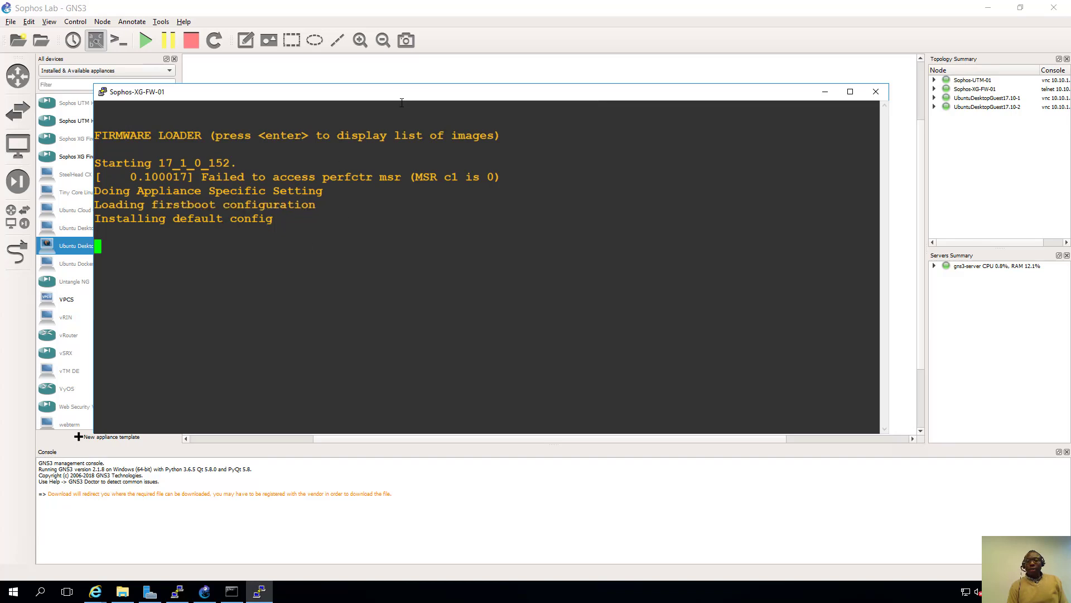
drag(401, 93, 361, 73)
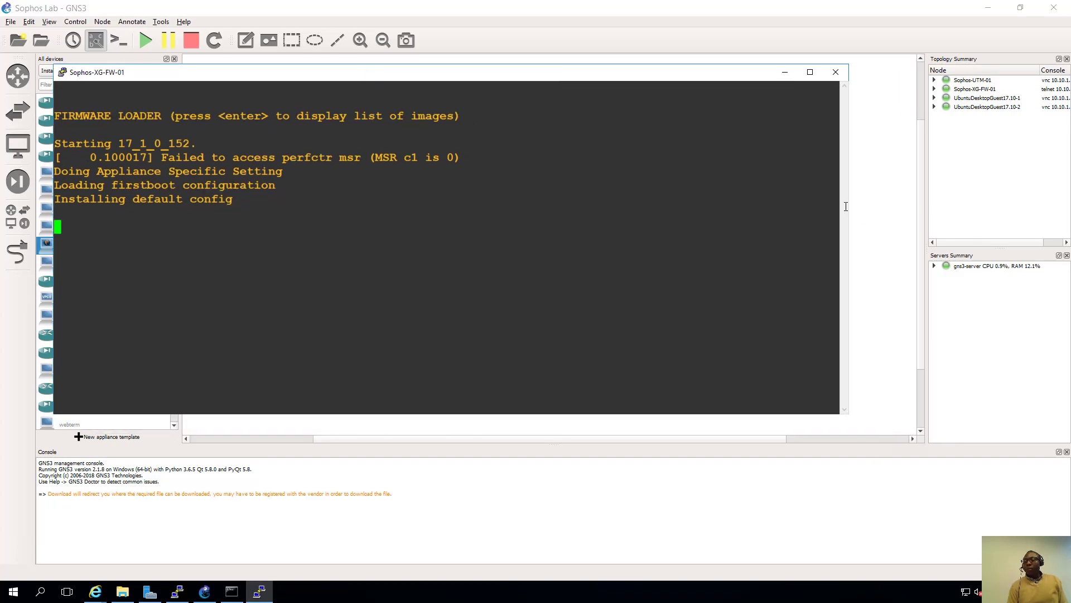
click(884, 206)
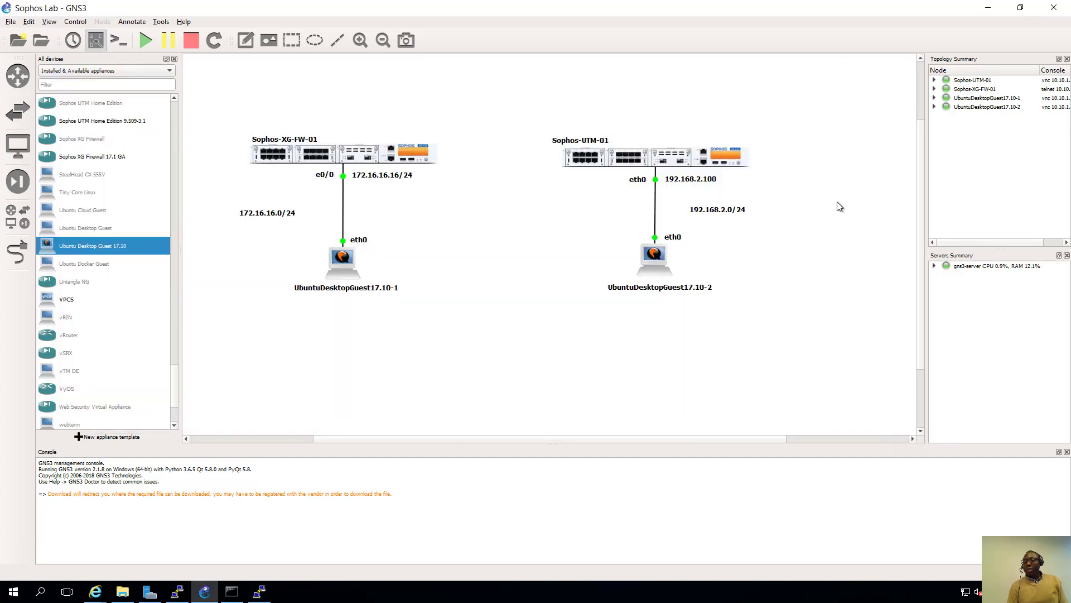
- Open the Sophos-UTM-01 console, start the installation and accept the detected hardware
right_click(659, 158)
click(687, 225)
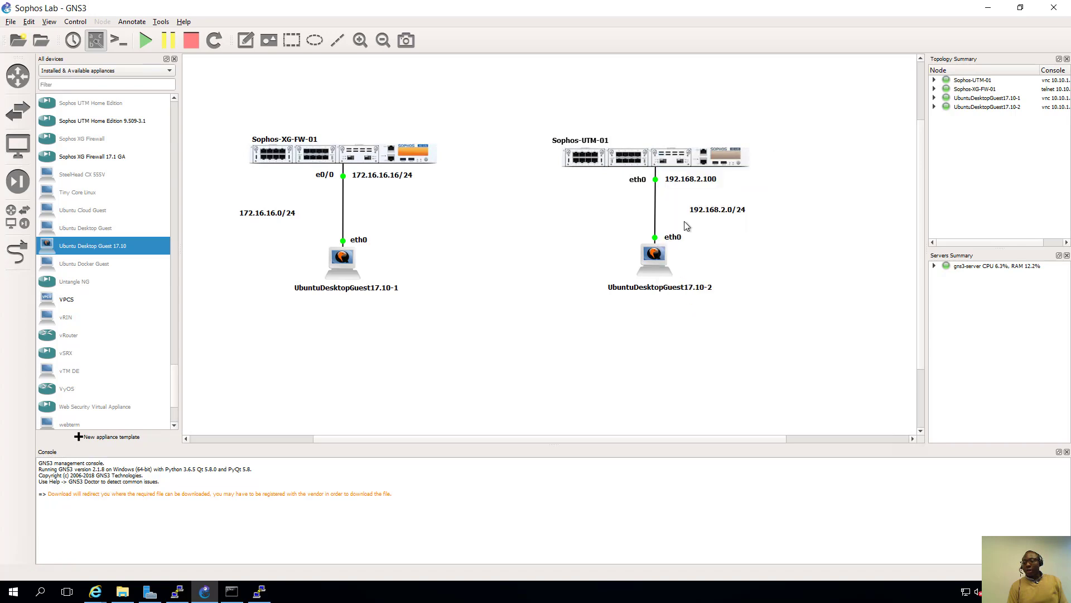
drag(455, 170, 336, 126)
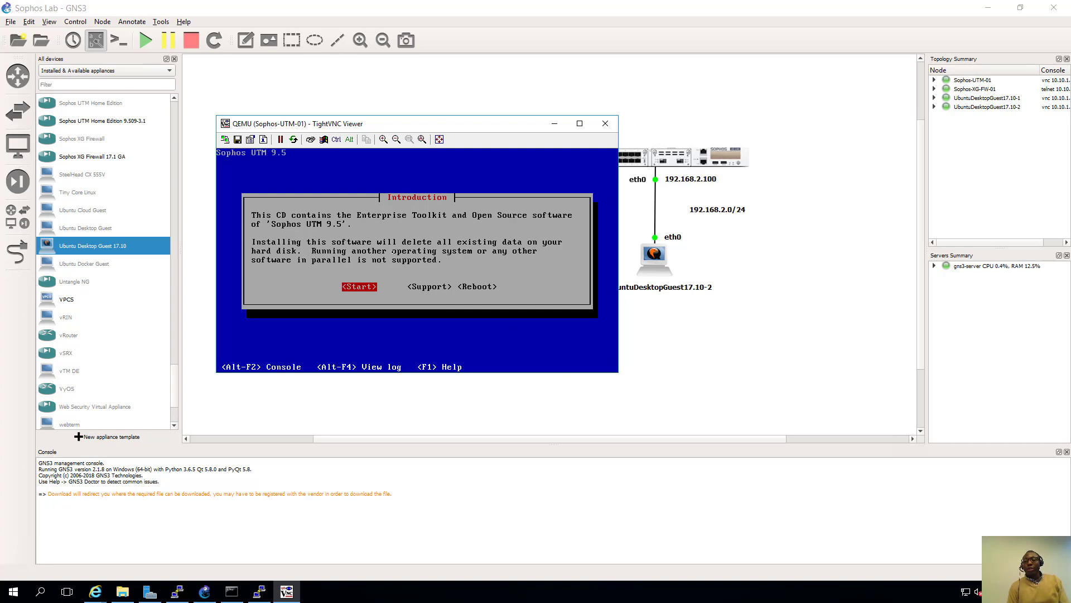
mouse_move(420, 4)
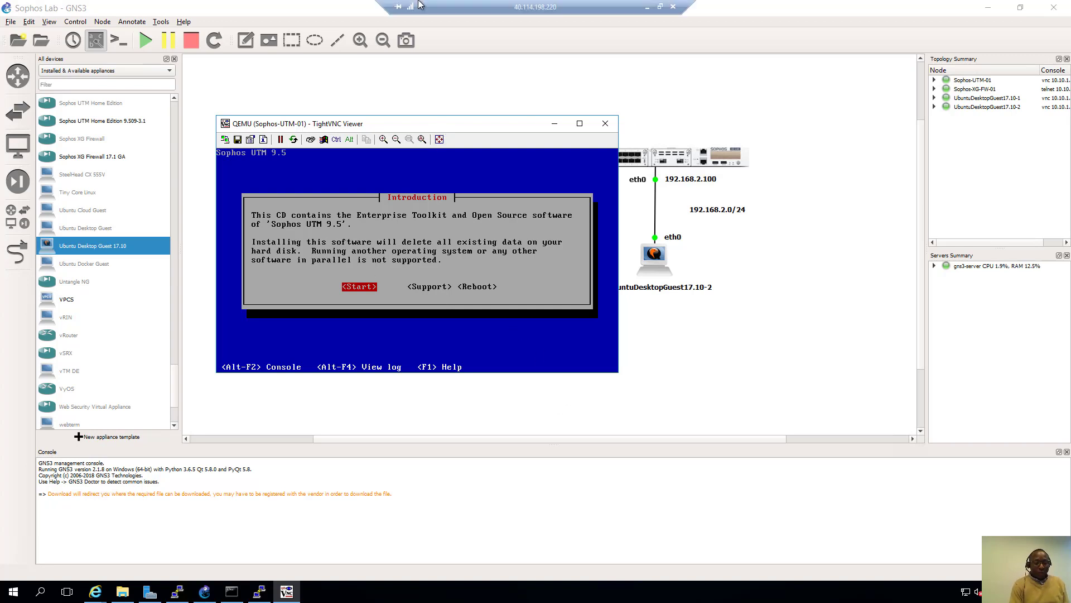
key(Return)
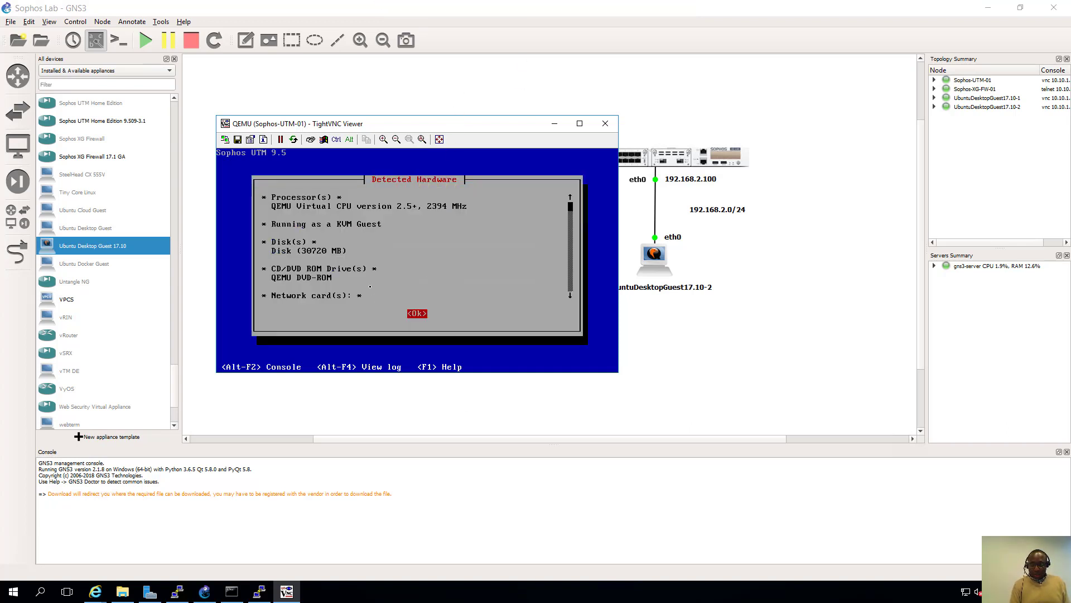
key(Return)
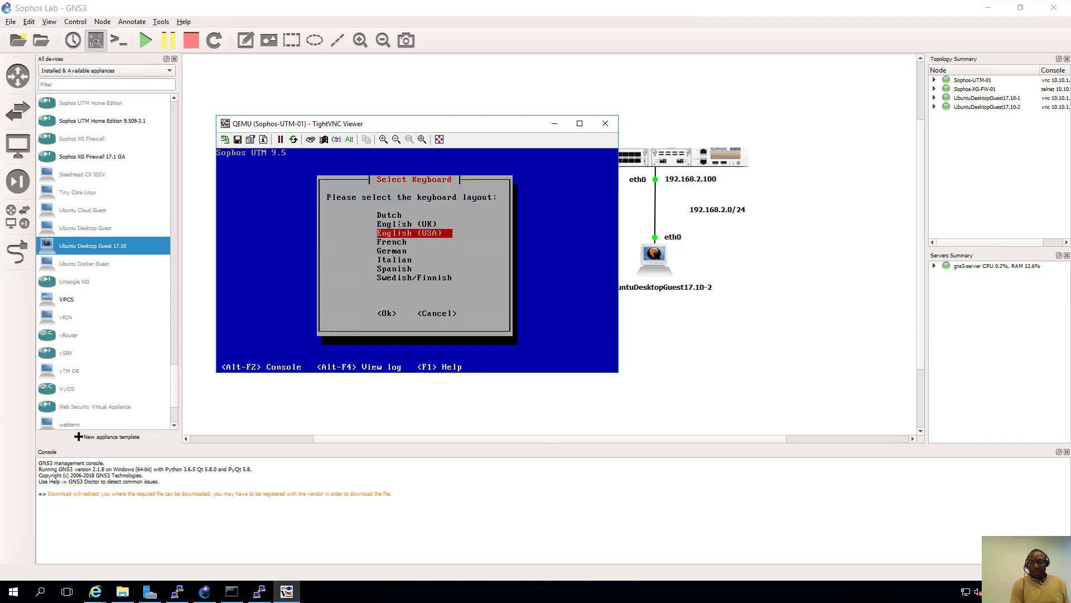
- Choose the English (UK) keyboard and Europe/London timezone, then accept the date and time
key(Up)
key(Return)
key(Down)
key(Down)
key(Down)
key(Down)
key(Down)
key(Down)
key(Down)
key(Down)
key(Down)
key(Down)
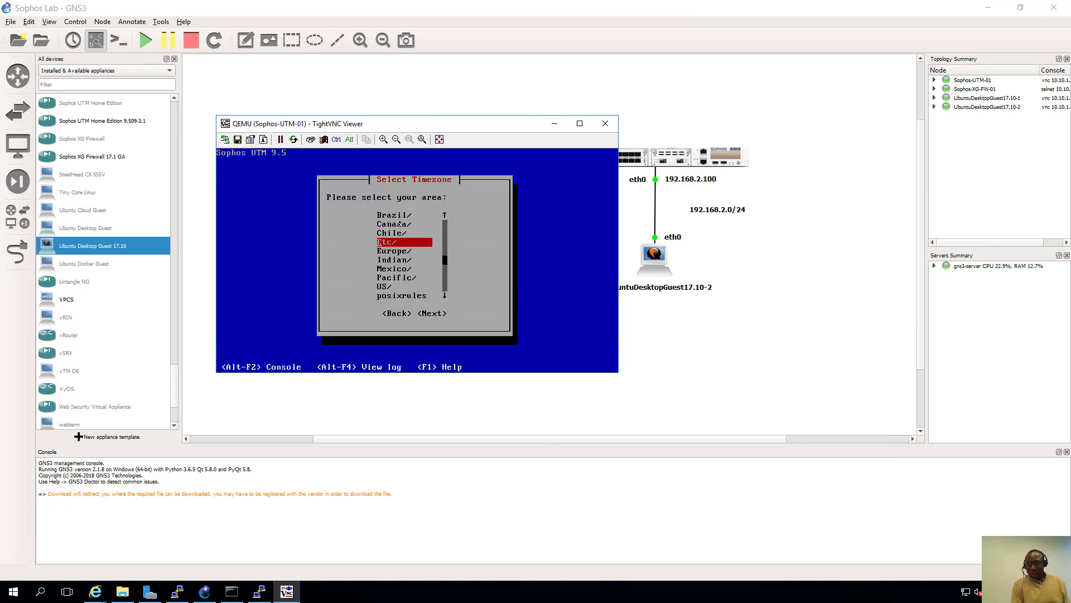
key(Down)
key(Return)
key(l)
key(Down)
key(Down)
key(Return)
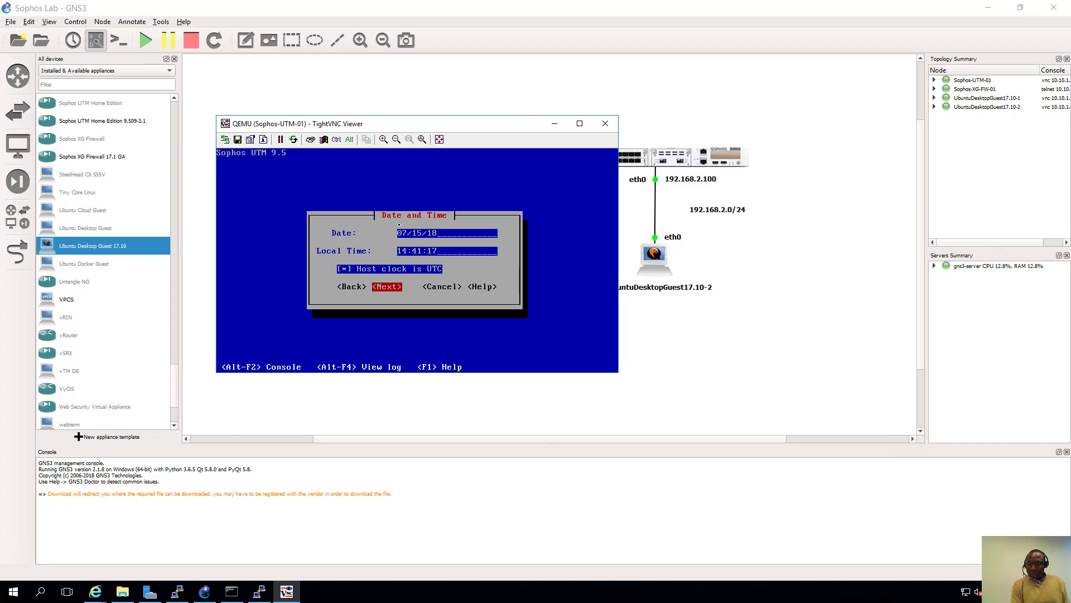
key(Return)
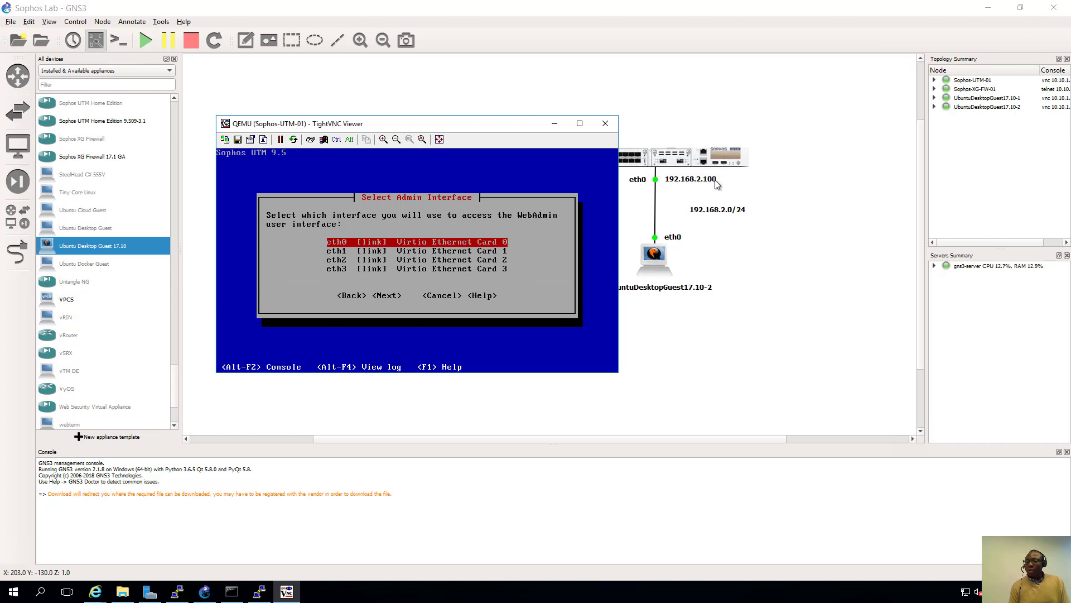
- Set eth0 as the admin interface at 192.168.2.100/24 with no gateway
key(Return)
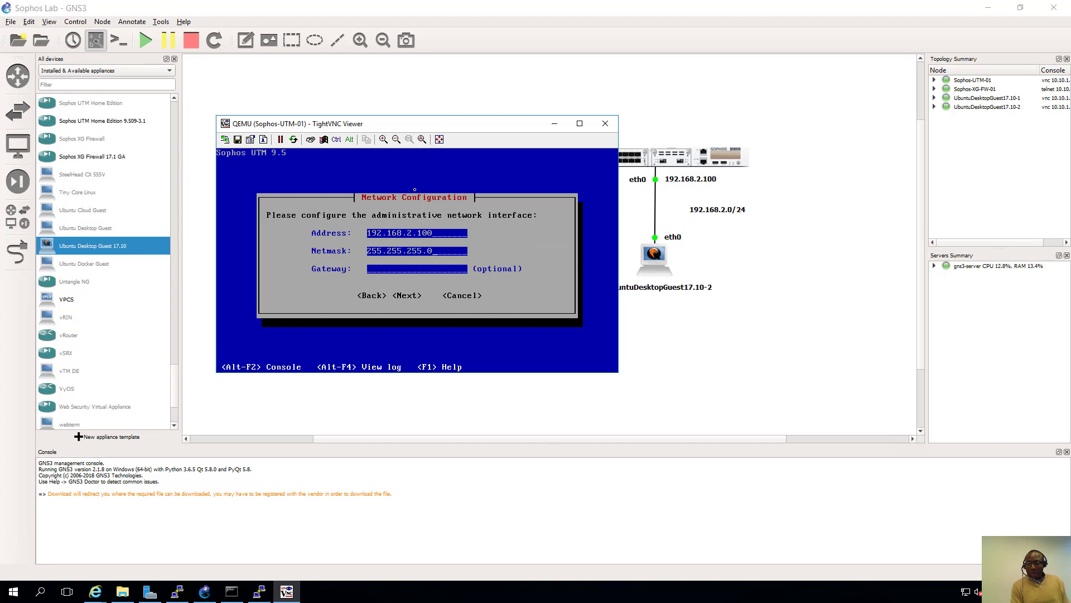
key(Tab)
key(Tab)
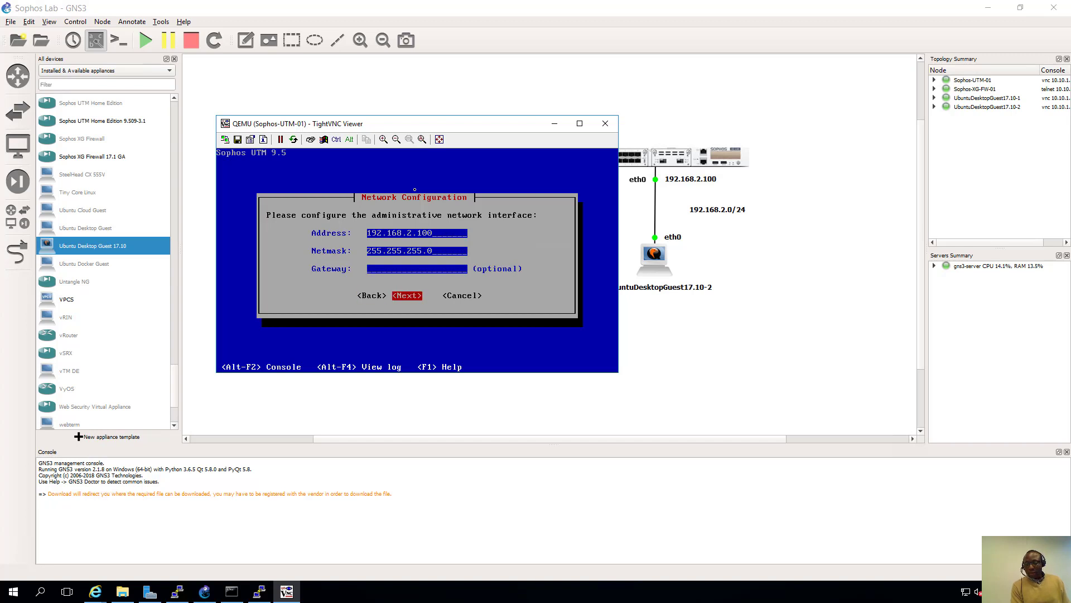
key(Return)
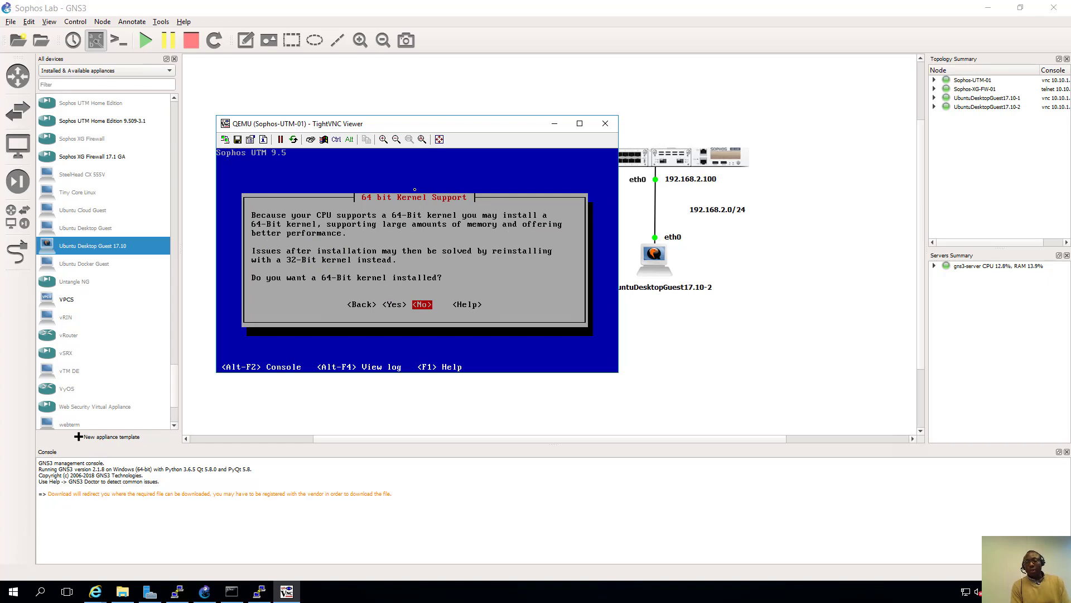
- Accept the 64-bit kernel, full Enterprise Toolkit and disk partitioning, then list gns3-server's nodes
key(Left)
key(Return)
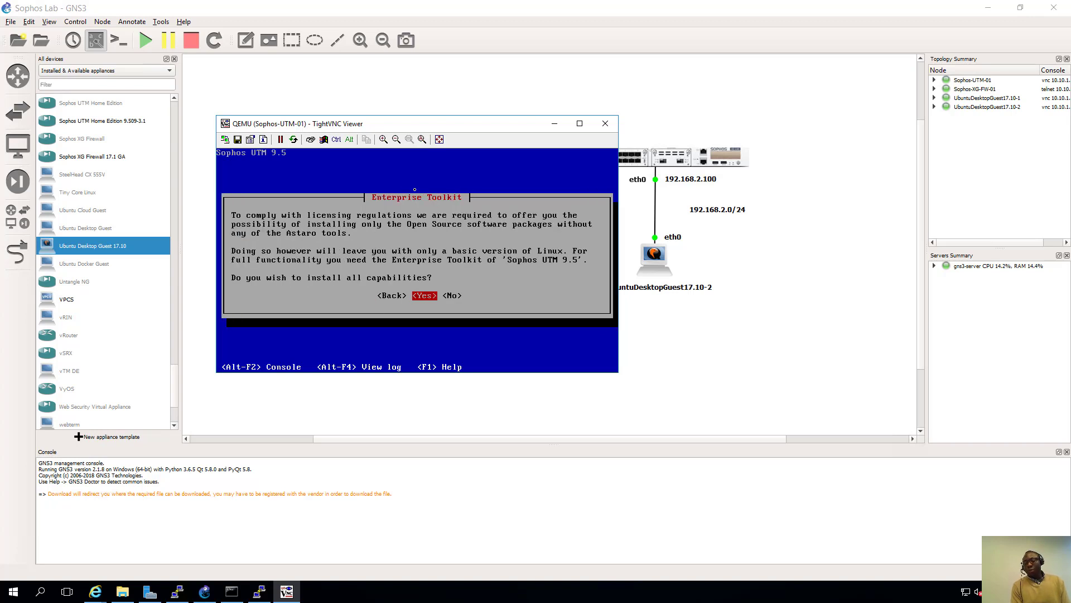
key(Return)
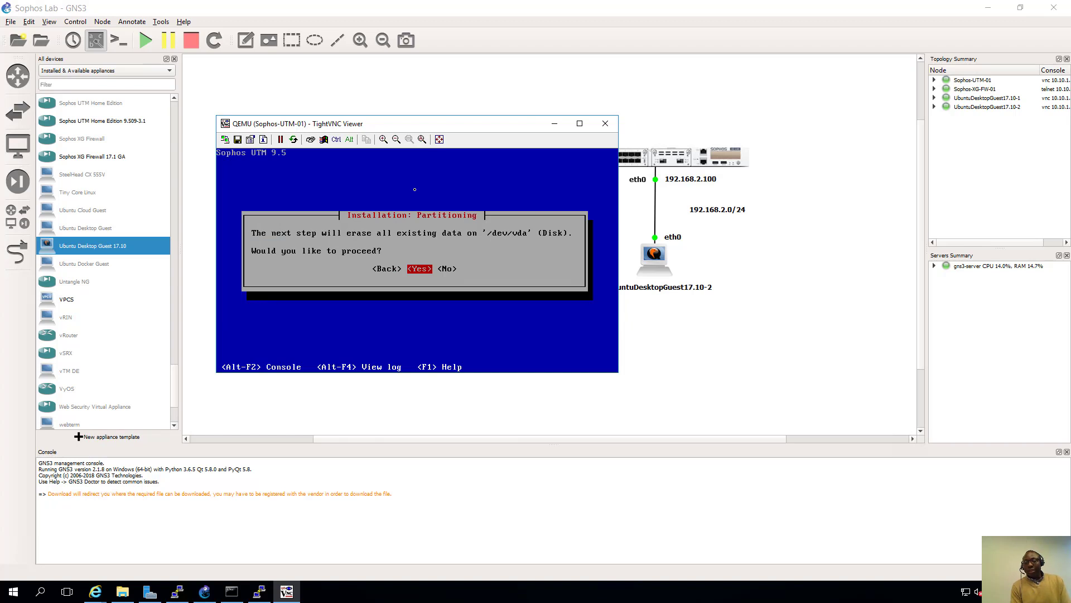
key(Return)
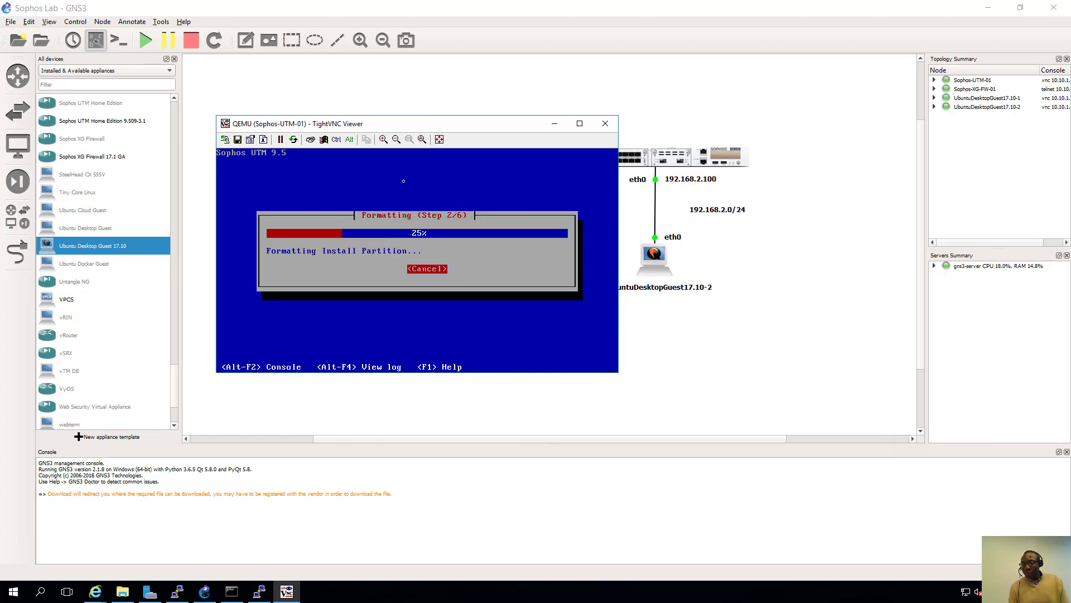
drag(475, 126, 679, 176)
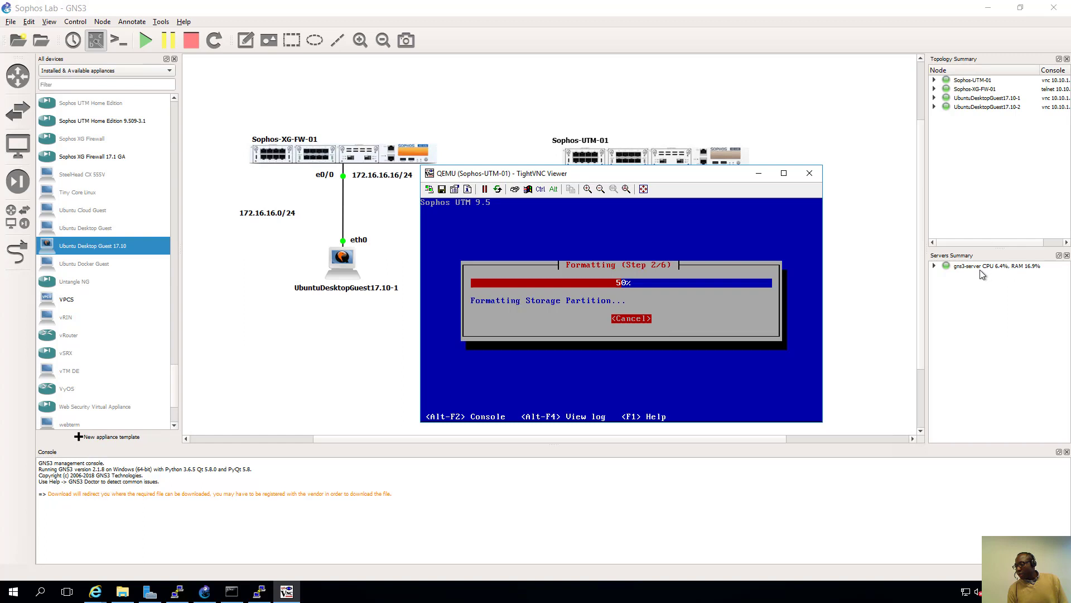
click(934, 267)
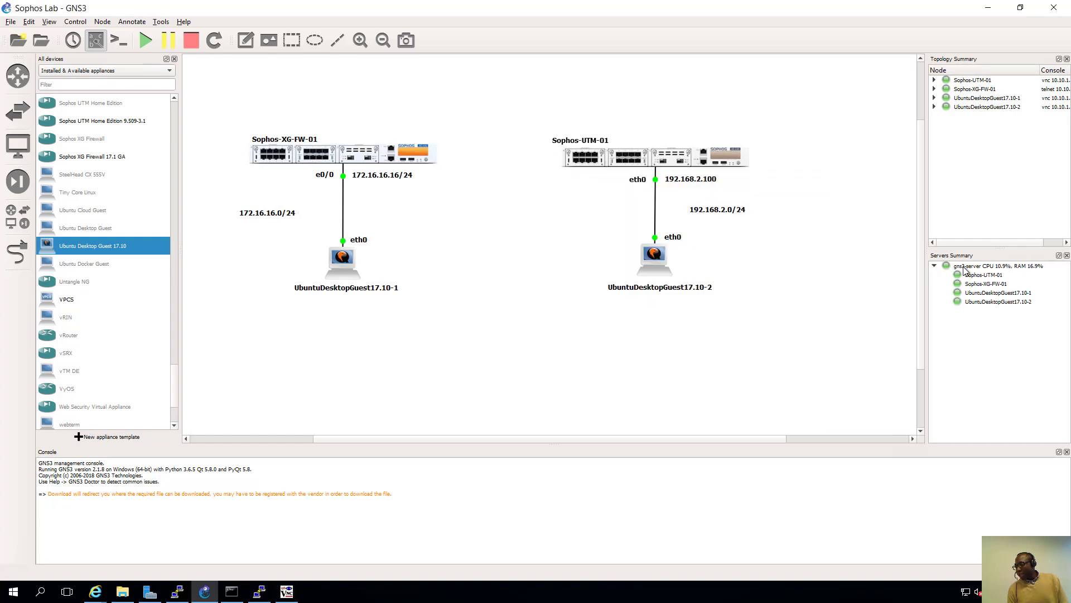
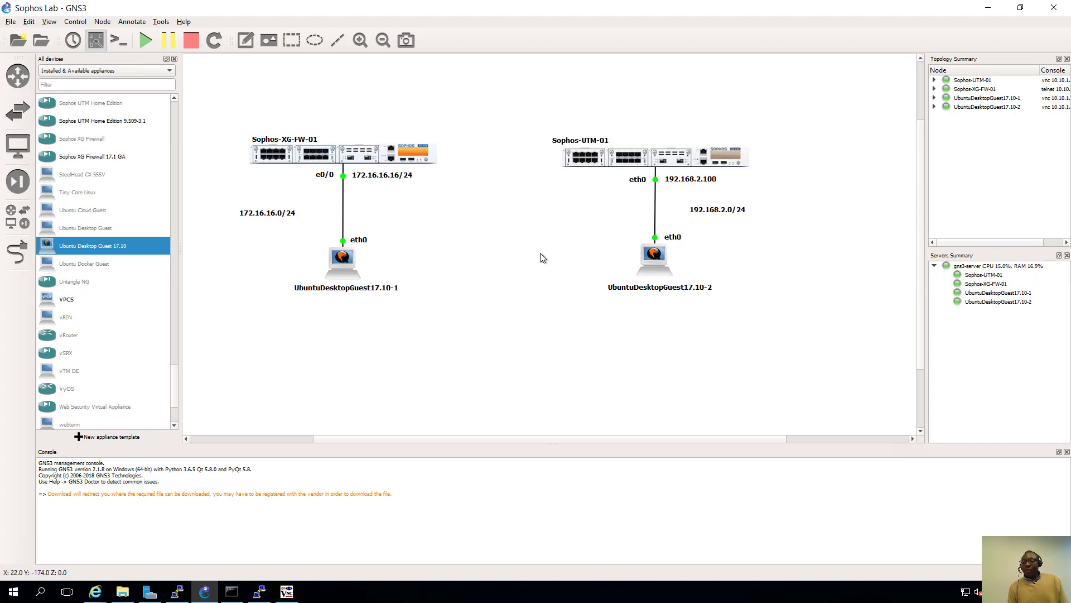
- Check the Sophos-XG-FW-01 console, then open UbuntuDesktopGuest17.10-1's desktop console
click(260, 593)
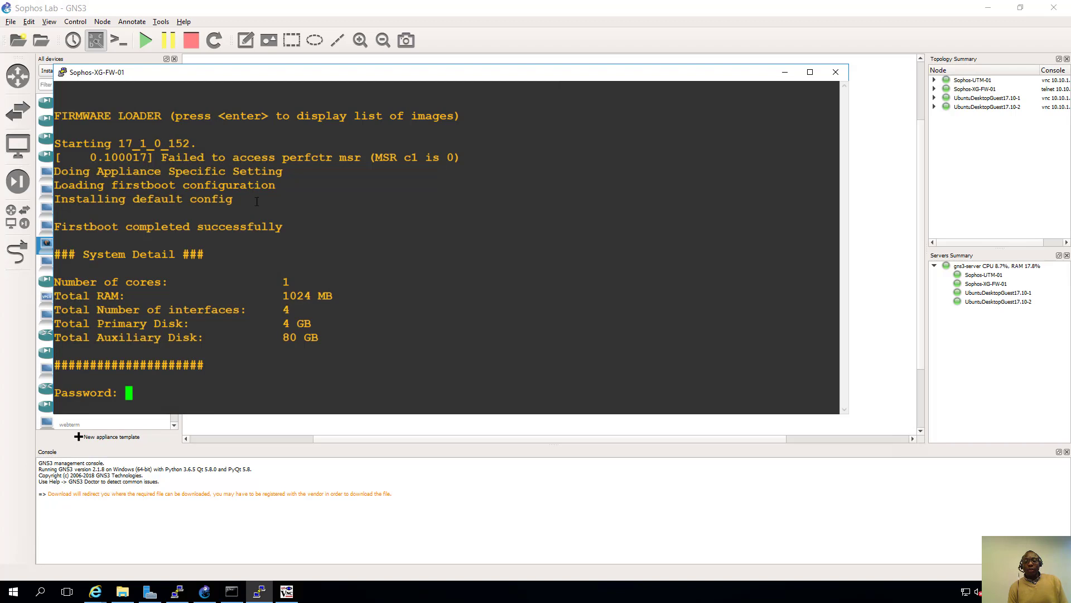
click(784, 73)
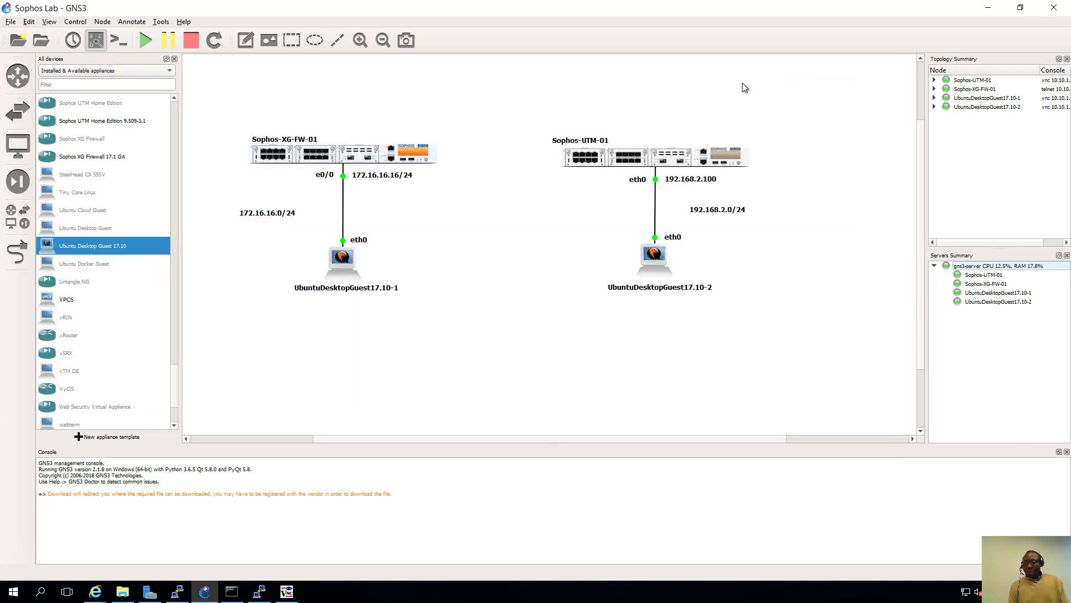
right_click(346, 259)
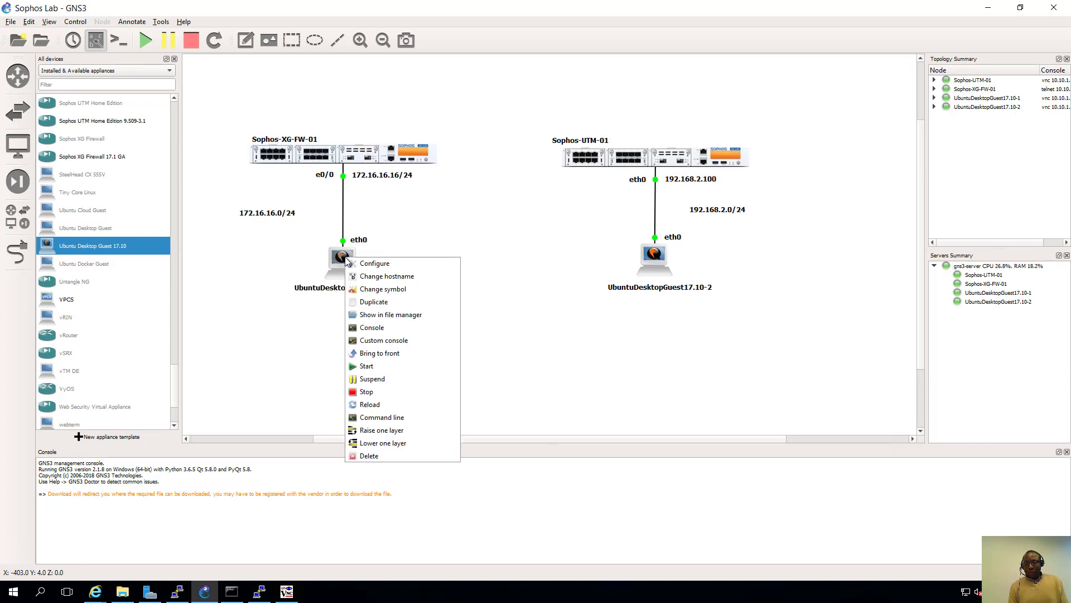
click(368, 330)
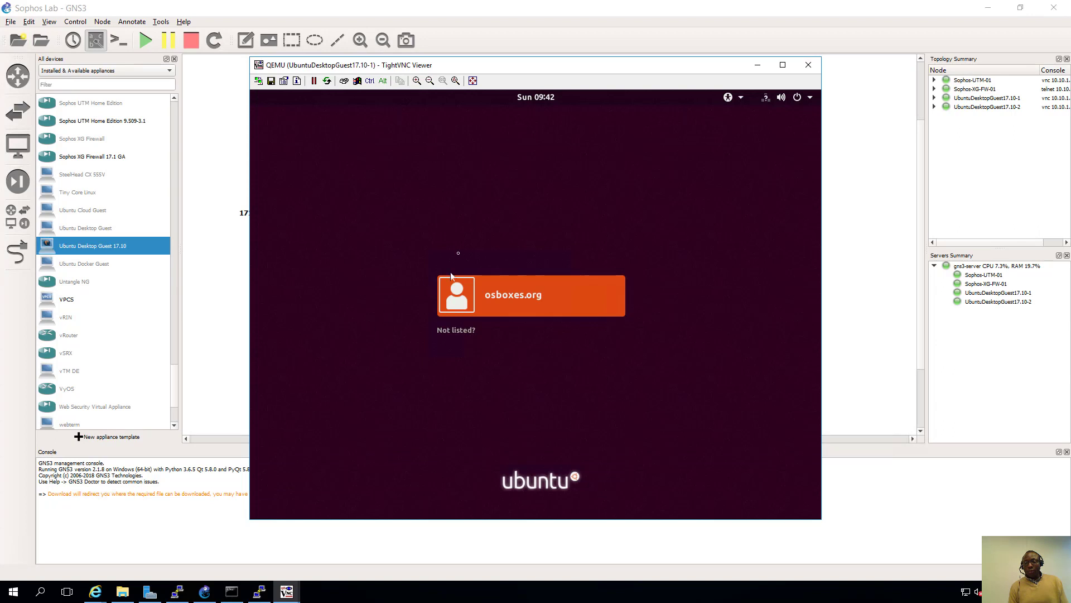
- Sign in as the osboxes.org user with its password, then return to the topology
click(510, 298)
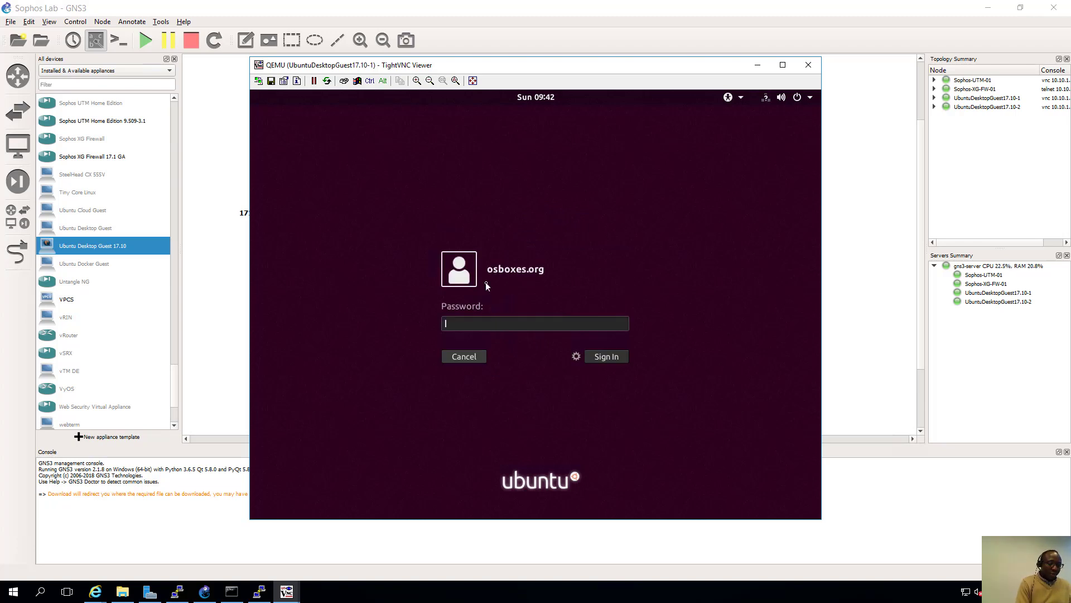
text(osboxes.o)
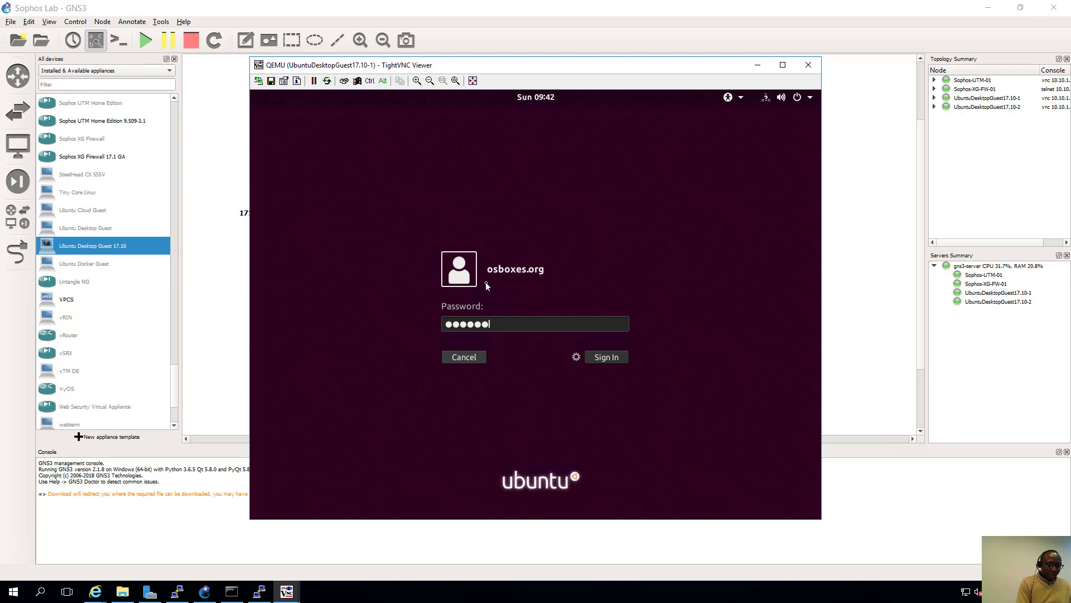
text(rg)
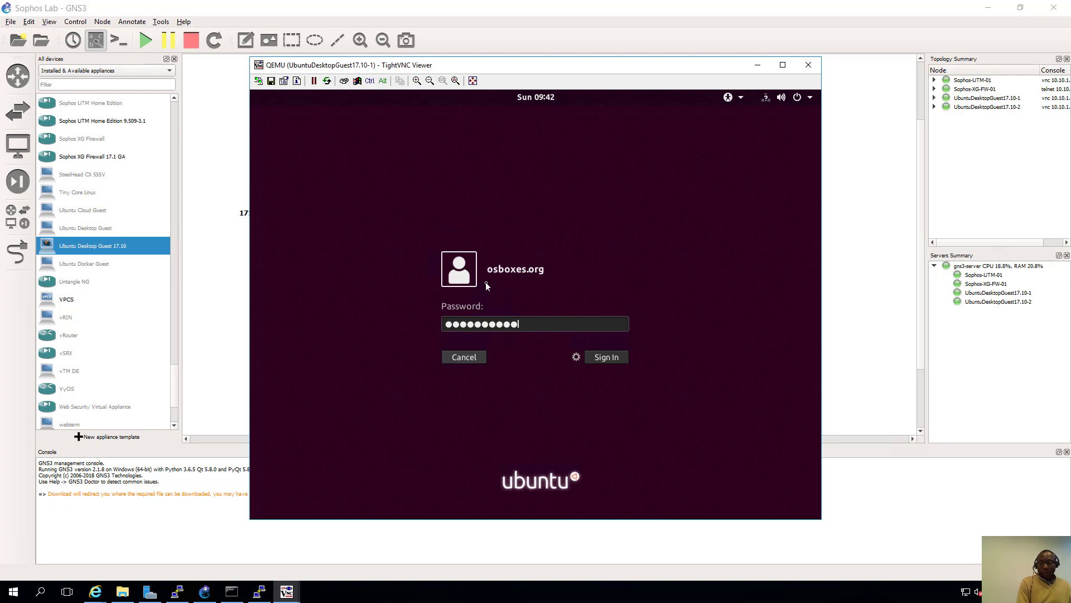
key(Return)
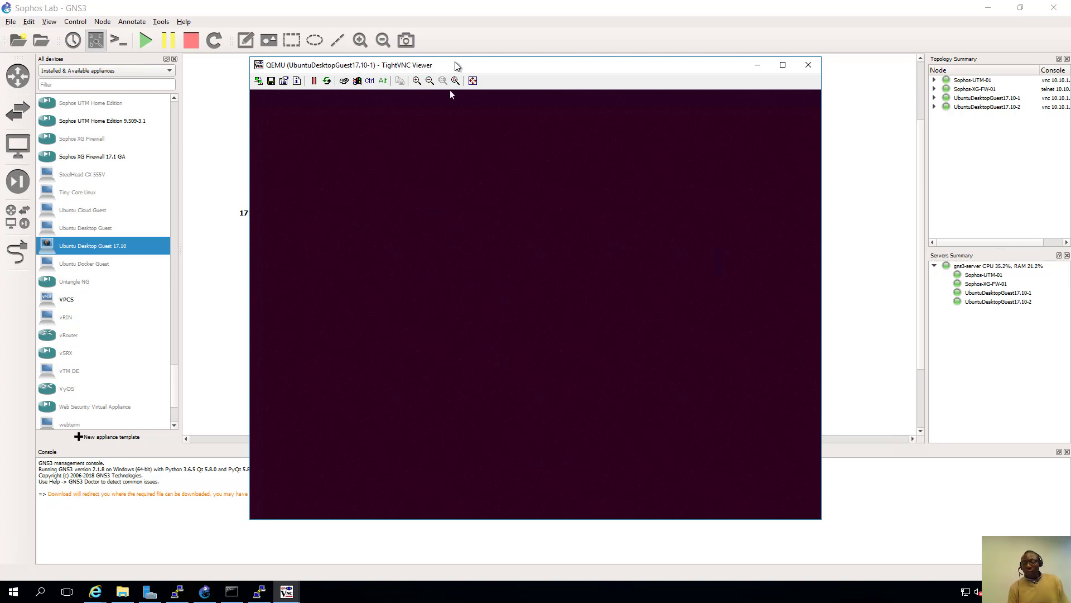
drag(358, 58, 475, 67)
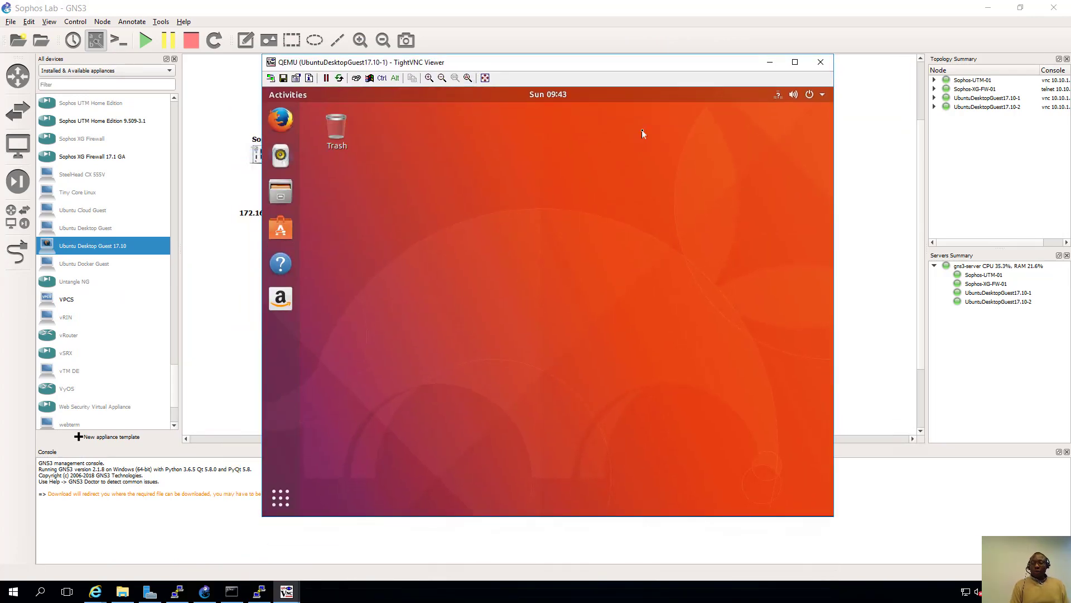
key(alt+Tab)
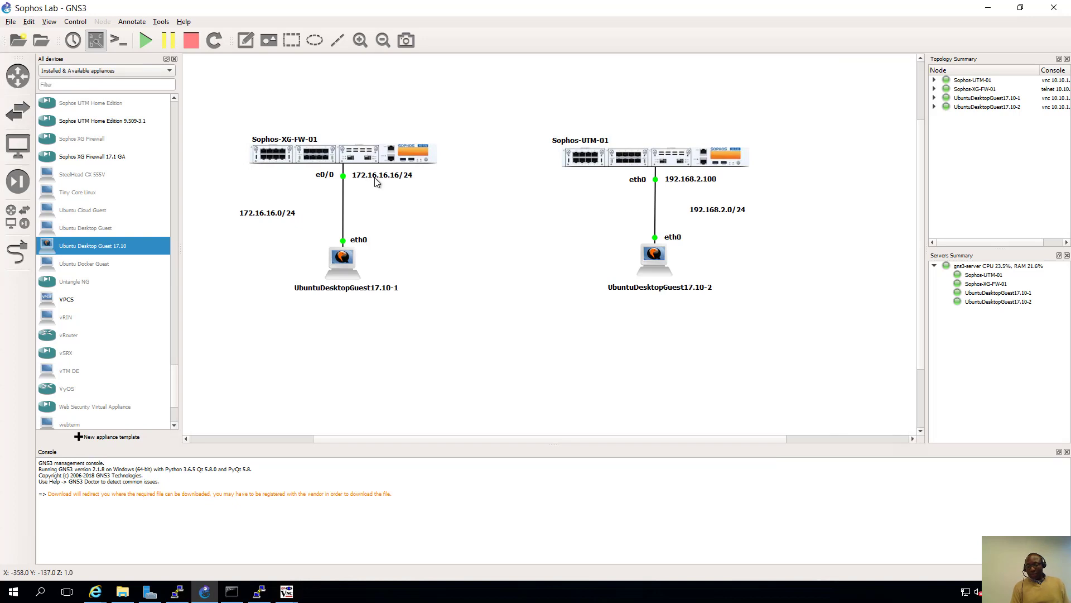
- Add a DHCP note under the 172.16.16.16/24 link label, then bring client 1's desktop forward
click(245, 39)
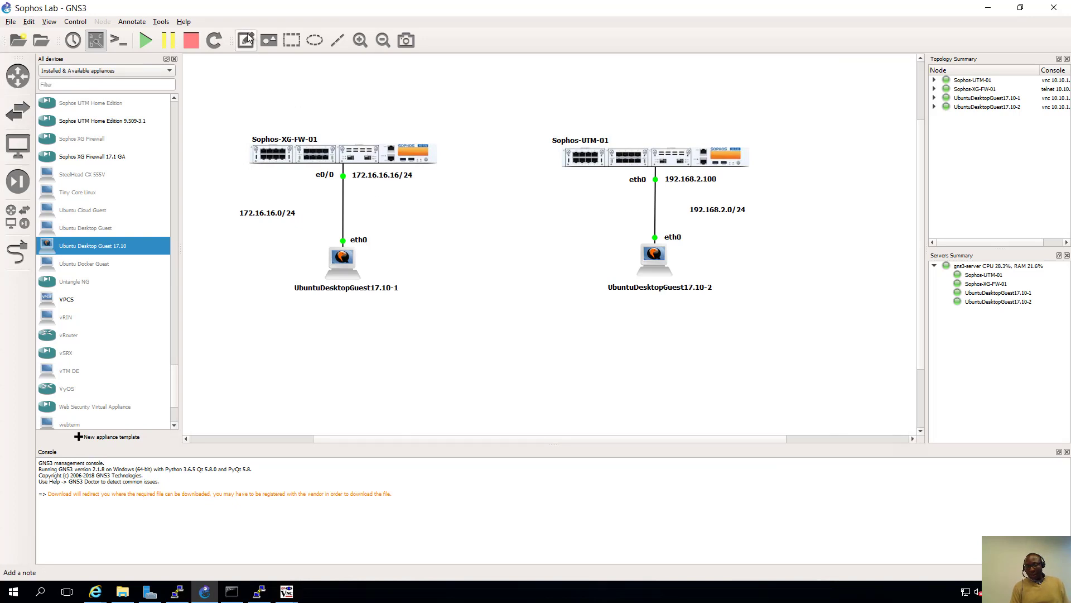
click(355, 188)
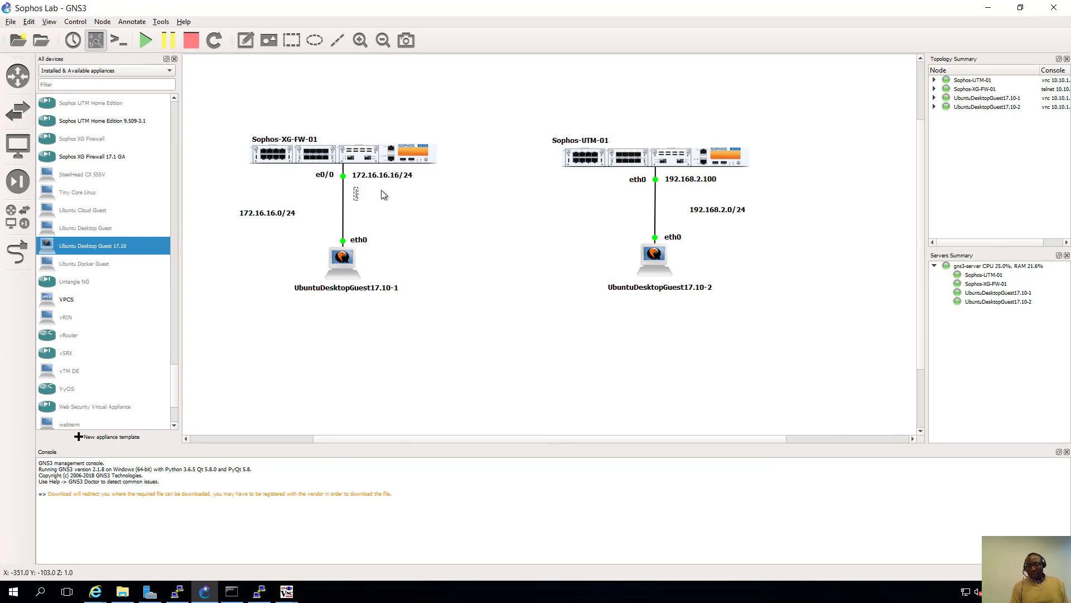
text(DHCP)
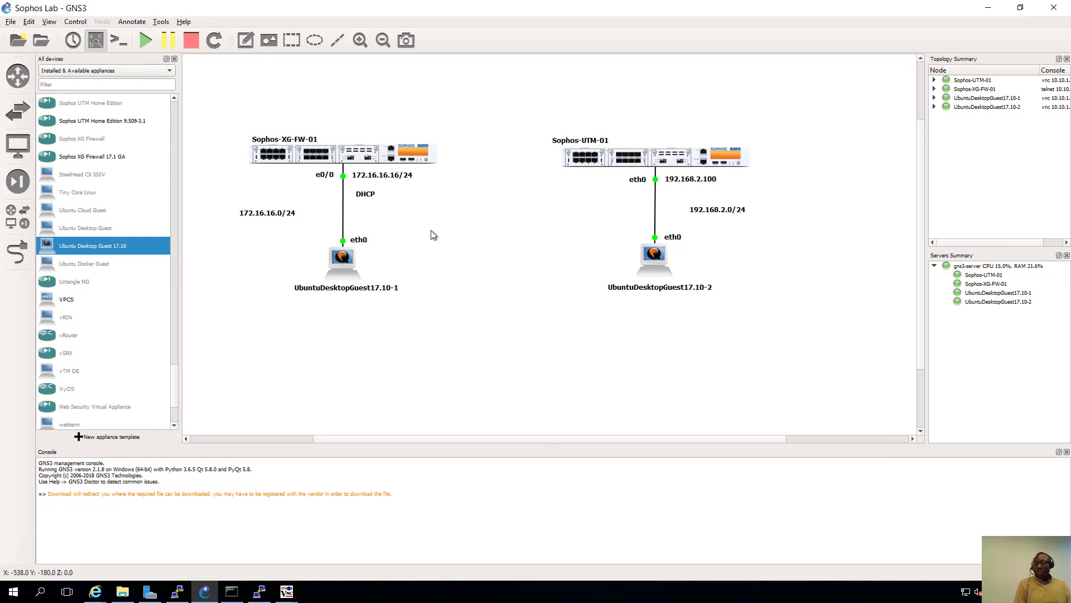
drag(367, 199, 366, 192)
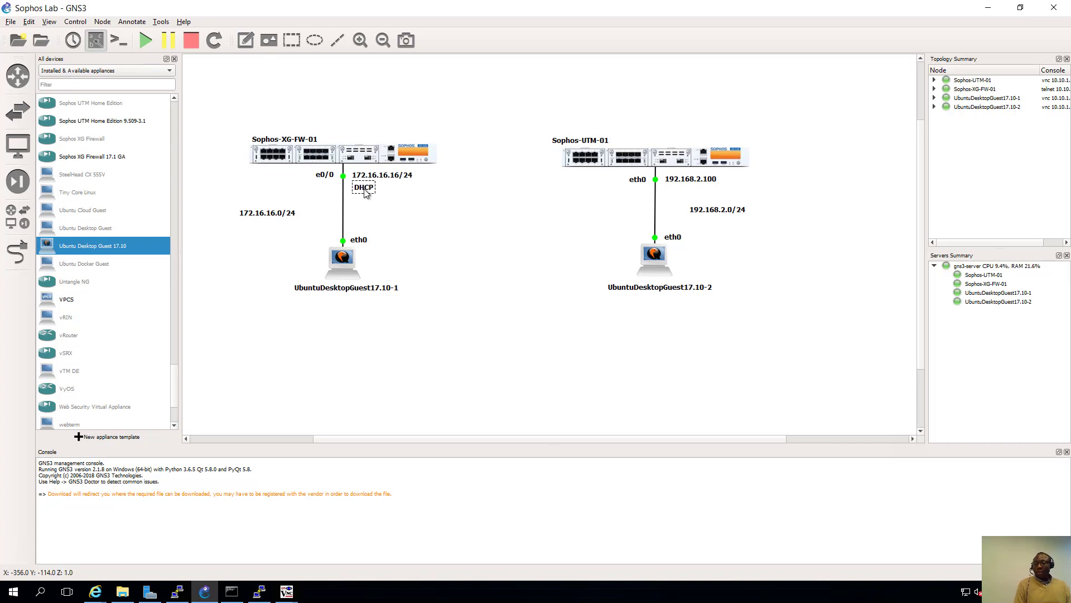
click(396, 206)
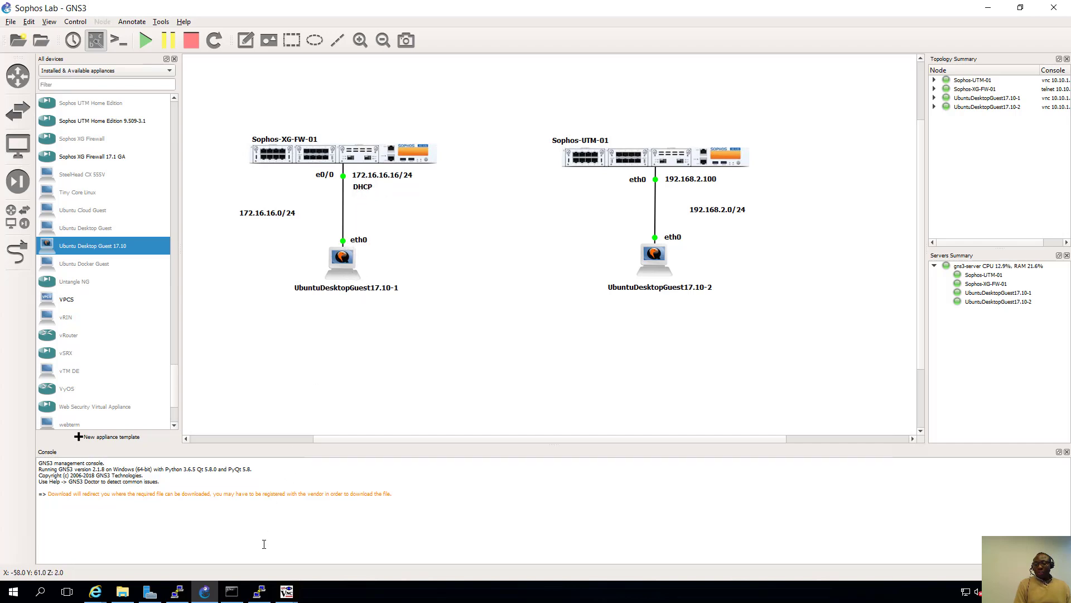
mouse_move(286, 590)
click(342, 550)
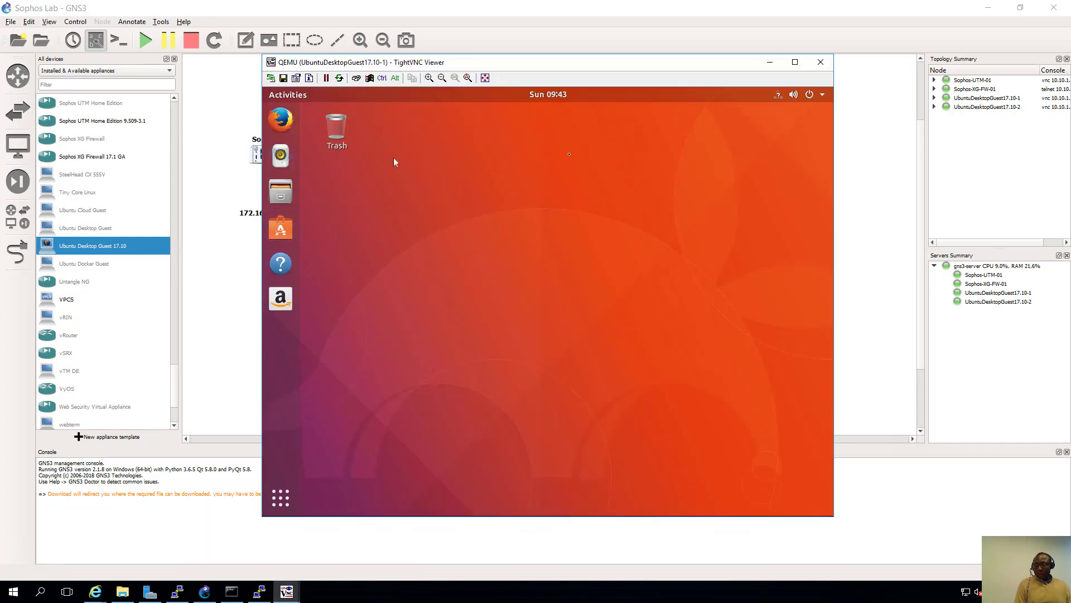
- Review client 1's wired details: IPv4 172.16.16.17, default route and DNS 172.16.16.16
click(780, 97)
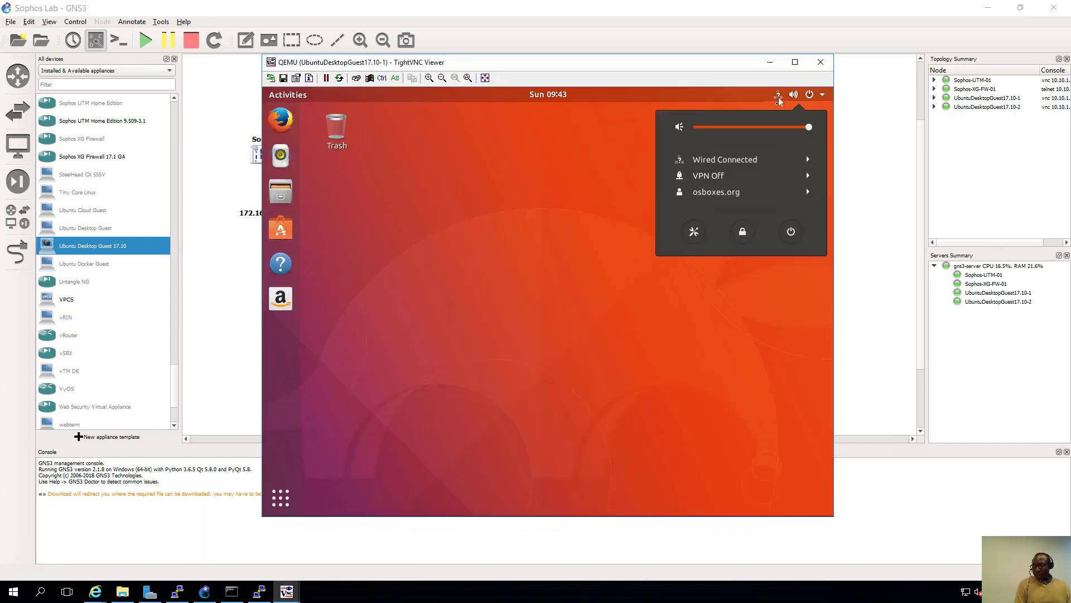
click(763, 161)
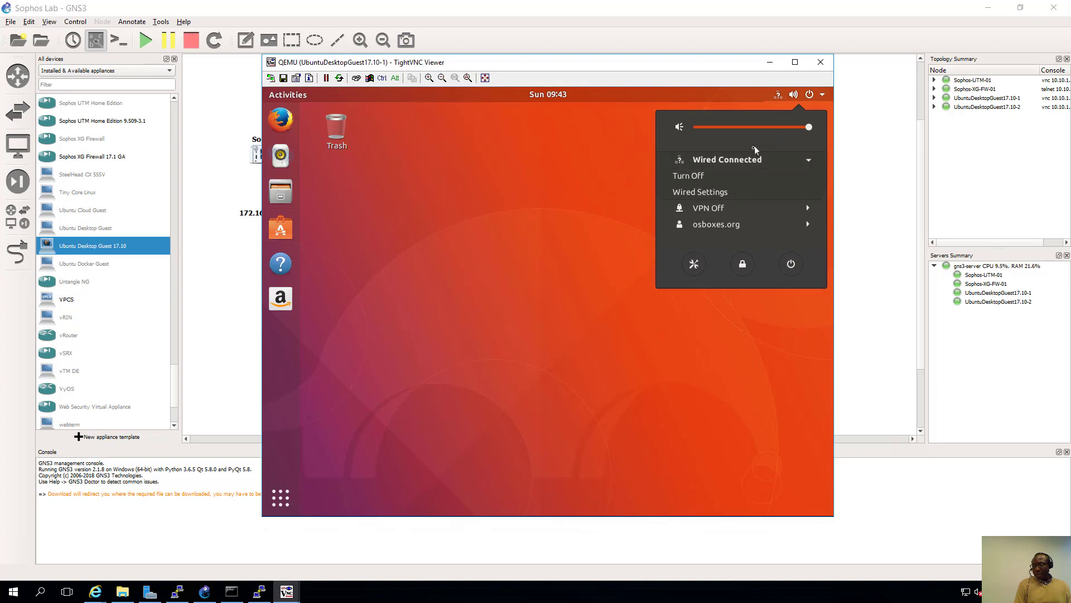
click(717, 193)
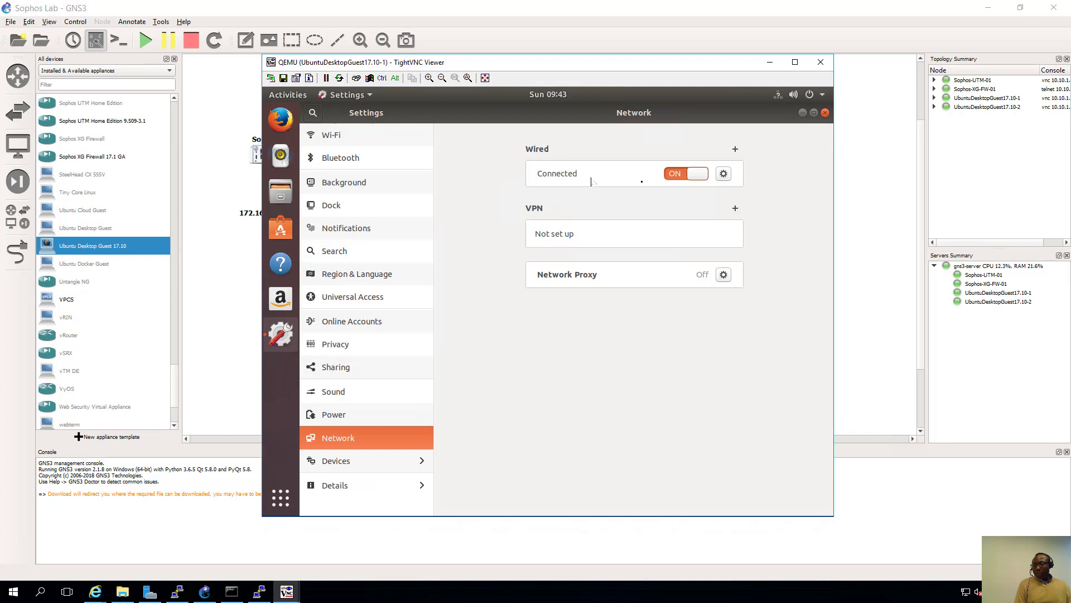
click(724, 175)
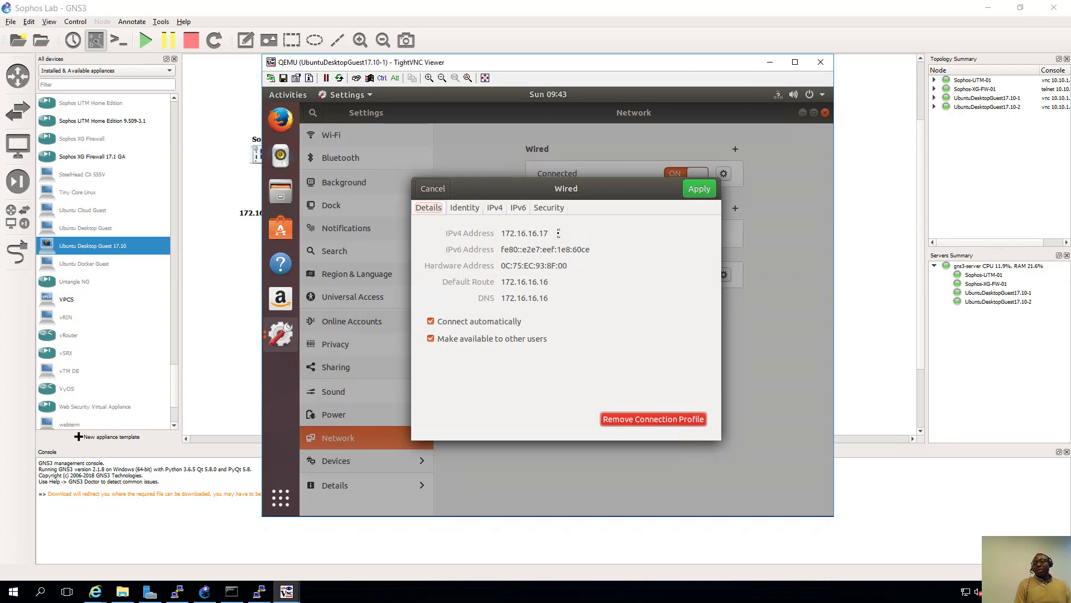
click(438, 190)
- Place a 172.16.16.17 note beside UbuntuDesktopGuest17.10-1, then bring its network settings back
click(246, 317)
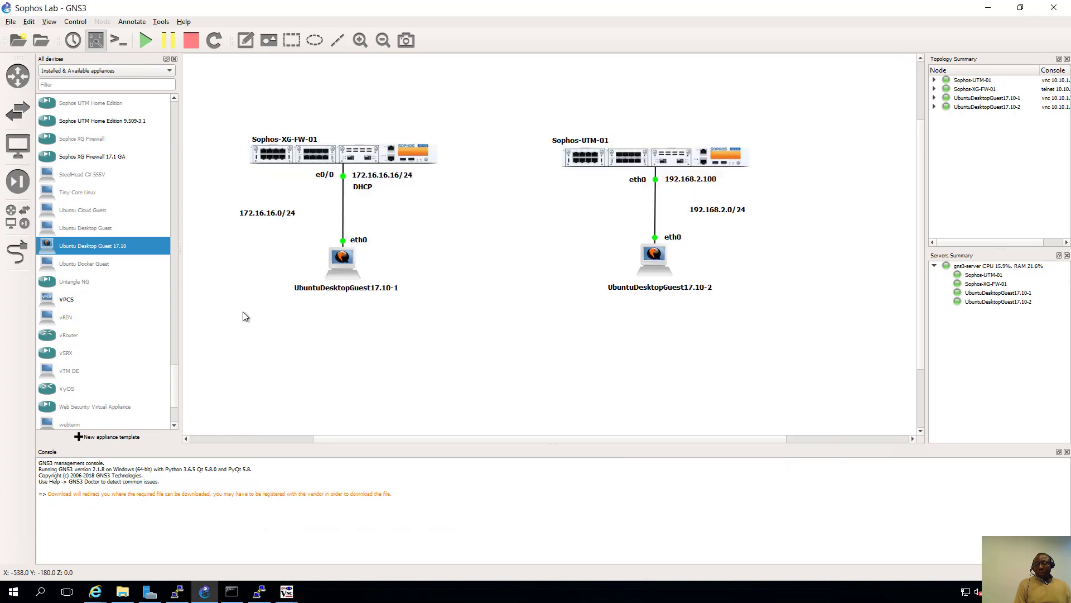
click(251, 43)
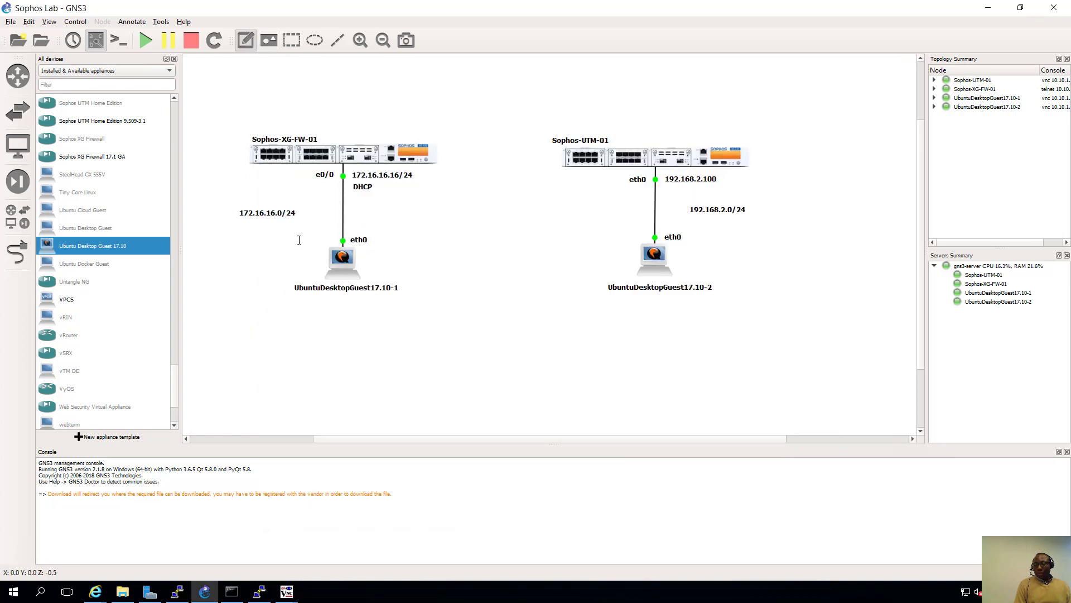
click(361, 252)
text(1)
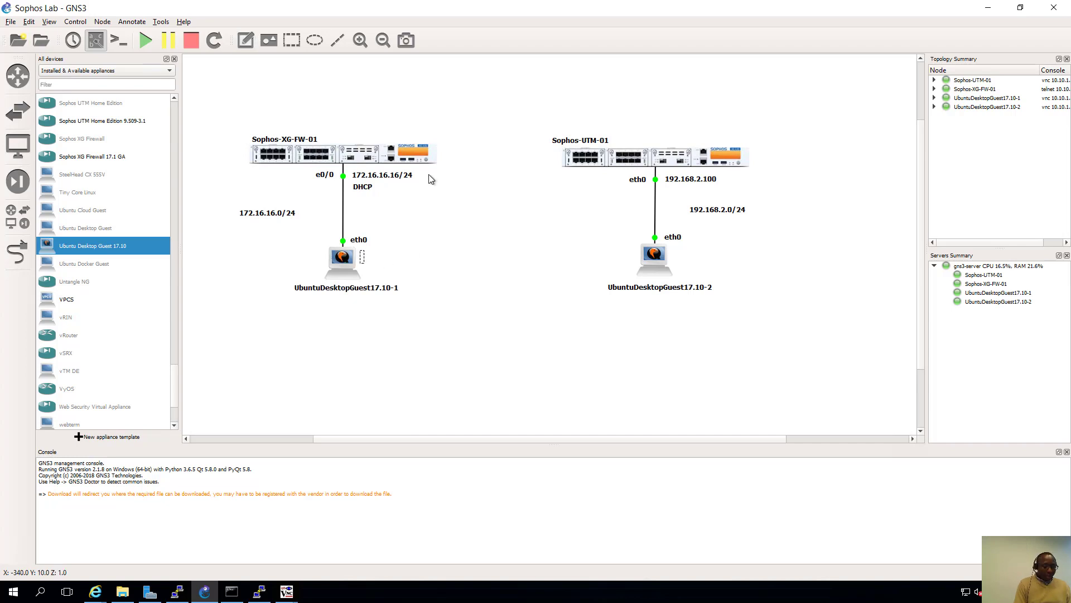
text(72.16)
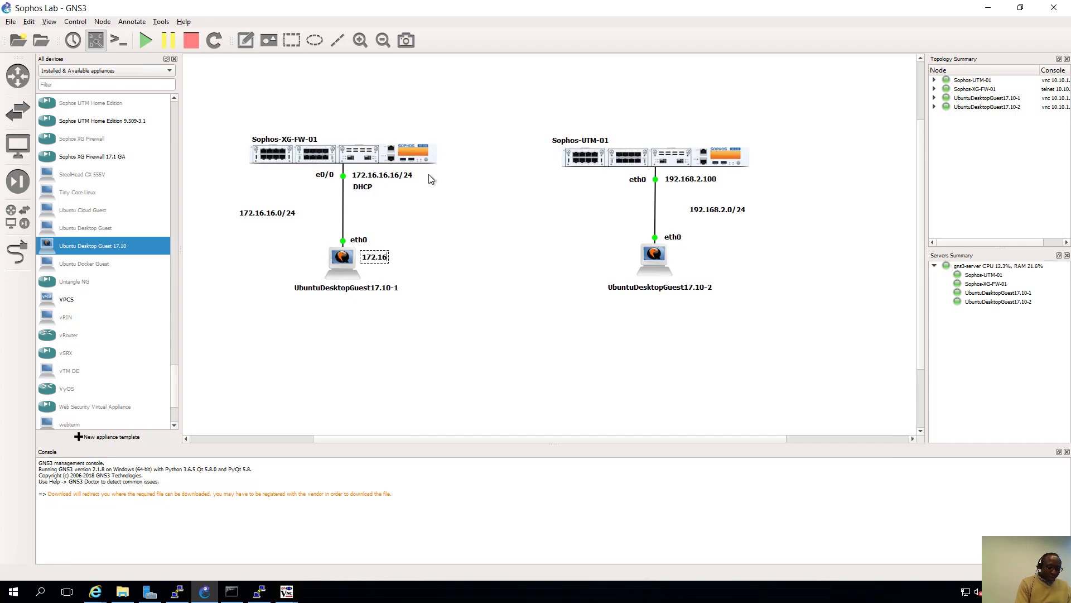
text(.16.17)
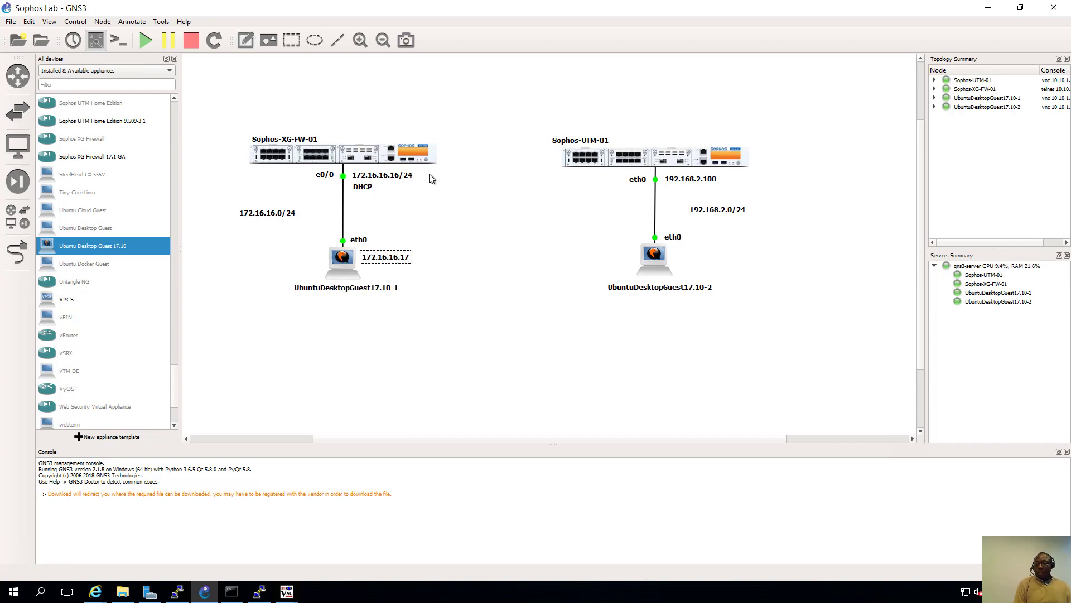
drag(390, 261, 385, 255)
click(435, 193)
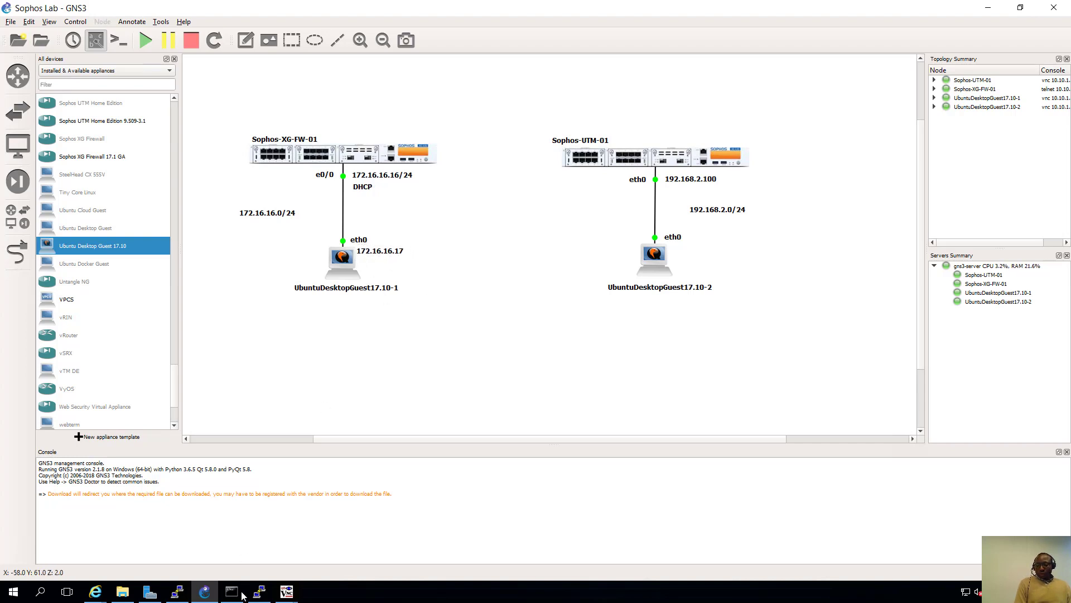
click(290, 591)
click(351, 550)
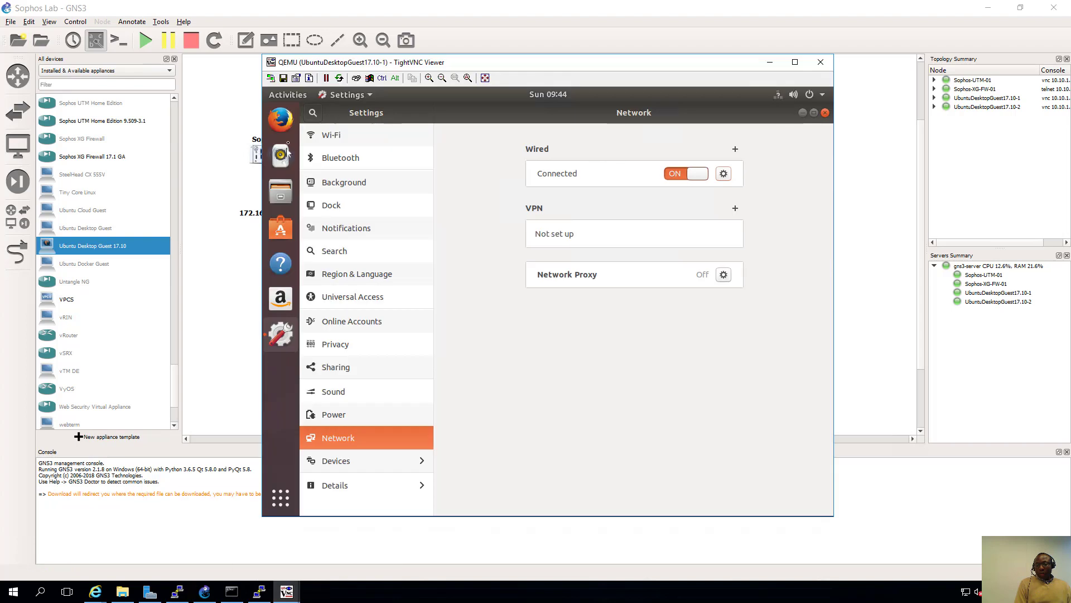
click(291, 122)
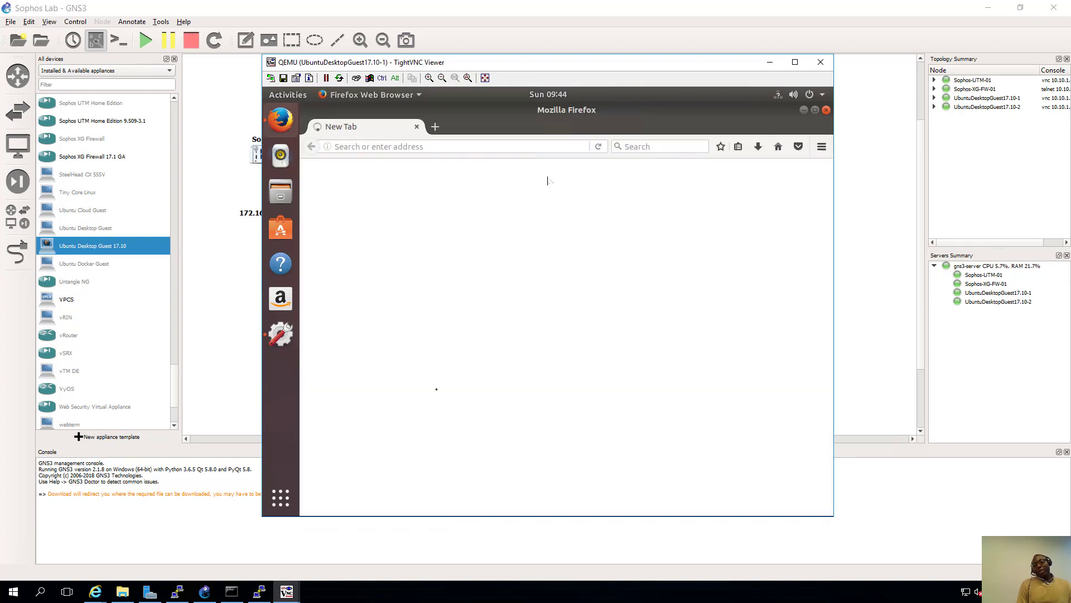
click(374, 147)
text(h)
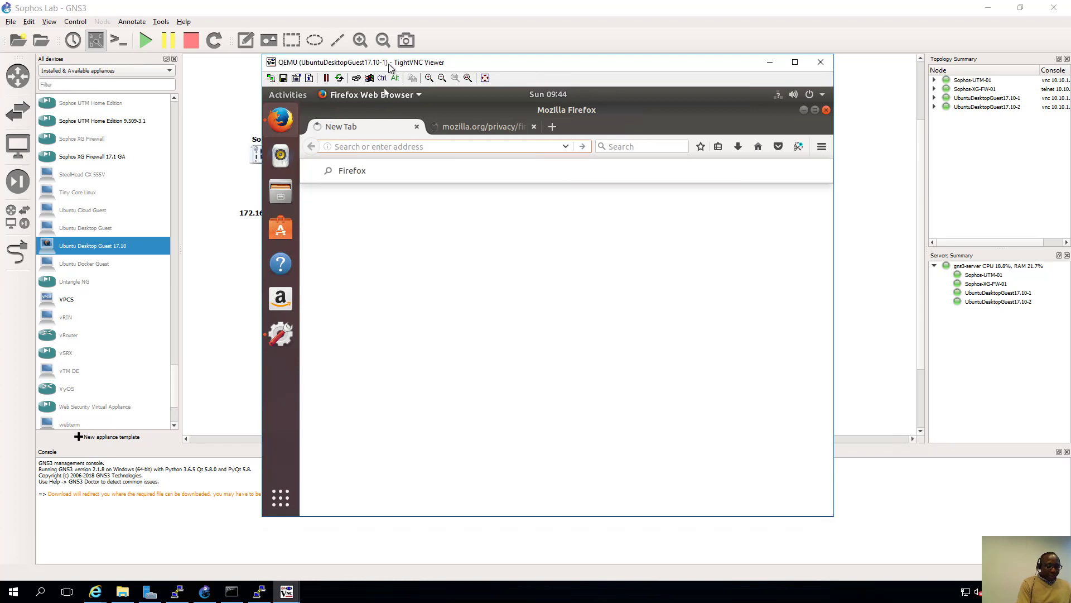
text(ttps://)
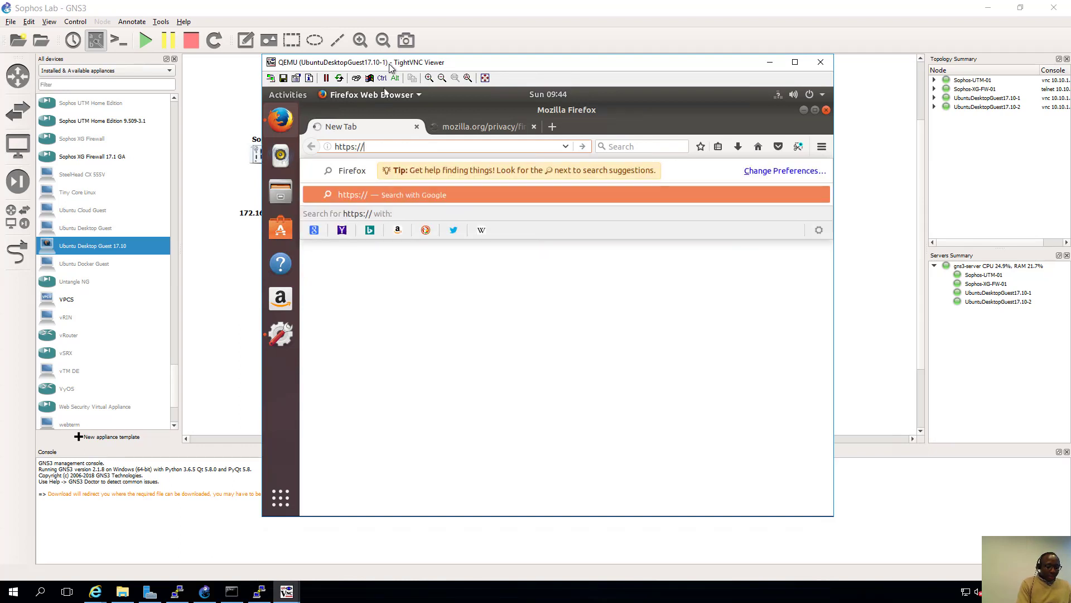
text(172.16)
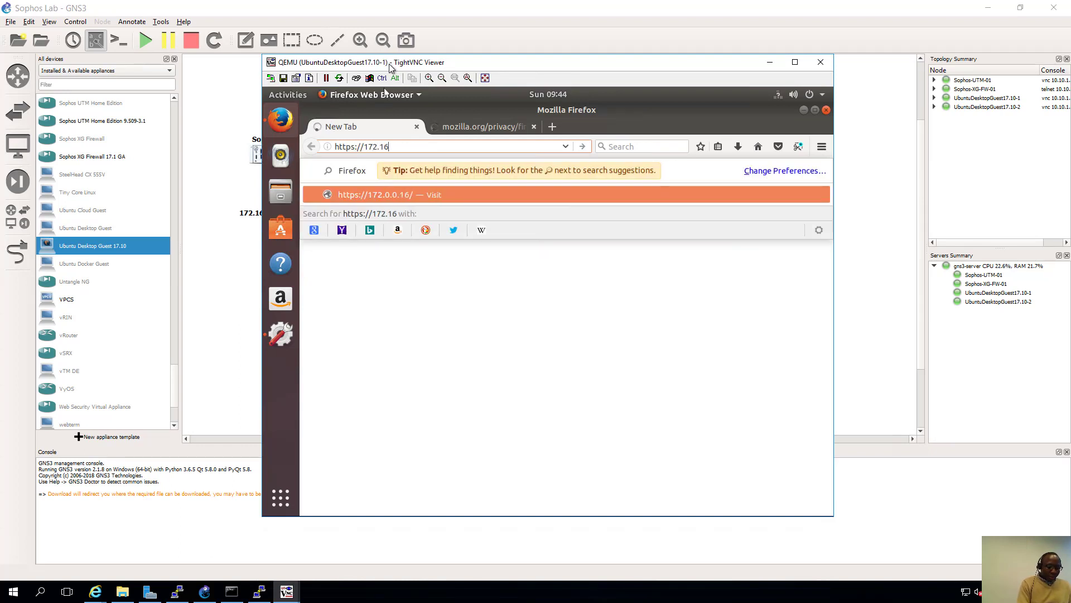
text(.16.16)
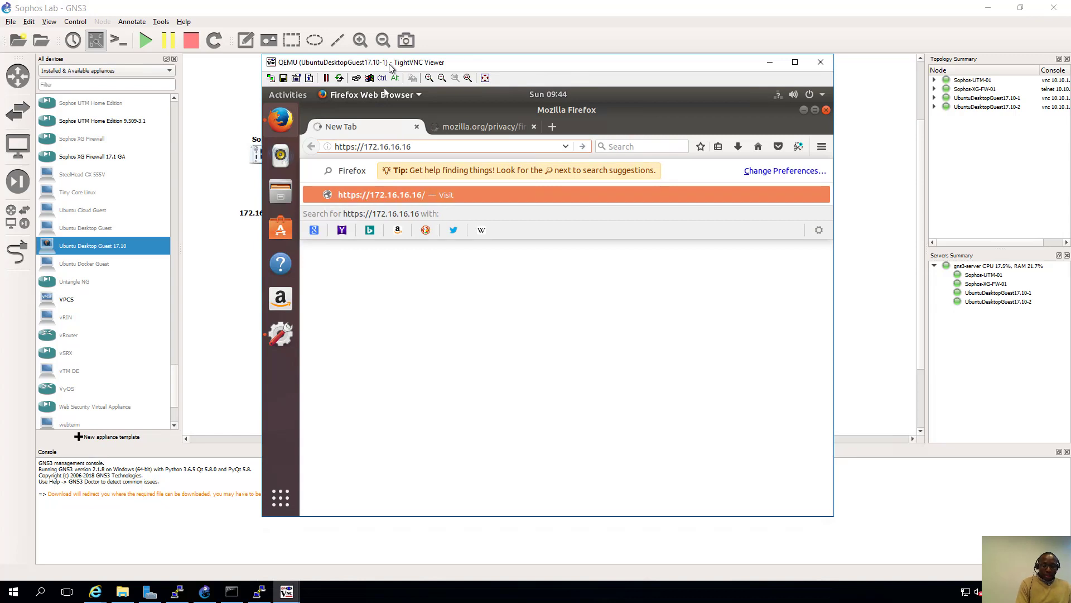
text(:4444)
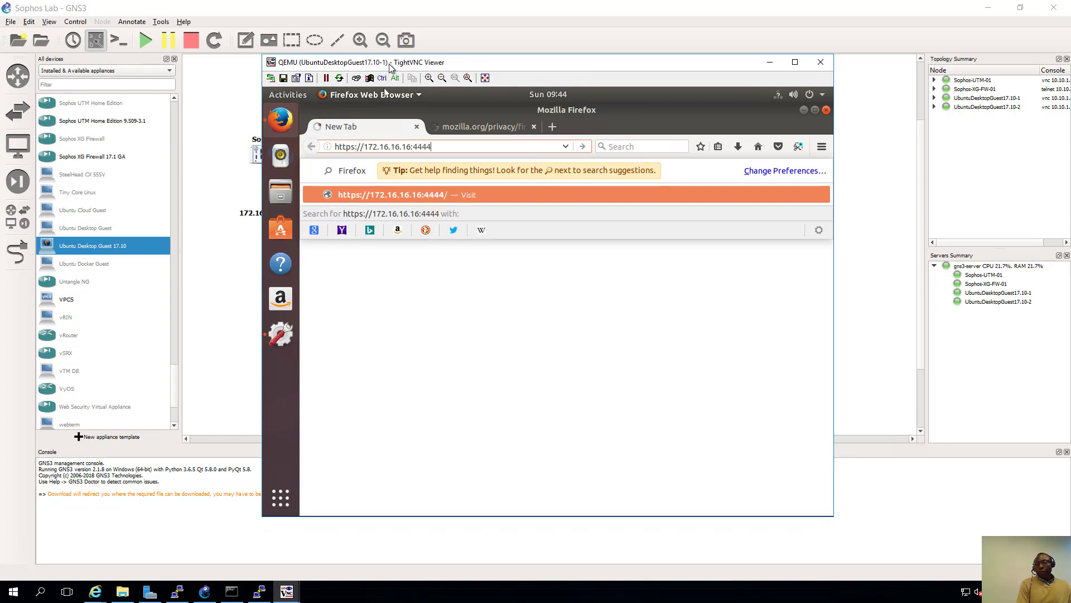
key(Return)
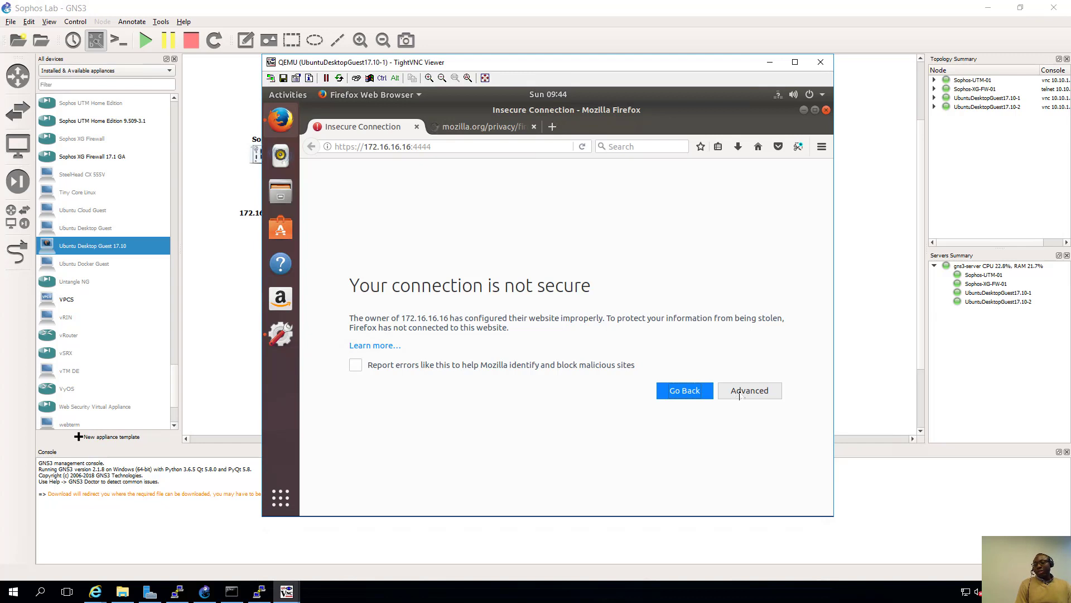
- Add and confirm a security exception for the firewall's invalid certificate
click(740, 390)
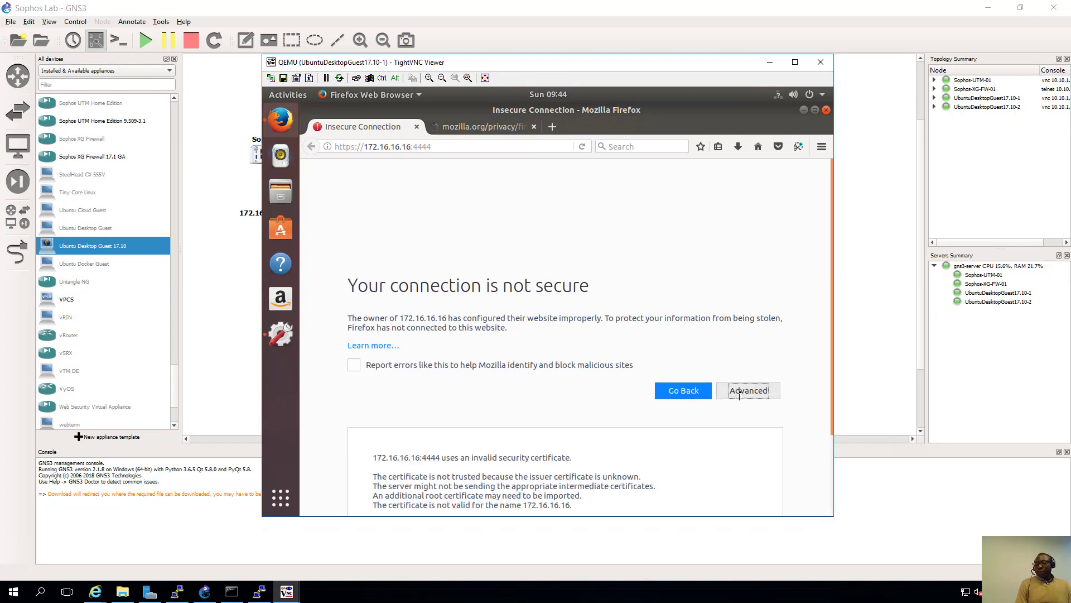
click(736, 475)
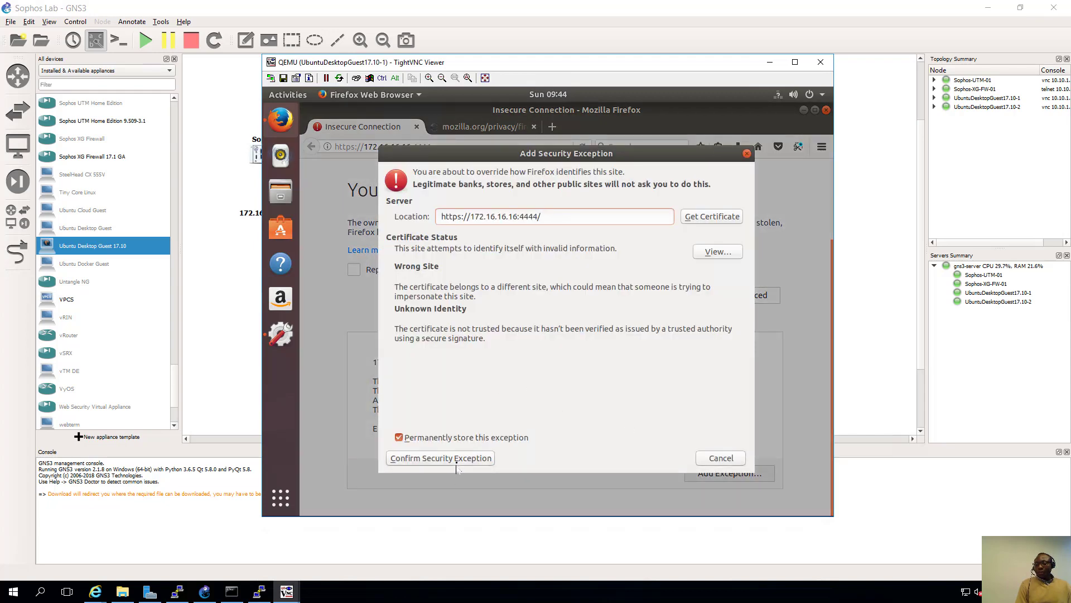
click(456, 458)
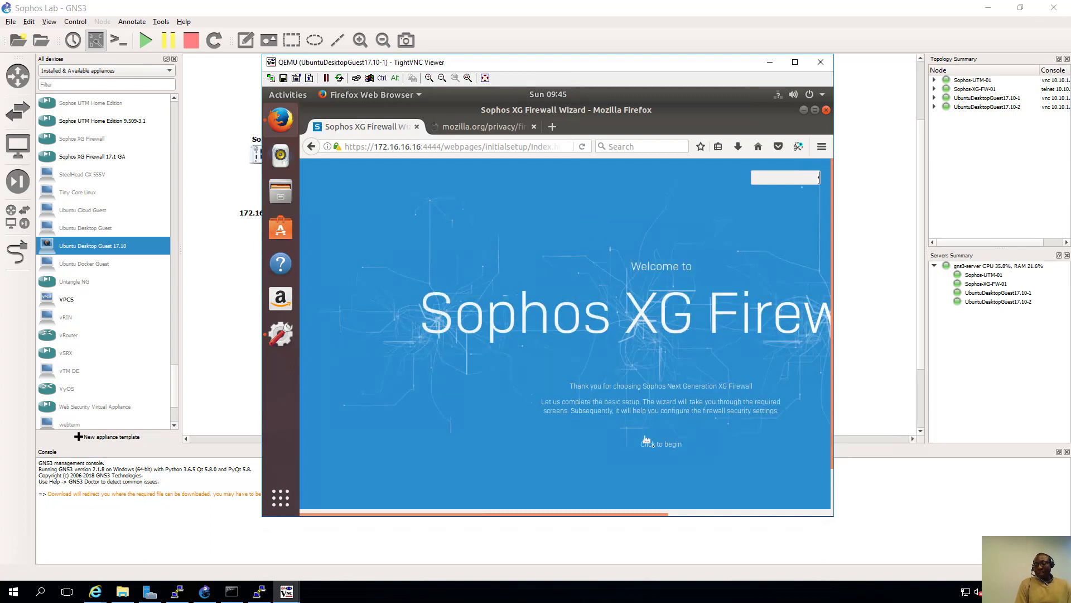
- Enter the new admin password in both fields, accept the license agreement and continue
click(669, 447)
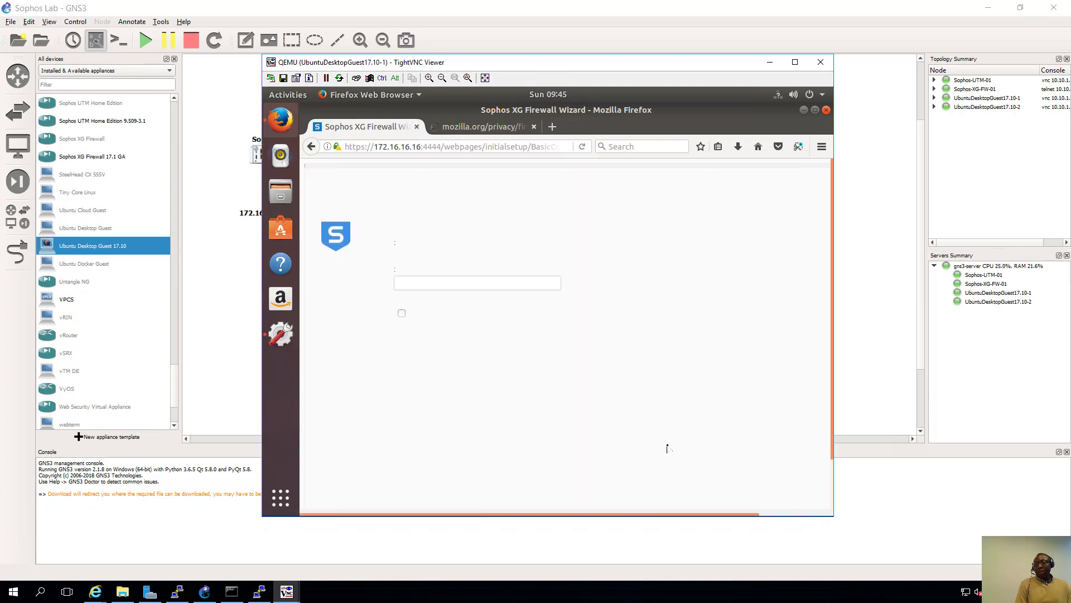
click(448, 323)
text(Sophos@12345678)
key(Tab)
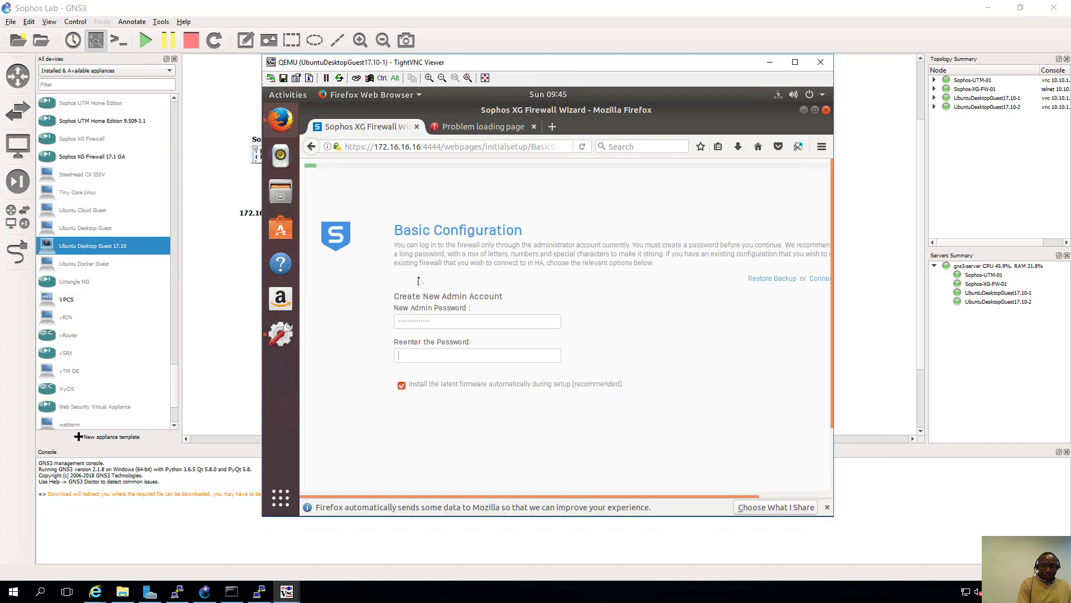
text(Sophos@12345678)
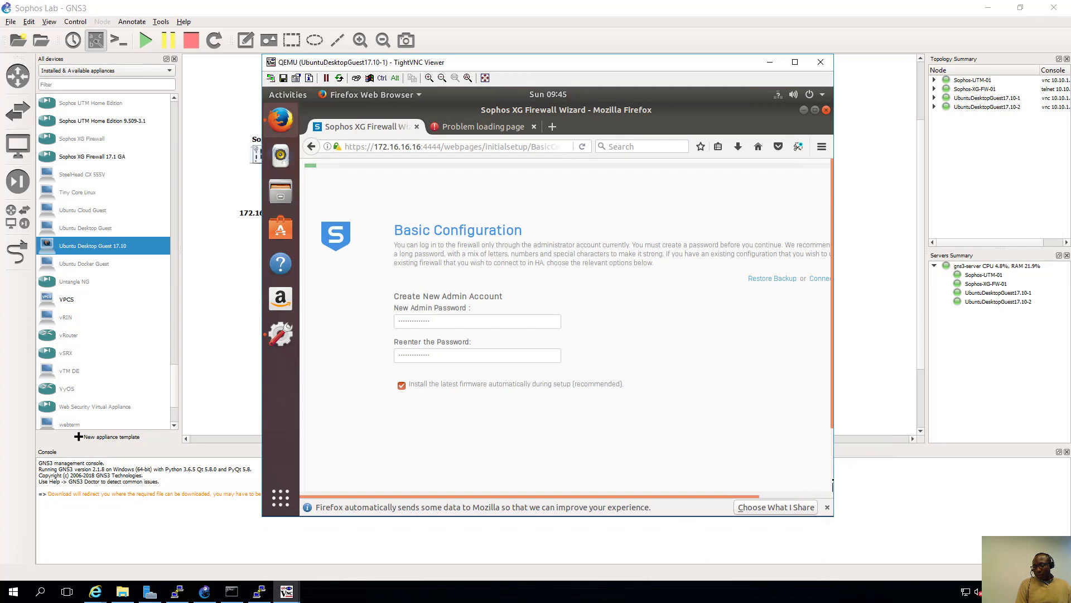
scroll(833, 481, down, 3)
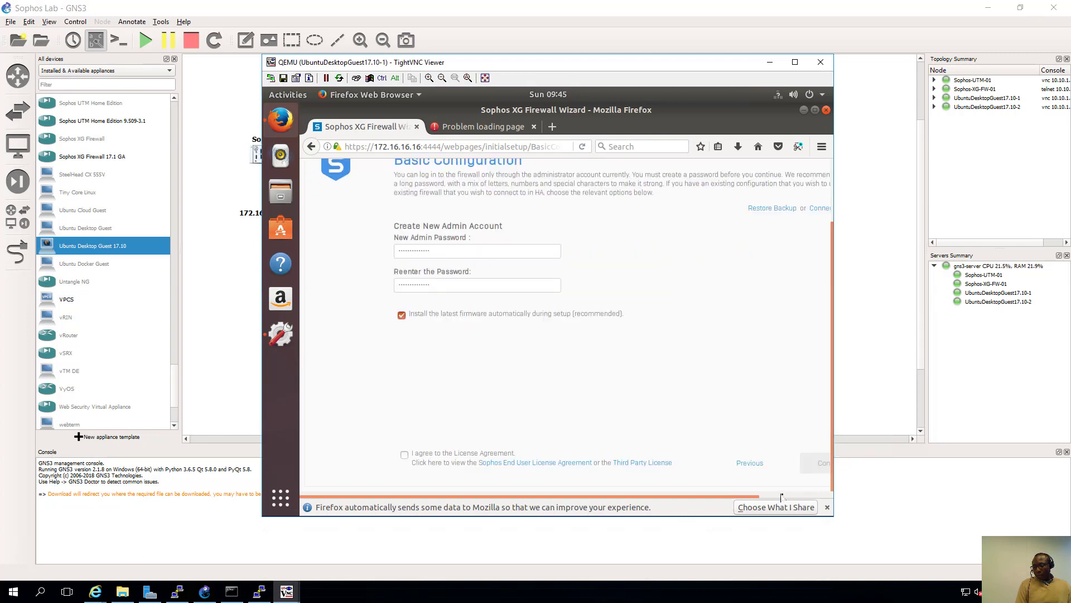
click(784, 496)
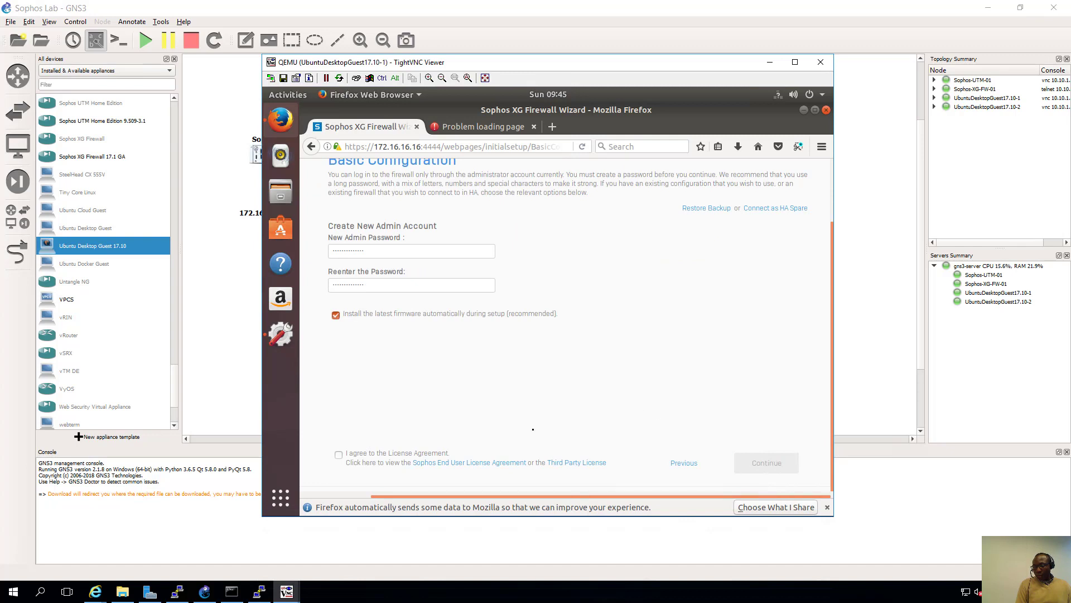
click(338, 455)
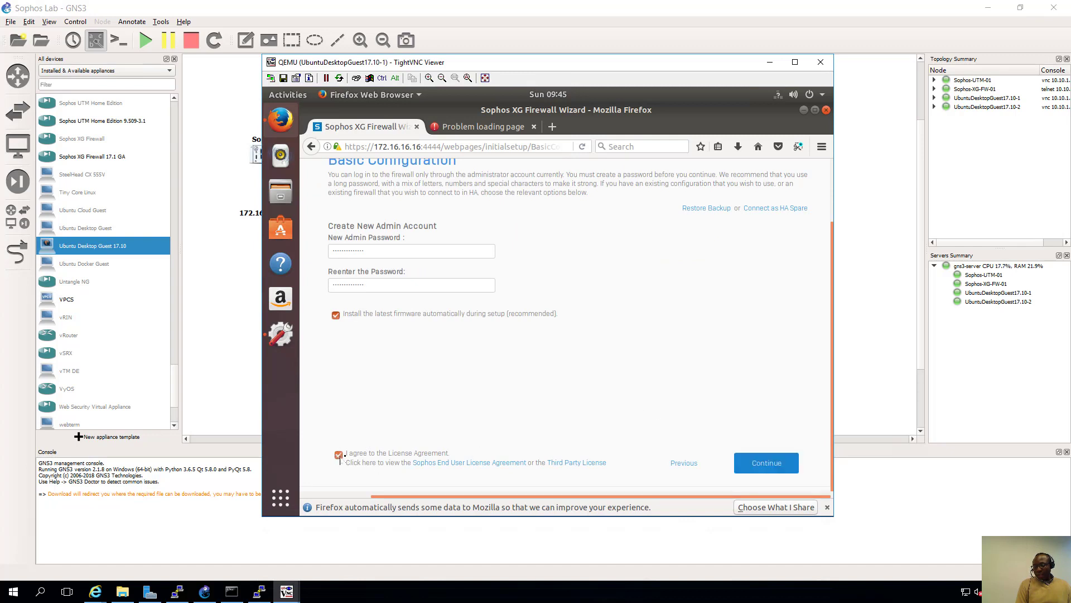
click(767, 460)
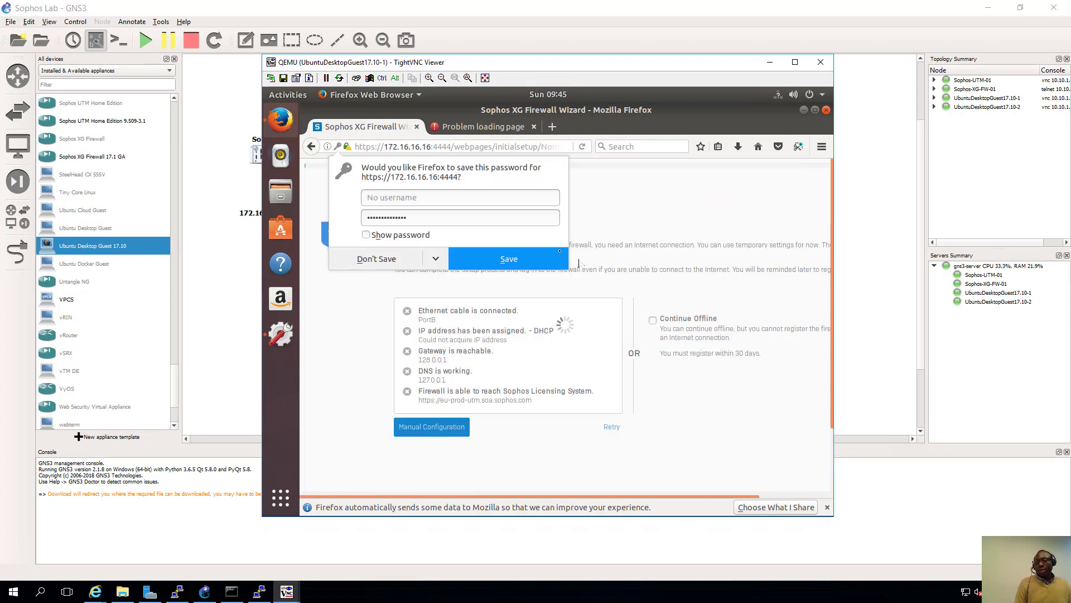
- Decline saving the password, choose Continue Offline and confirm skipping registration
click(381, 263)
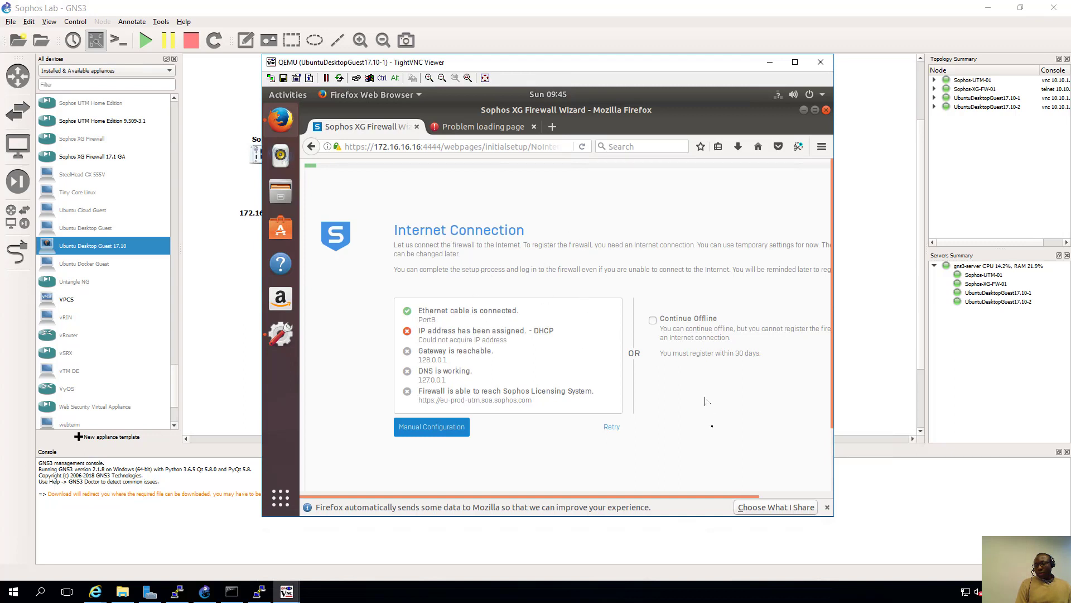
scroll(831, 478, down, 3)
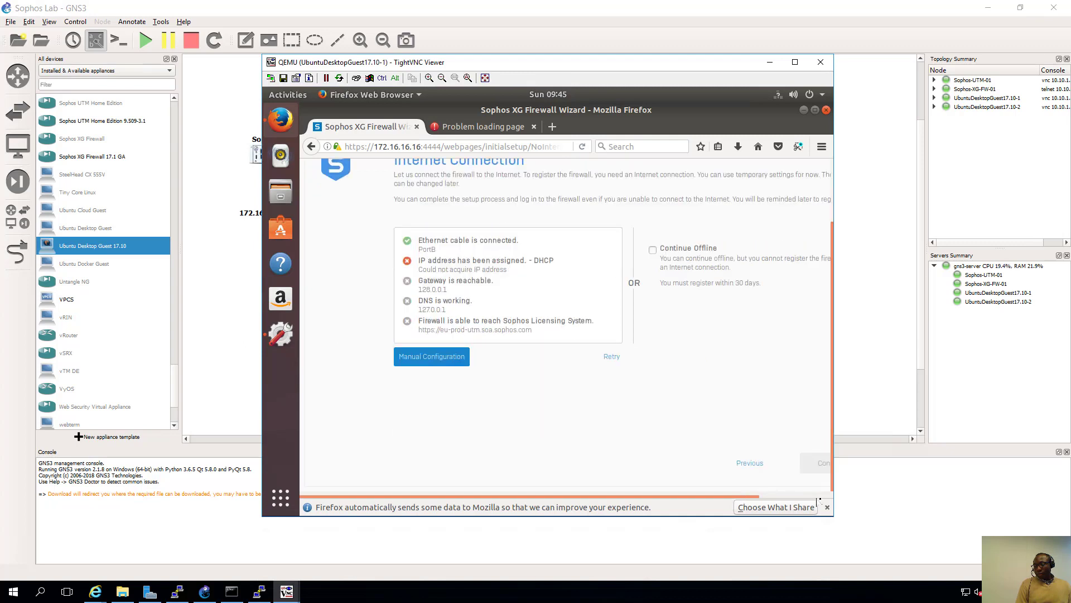
click(653, 251)
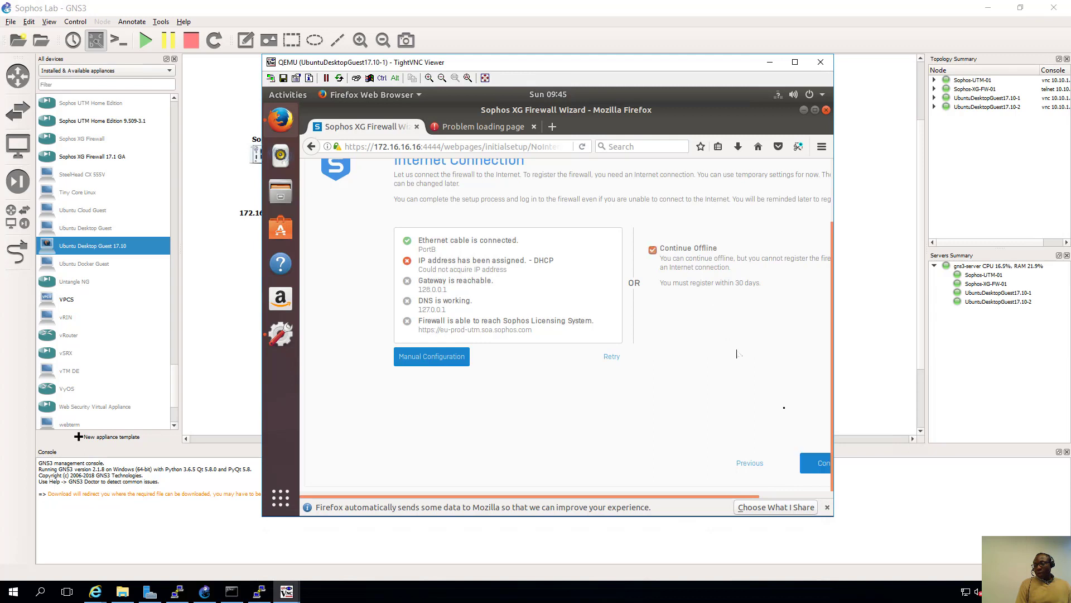
drag(751, 497, 1003, 506)
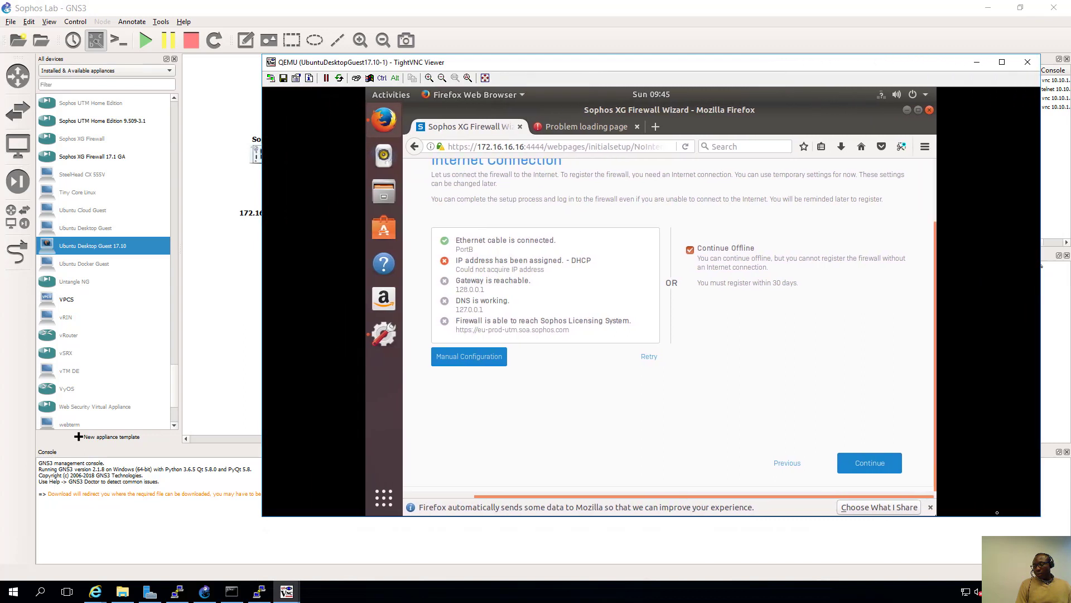
drag(894, 517, 895, 559)
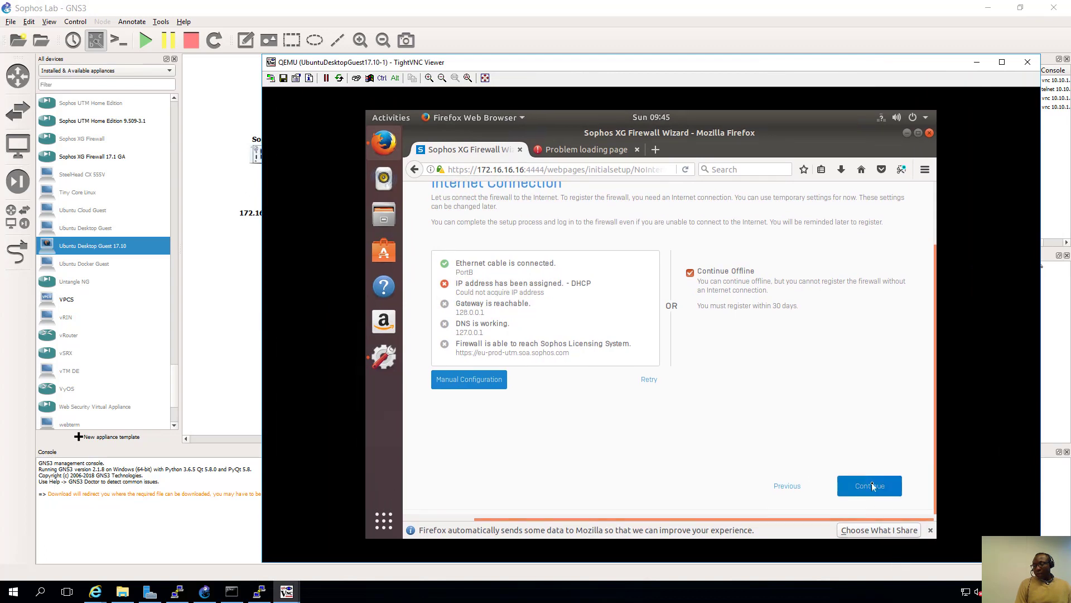
click(871, 486)
click(657, 395)
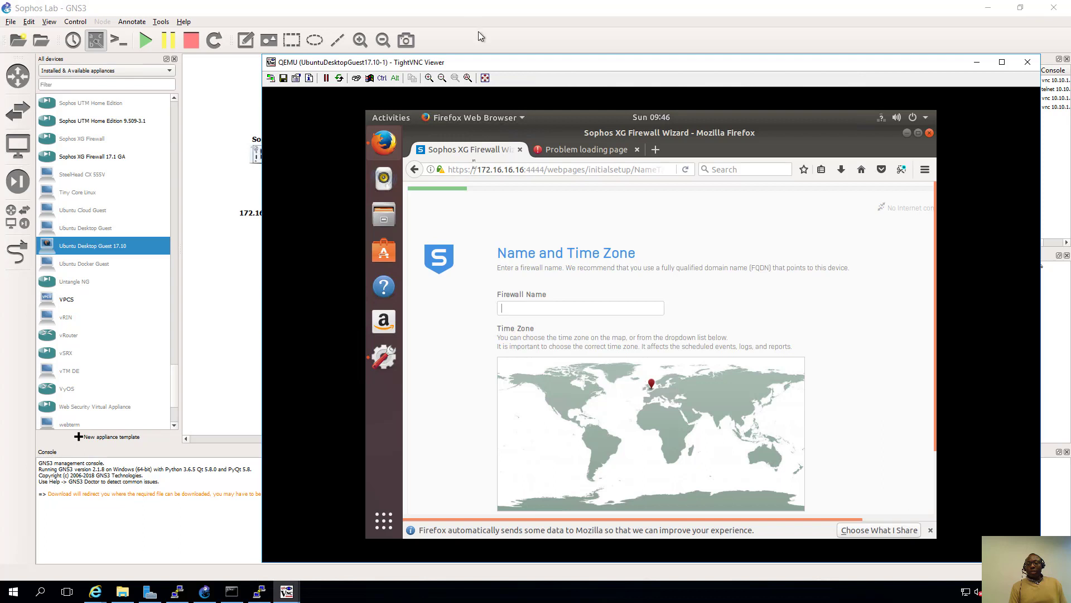
- Name the firewall Sophos-XG-FW-01, keep the Europe/London time zone and continue
drag(500, 62, 478, 62)
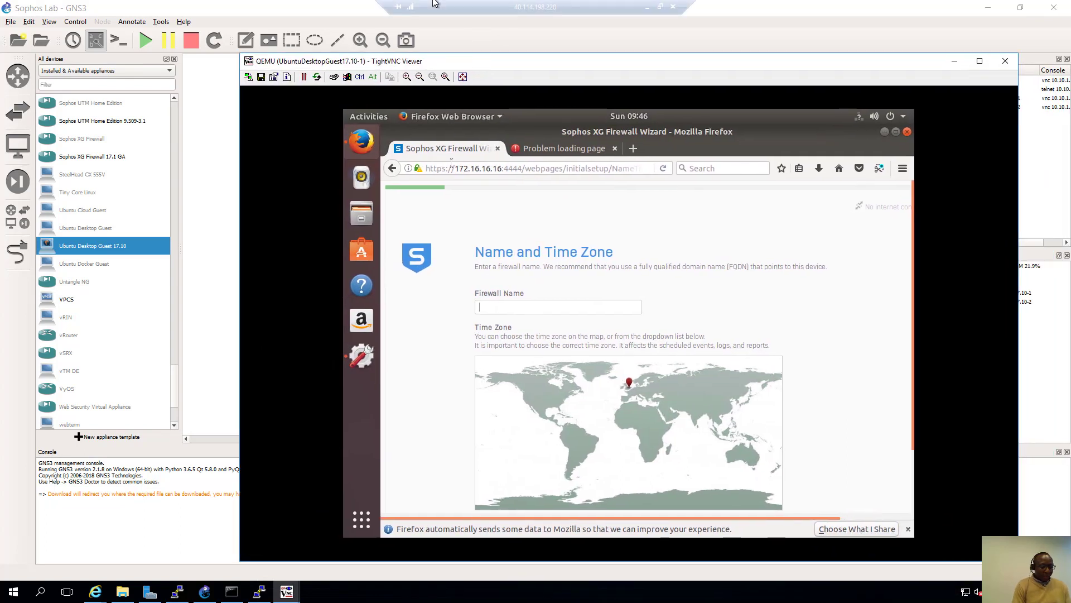
text(Sophos-XG-FW)
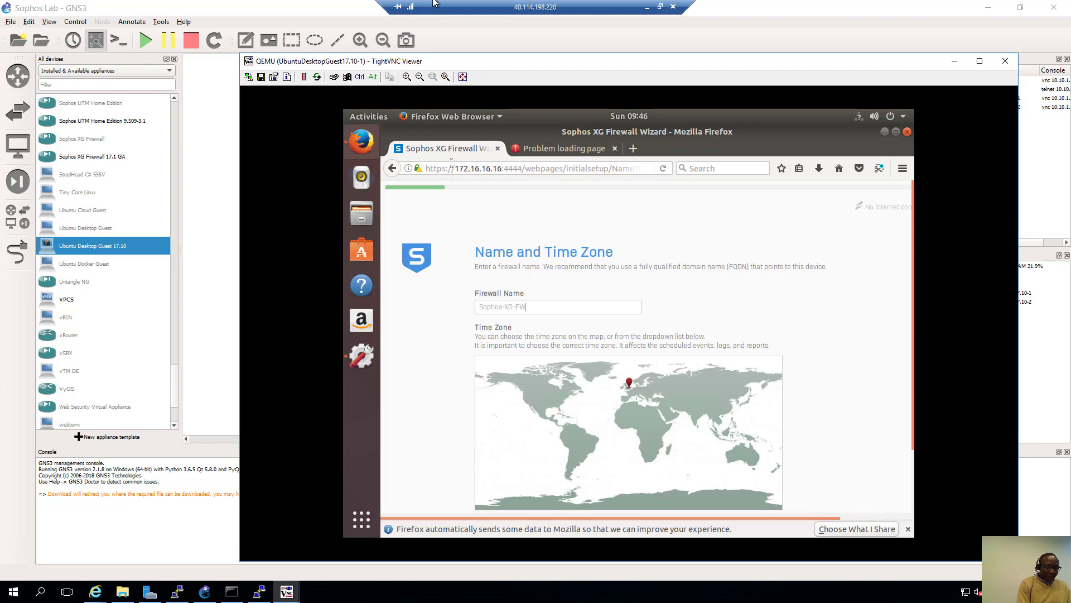
text(-01)
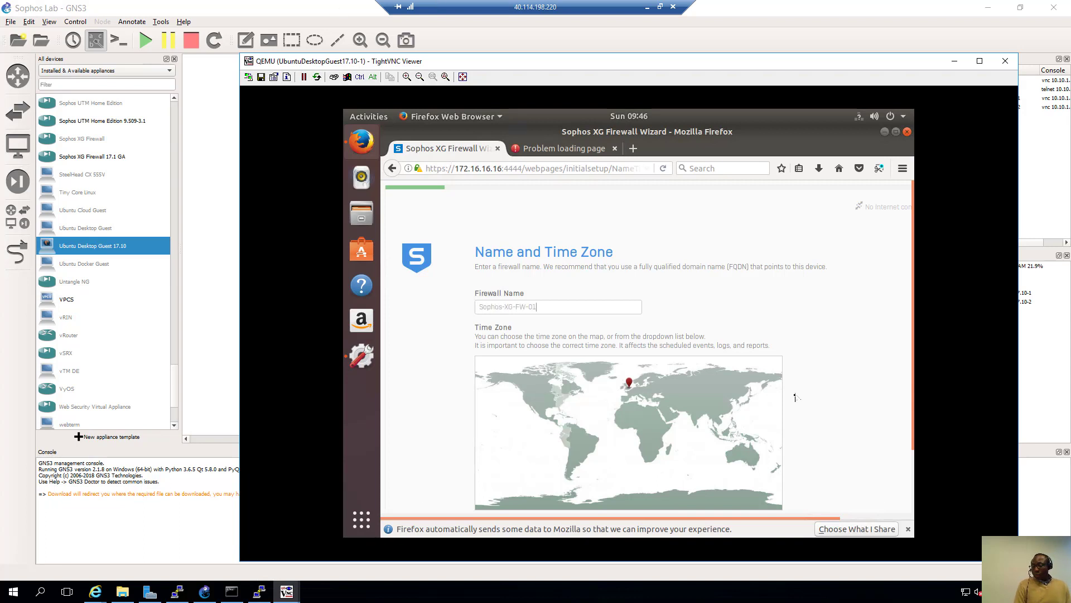
scroll(870, 467, down, 2)
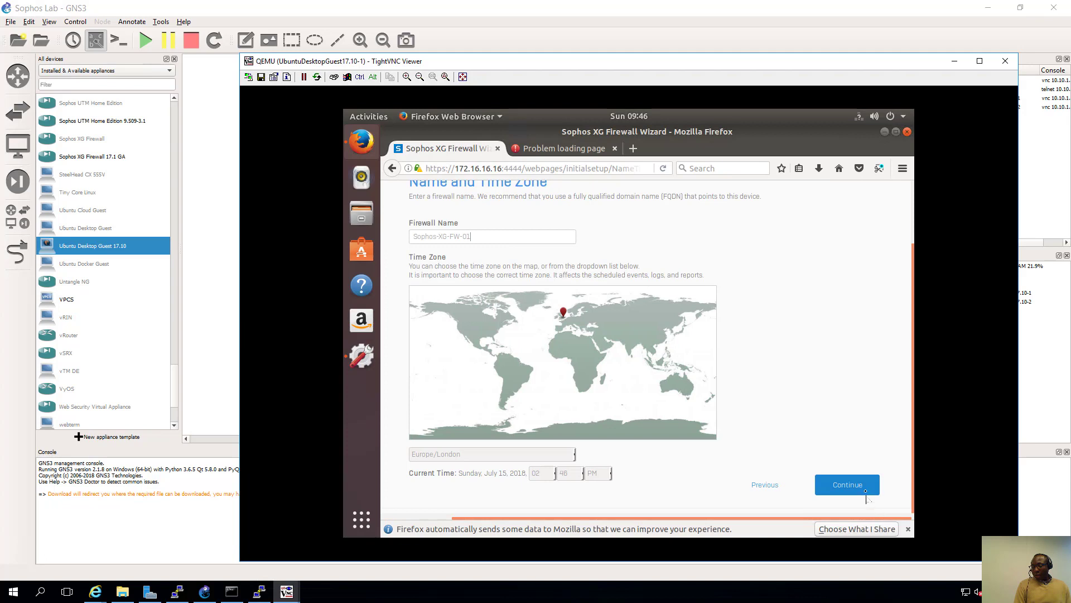
click(867, 491)
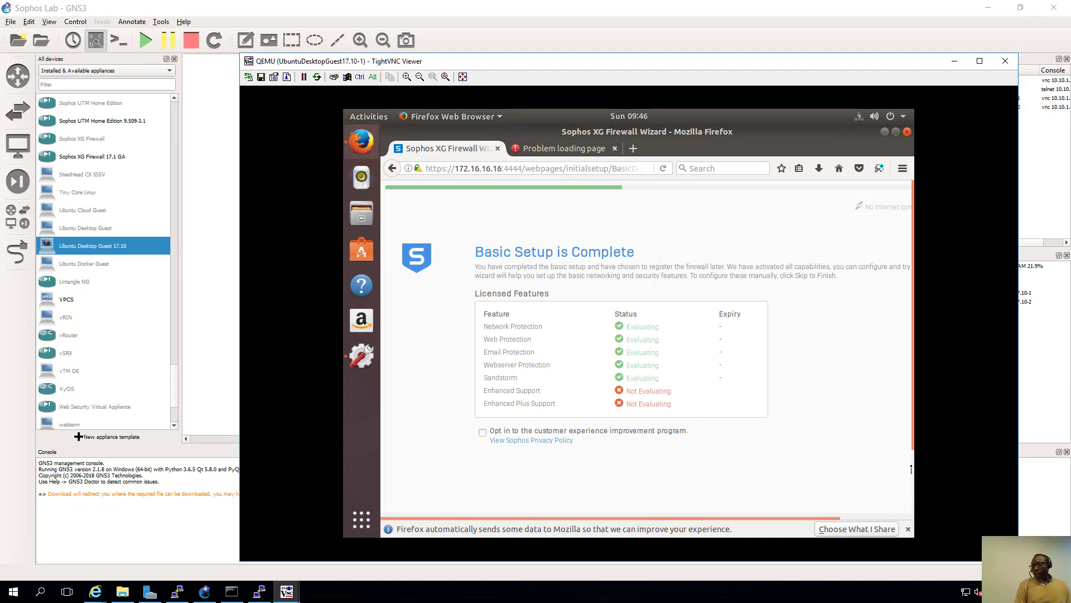
- Jump to the Configuration Summary with Skip to Finish, then click Finish
scroll(912, 469, down, 2)
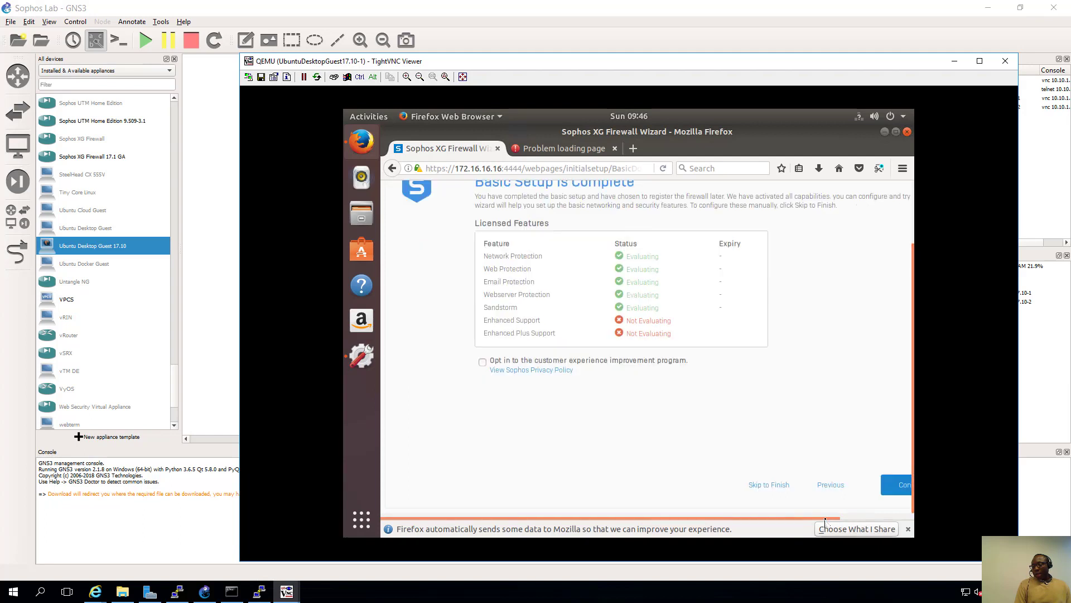
scroll(825, 519, right, 2)
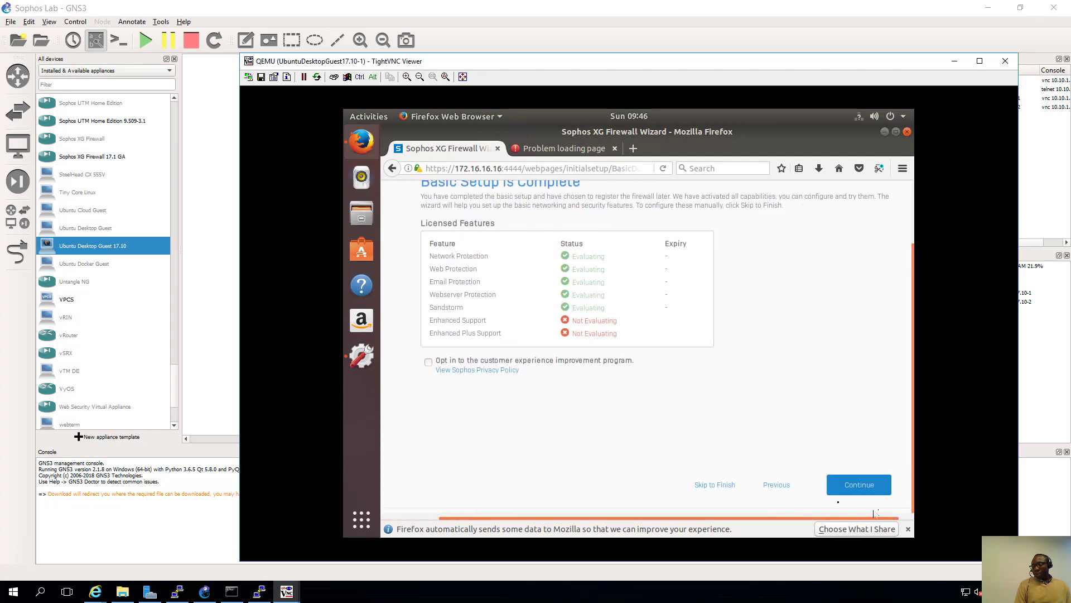
click(732, 486)
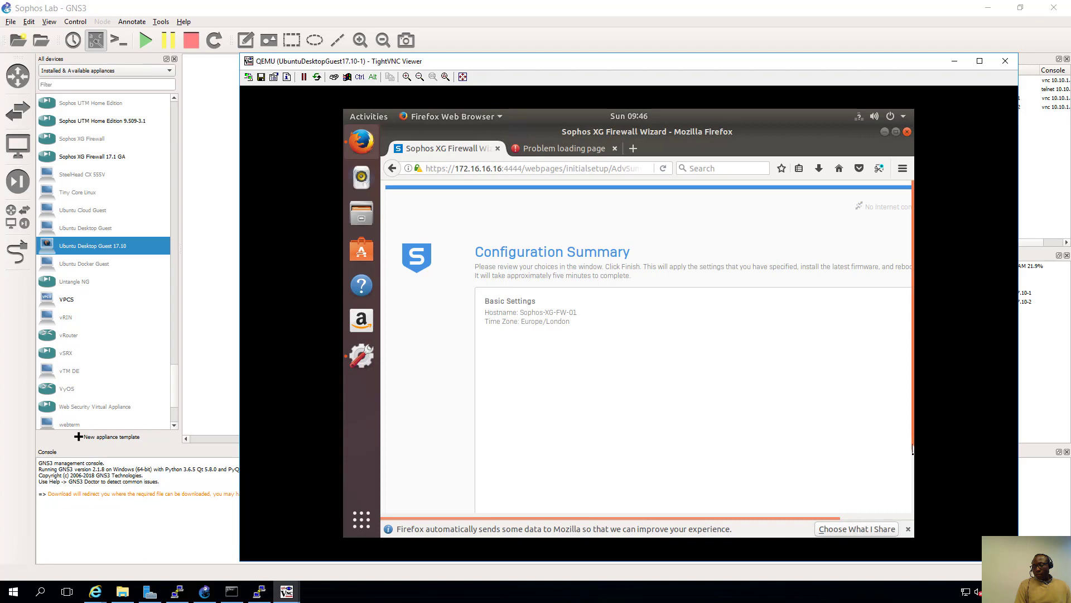
scroll(914, 471, down, 2)
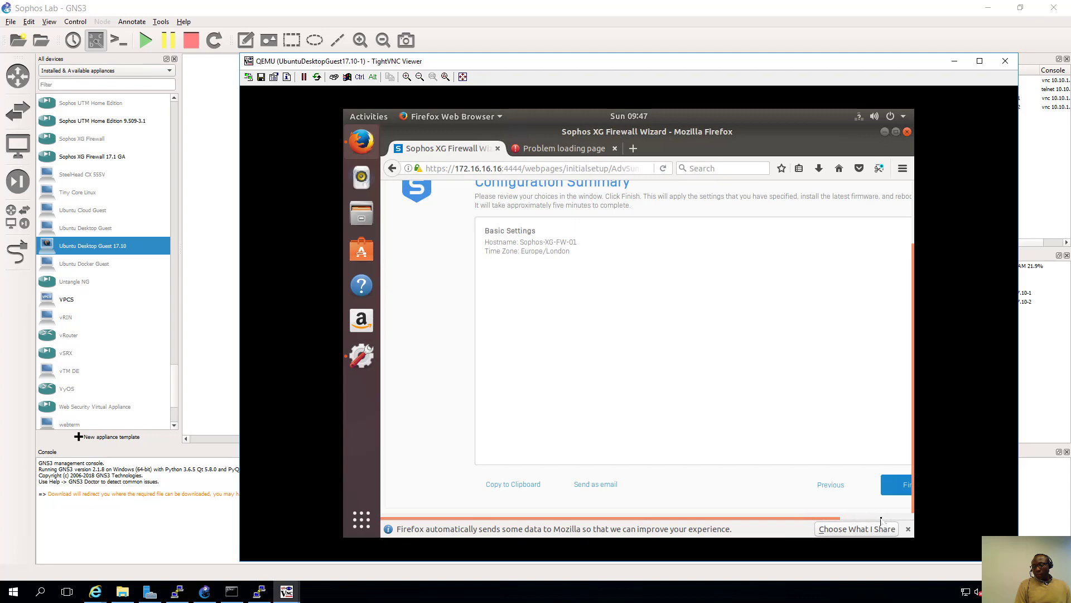
click(848, 486)
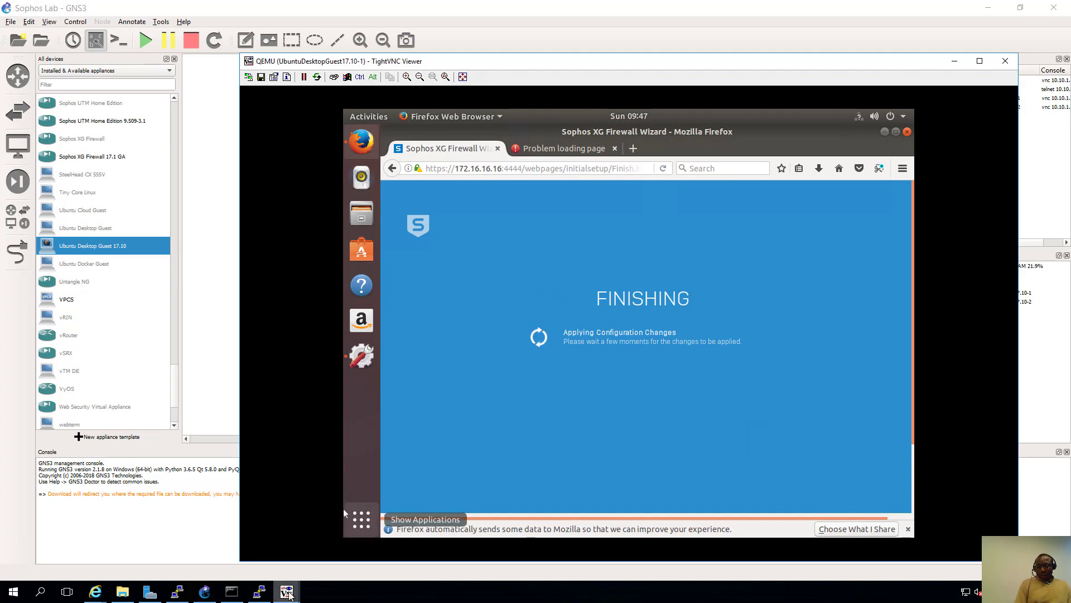
- Glance at the Sophos-UTM install console, minimize it, and return to the topology canvas
mouse_move(289, 593)
click(263, 534)
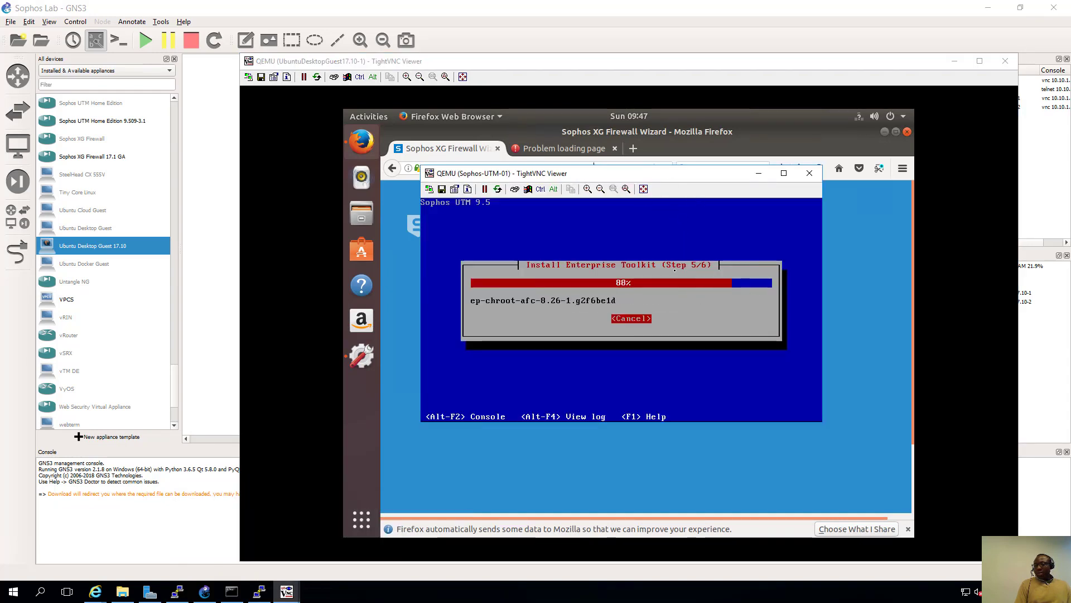
click(756, 174)
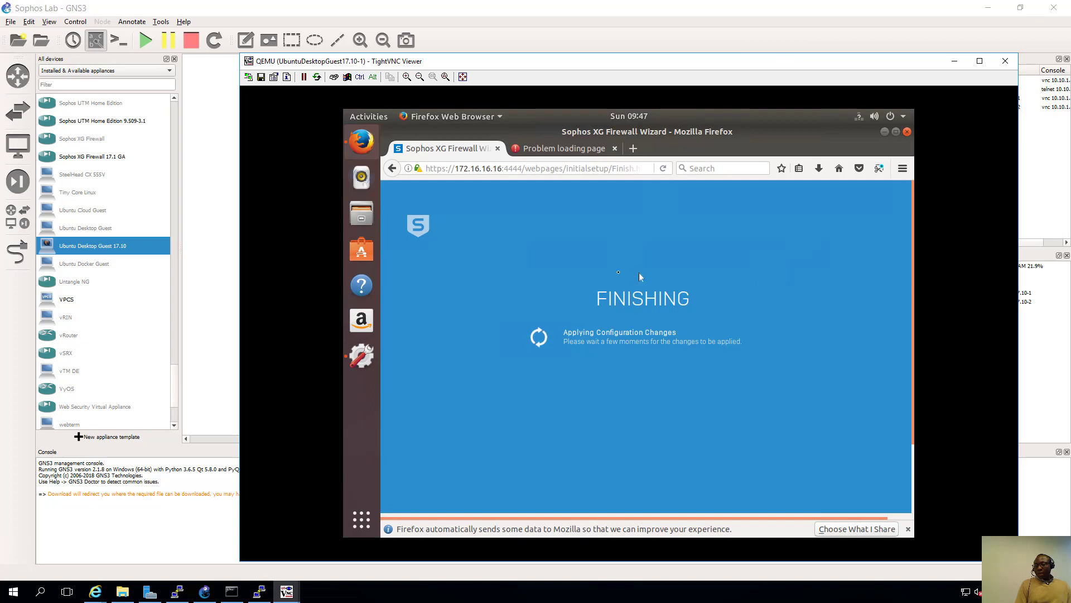
click(211, 206)
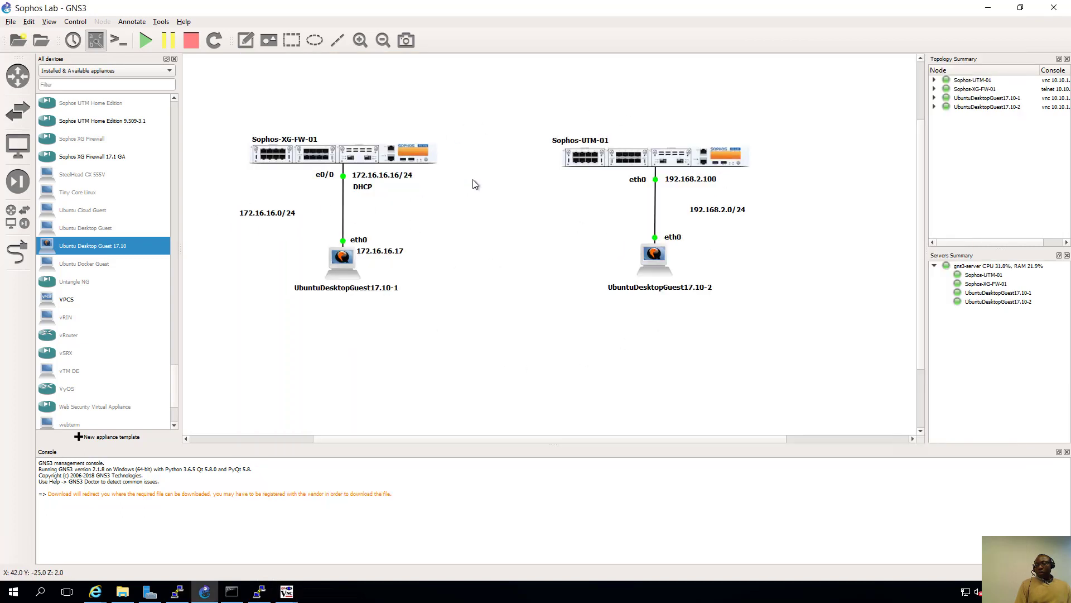
- Open UbuntuDesktopGuest17.10-2's console, sign in with the user's password, and return to GNS3
right_click(653, 260)
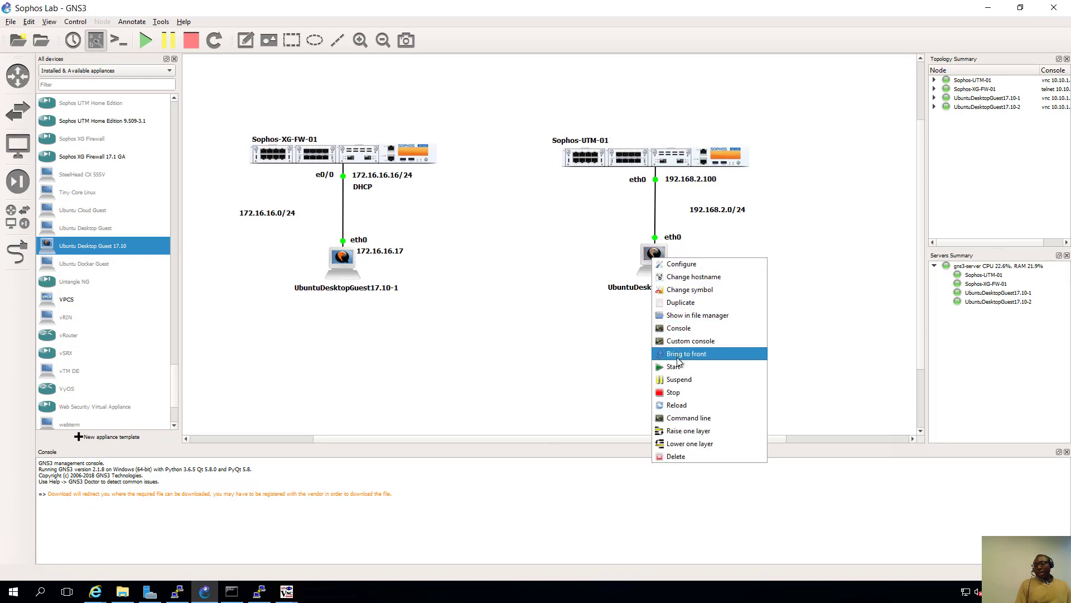
click(677, 329)
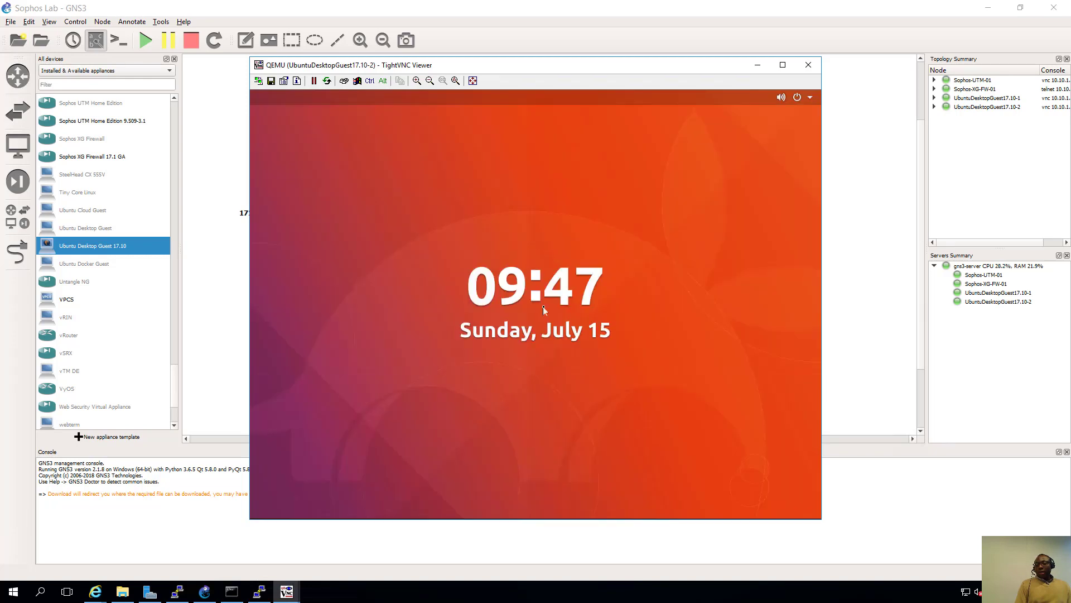
click(559, 241)
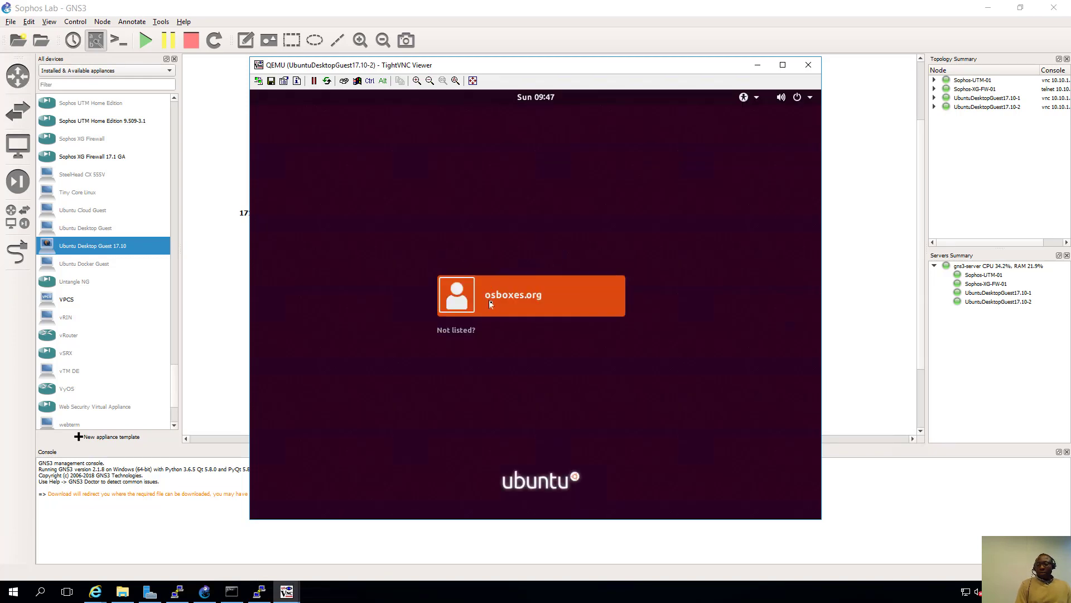
click(492, 306)
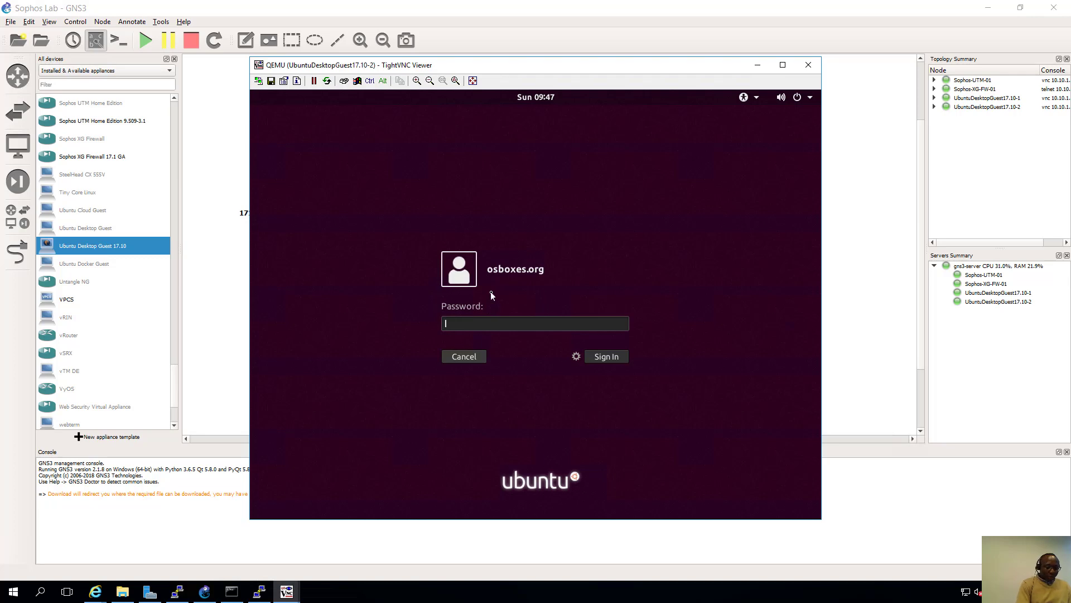
text(os)
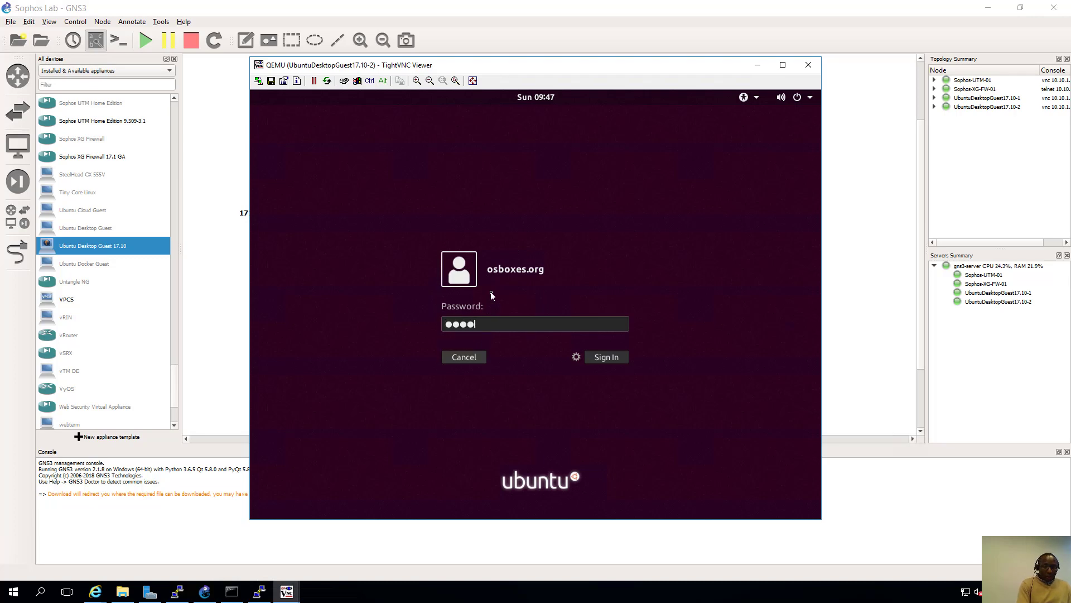
key(BackSpace)
key(BackSpace)
key(BackSpace)
key(BackSpace)
text(osboxes.org)
key(Return)
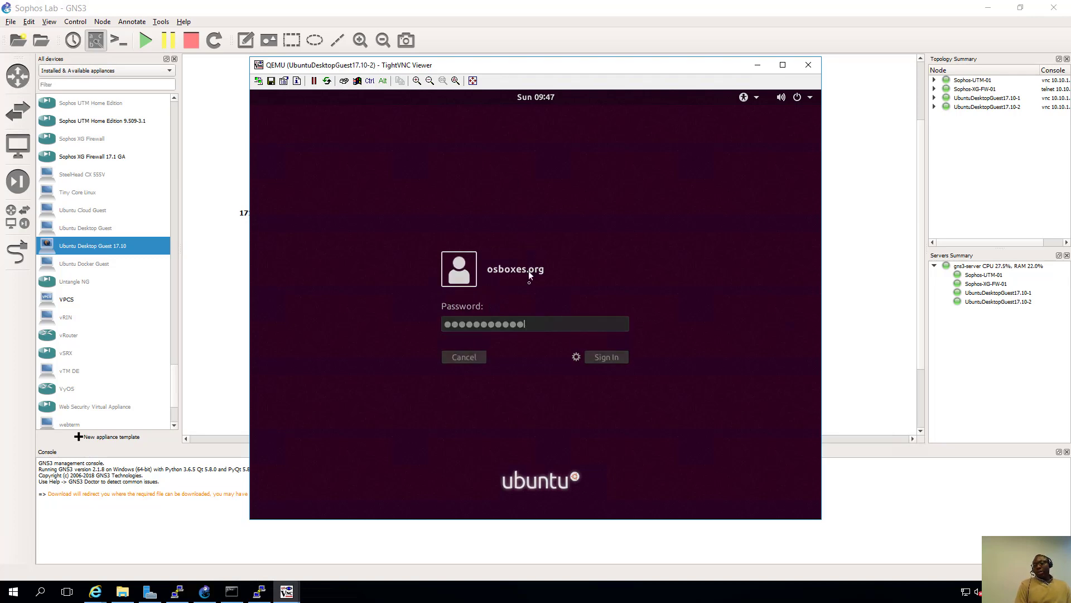
click(839, 247)
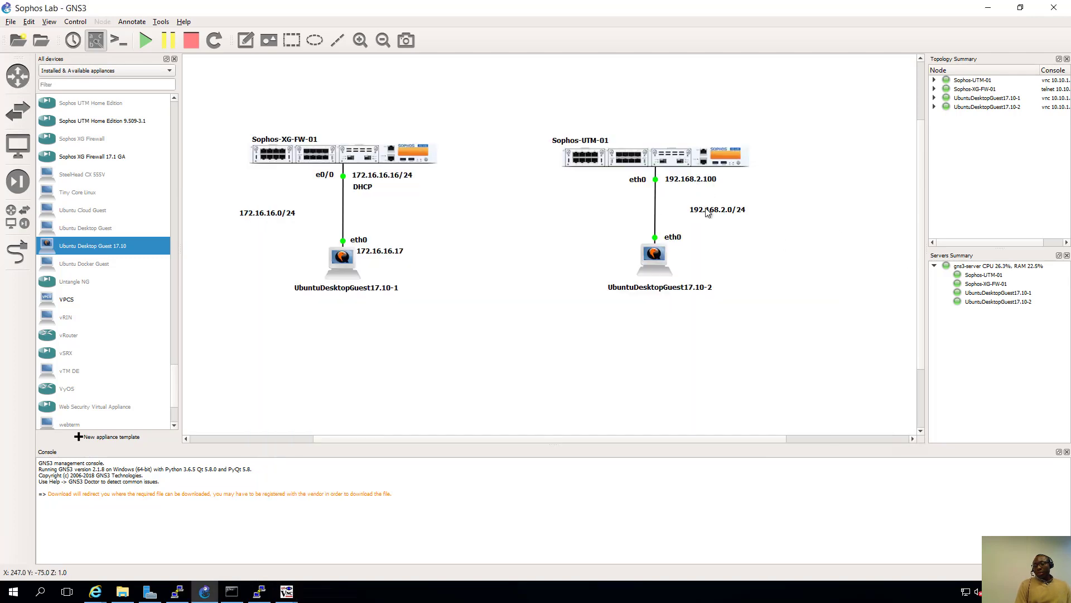
- Nudge the 192.168.2.0/24 label and add a 192.168.2.17 note beside client 2's laptop
drag(702, 206, 707, 201)
click(246, 40)
click(246, 39)
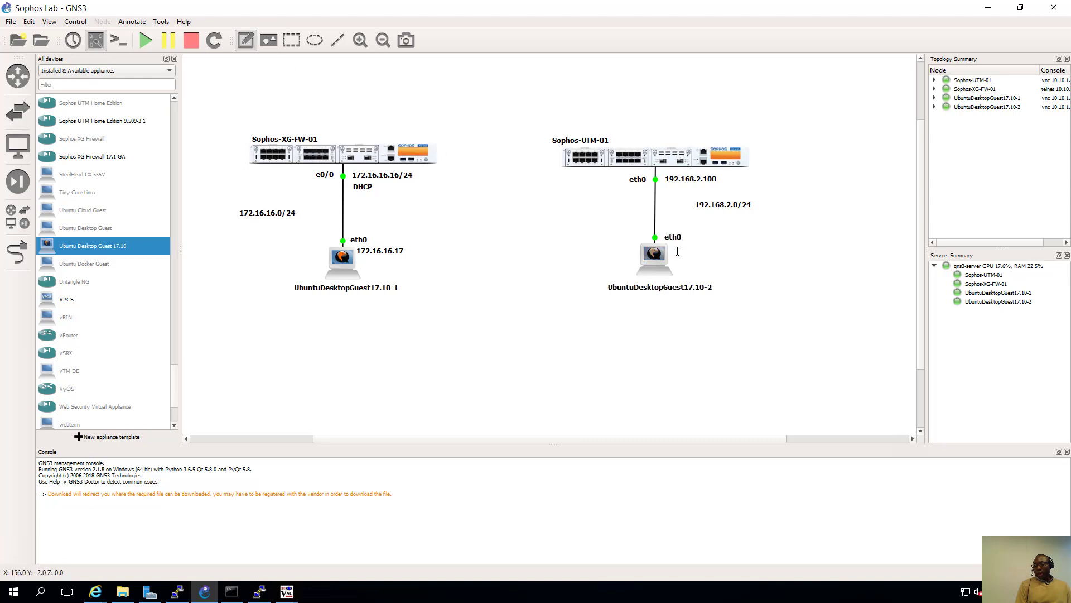
click(673, 249)
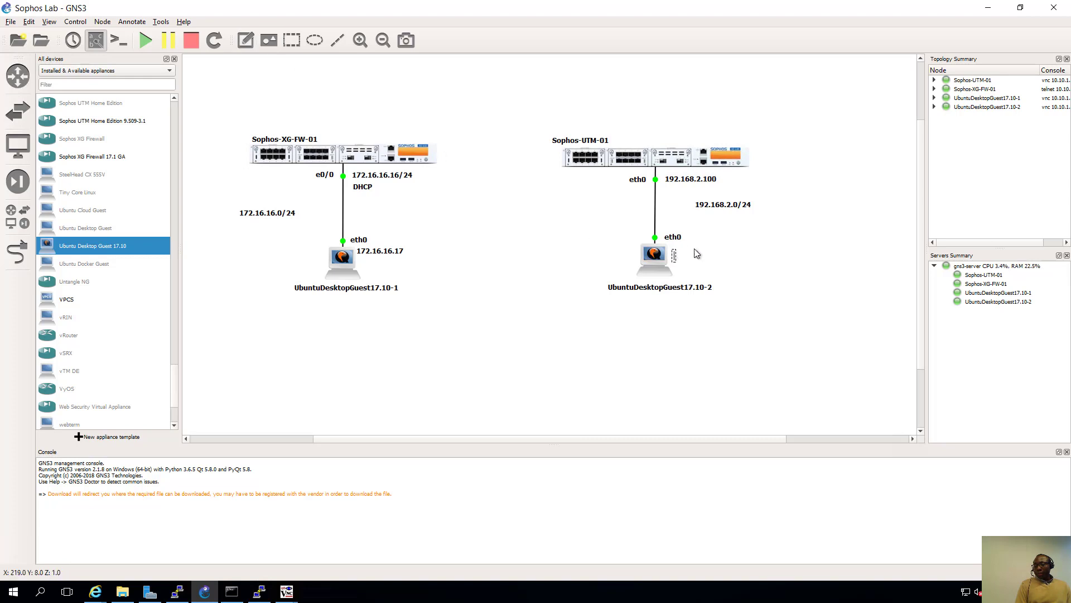
text(1)
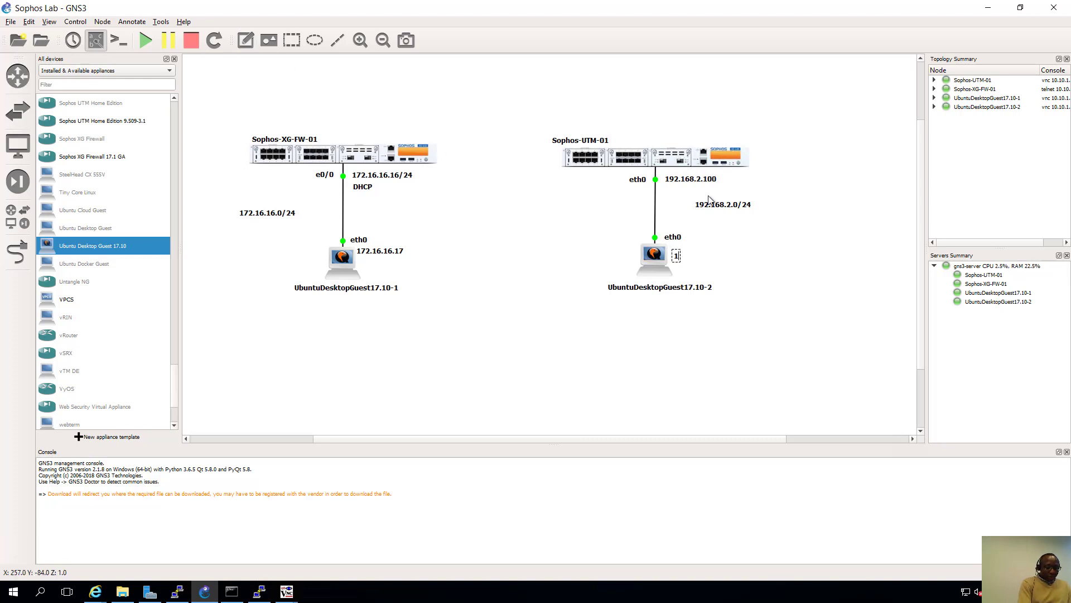
text(92.168.2.17)
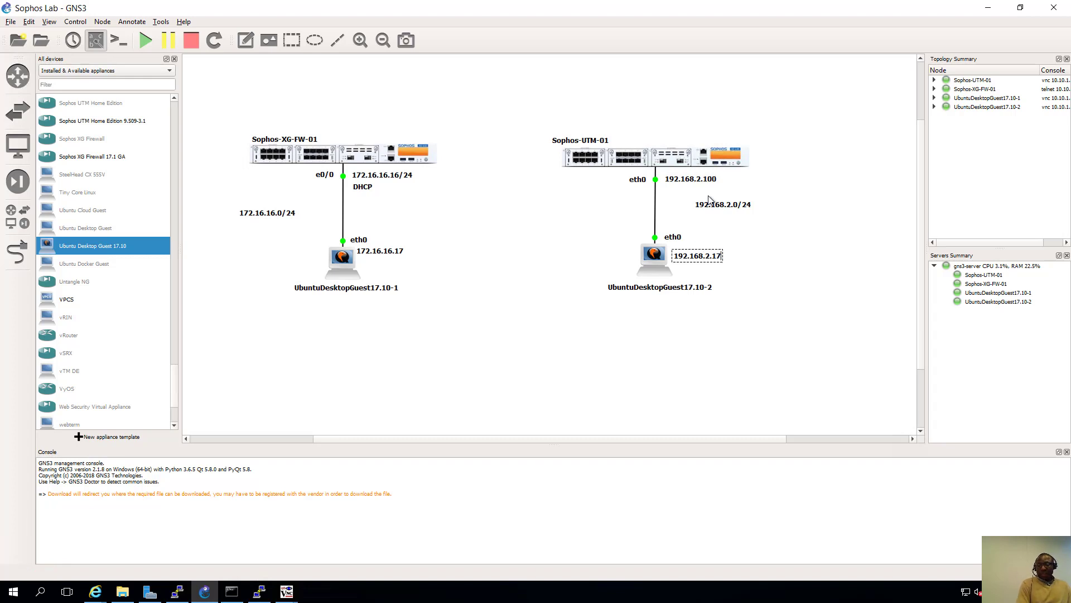
click(549, 258)
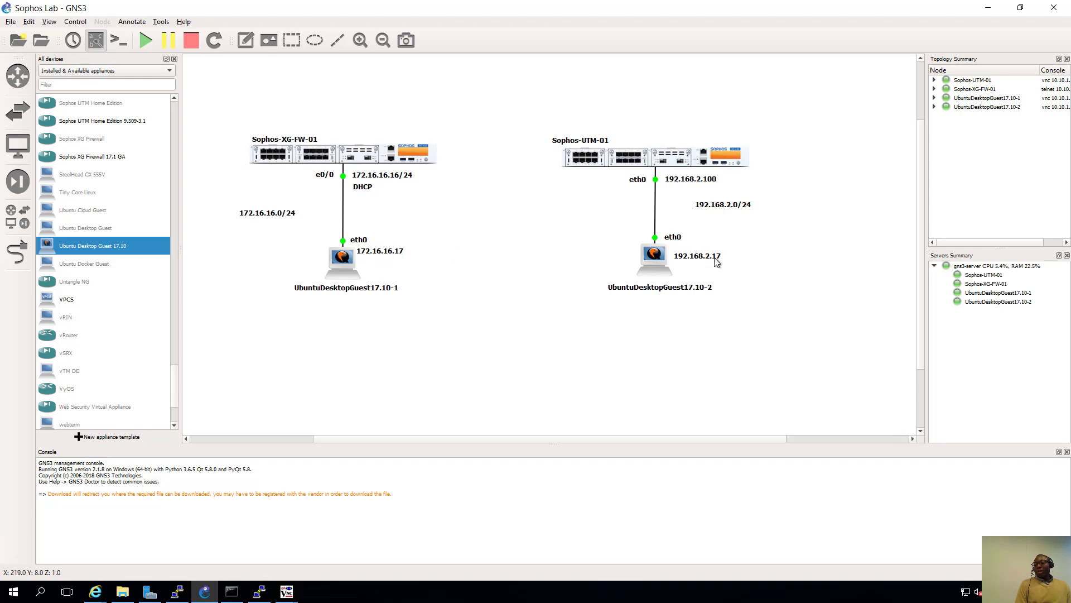
drag(719, 257, 714, 249)
click(700, 224)
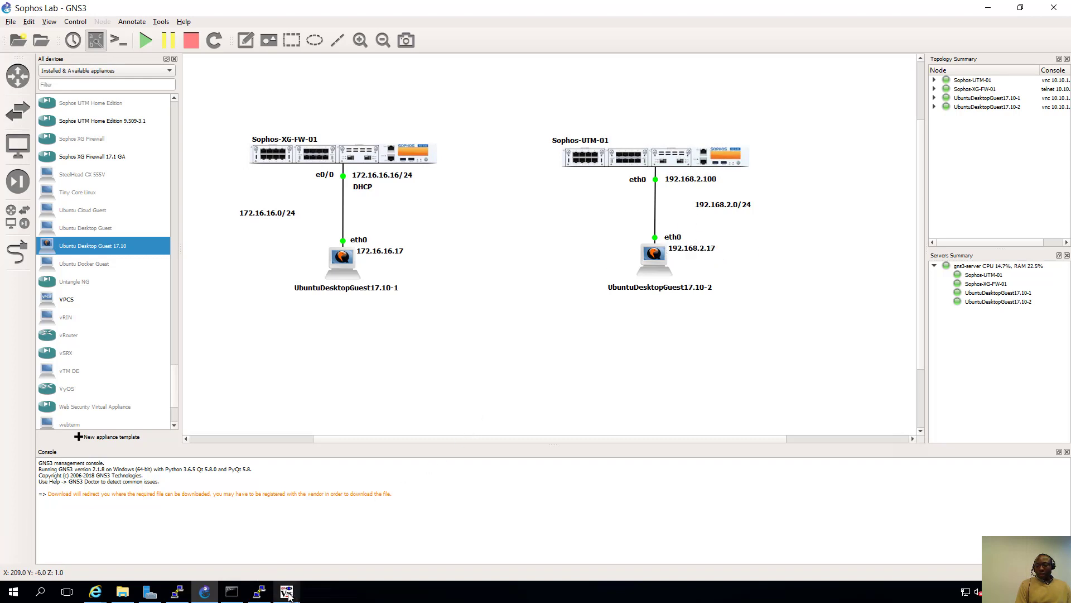
- Bring up client 2's desktop and open the wired connection's IPv4 settings
mouse_move(286, 591)
click(381, 547)
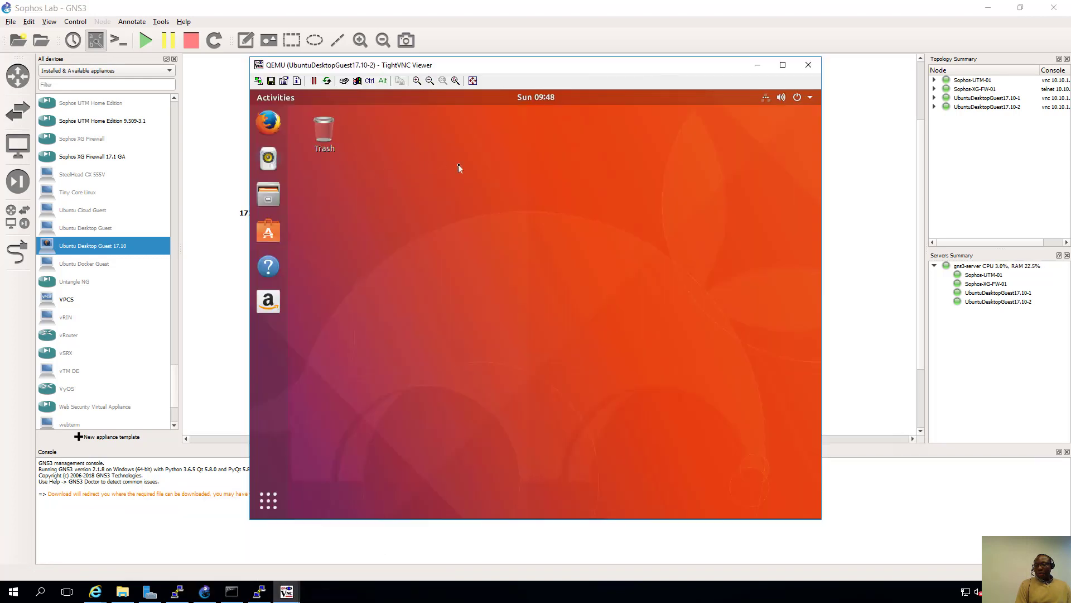
click(767, 102)
click(740, 167)
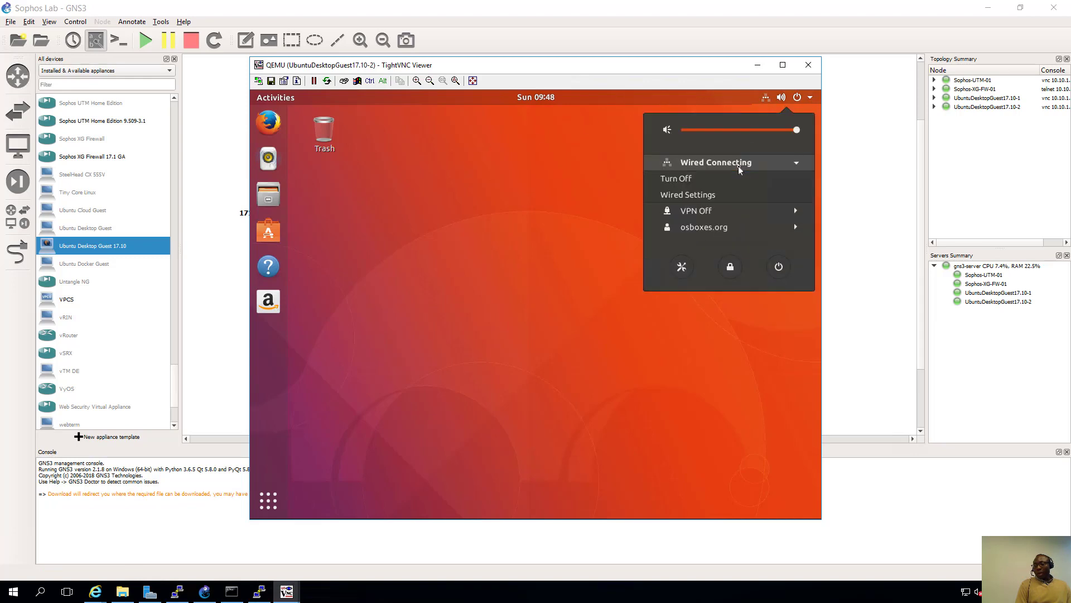
click(701, 195)
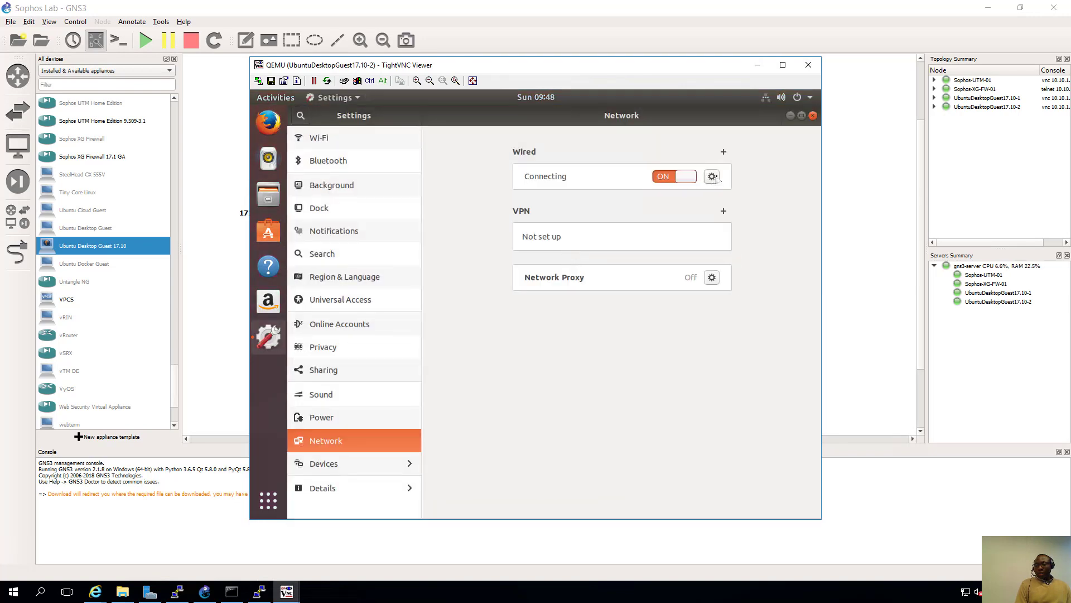
click(713, 177)
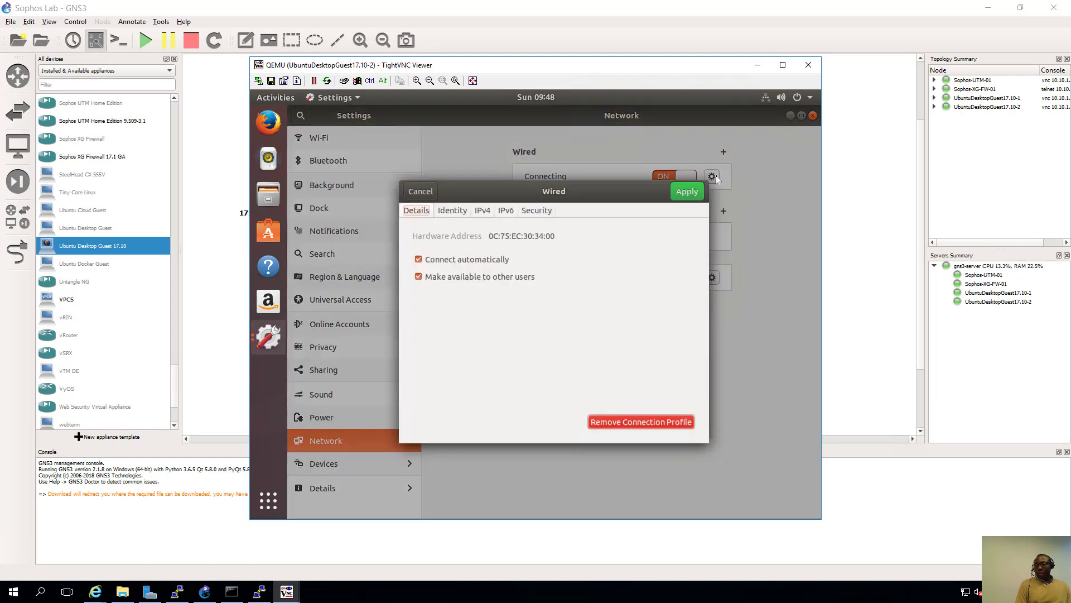
click(481, 210)
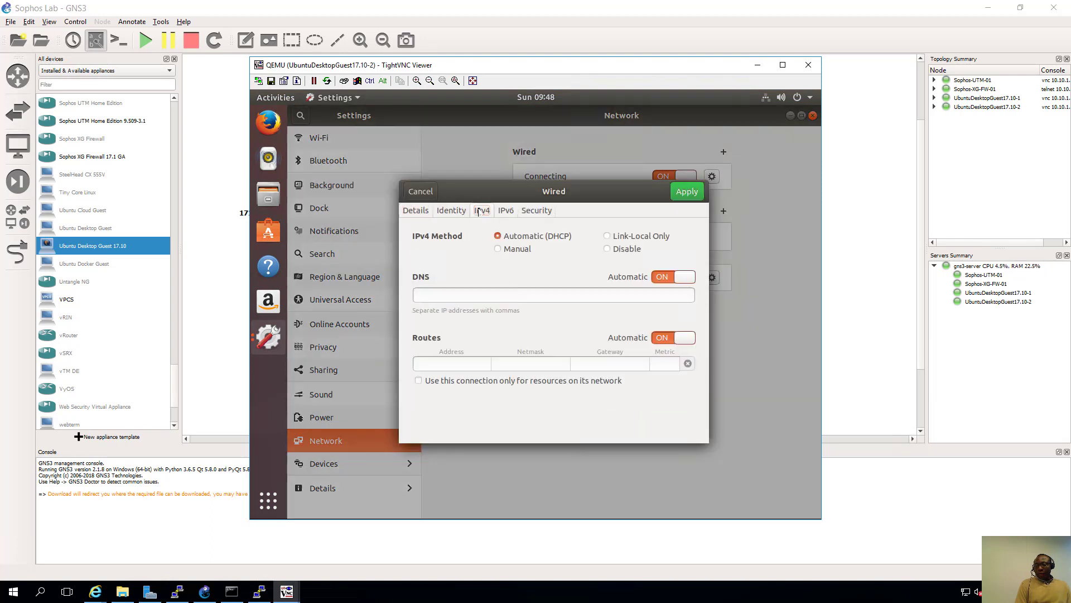
- Apply manual IPv4: 192.168.2.17, netmask 255.255.255.0, gateway 192.168.2.100, DNS 8.8.8.8
click(498, 249)
click(461, 300)
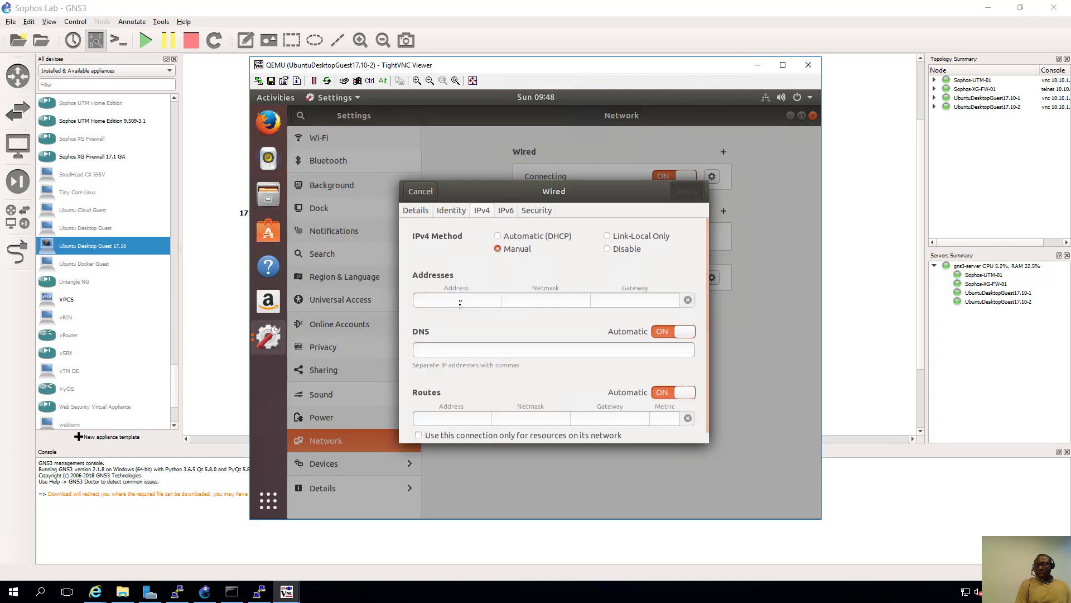
text(1)
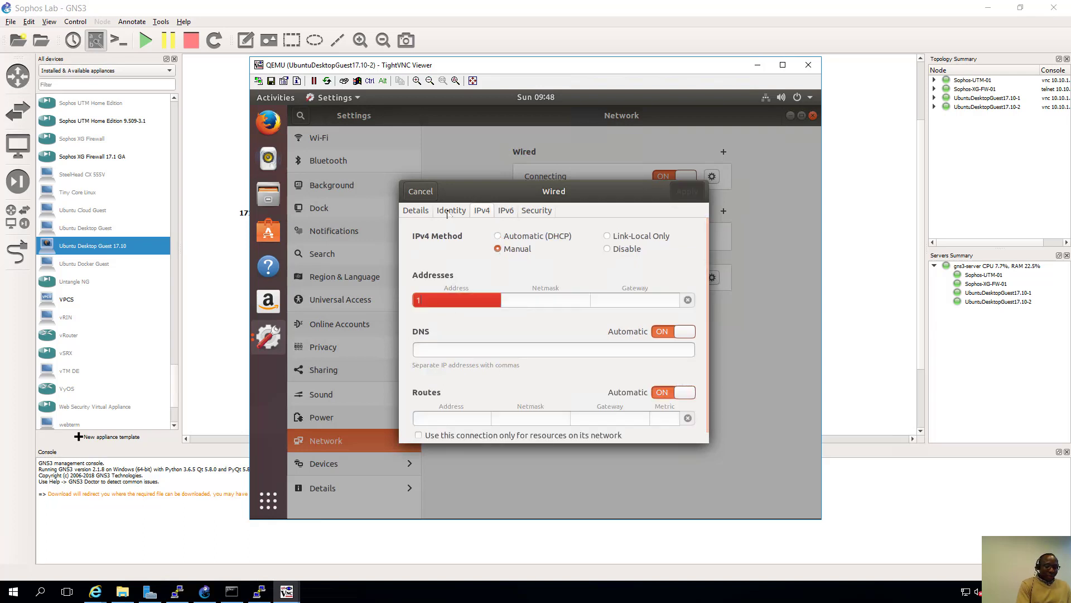
text(92.168.2.)
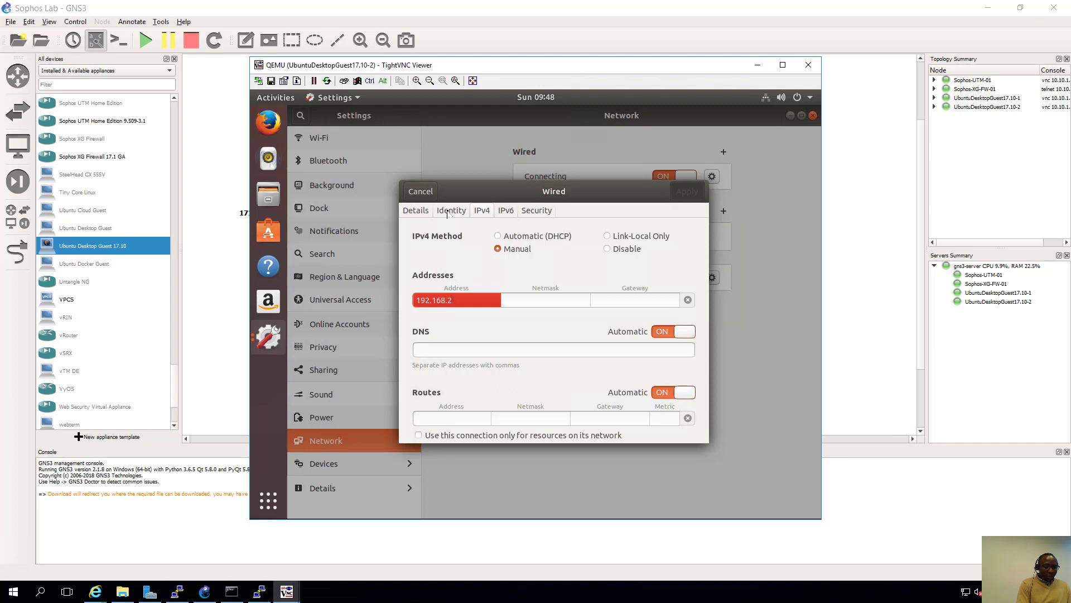
text(17)
click(524, 302)
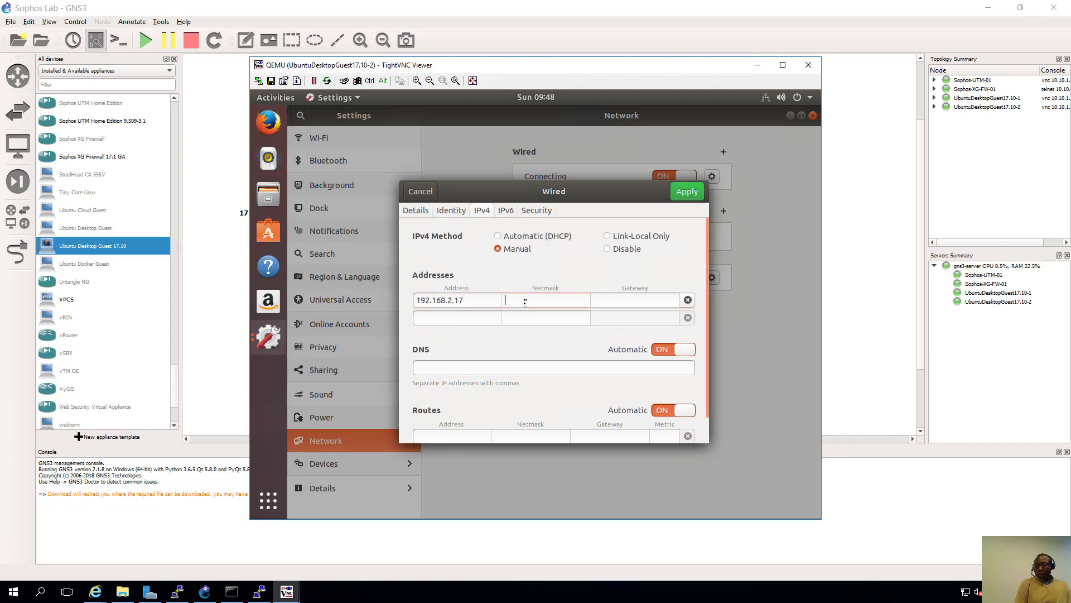
text(255)
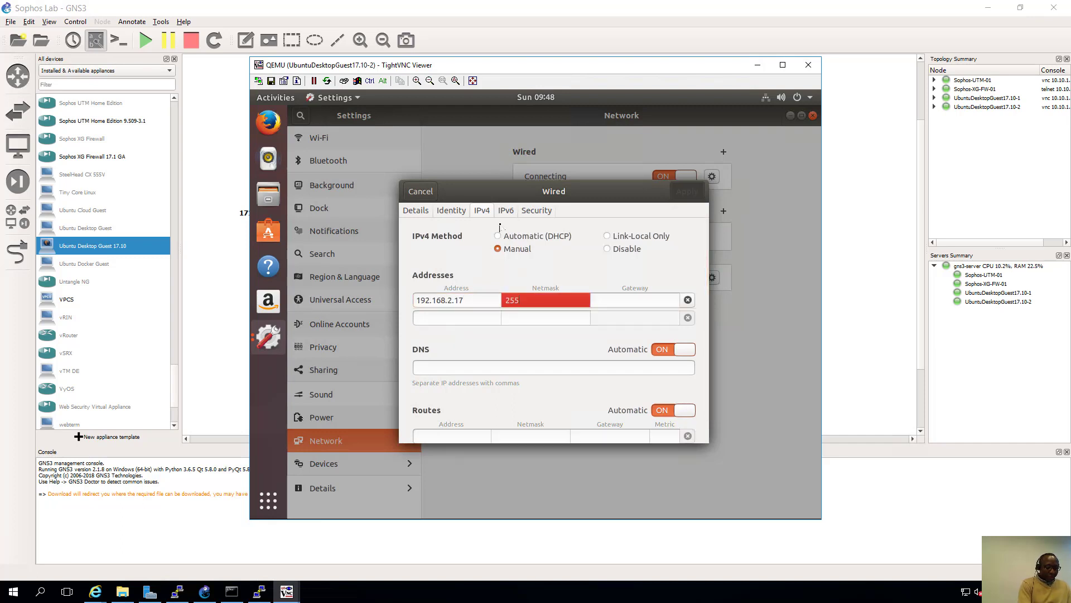
text(.255.255.0)
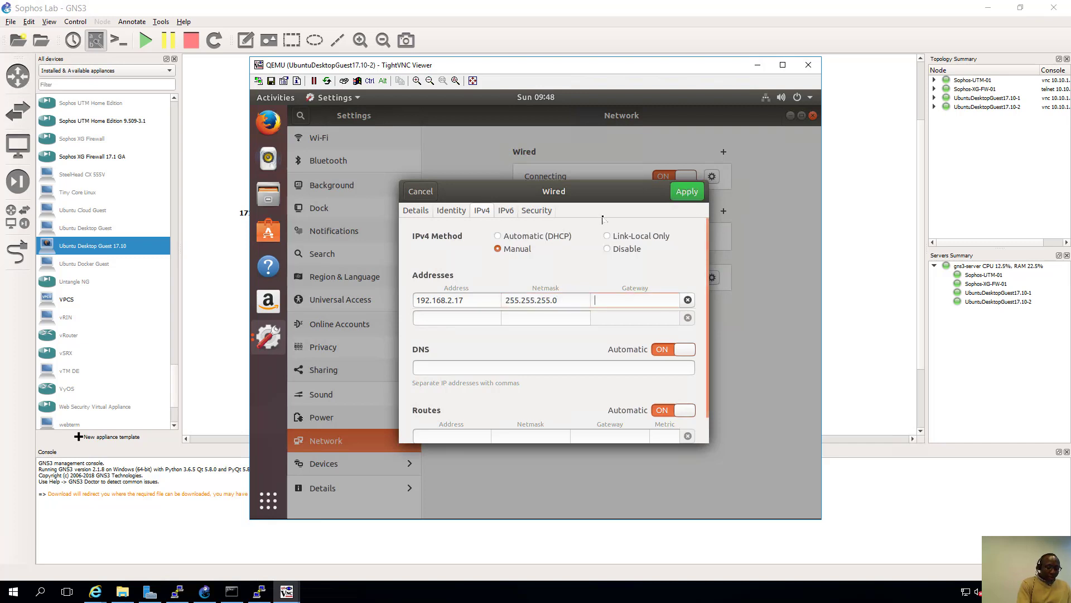
text(192.168)
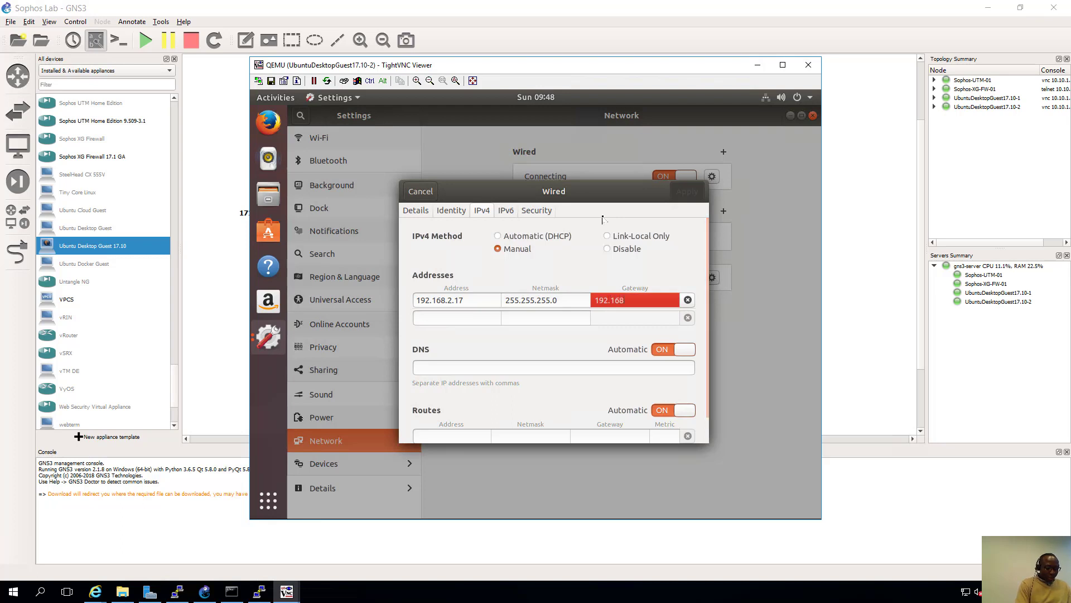
text(.2.100)
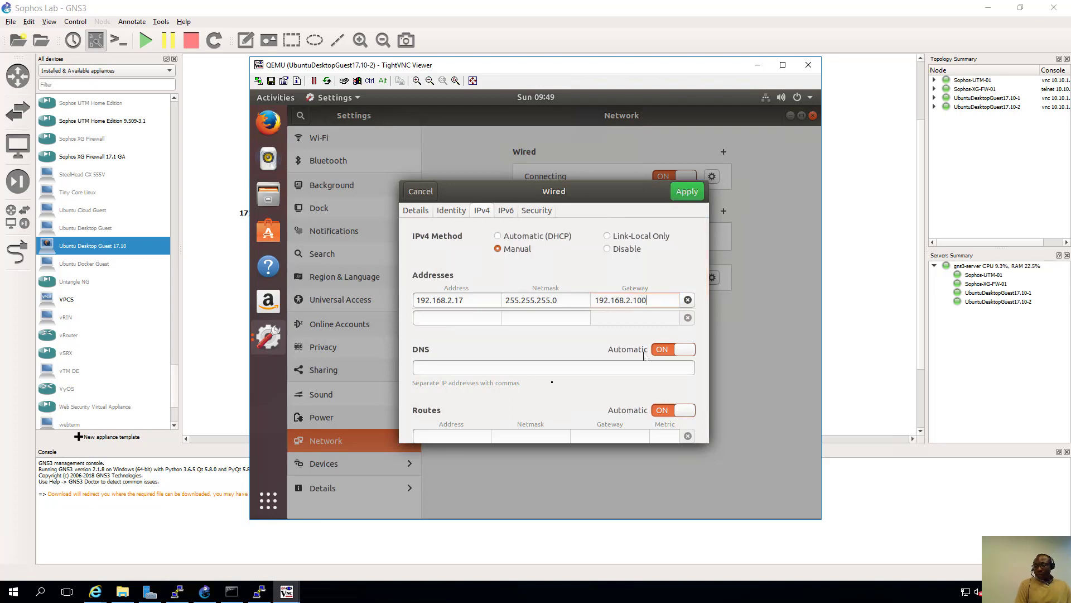
click(481, 365)
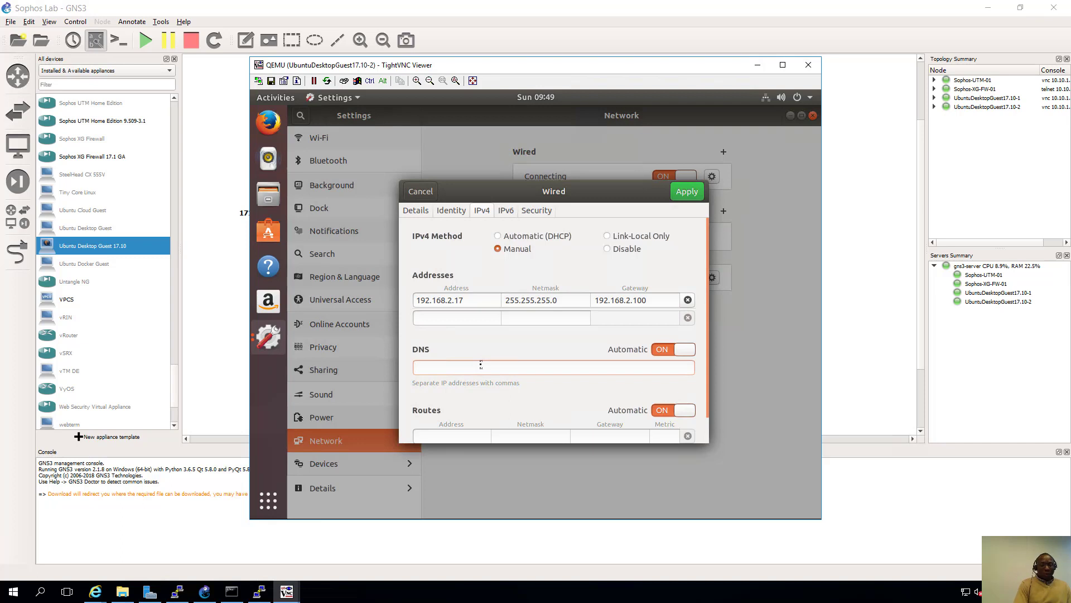
text(8.8.8.8)
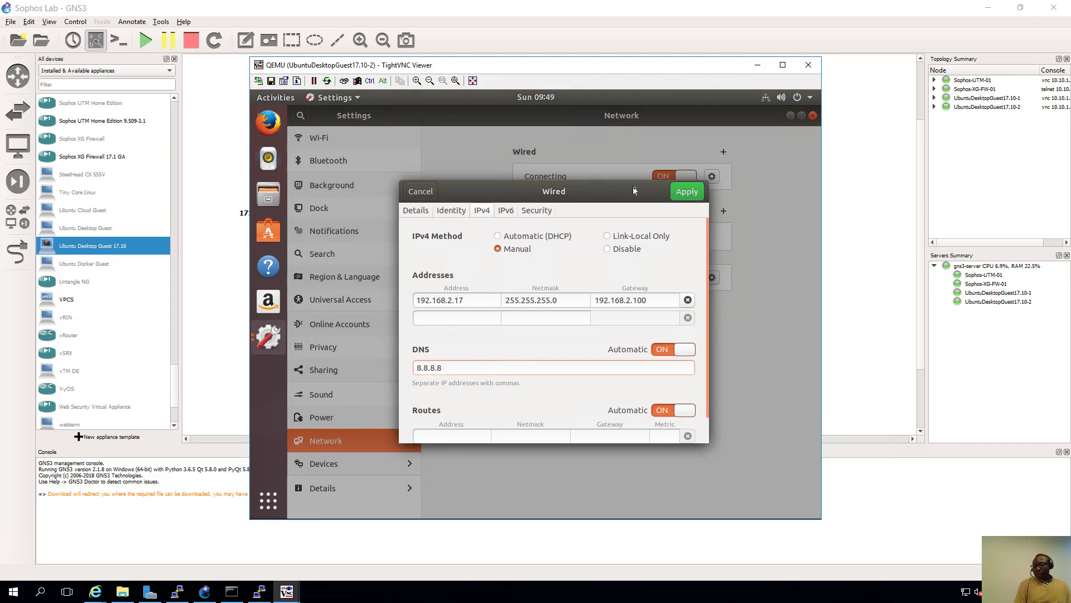
click(688, 195)
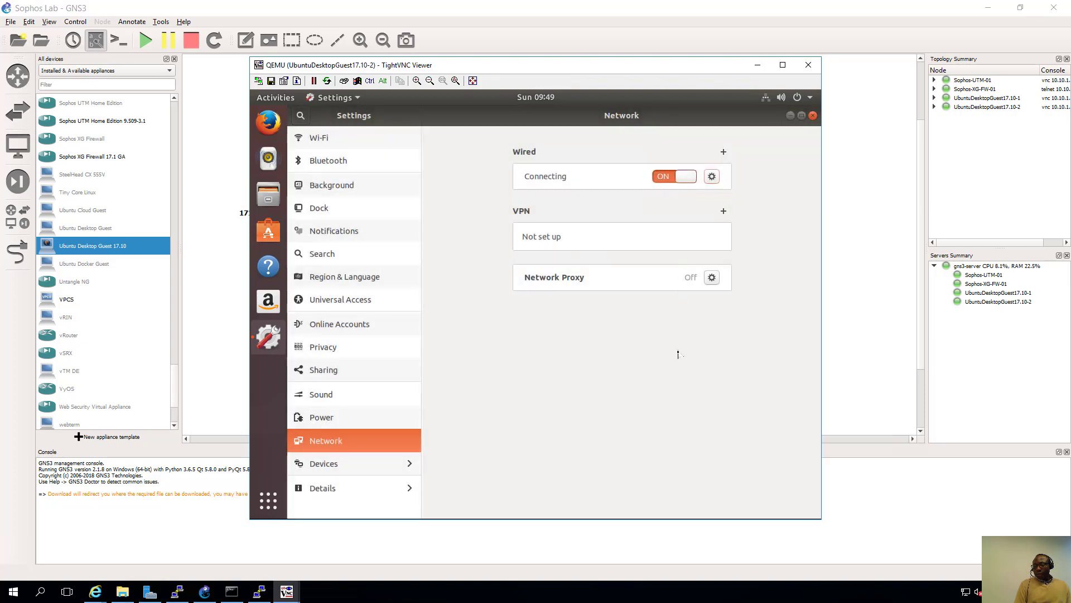
- Toggle the wired connection off and on, then hide the guest console
click(769, 101)
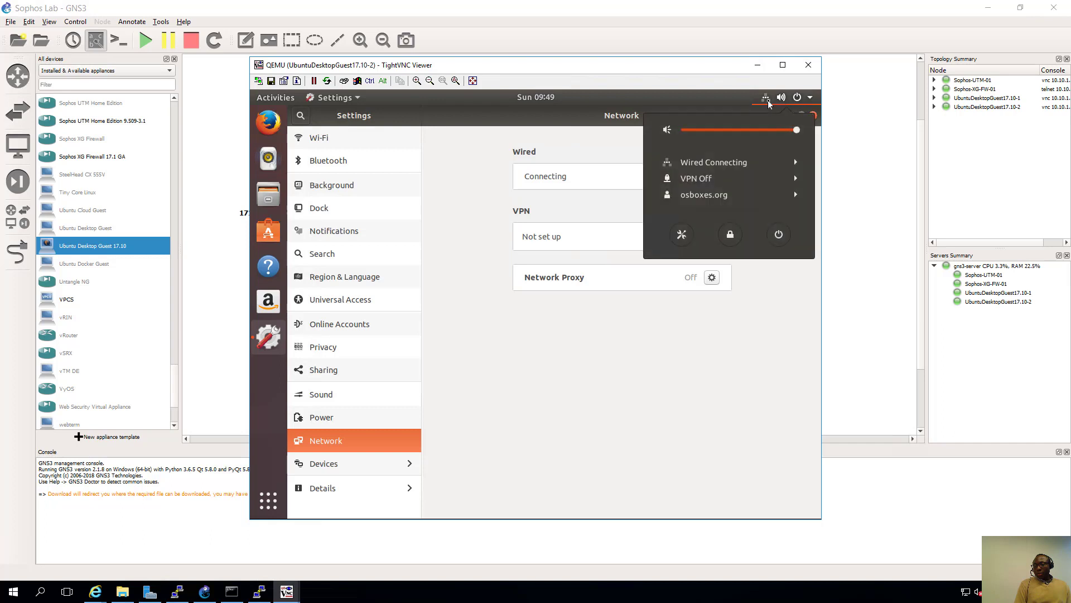
click(757, 162)
click(709, 180)
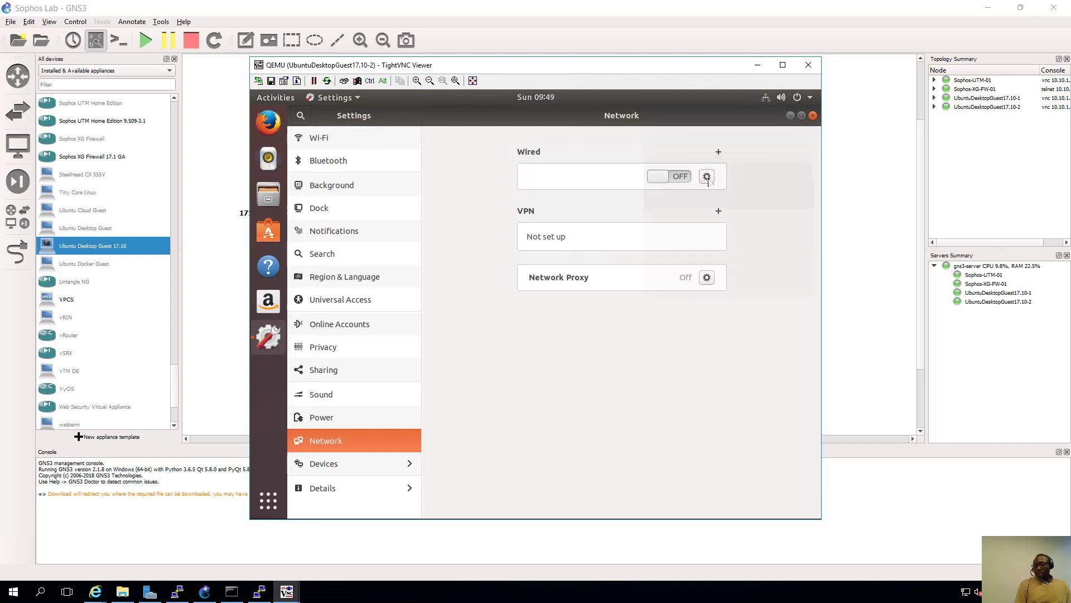
click(679, 177)
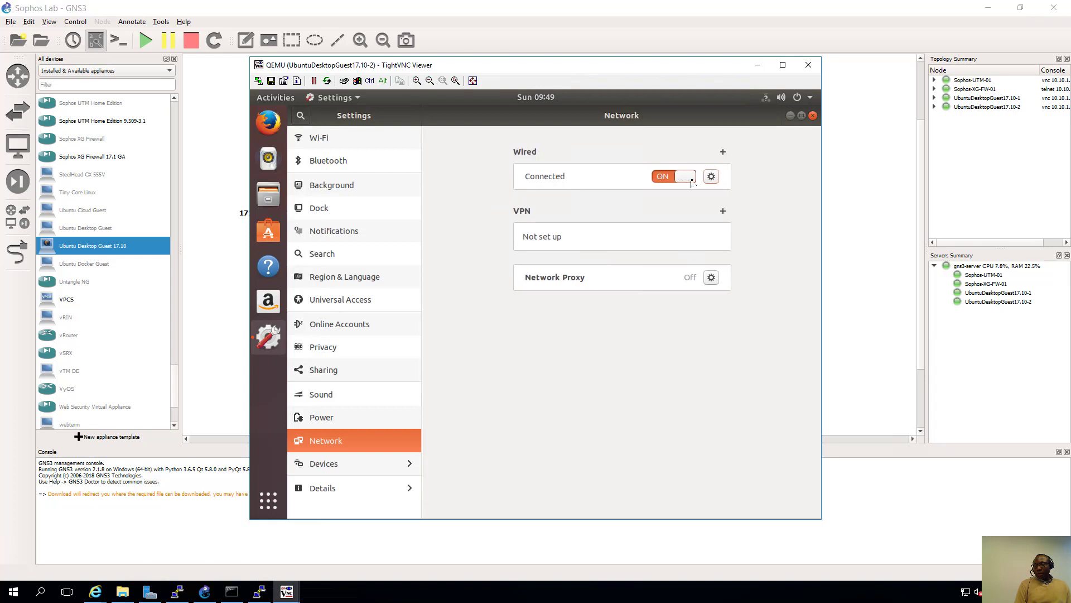
click(758, 66)
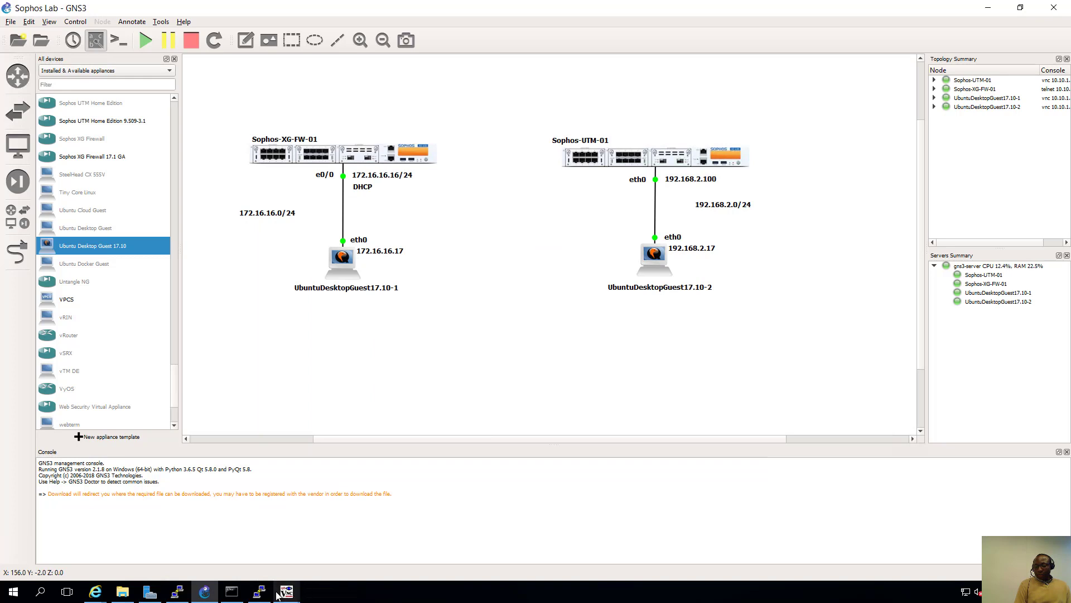
- Restore client 1's console and attempt the XG login as admin, dismissing the save prompt
mouse_move(266, 596)
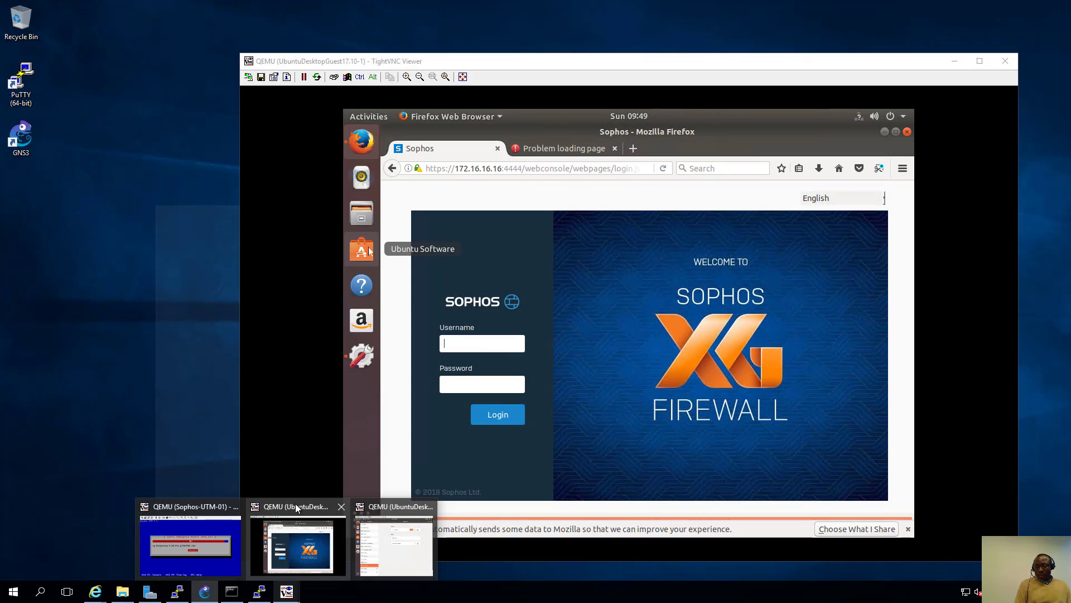
click(296, 505)
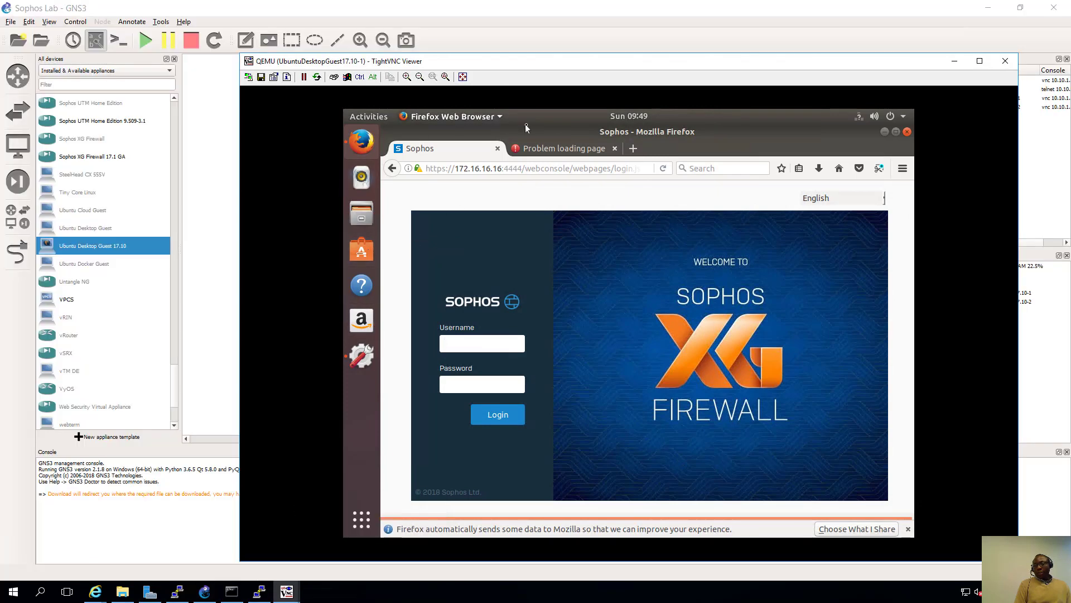
click(461, 345)
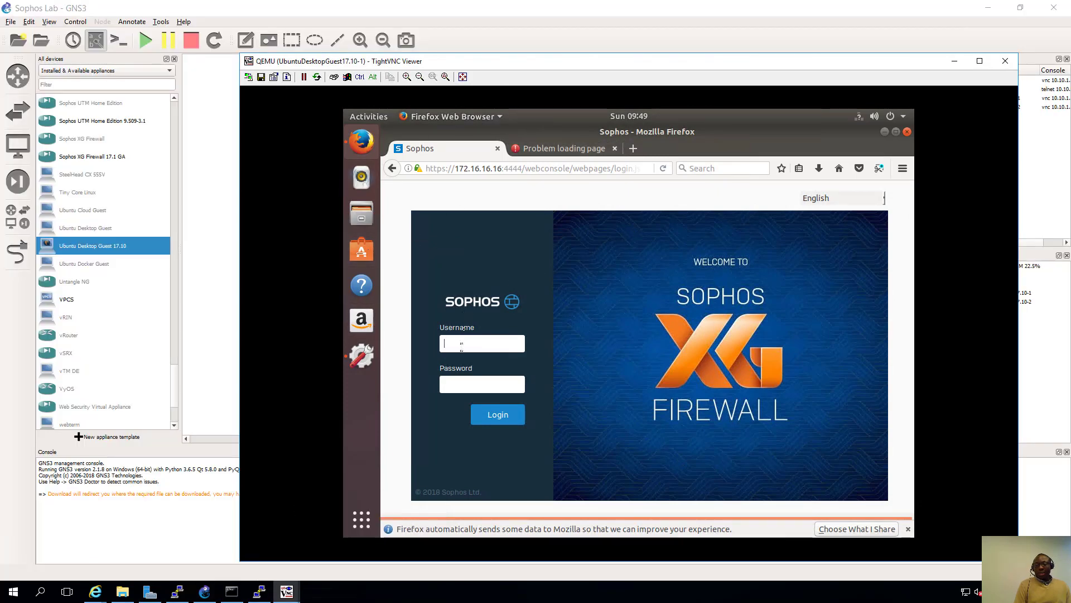
text(admin)
key(Tab)
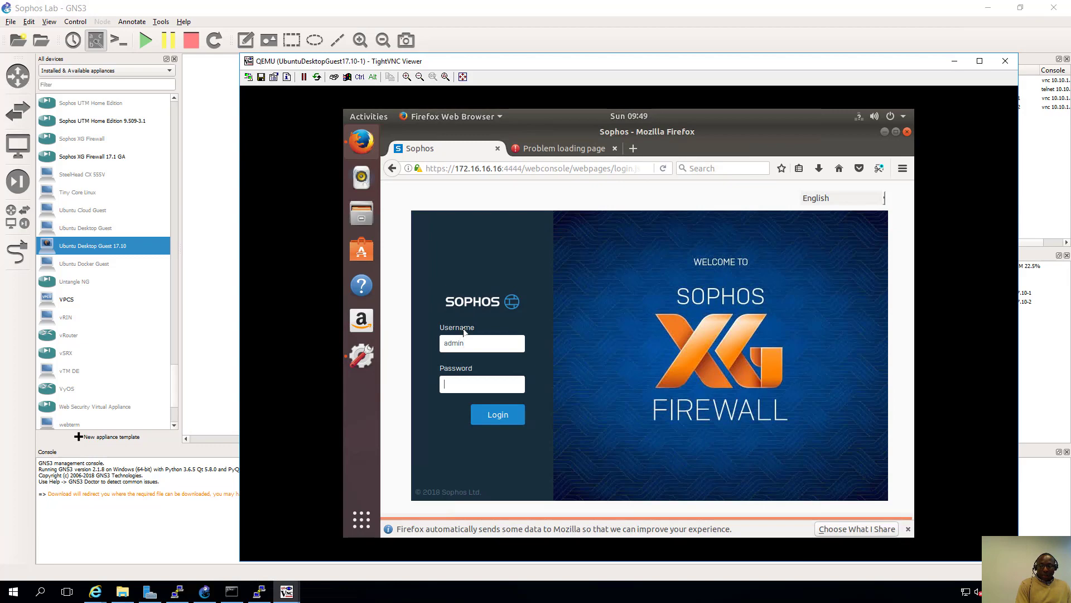
text(admin)
key(Return)
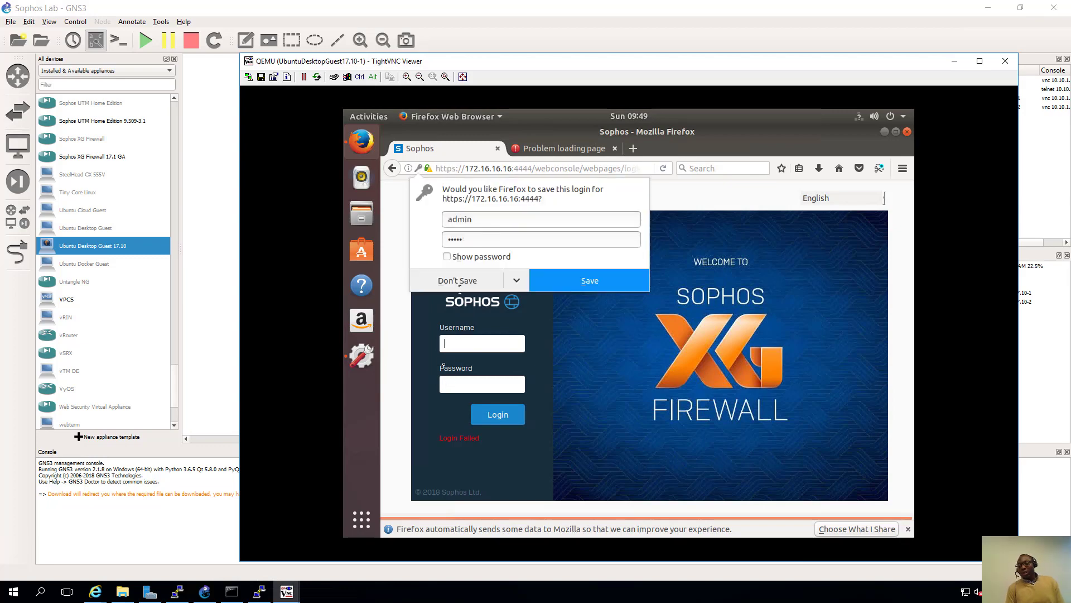
click(461, 342)
- Log in to the XG web console as admin with the password, declining to save credentials
text(admin)
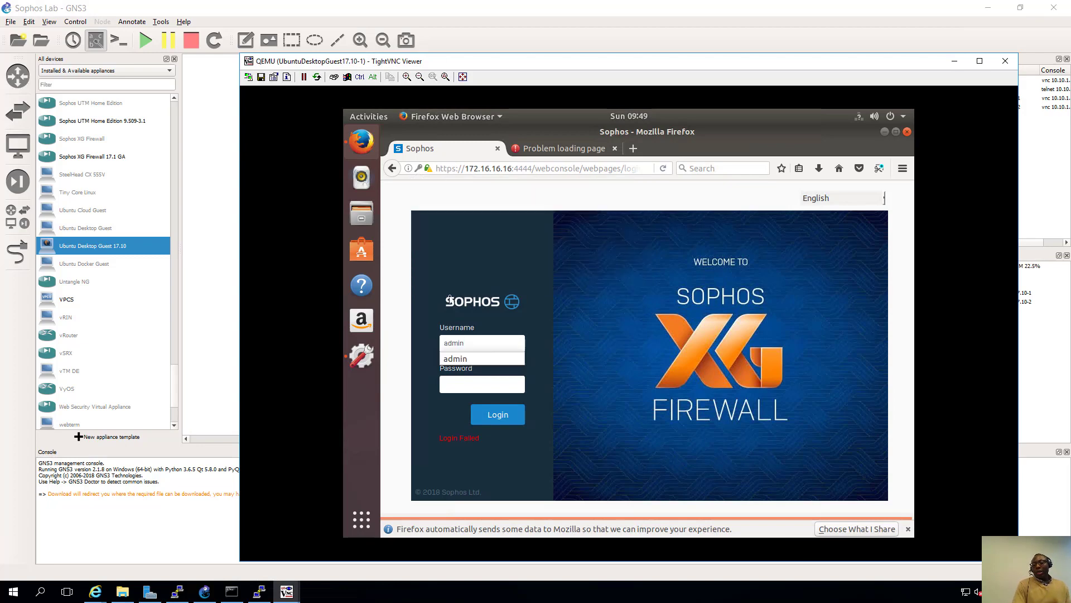
key(Tab)
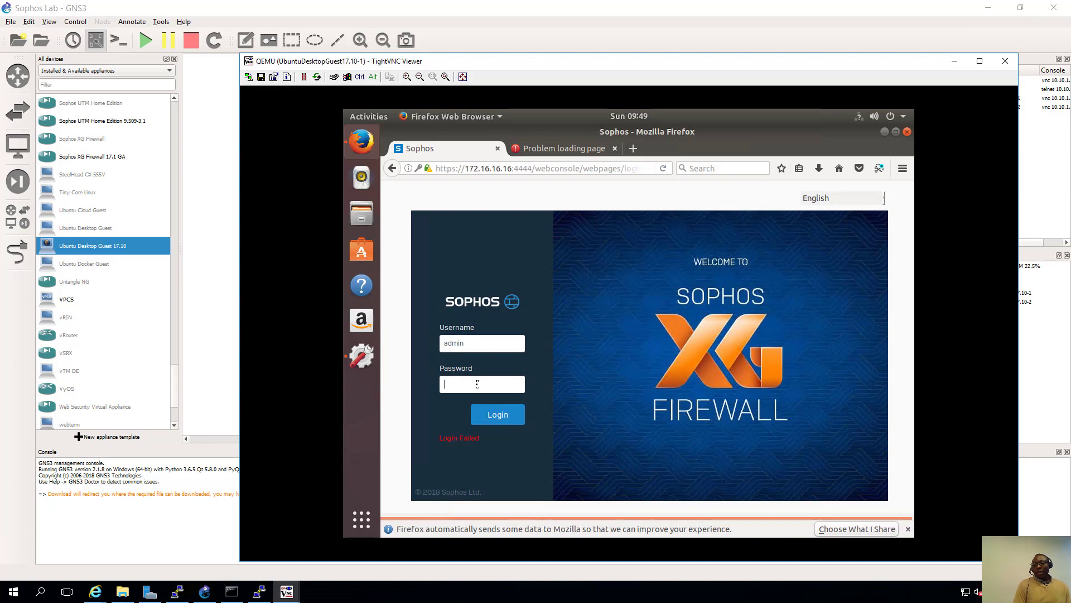
text(••••••)
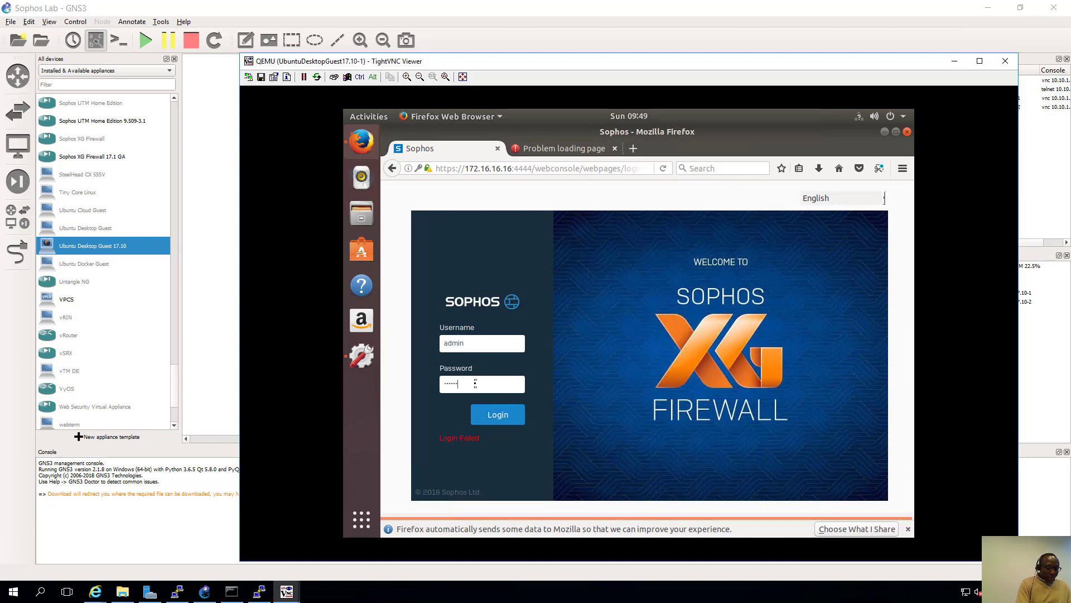
text(••••••••)
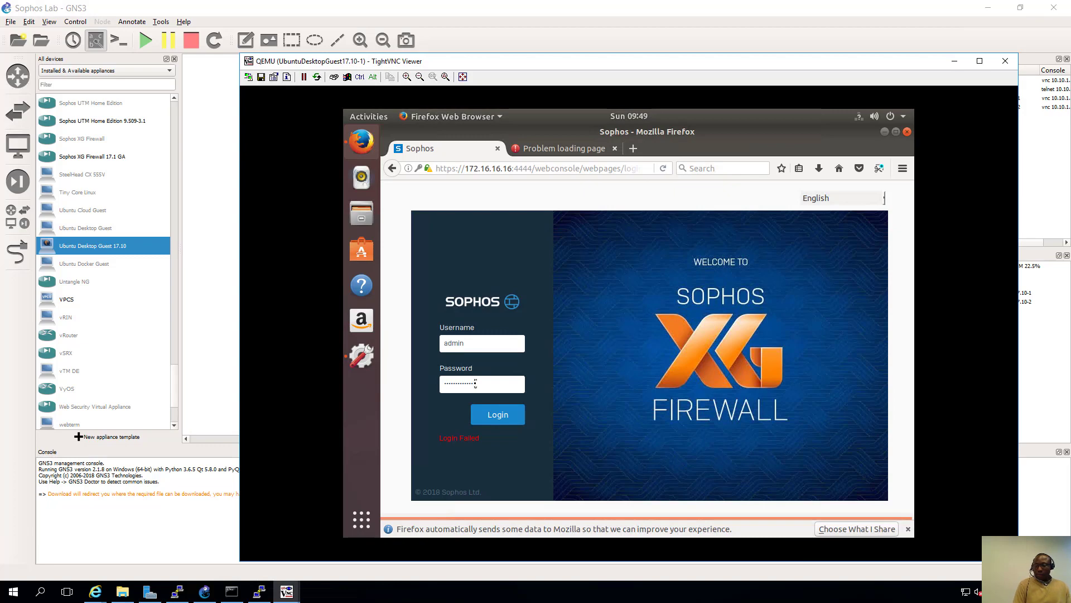
click(497, 415)
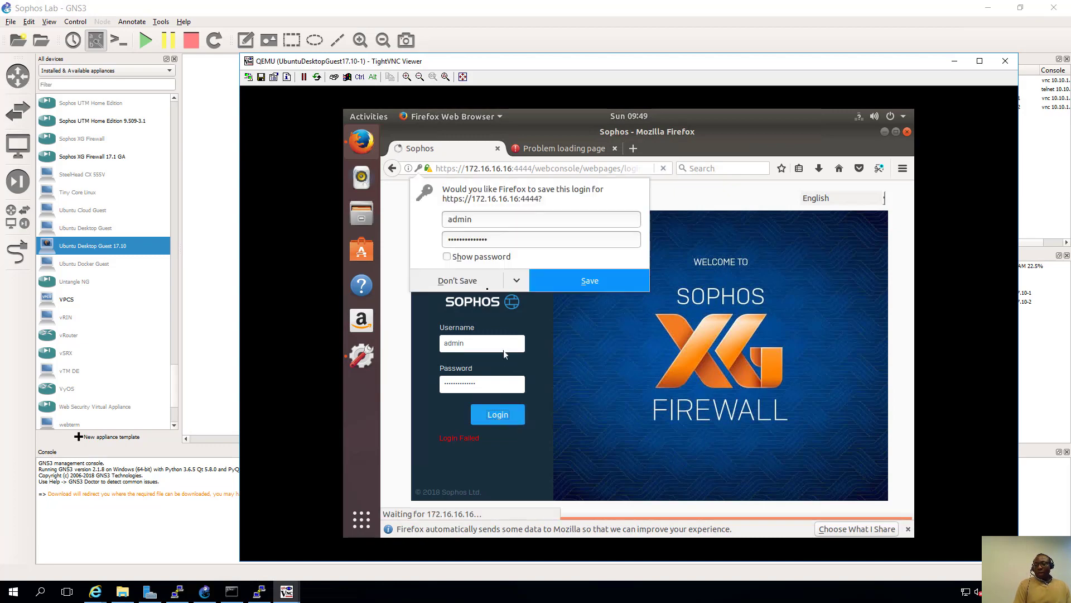
click(466, 284)
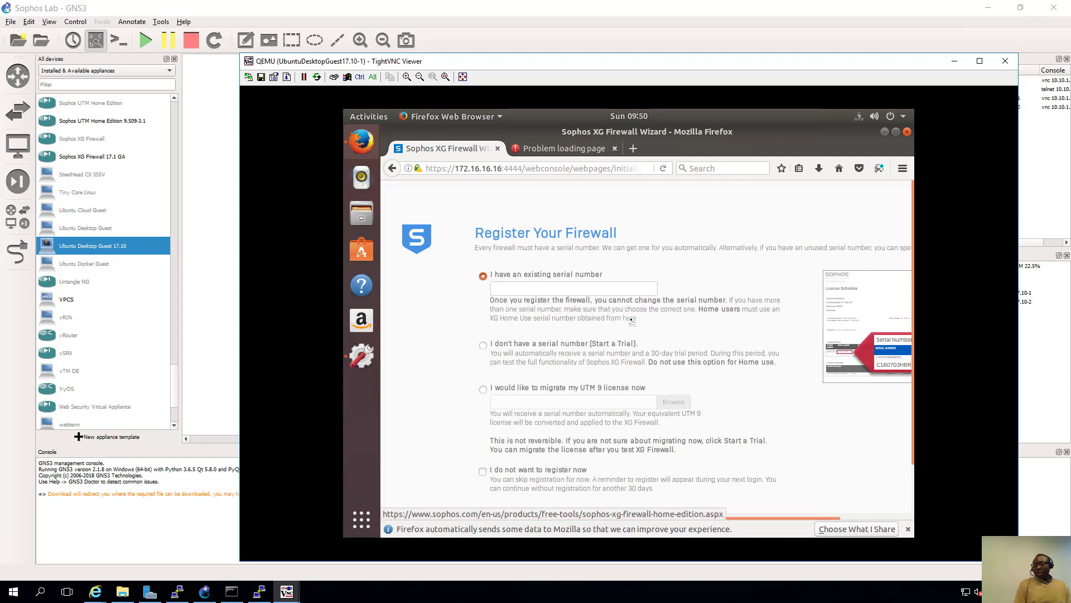
- Choose 'I do not want to register now' and confirm skipping registration in the warning
scroll(632, 320, down, 2)
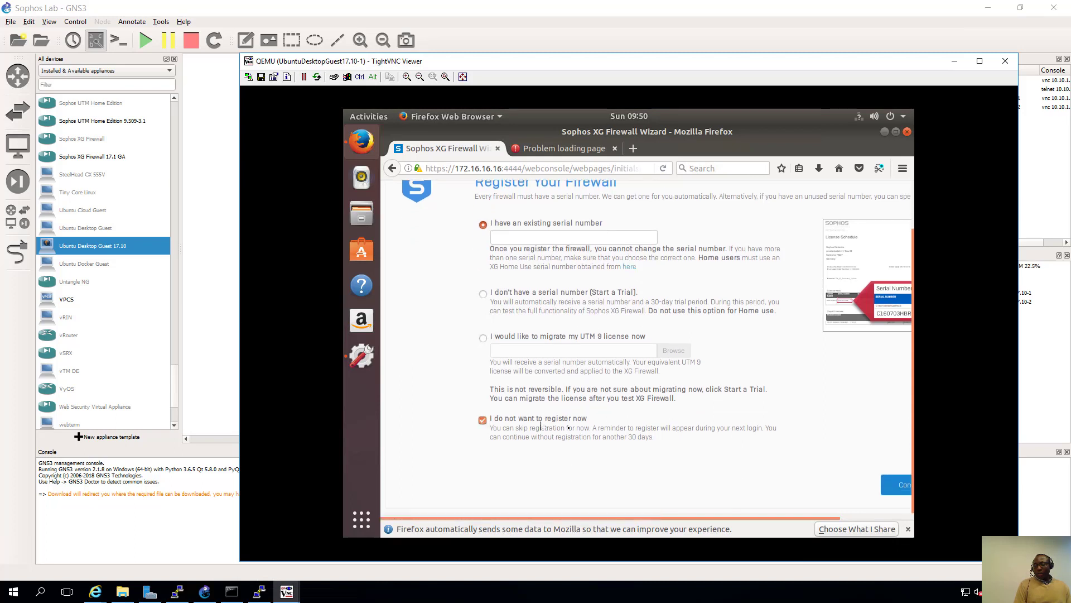
click(848, 490)
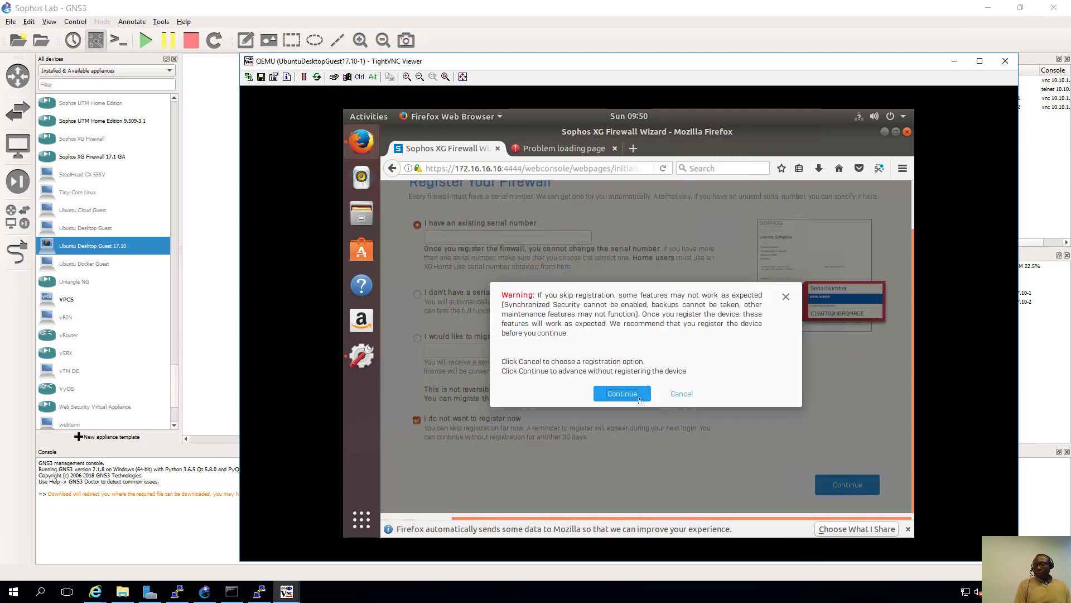
click(622, 395)
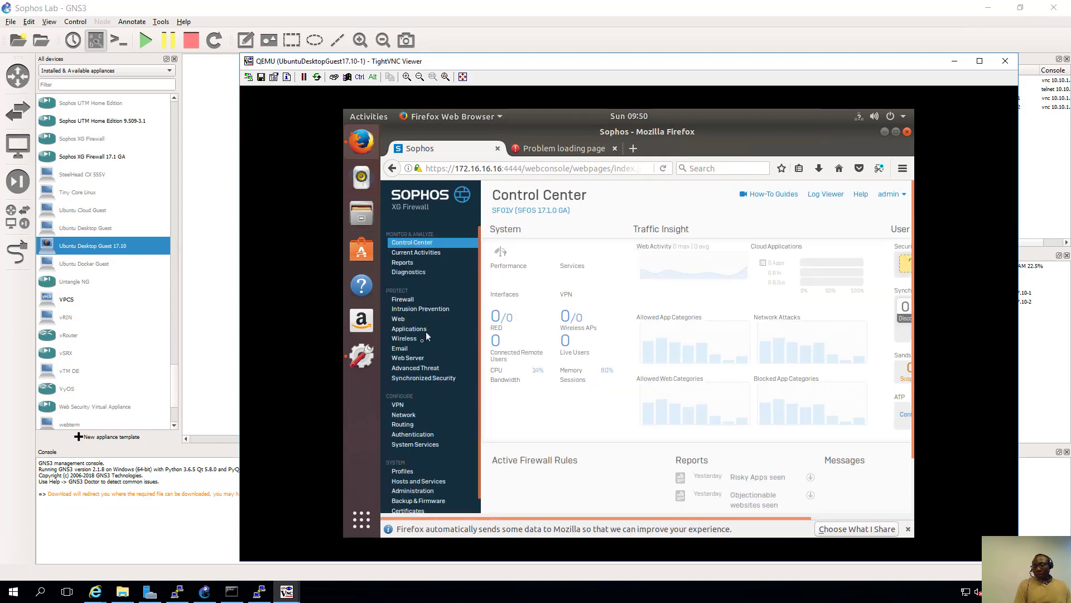
- Under Network > DNS, set static IPv4 DNS with 8.8.8.8 replacing 127.0.0.1, and apply
click(412, 420)
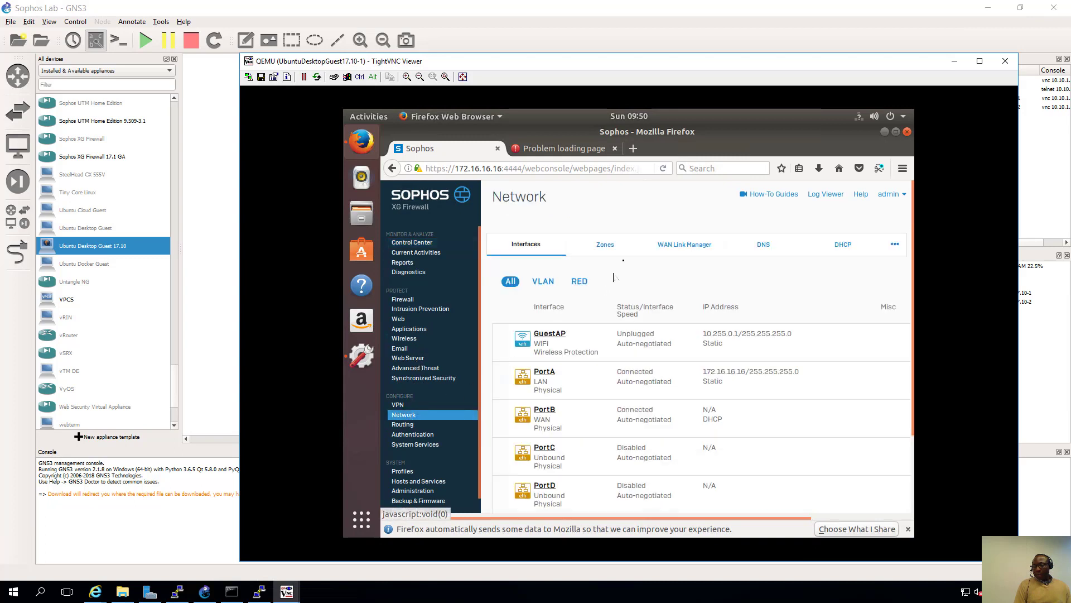
click(752, 248)
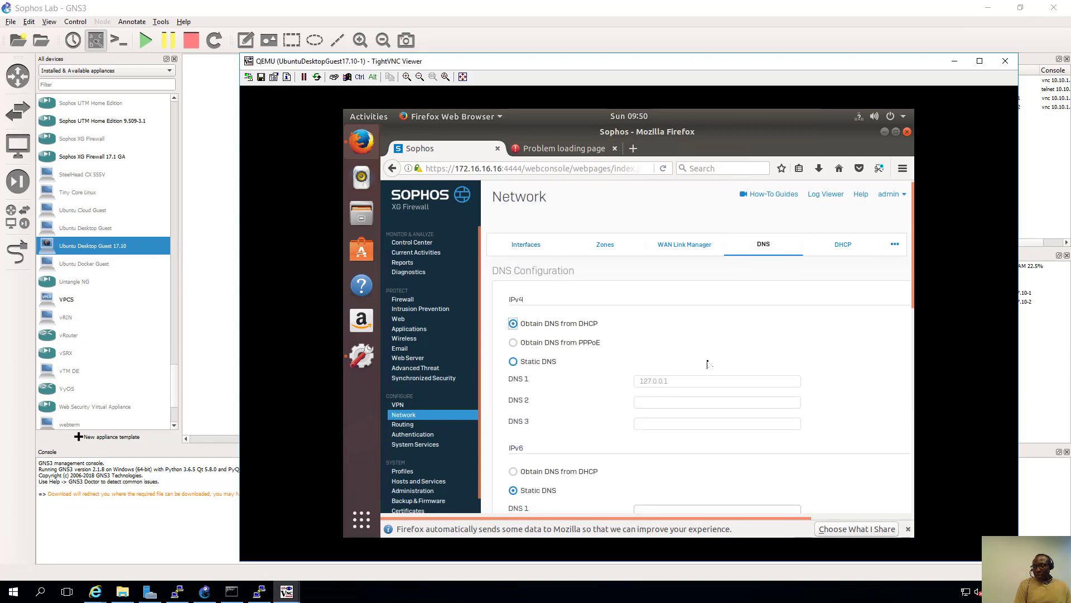
scroll(708, 364, down, 1)
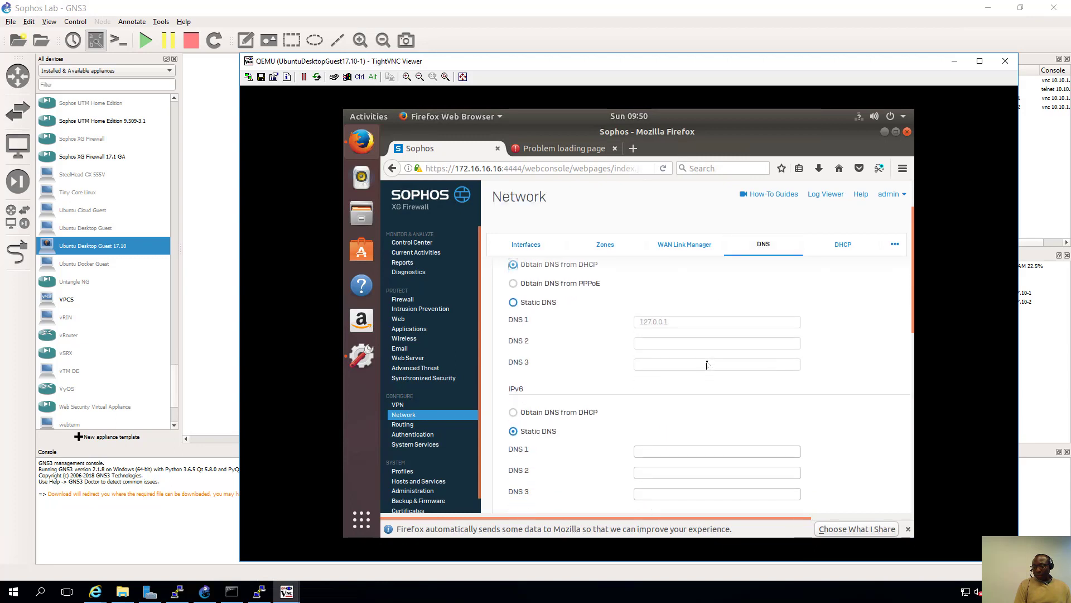
scroll(707, 364, up, 1)
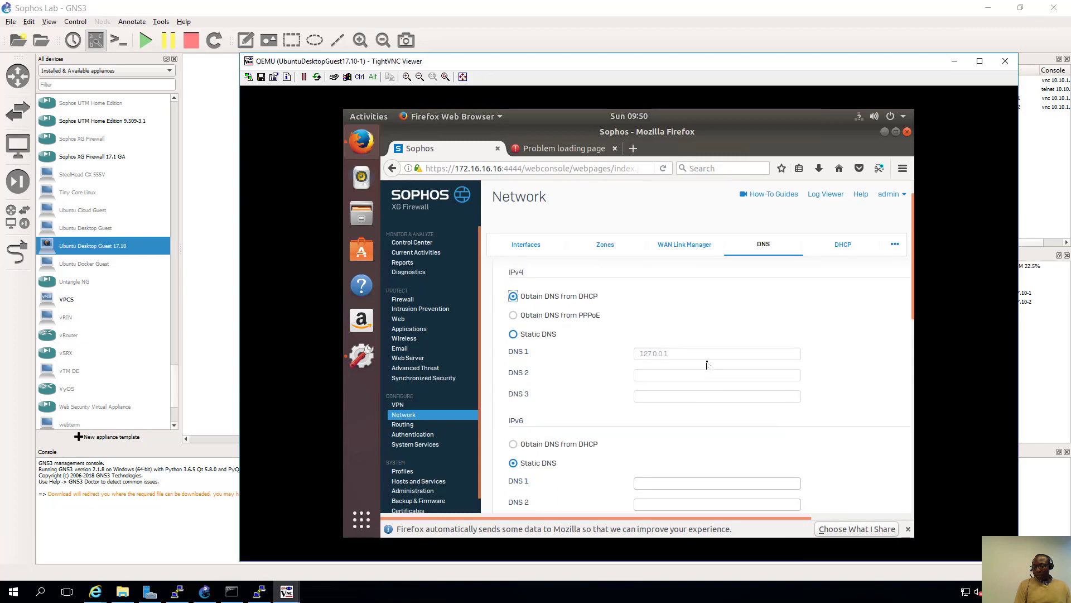
click(547, 335)
drag(702, 353, 571, 353)
text(8.8.8.8)
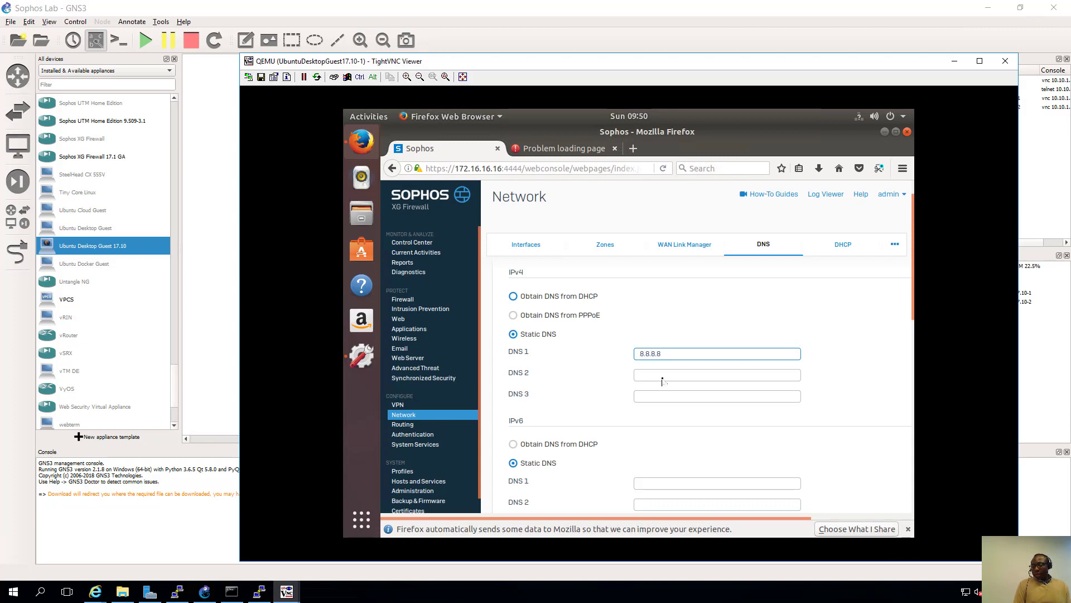
scroll(663, 377, down, 5)
scroll(667, 385, down, 4)
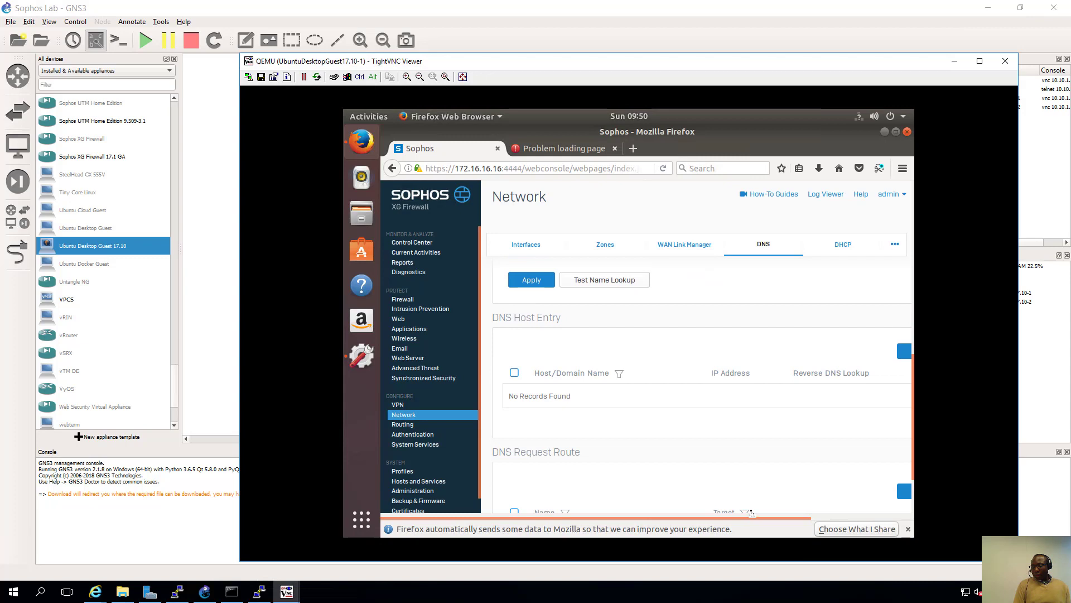
click(528, 280)
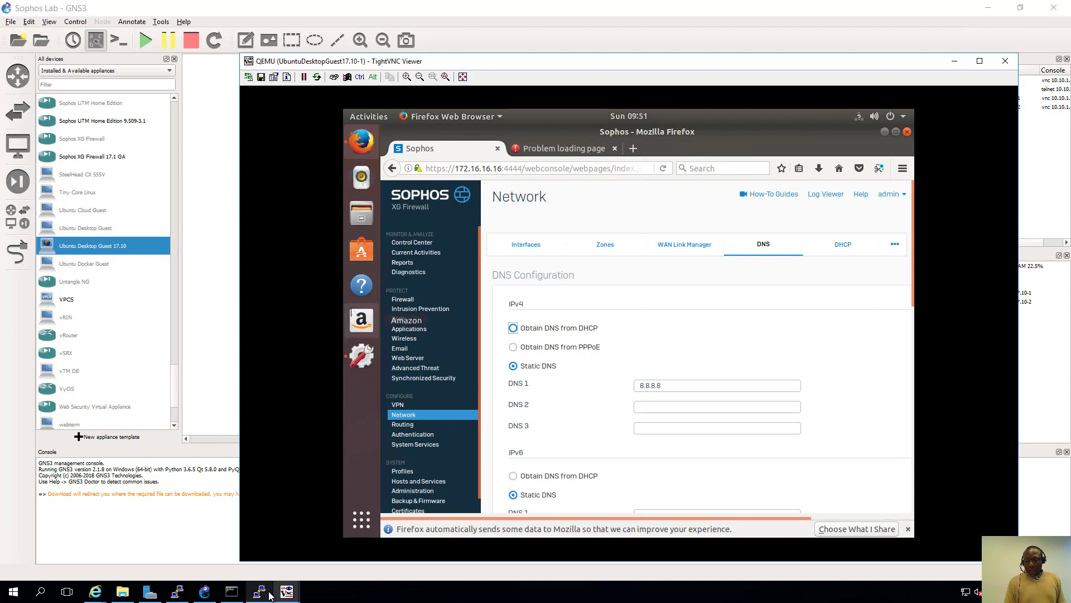
- Bring the Sophos-UTM-01 console forward and confirm Reboot of the new install
click(293, 594)
click(190, 544)
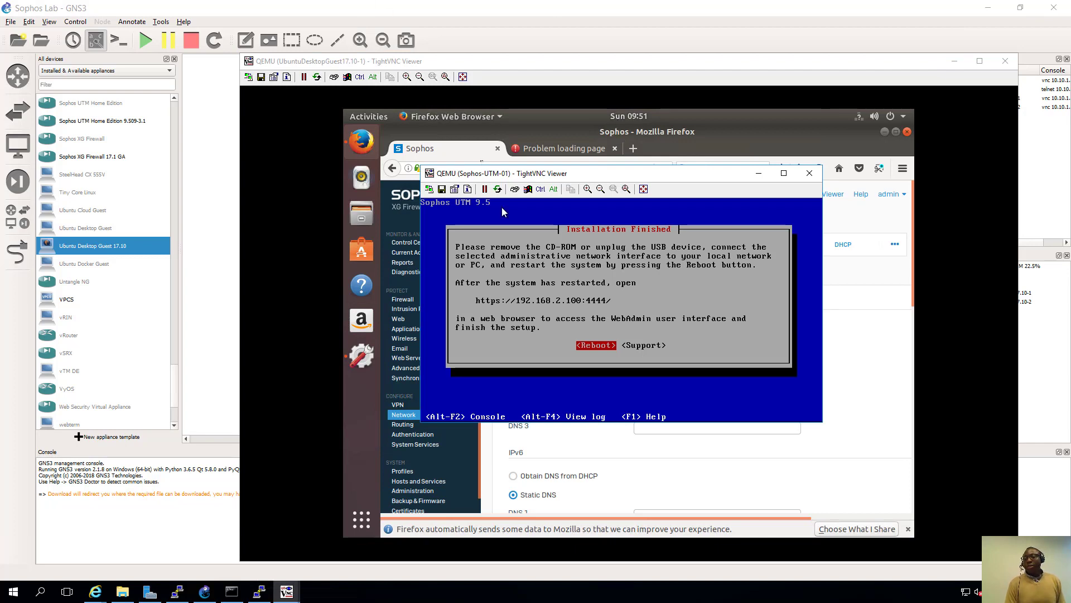
key(Return)
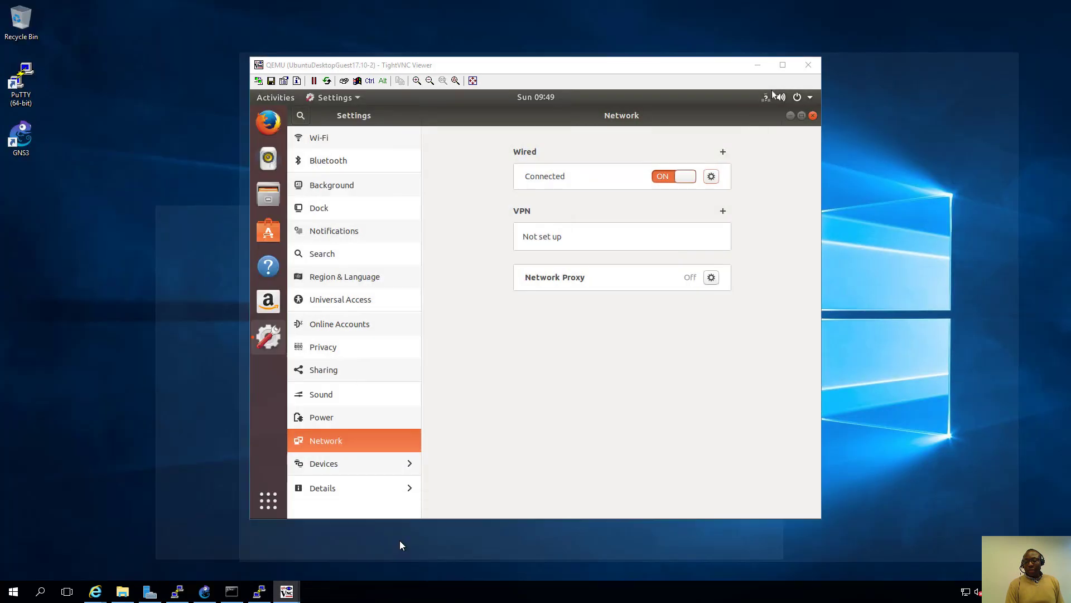
- Switch between remote viewer windows until client 2's Firefox window is in front
click(404, 533)
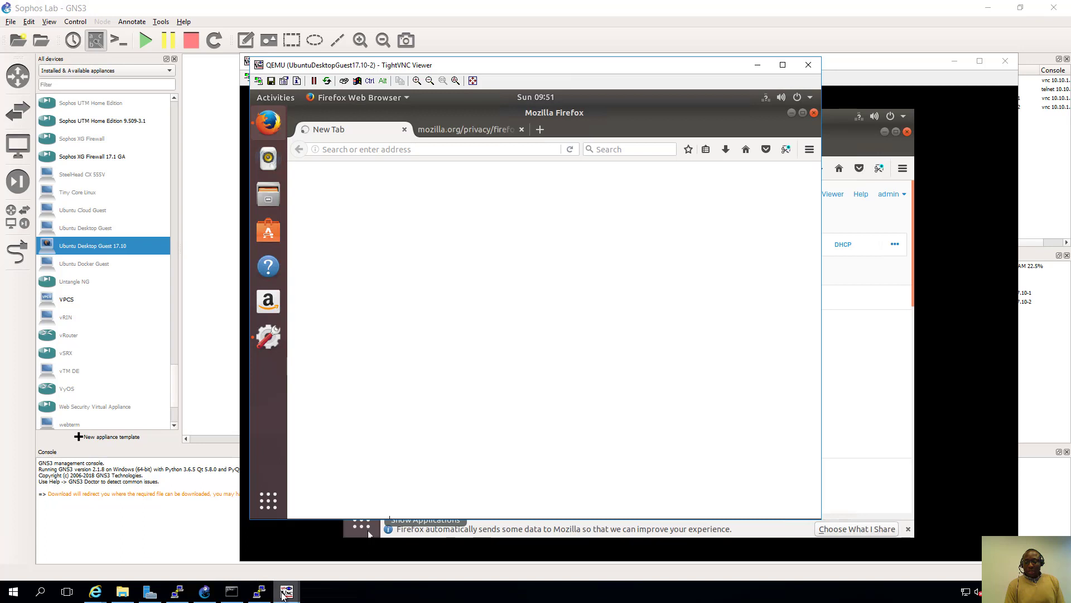
mouse_move(285, 592)
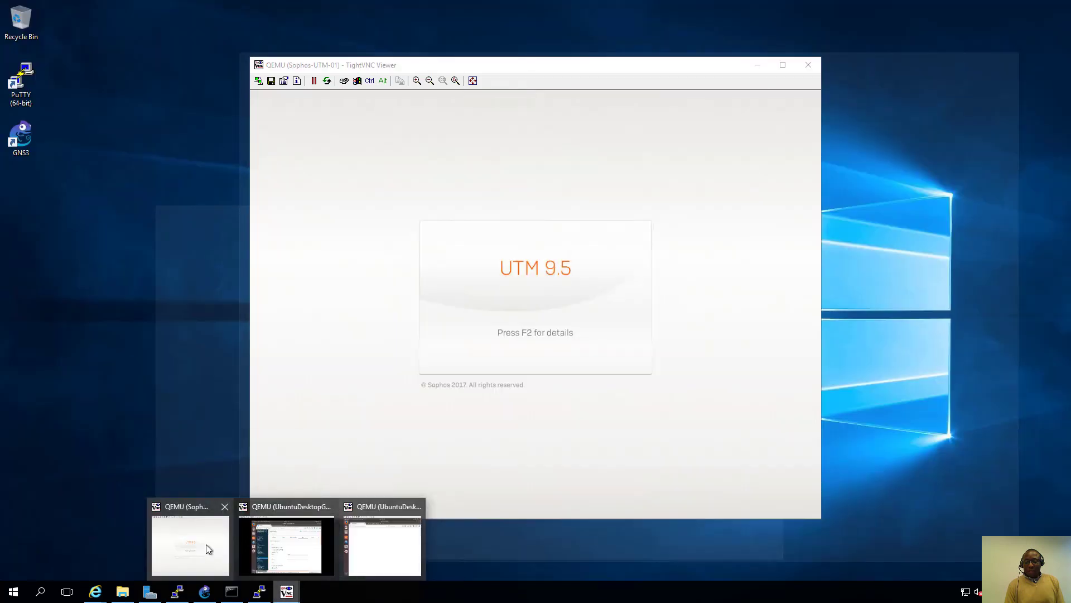
click(206, 546)
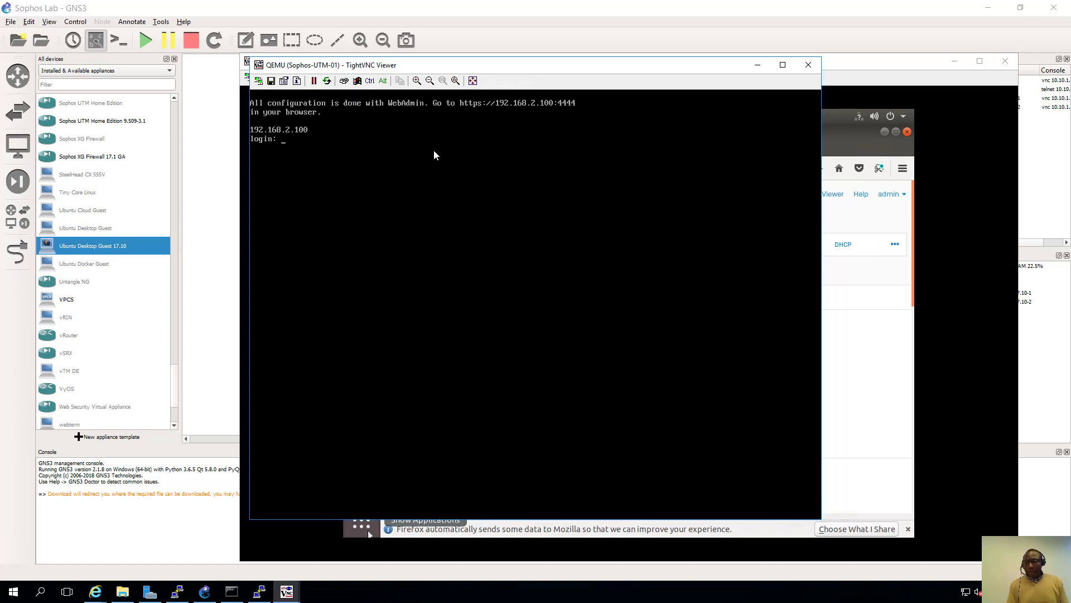
click(283, 594)
click(370, 567)
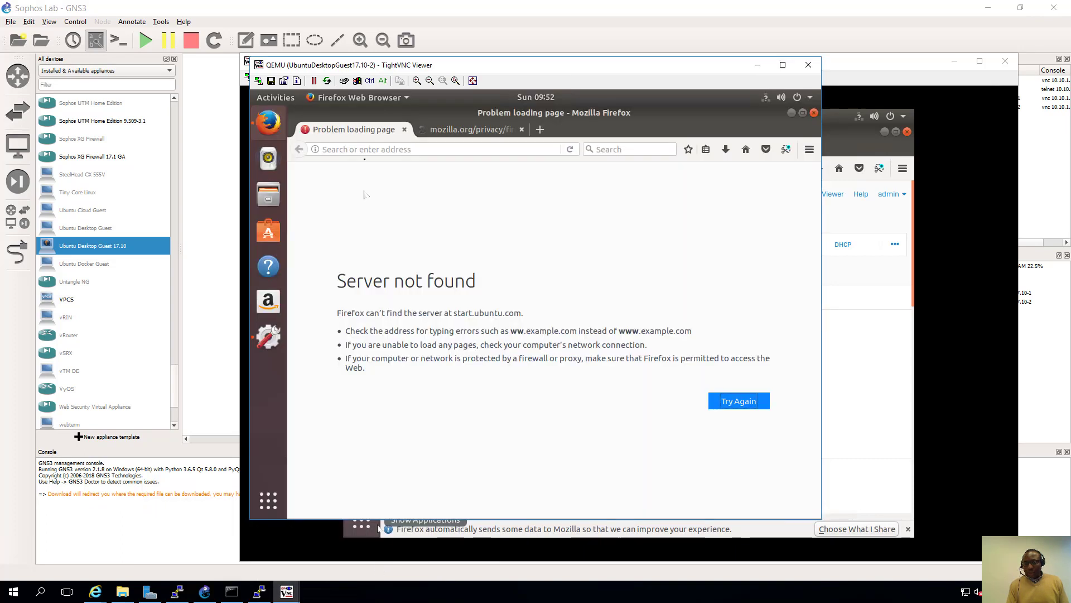
click(363, 149)
text(https://)
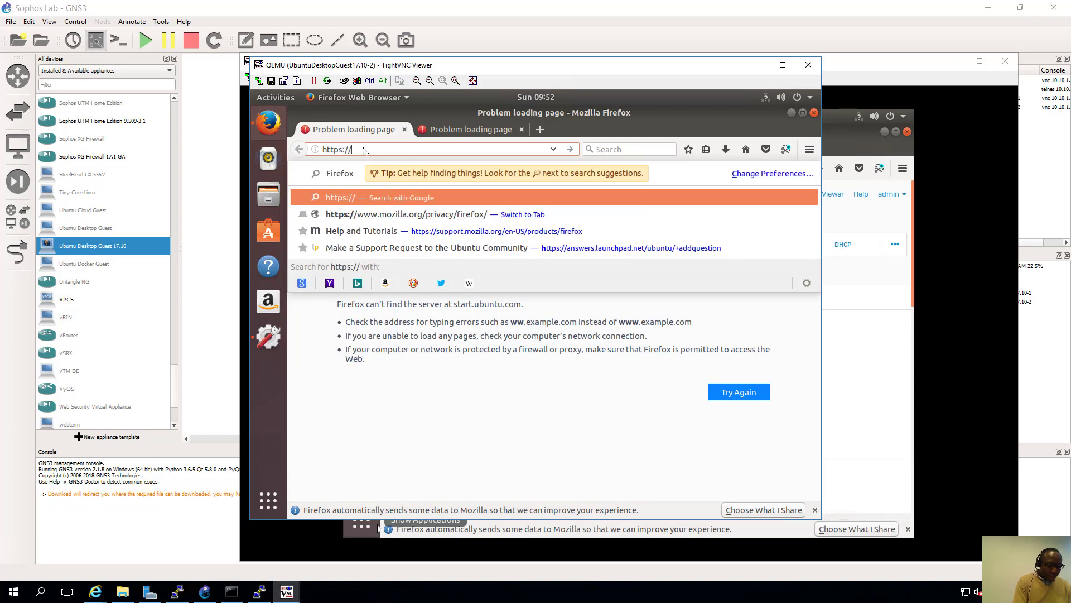
text(192.168.)
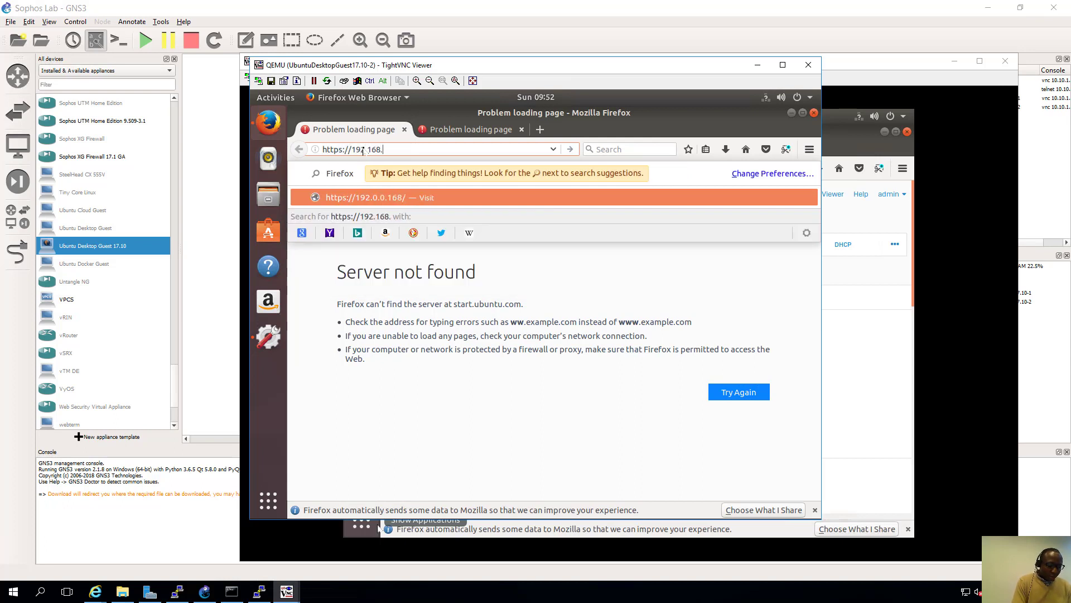
text(2.100)
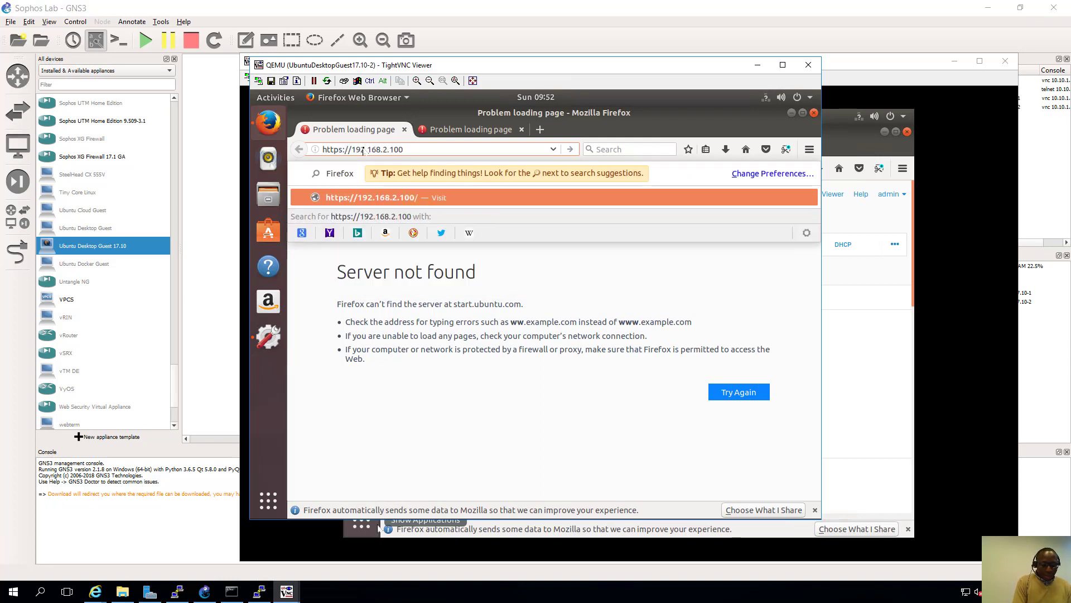
text(:4444)
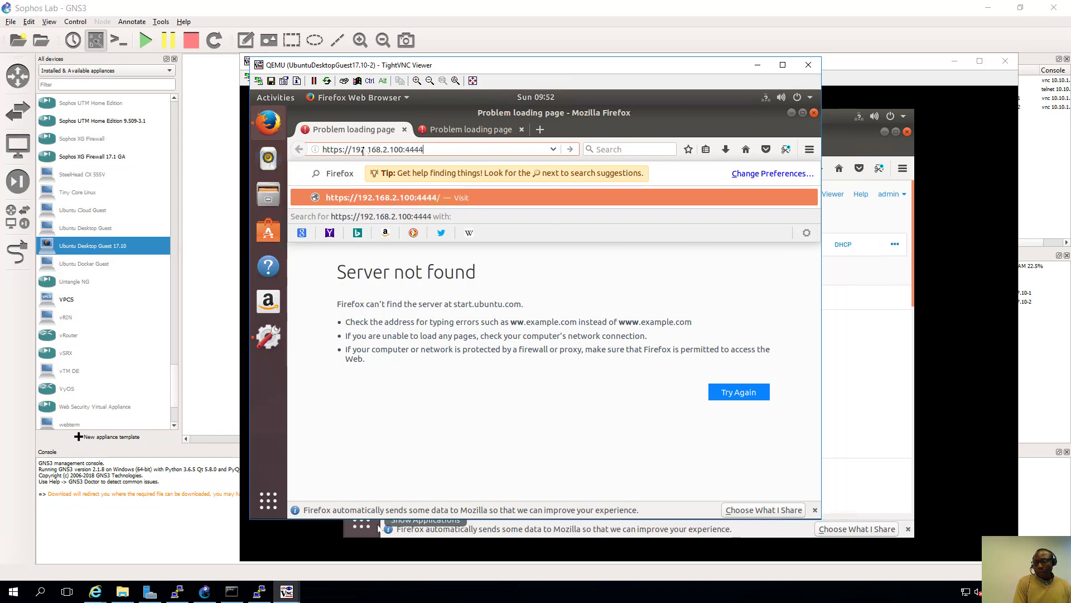
key(Return)
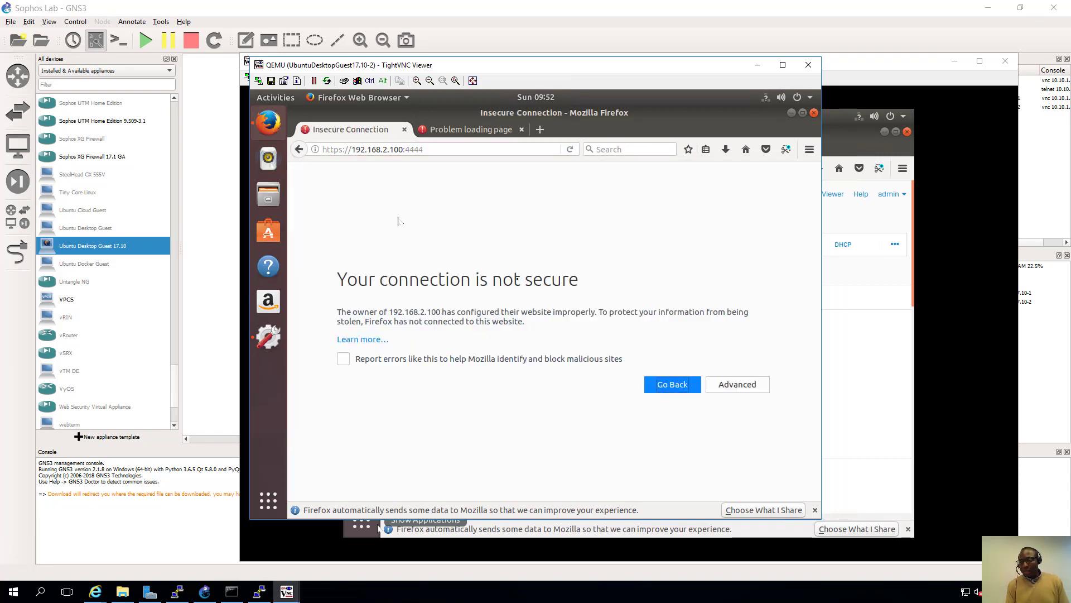
click(757, 388)
scroll(813, 479, down, 4)
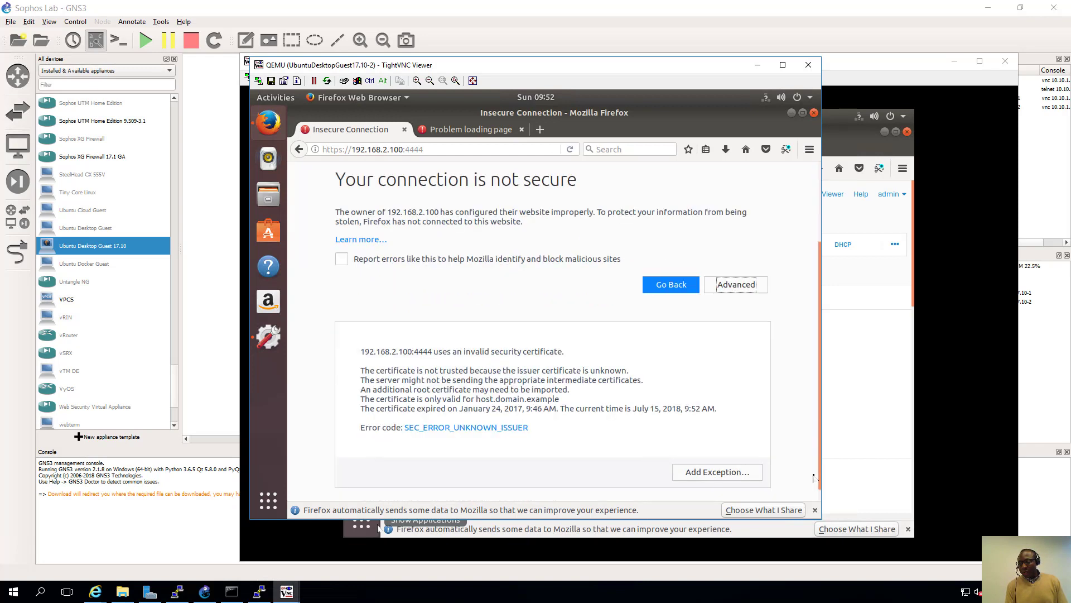
click(710, 458)
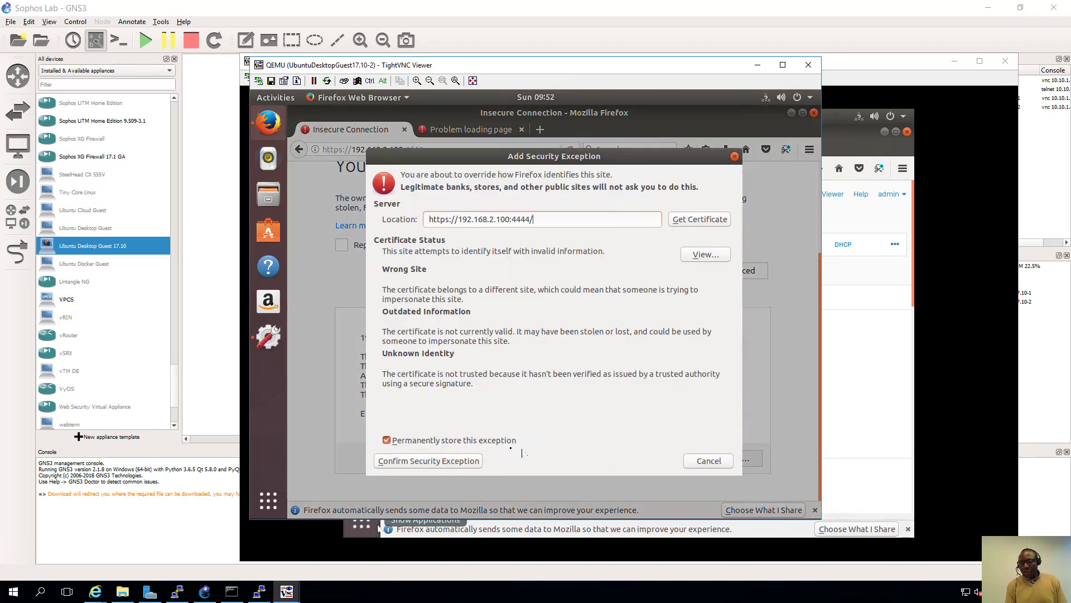
click(449, 461)
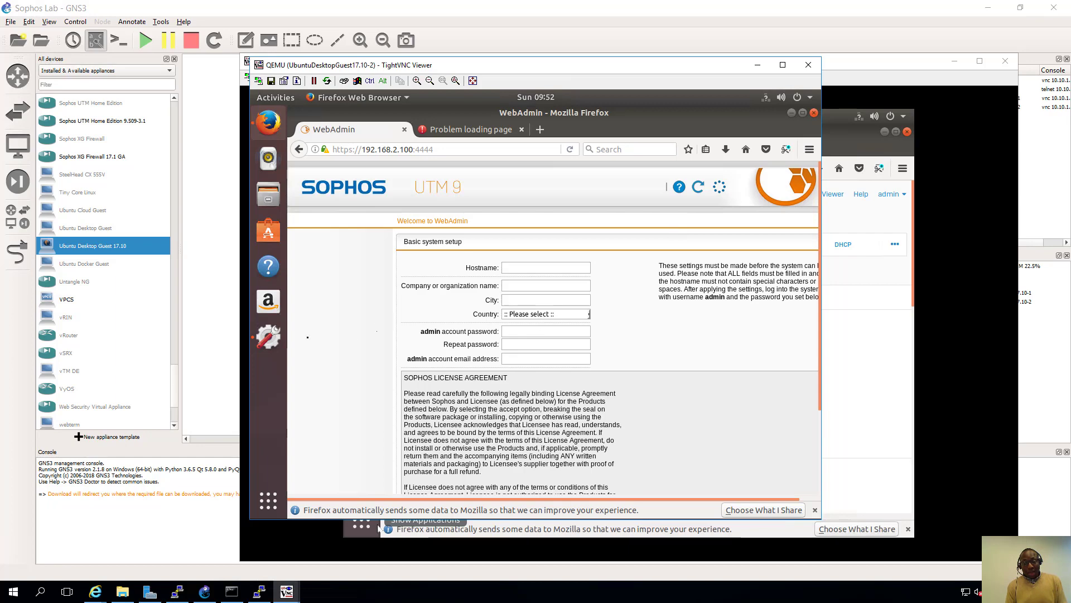
- Return to the GNS3 lab topology, leaving client 2's WebAdmin setup page open
click(201, 289)
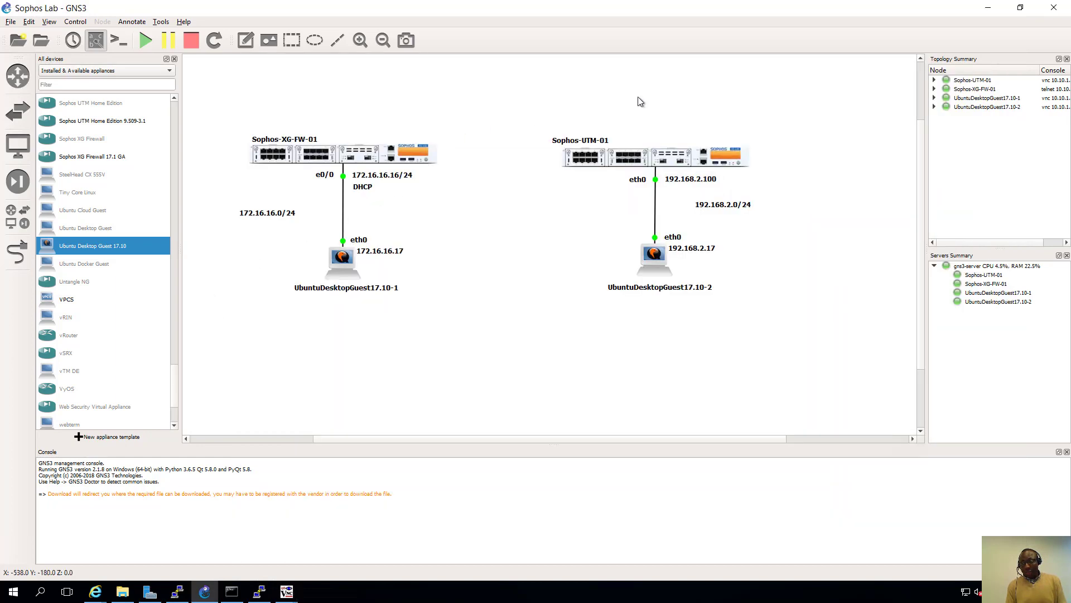